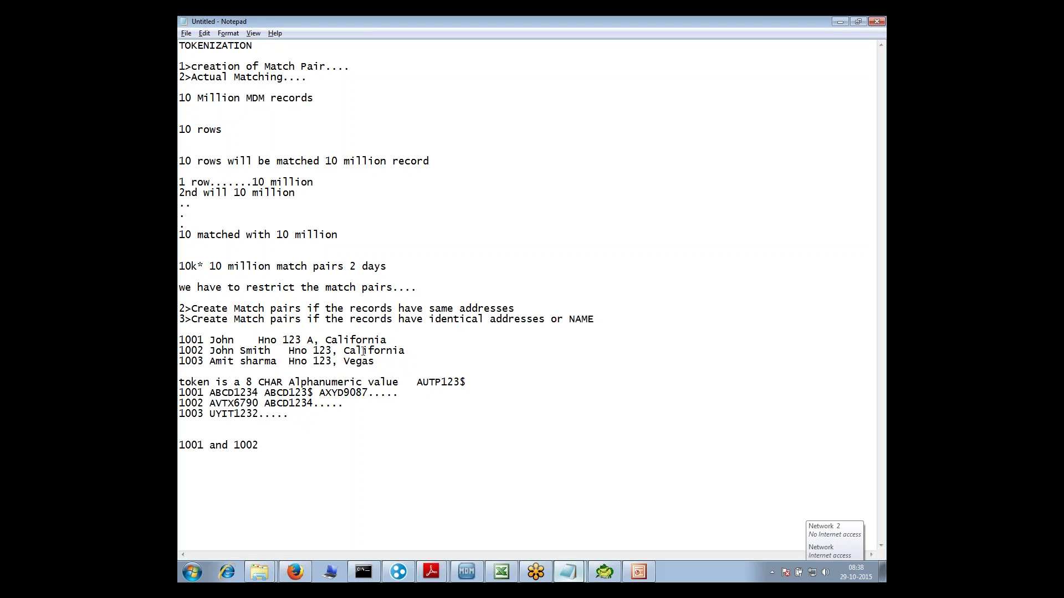
# Review the example tokens of records 1001 to 1003 and the identical addresses or NAME criterion for match pairs
pyautogui.moveTo(211, 393); pyautogui.dragTo(312, 405)
pyautogui.click(257, 415)
pyautogui.doubleClick(193, 403)
pyautogui.click(200, 413)
pyautogui.moveTo(300, 419)
pyautogui.mouseDown()
pyautogui.moveTo(181, 405)
pyautogui.moveTo(313, 415)
pyautogui.mouseUp()
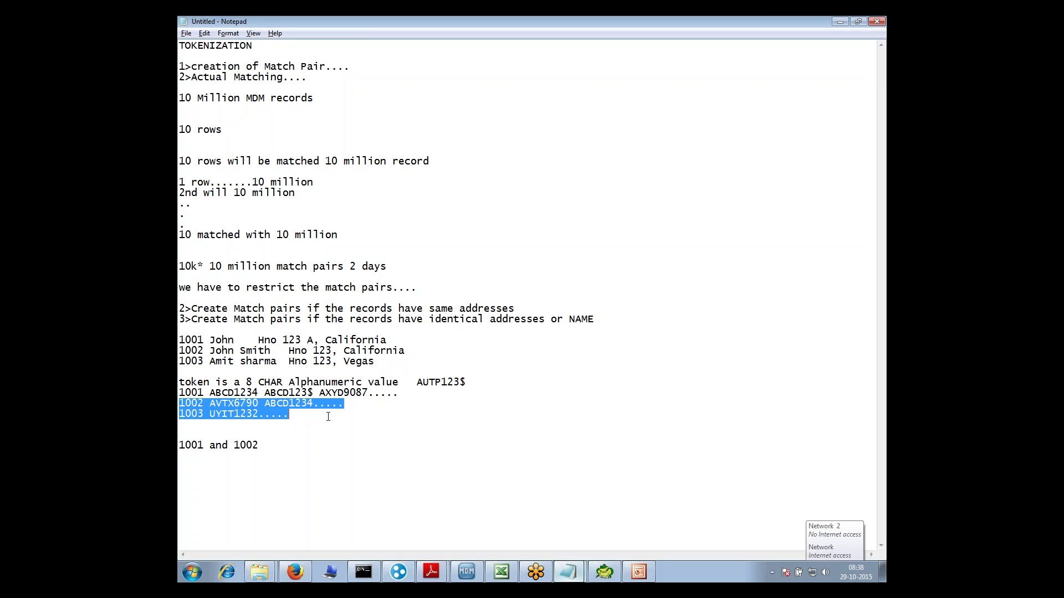
pyautogui.click(302, 431)
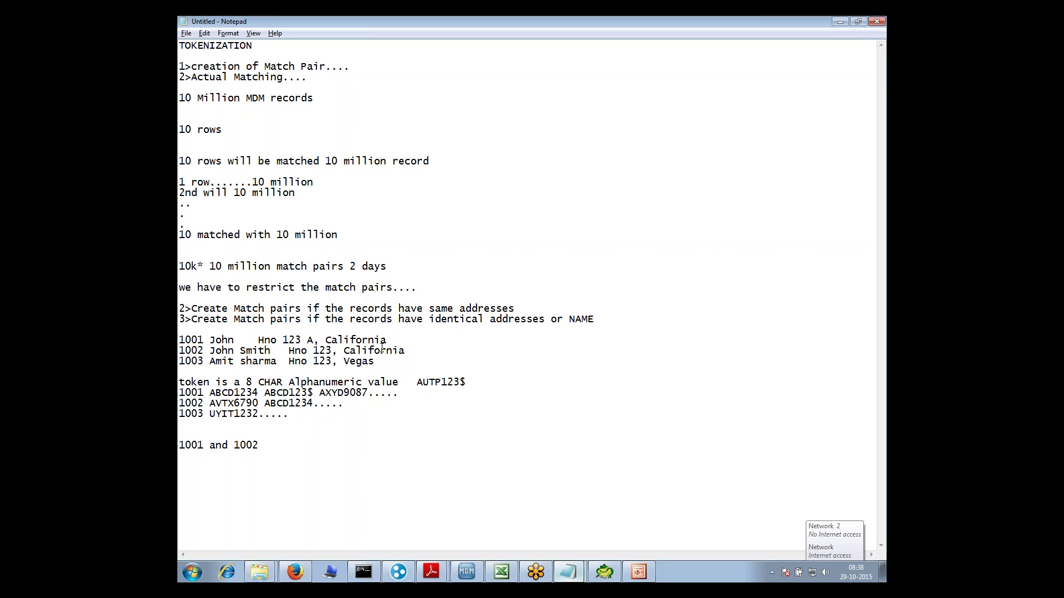
pyautogui.moveTo(490, 320); pyautogui.dragTo(606, 320)
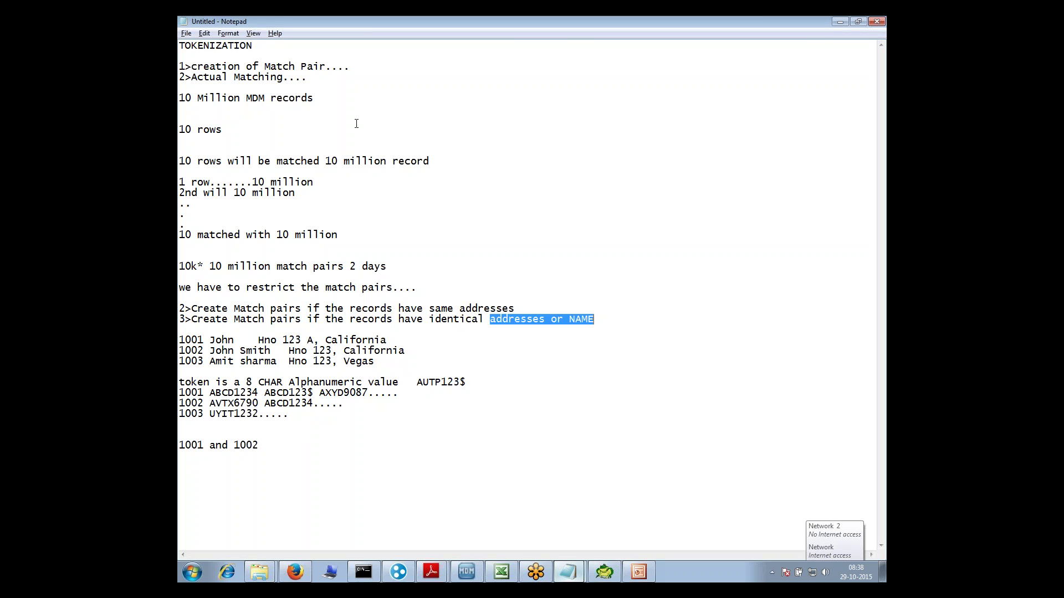
# Append "Fuzzy key" to the "creation of Match Pair...." line of the notes
pyautogui.click(357, 70)
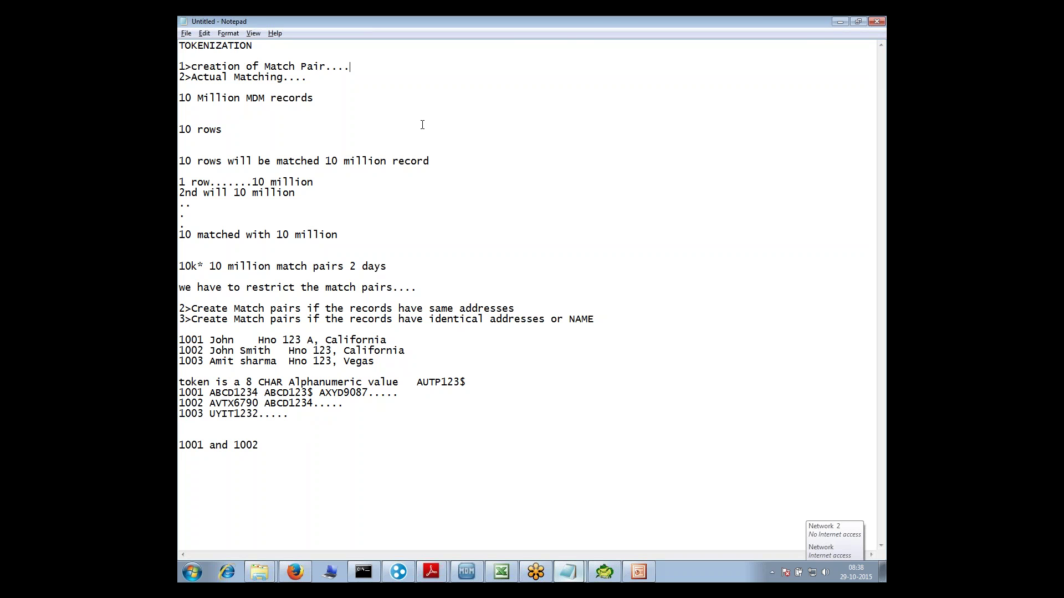
pyautogui.write('Fuzzy ')
pyautogui.write('key')
# Append "Fuzzy and Exact Match columns" to the "Actual Matching...." line
pyautogui.write('FU')
pyautogui.write('ZZYK')
pyautogui.press('BackSpace')
pyautogui.press('BackSpace')
pyautogui.press('BackSpace')
pyautogui.press('BackSpace')
pyautogui.press('BackSpace')
pyautogui.write('uzzy and Exa')
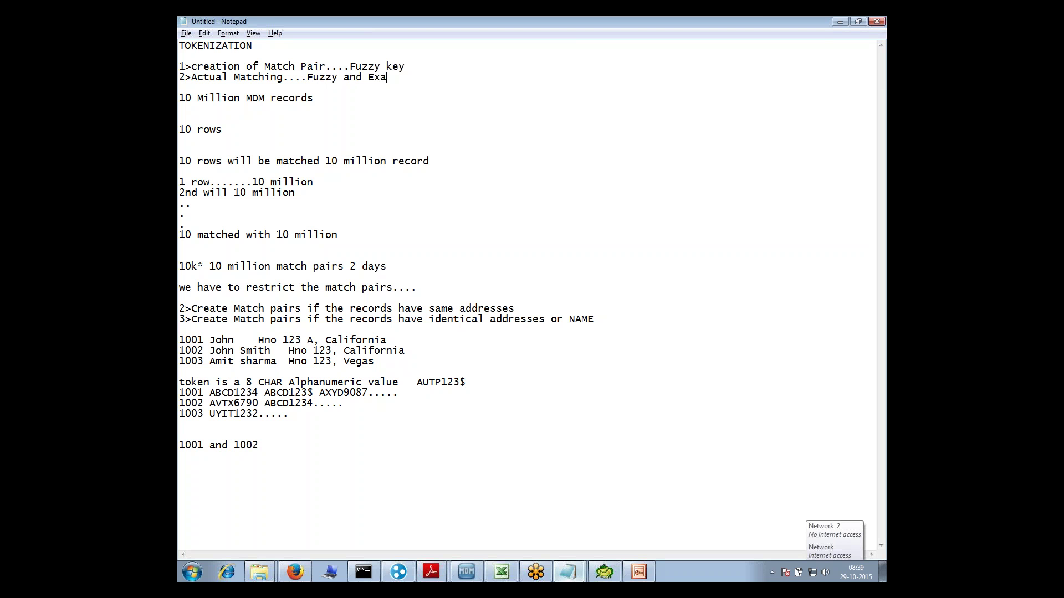
pyautogui.write('ct Match columns')
# Copy "Match columns" and insert it after "Fuzzy" so the line reads "Fuzzy Match columns and Exact Match columns"
pyautogui.moveTo(351, 67); pyautogui.dragTo(402, 76)
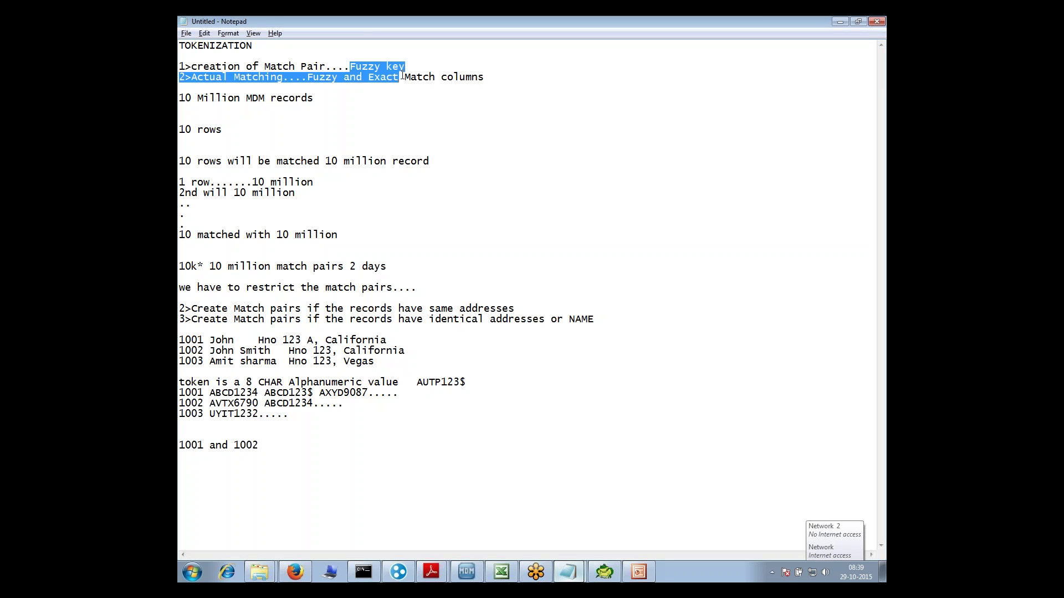
pyautogui.click(309, 78)
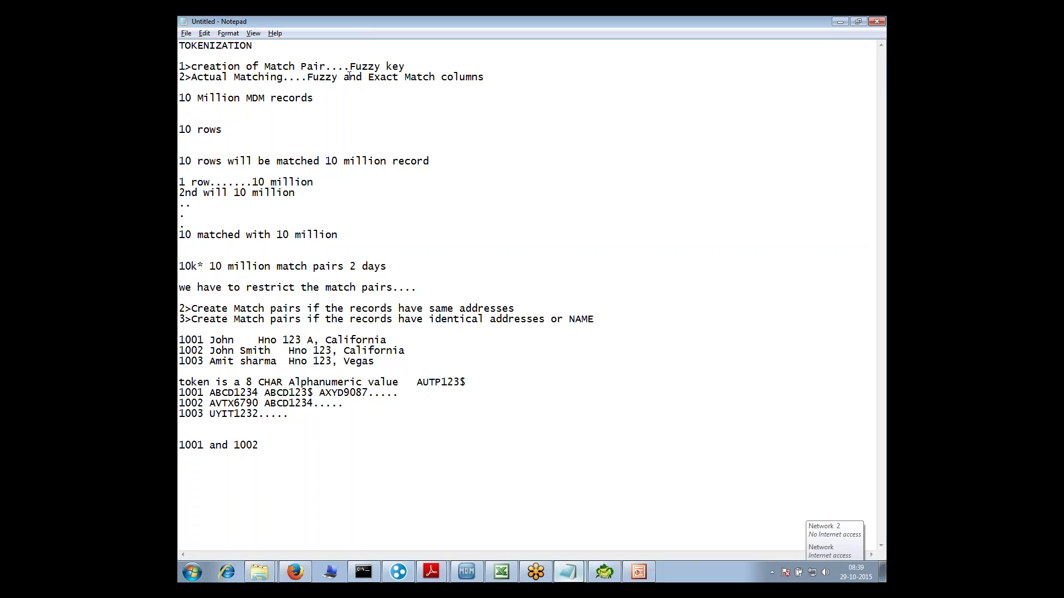
pyautogui.moveTo(406, 77); pyautogui.dragTo(492, 82)
pyautogui.hotkey('ctrl', 'c')
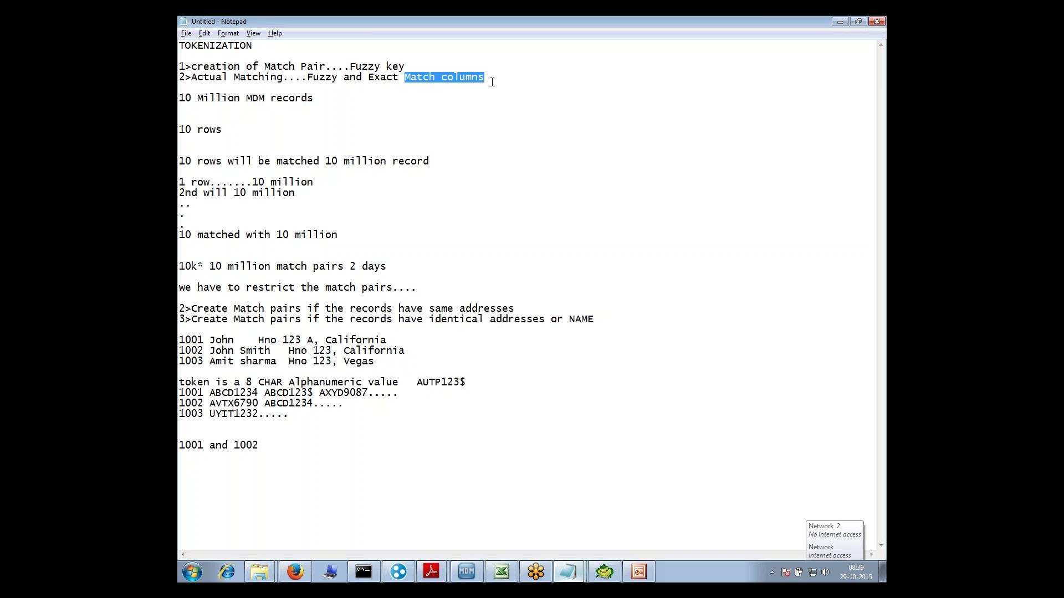
pyautogui.click(344, 77)
pyautogui.hotkey('ctrl', 'v')
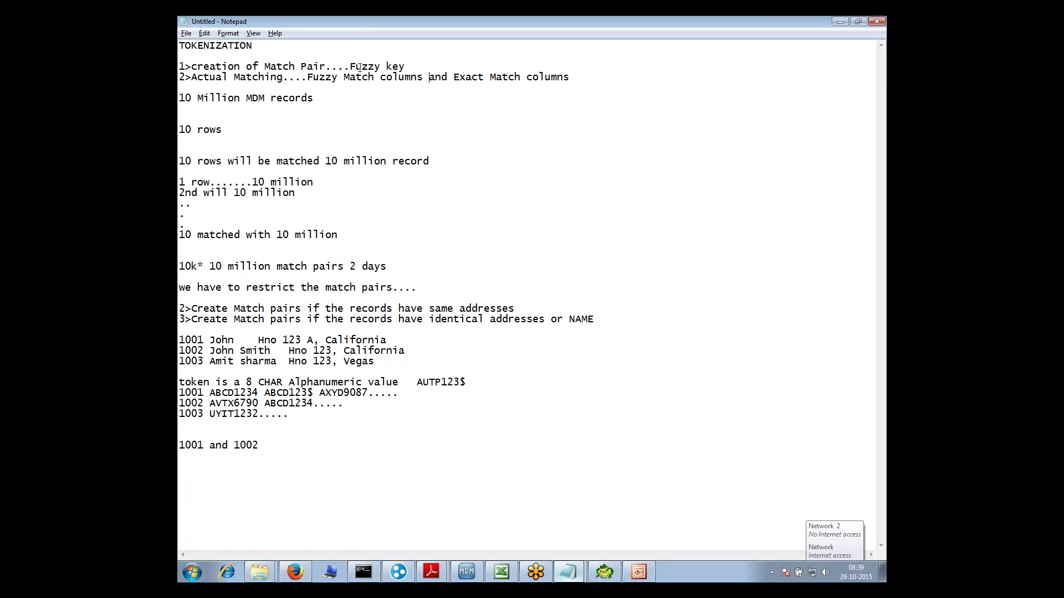
# Review how the fuzzy key on addresses creates the 1001 and 1002 match pair, and how fuzzy match columns serve actual matching
pyautogui.moveTo(413, 66)
pyautogui.mouseDown()
pyautogui.moveTo(349, 67)
pyautogui.moveTo(419, 78)
pyautogui.mouseUp()
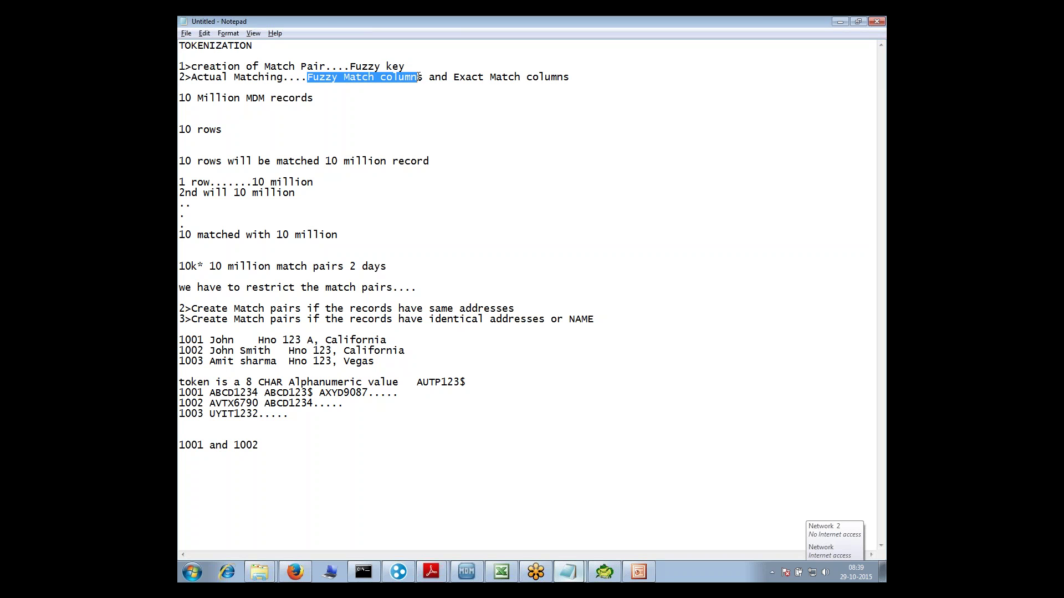
pyautogui.click(420, 78)
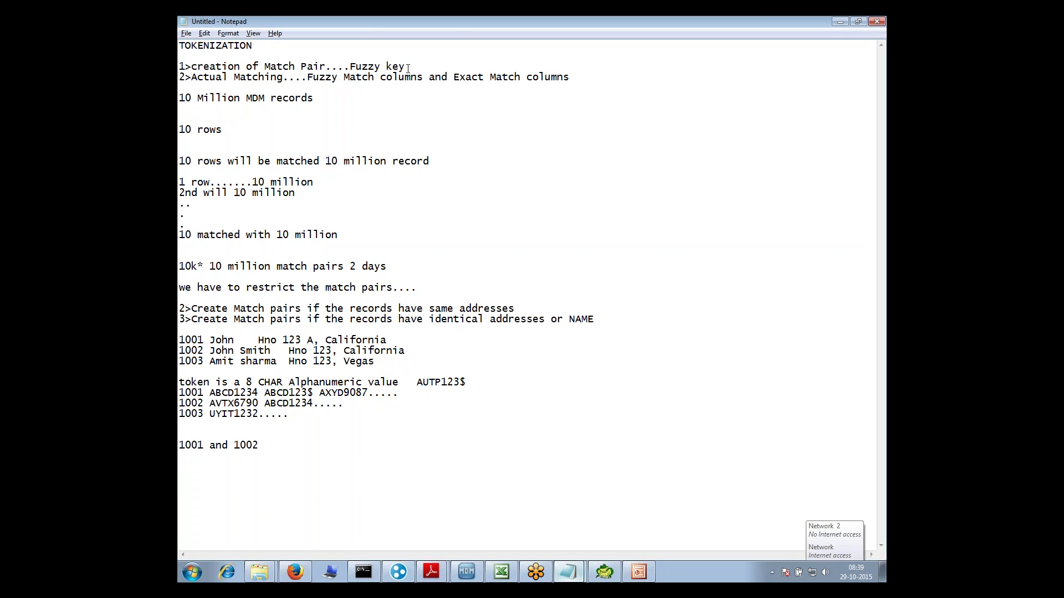
pyautogui.moveTo(408, 68); pyautogui.dragTo(352, 66)
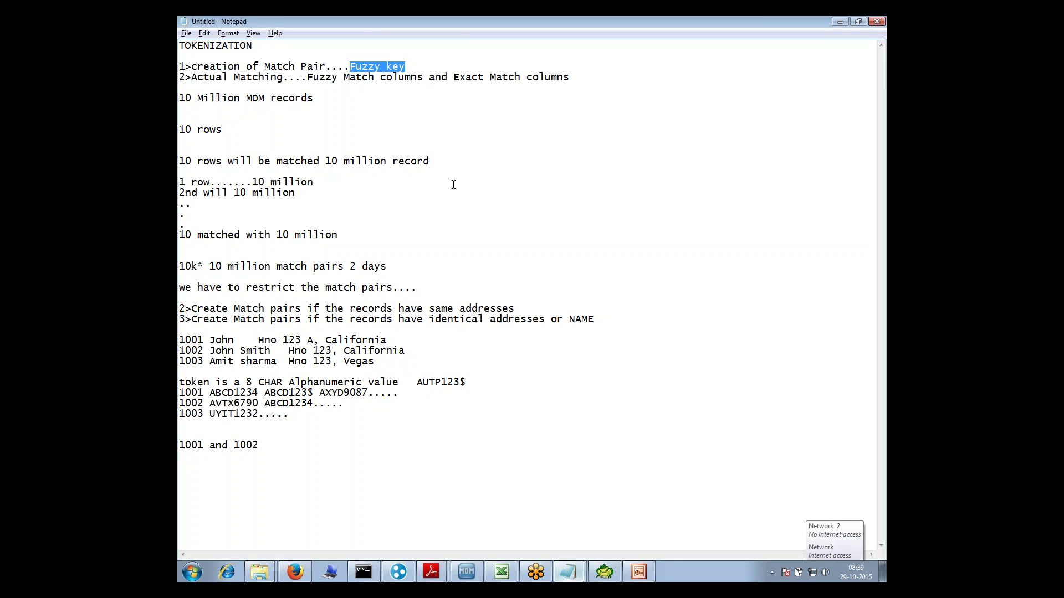
pyautogui.moveTo(491, 319); pyautogui.dragTo(545, 320)
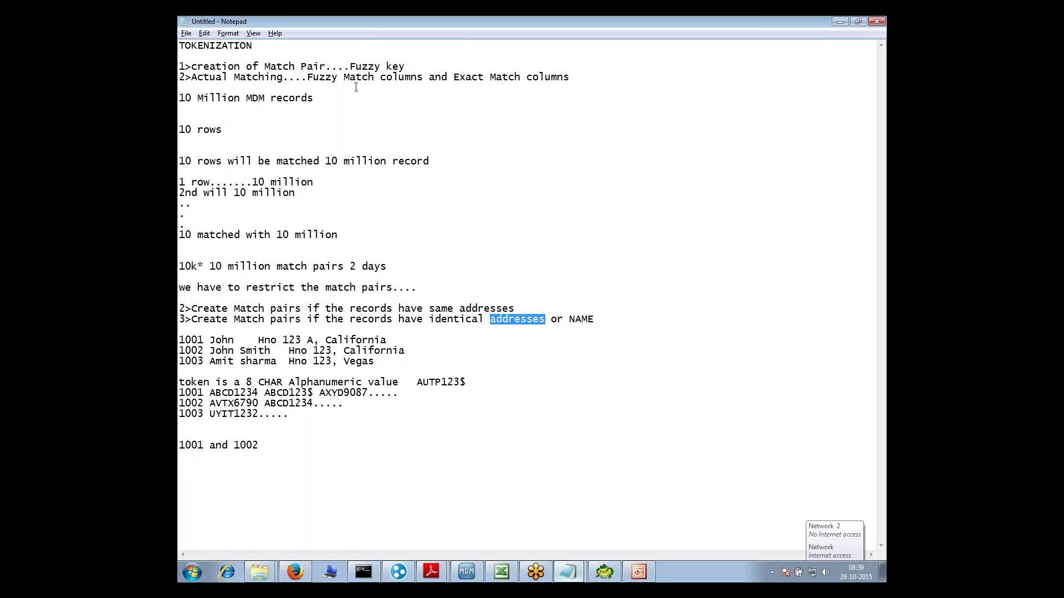
pyautogui.moveTo(351, 66); pyautogui.dragTo(414, 67)
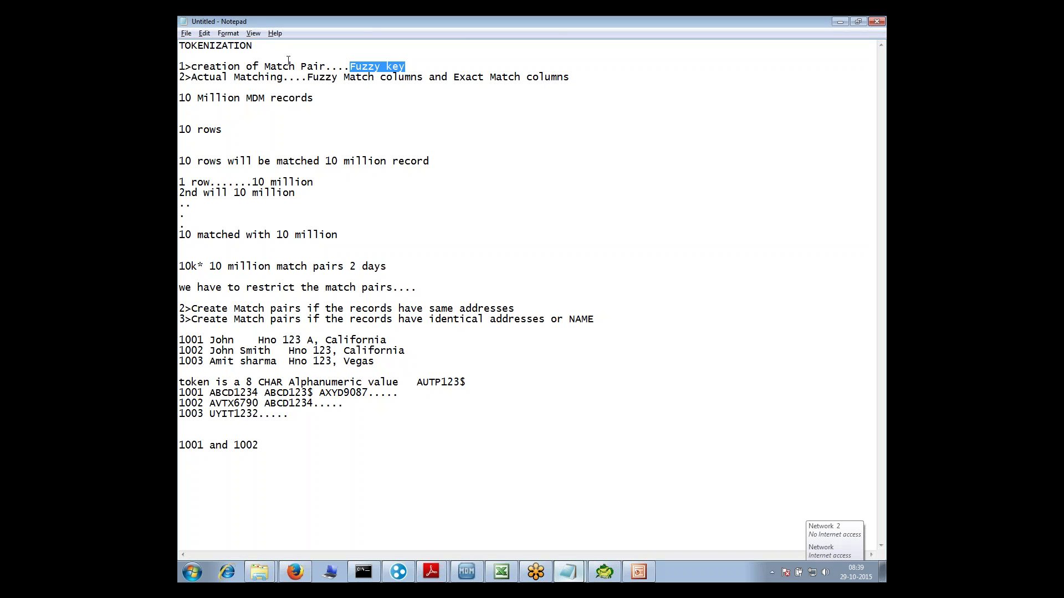
pyautogui.moveTo(191, 66); pyautogui.dragTo(333, 66)
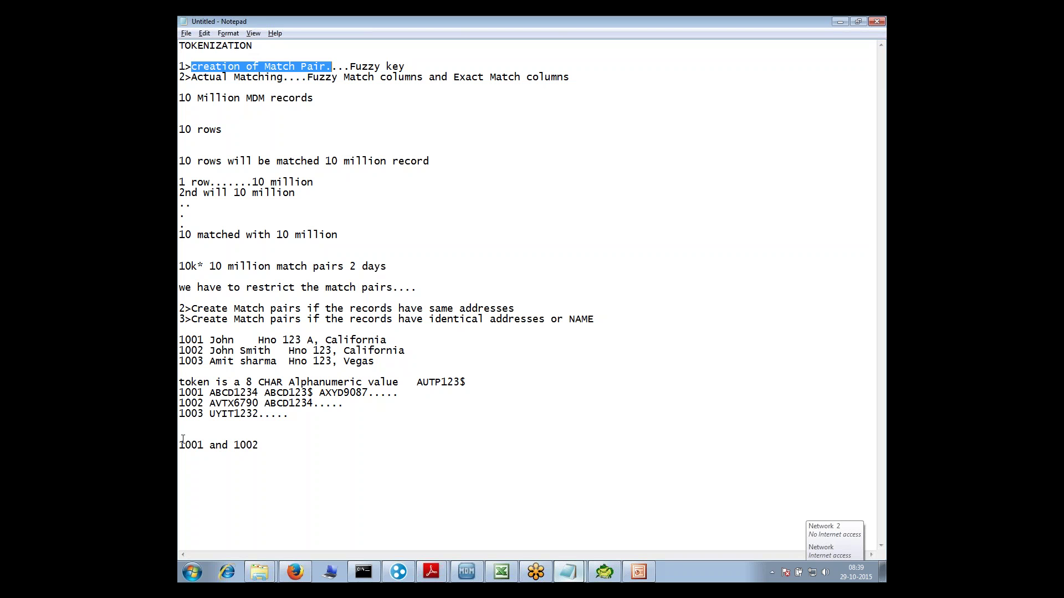
pyautogui.moveTo(179, 445); pyautogui.dragTo(278, 446)
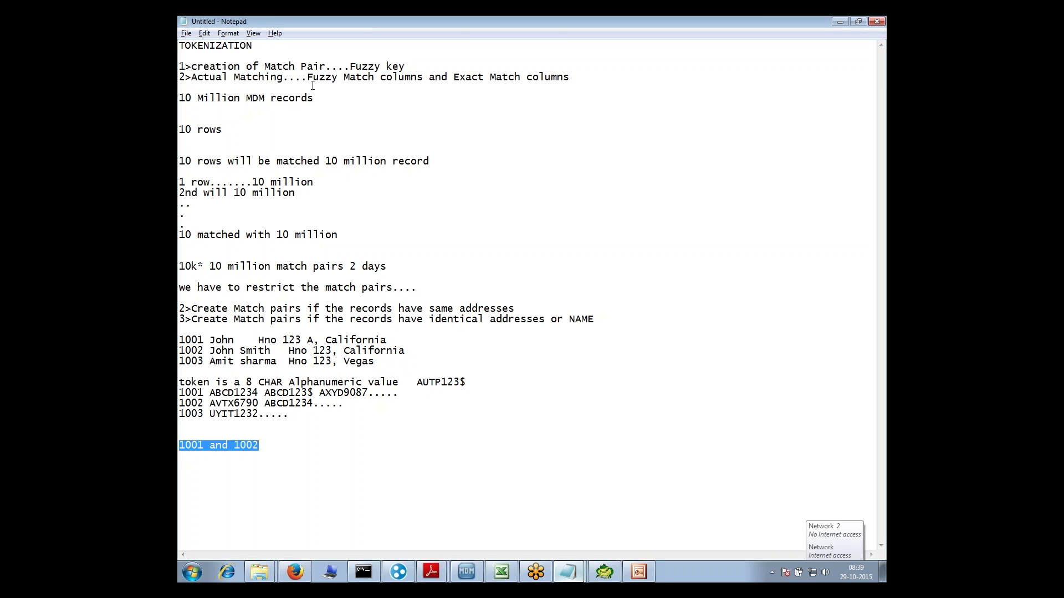
pyautogui.moveTo(307, 77); pyautogui.dragTo(423, 77)
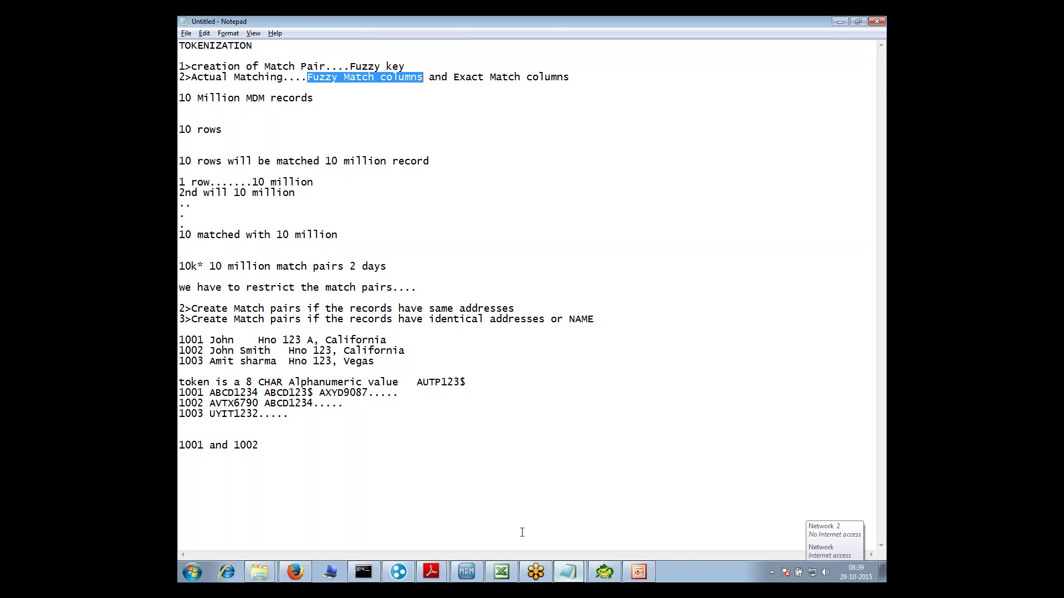
# Open MDM data model.xls from the desktop in Excel and display its Match Sheet
pyautogui.click(501, 572)
pyautogui.press('super+d')
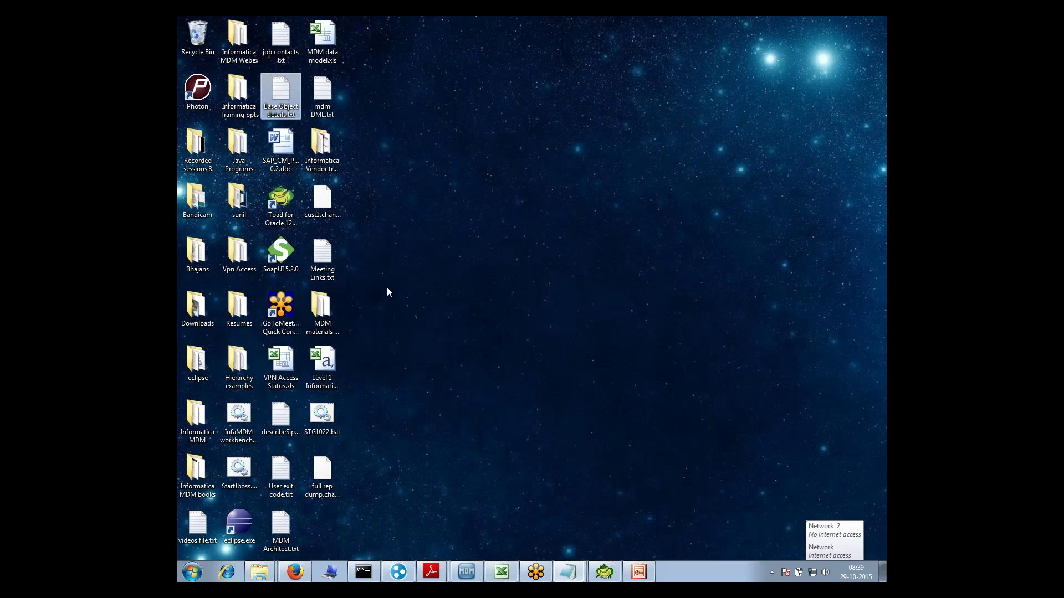
pyautogui.doubleClick(326, 40)
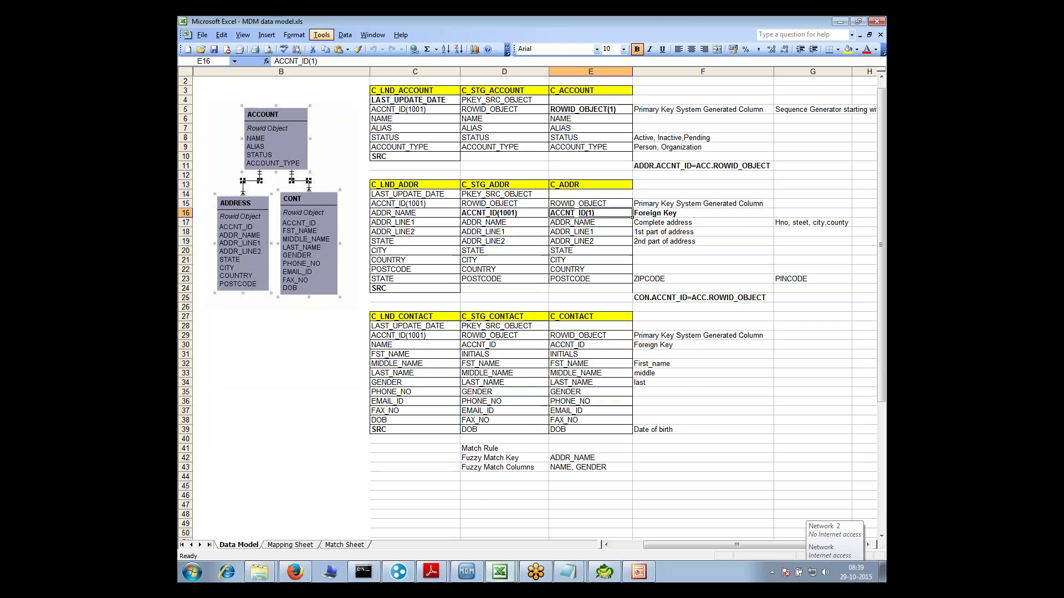
pyautogui.click(344, 544)
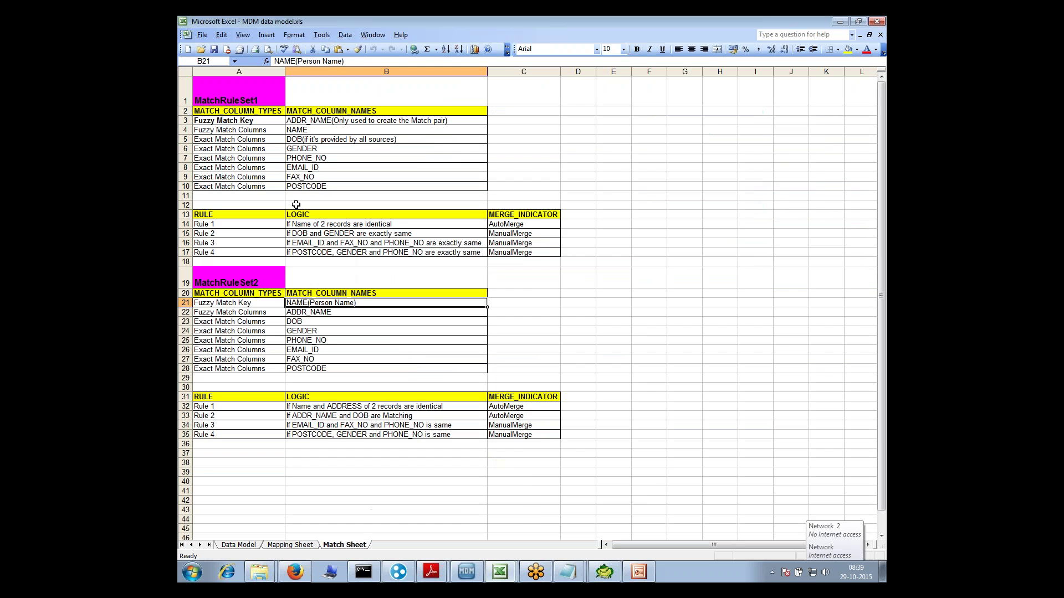
# Examine the fuzzy match key, fuzzy match column and exact match column entries of MatchRuleSet1
pyautogui.click(296, 205)
pyautogui.click(214, 120)
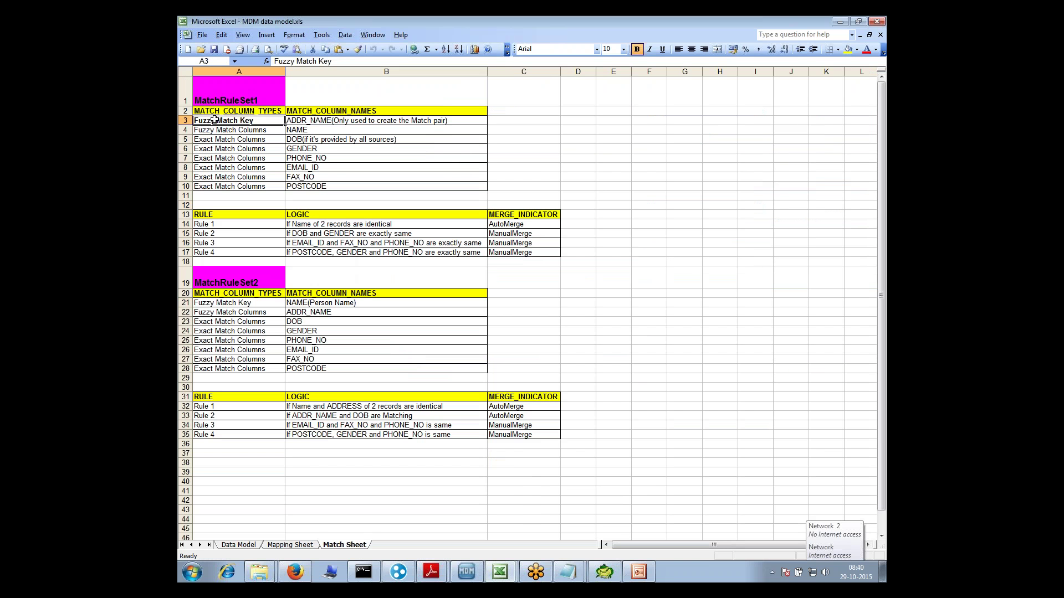
pyautogui.click(243, 130)
pyautogui.moveTo(232, 139); pyautogui.dragTo(293, 187)
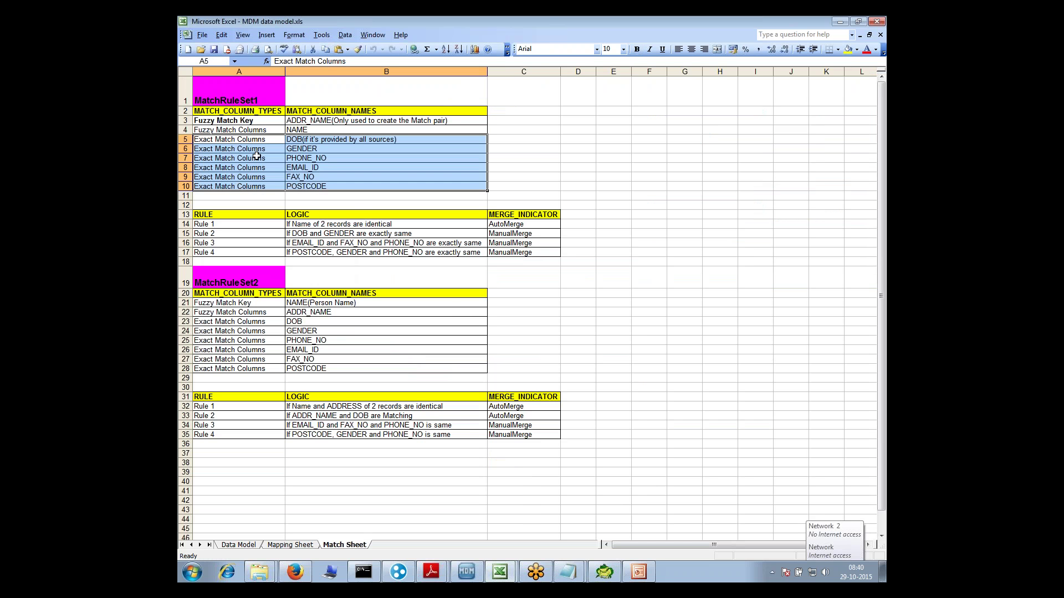
pyautogui.click(240, 131)
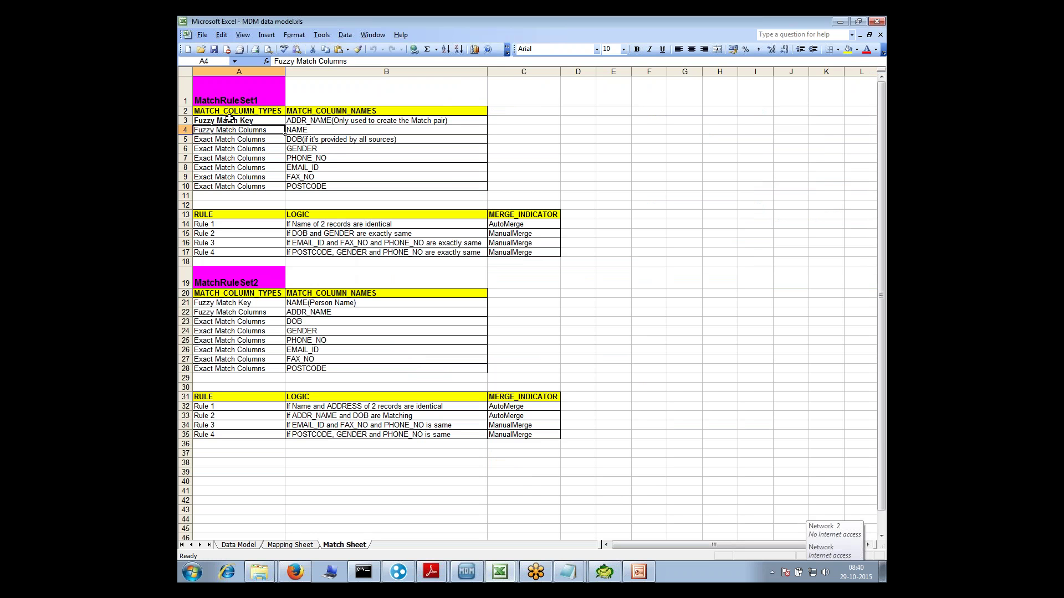
pyautogui.click(229, 120)
pyautogui.click(235, 131)
# Italicize the Exact Match Columns labels in cells A5 to A10 of MatchRuleSet1
pyautogui.moveTo(237, 142); pyautogui.dragTo(253, 188)
pyautogui.hotkey('ctrl', 'shift', 'f')
pyautogui.hotkey('alt', 'Down')
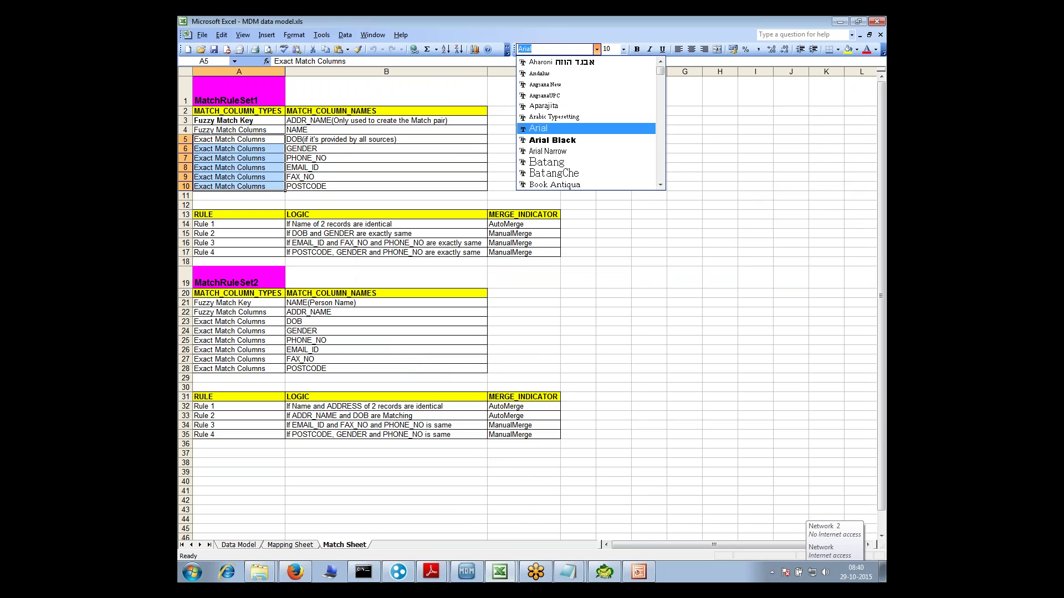
pyautogui.press('Escape')
pyautogui.click(650, 49)
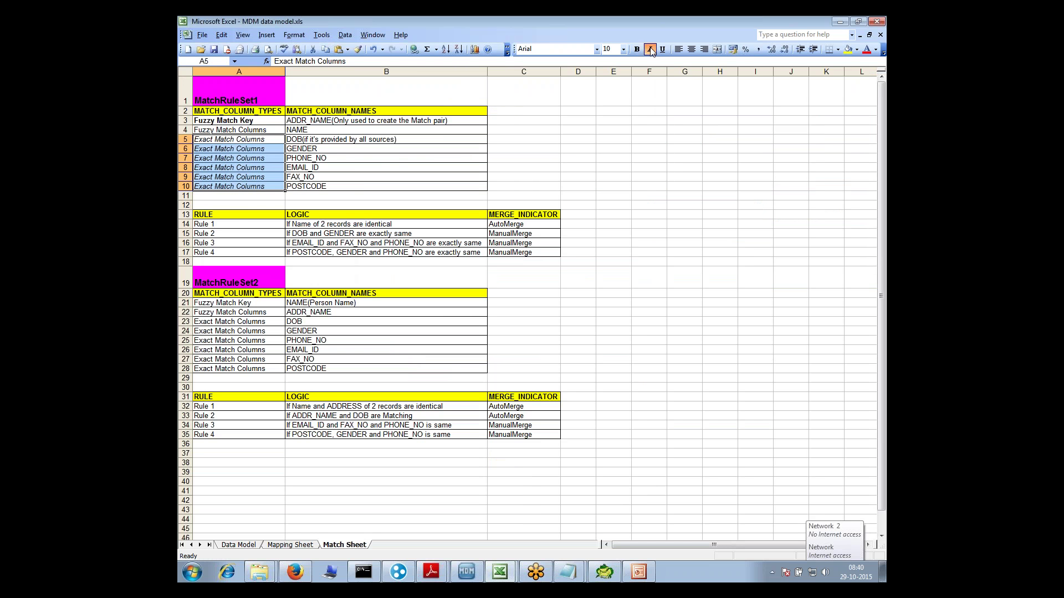
# Make the Fuzzy Match Columns label in cell A4 bold and check the Fuzzy Match Key entry above it
pyautogui.click(266, 132)
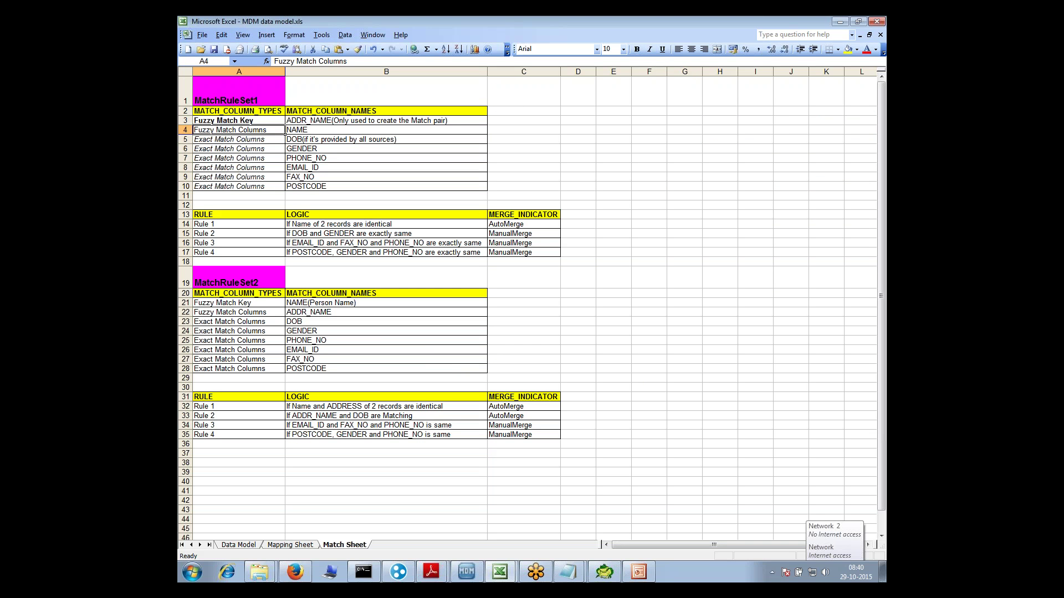
pyautogui.click(293, 130)
pyautogui.click(248, 129)
pyautogui.hotkey('ctrl', 'b')
pyautogui.click(250, 120)
pyautogui.click(316, 119)
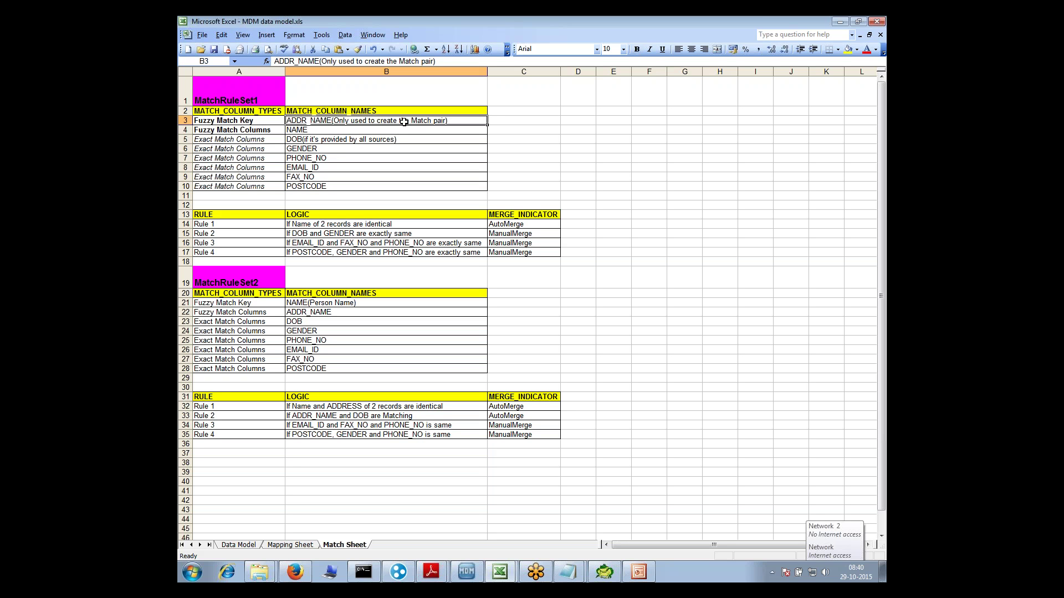
pyautogui.click(263, 120)
# Switch to the tokenization notes in Notepad and look at the 1001 and 1002 match pair
pyautogui.hotkey('alt', 'Tab')
pyautogui.hotkey('alt', 'Tab')
pyautogui.hotkey('alt', 'Tab')
pyautogui.hotkey('alt', 'Tab')
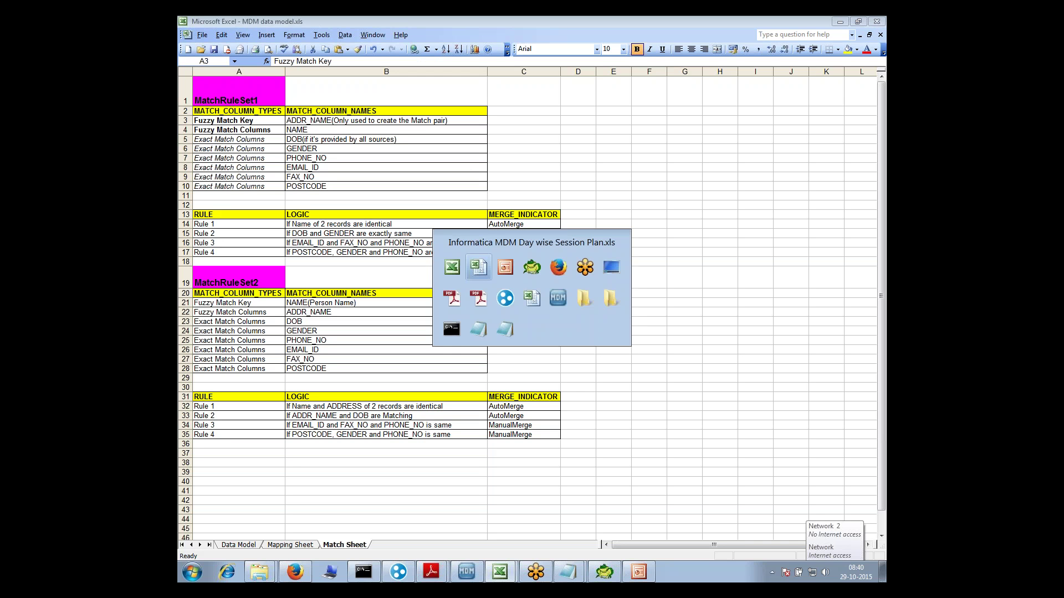
pyautogui.hotkey('alt', 'Tab')
pyautogui.hotkey('alt', 'Tab')
pyautogui.hotkey('alt', 'Tab')
pyautogui.hotkey('alt', 'Tab')
pyautogui.hotkey('alt', 'Tab')
pyautogui.hotkey('alt', 'Tab')
pyautogui.hotkey('alt', 'Tab')
pyautogui.hotkey('alt', 'Tab')
pyautogui.hotkey('alt', 'Tab')
pyautogui.hotkey('alt', 'Tab')
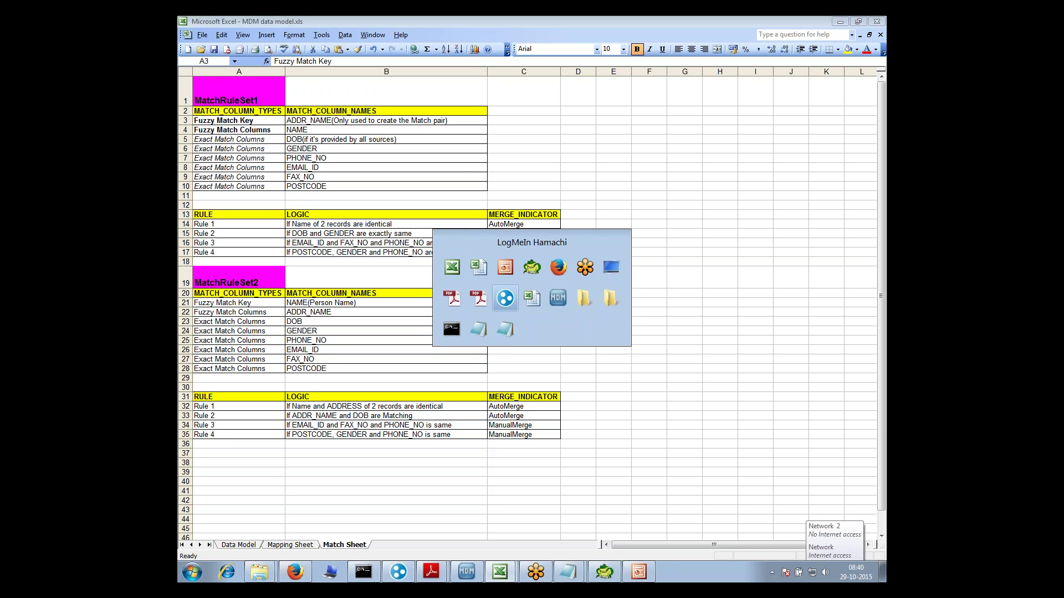
pyautogui.hotkey('alt', 'Tab')
pyautogui.hotkey('alt', 'Tab')
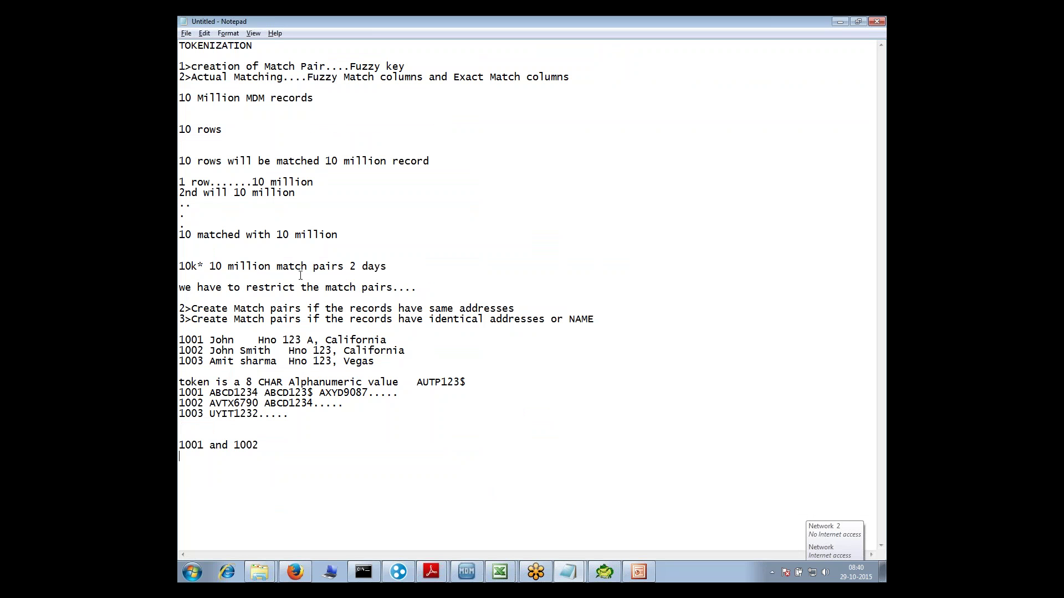
pyautogui.click(280, 436)
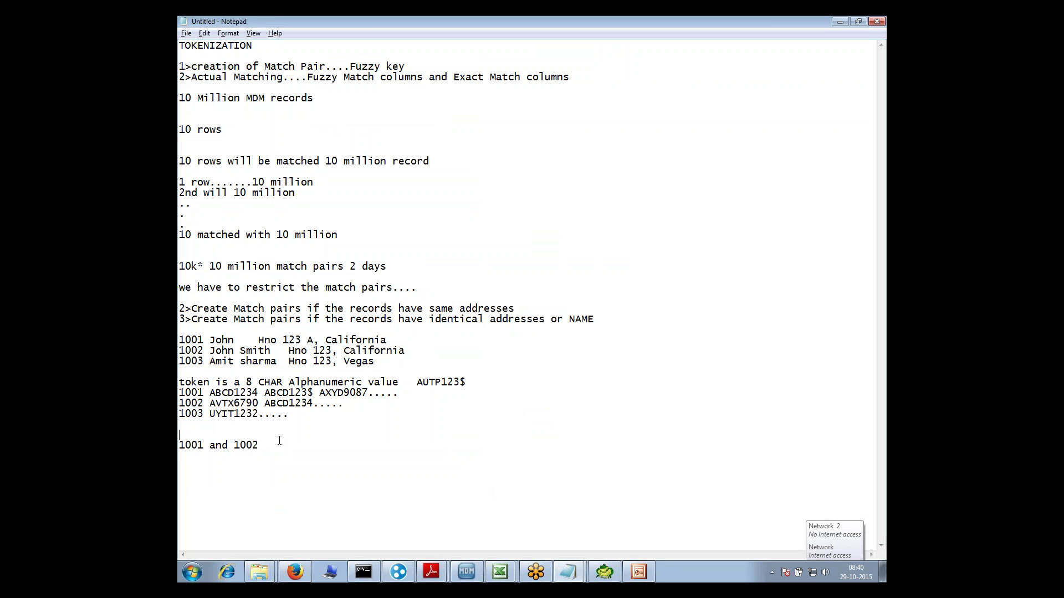
# Return to the Match Sheet in Excel and examine the logic and merge indicators of MatchRuleSet1's Rules 1 to 4
pyautogui.click(467, 571)
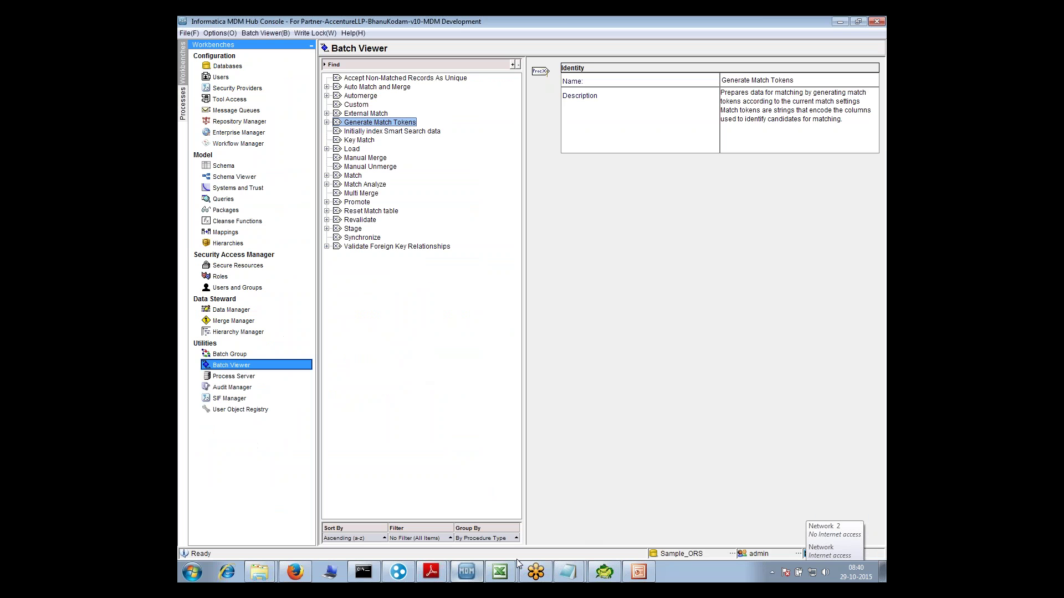
pyautogui.click(501, 570)
pyautogui.click(486, 546)
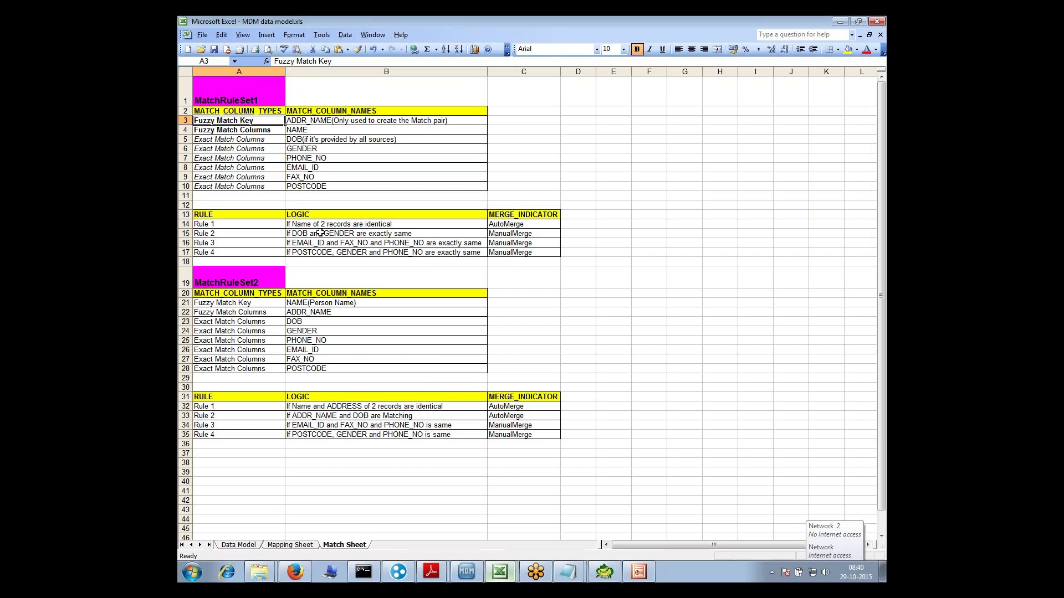
pyautogui.click(312, 224)
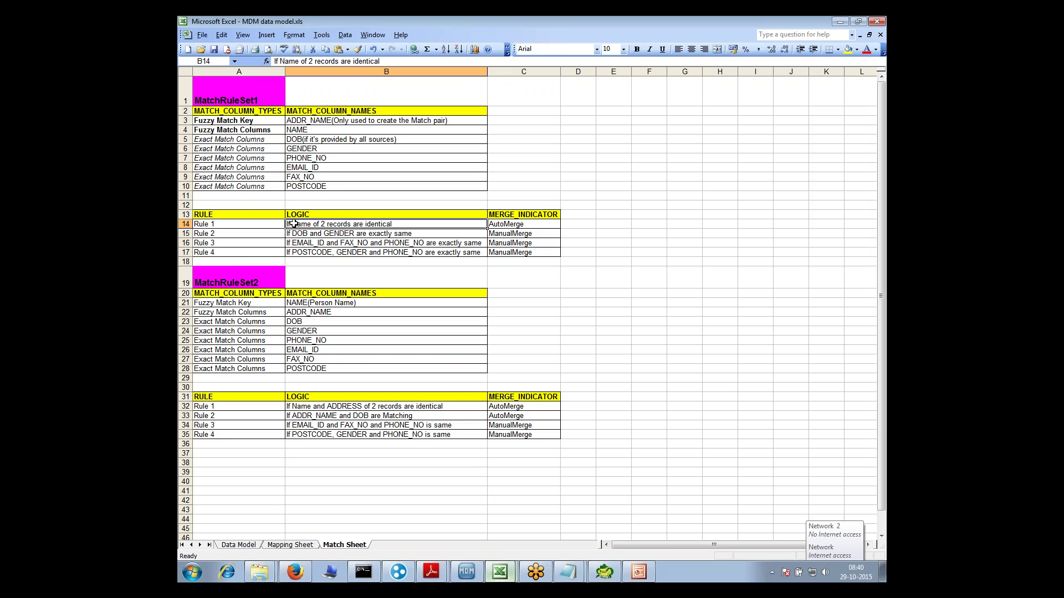
pyautogui.moveTo(248, 223); pyautogui.dragTo(494, 253)
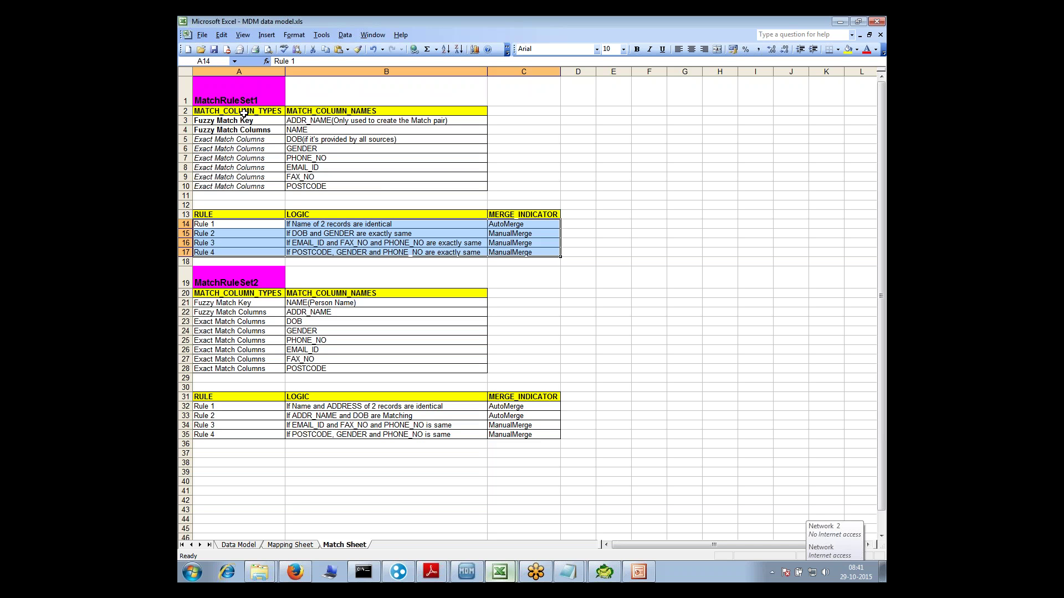
# Examine MatchRuleSet1's Fuzzy Match Key entry, its ADDR_NAME column and the fuzzy and exact match columns in rows 4 to 10
pyautogui.moveTo(244, 119); pyautogui.dragTo(326, 120)
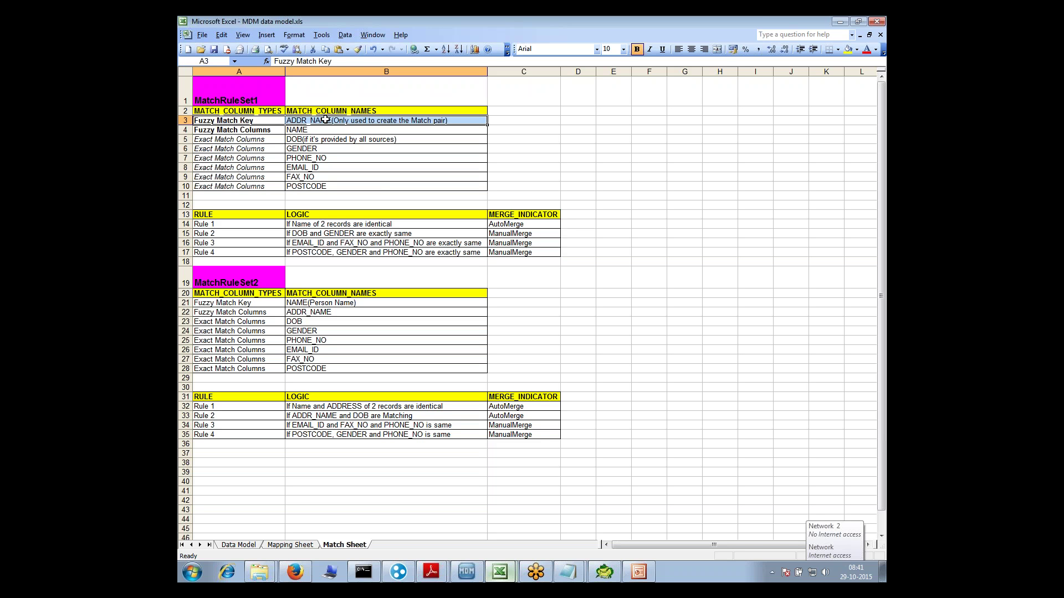
pyautogui.click(242, 121)
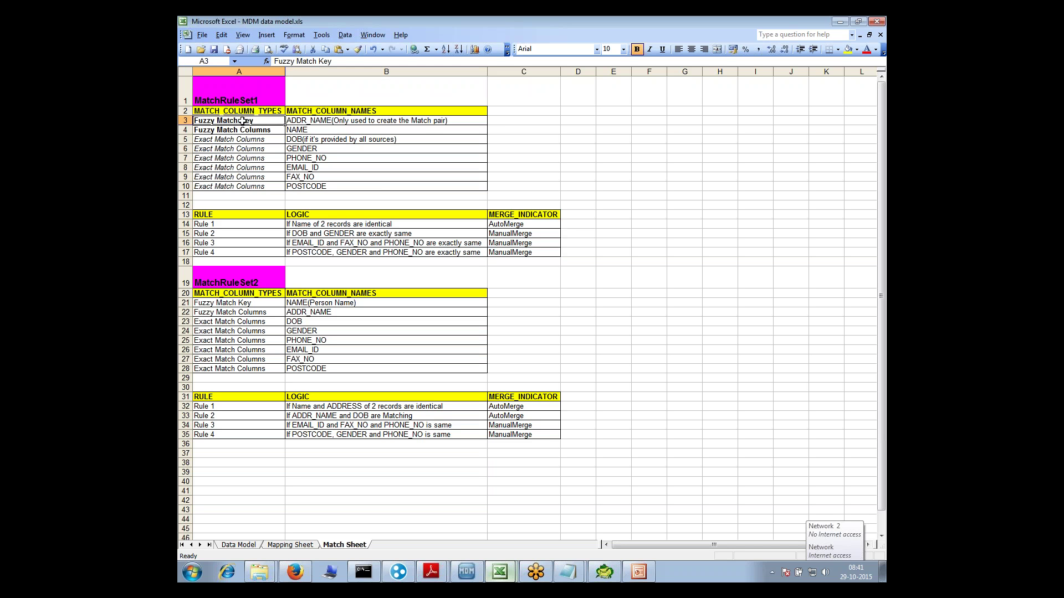
pyautogui.moveTo(242, 121); pyautogui.dragTo(323, 121)
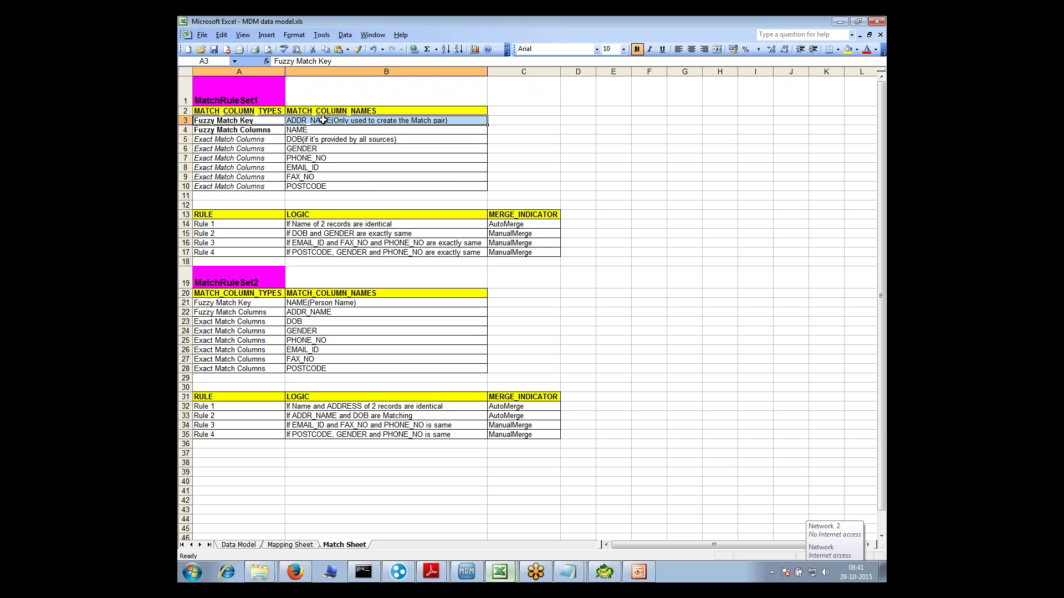
pyautogui.click(323, 120)
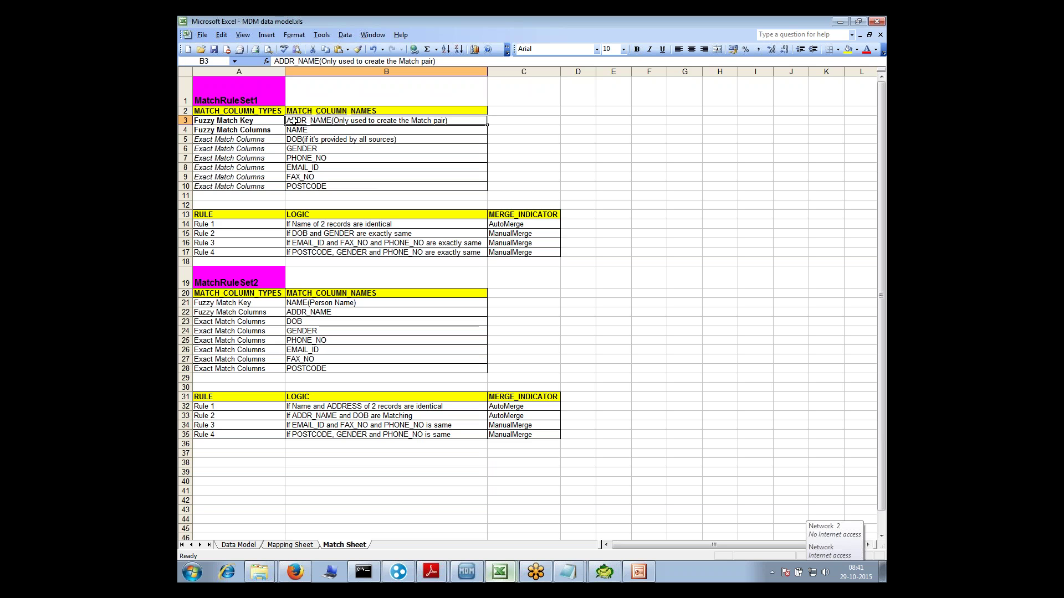
pyautogui.moveTo(248, 131); pyautogui.dragTo(334, 188)
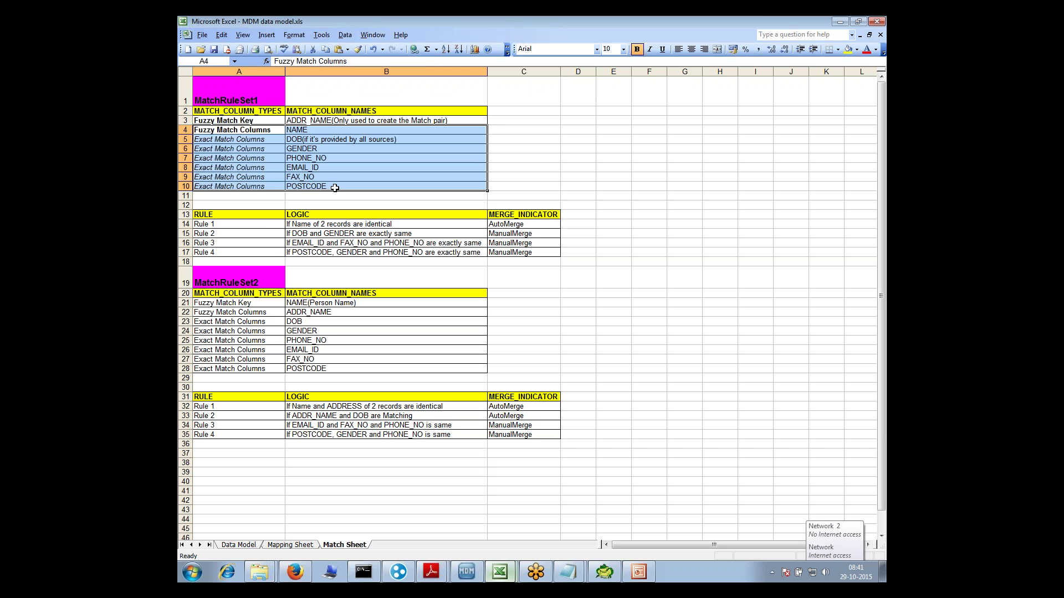
# Review the rule list of MatchRuleSet1, reading Rule 2's logic on DOB and GENDER and its merge indicator
pyautogui.click(270, 226)
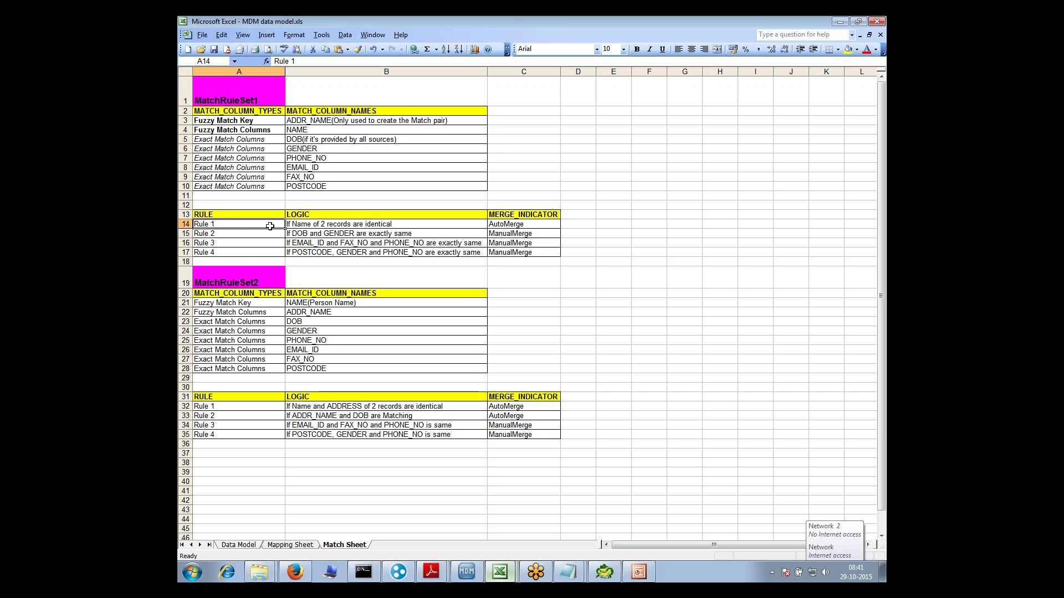
pyautogui.moveTo(244, 227); pyautogui.dragTo(249, 252)
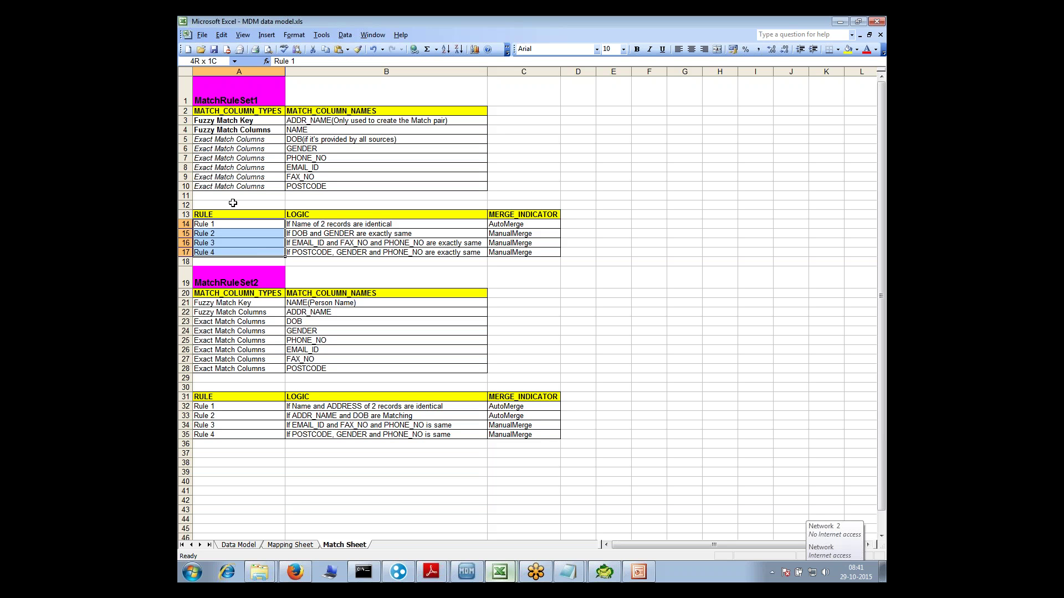
pyautogui.click(236, 225)
pyautogui.click(305, 231)
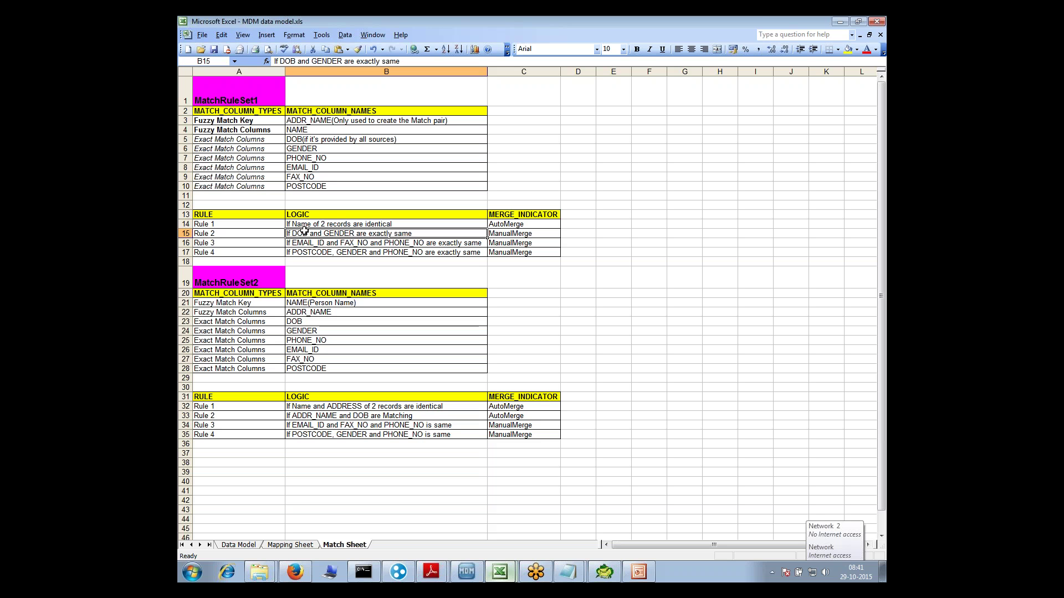
pyautogui.click(273, 232)
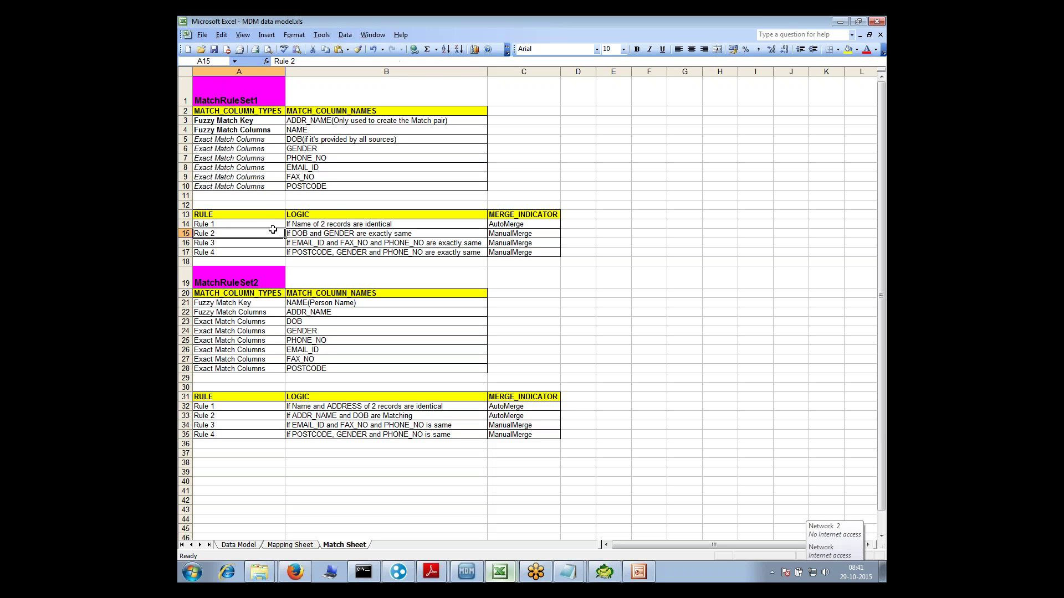
pyautogui.click(318, 235)
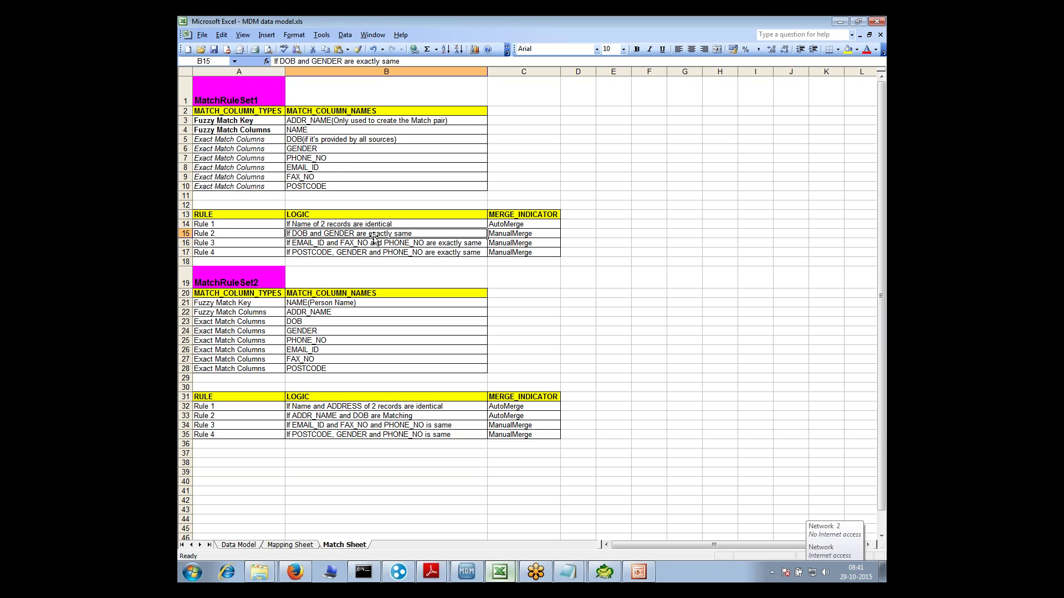
pyautogui.doubleClick(410, 234)
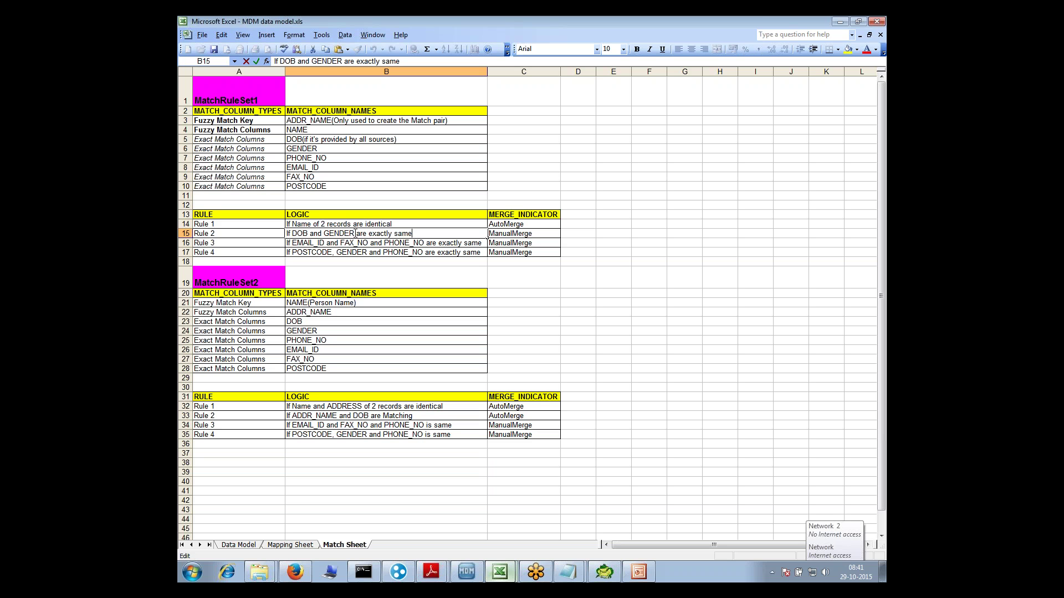
pyautogui.moveTo(358, 234); pyautogui.dragTo(473, 235)
pyautogui.click(412, 233)
pyautogui.click(300, 233)
pyautogui.click(473, 235)
pyautogui.press('Tab')
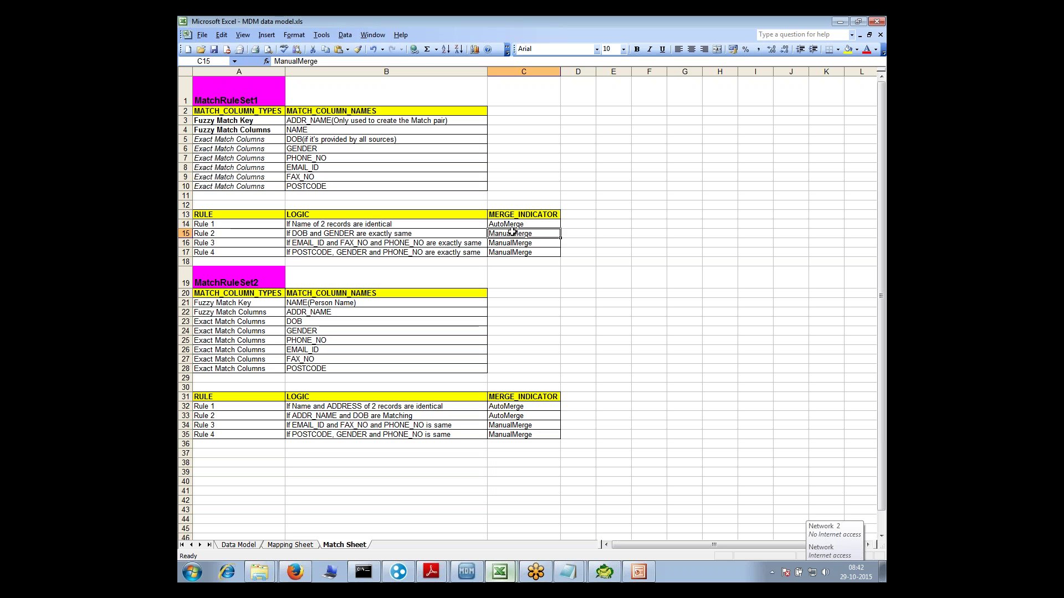
# Compare the merge indicators of MatchRuleSet1's rules with their logic, focusing on Rule 1 and highlighting Rule 2's logic text
pyautogui.click(505, 226)
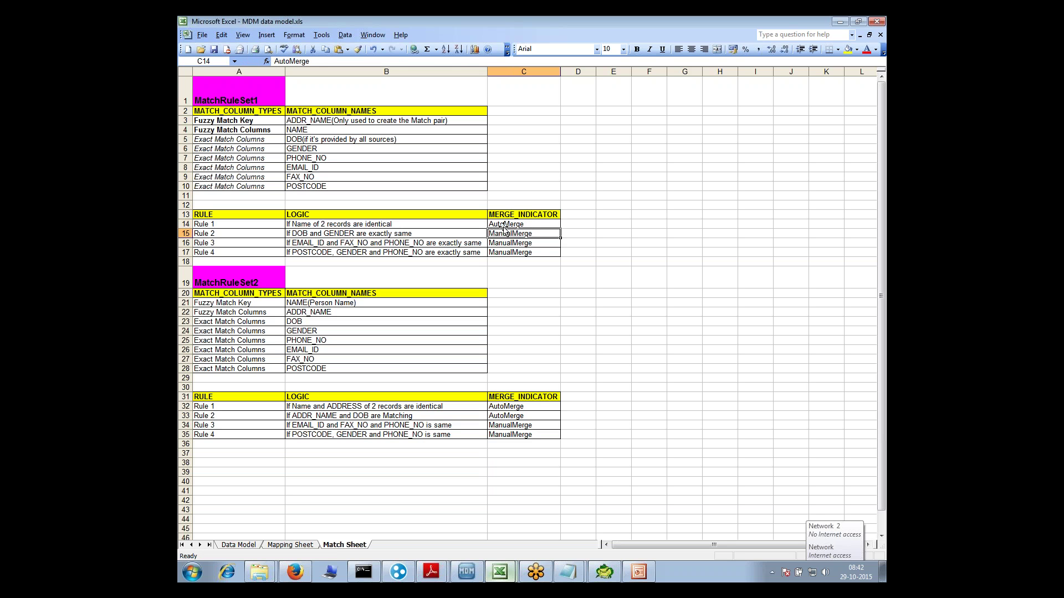
pyautogui.moveTo(505, 227); pyautogui.dragTo(509, 253)
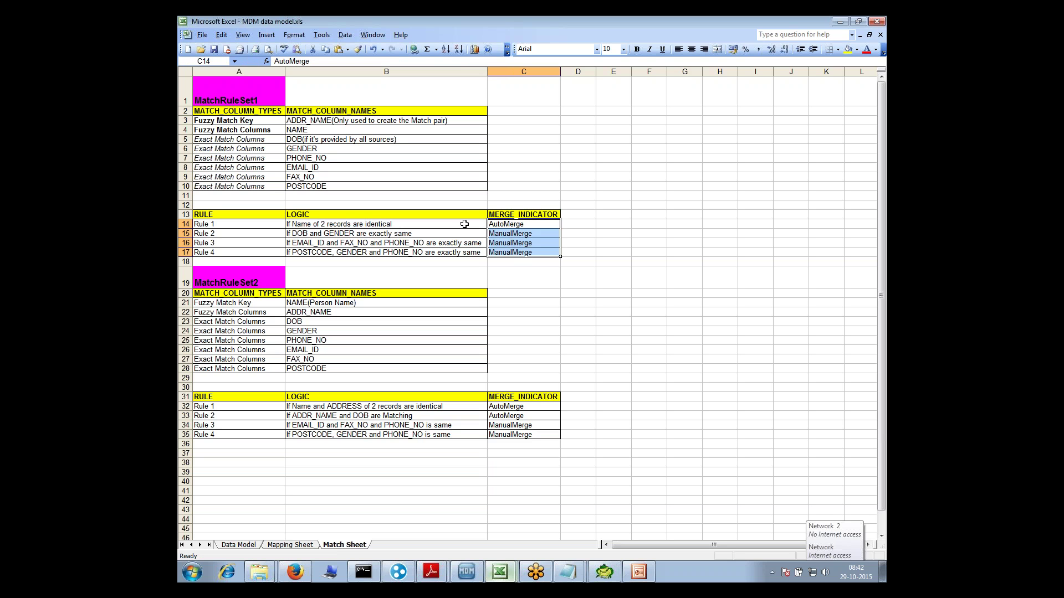
pyautogui.moveTo(464, 224); pyautogui.dragTo(460, 253)
pyautogui.click(419, 224)
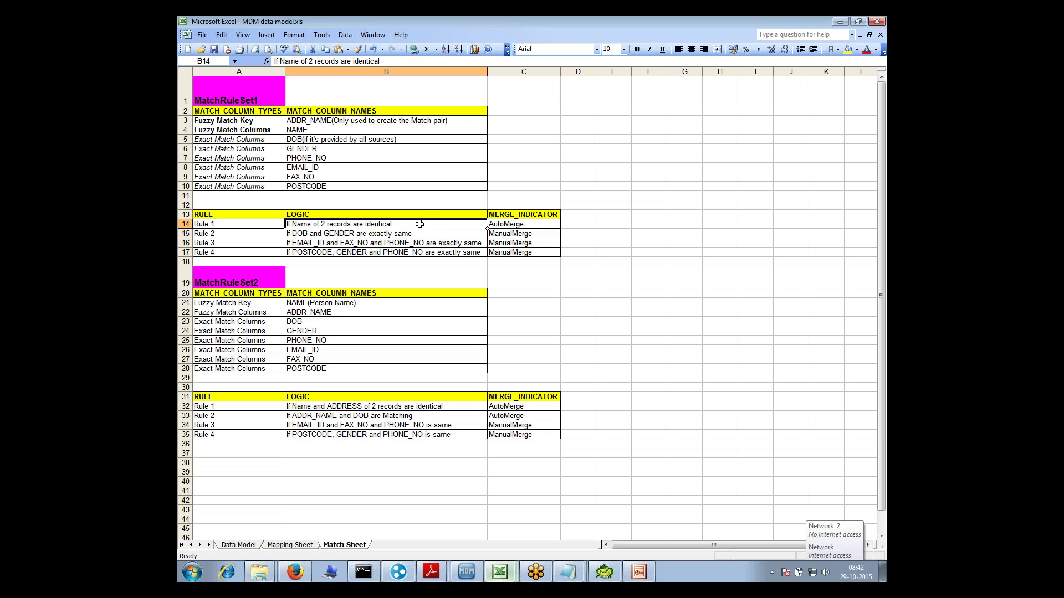
pyautogui.click(507, 226)
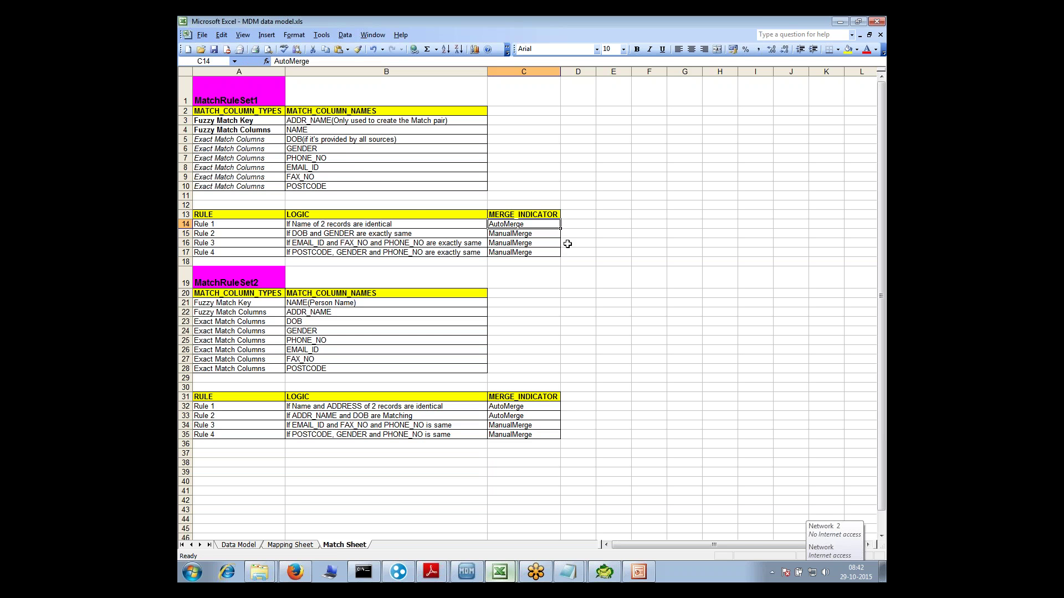
pyautogui.click(431, 224)
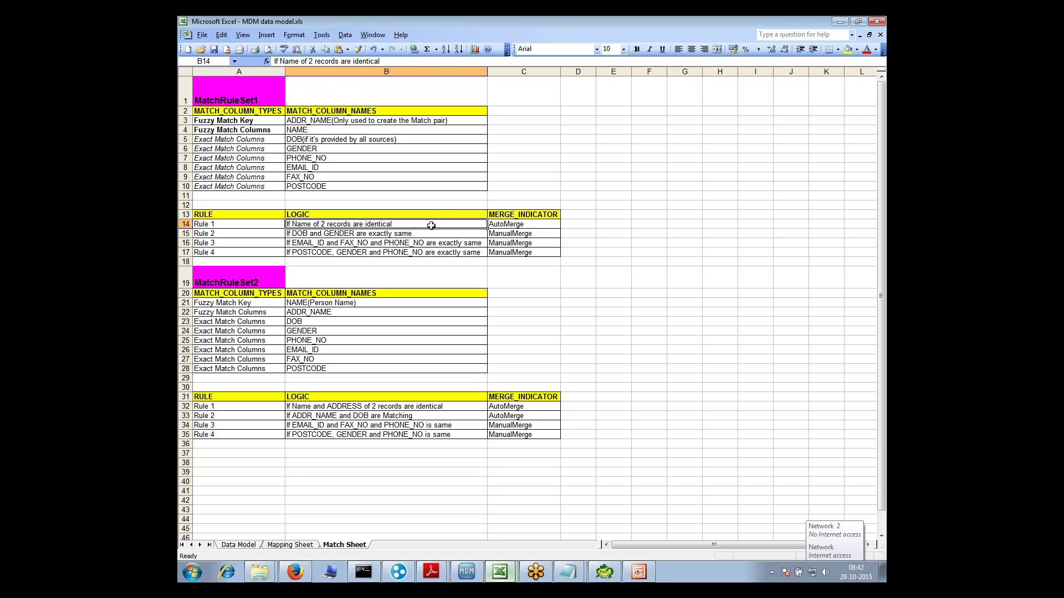
pyautogui.click(418, 241)
pyautogui.click(421, 233)
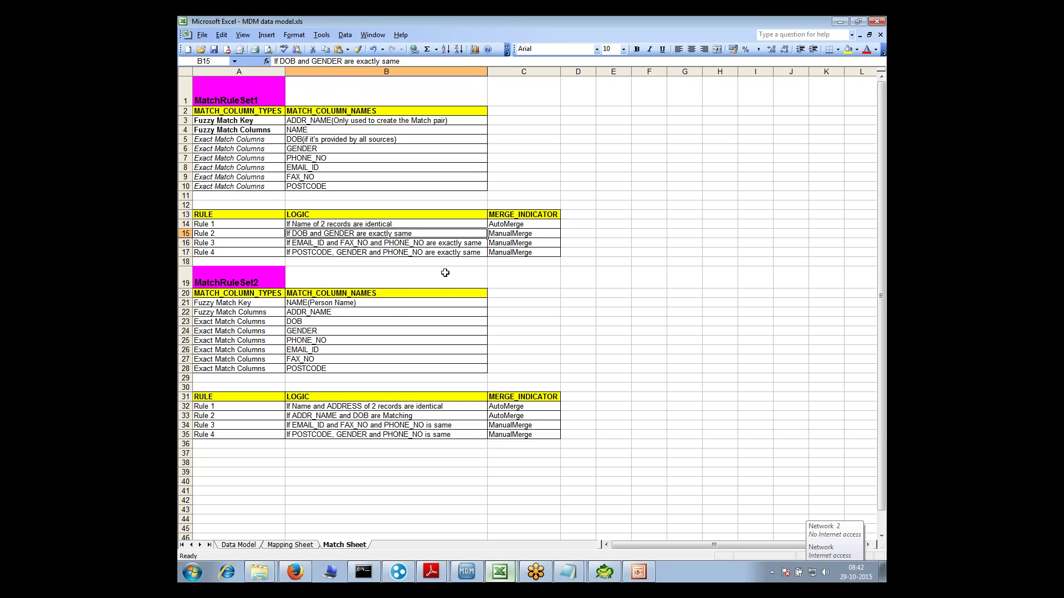
pyautogui.doubleClick(362, 232)
pyautogui.moveTo(415, 234); pyautogui.dragTo(283, 233)
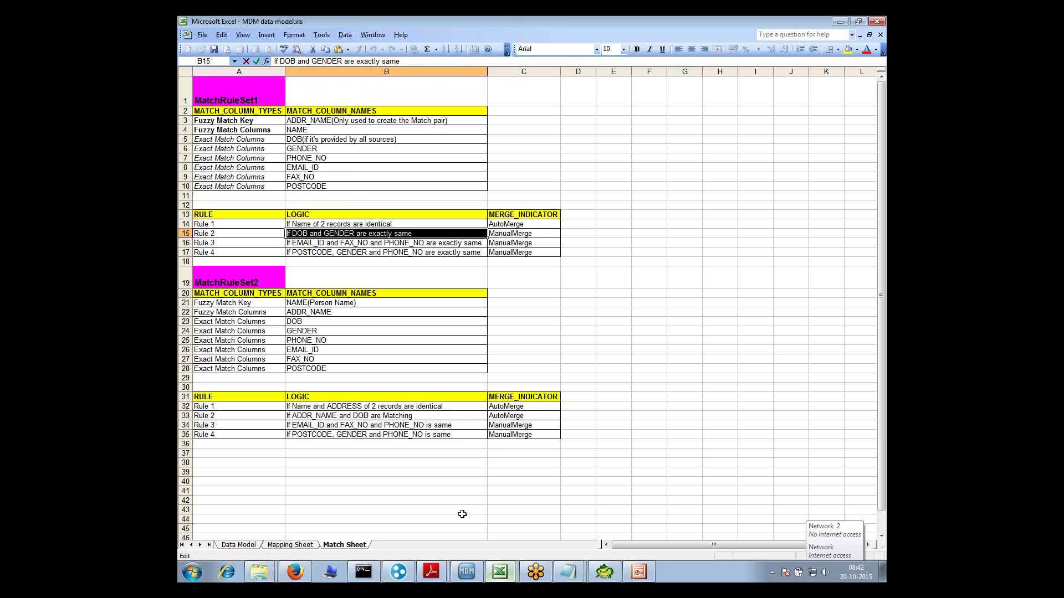
# Switch to the Informatica MDM Hub Console and check the Match/Search Strategy options in Product's Match/Merge Setup properties, keeping Fuzzy
pyautogui.click(467, 572)
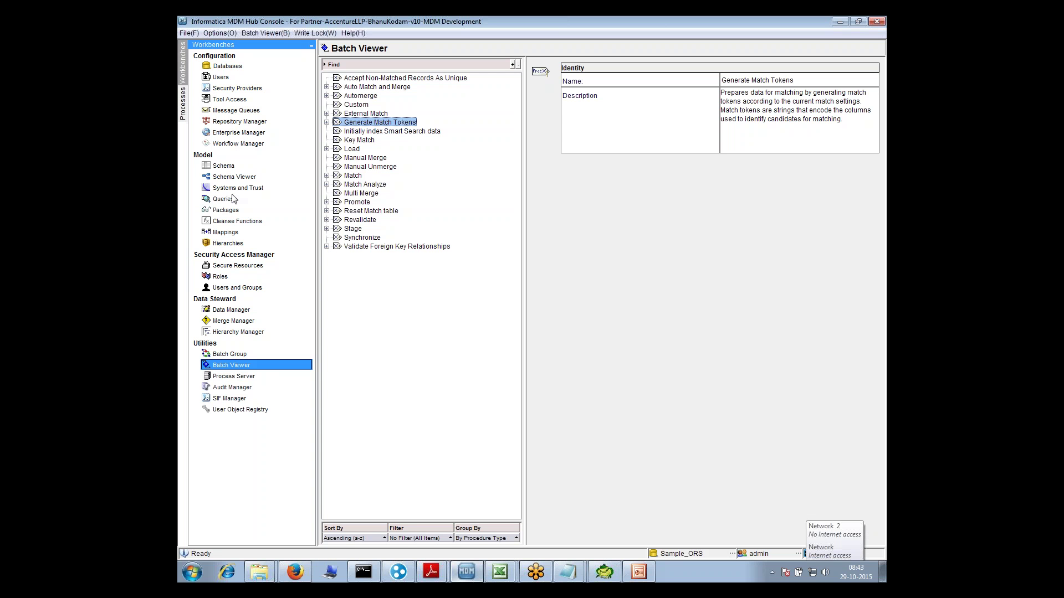
pyautogui.click(232, 166)
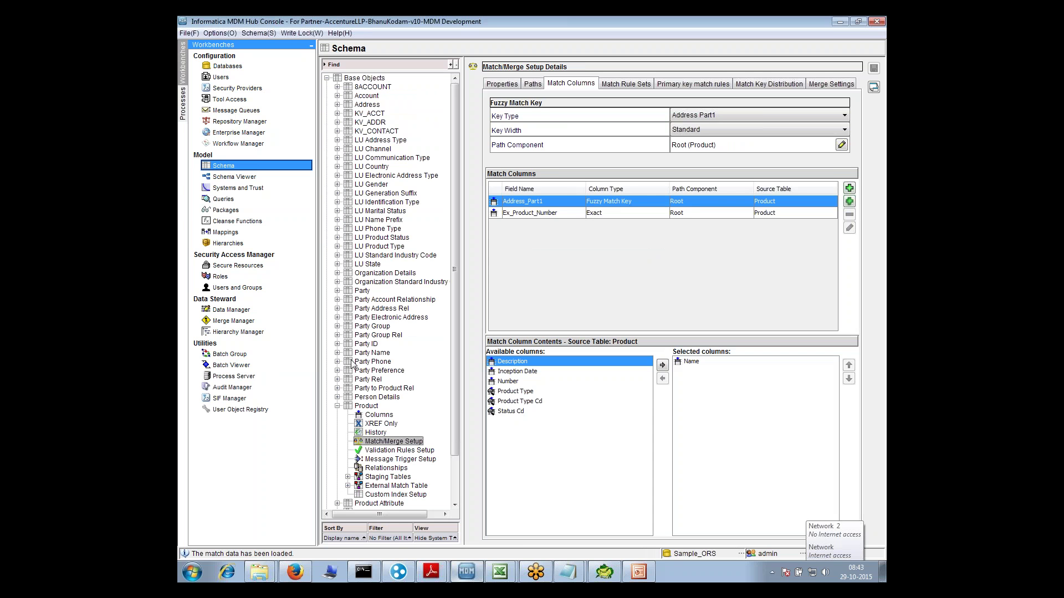
pyautogui.click(517, 83)
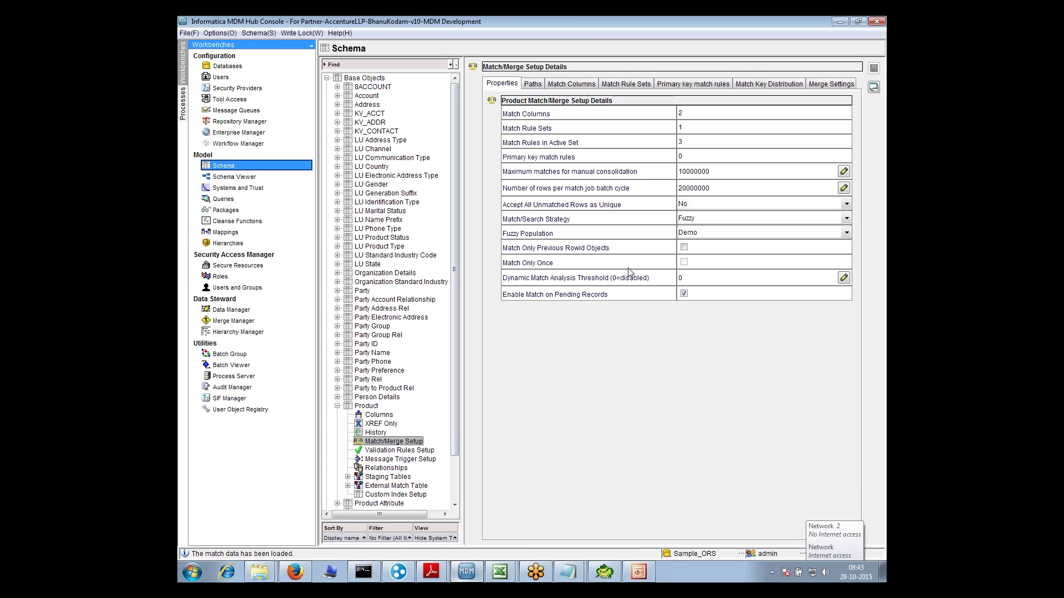
pyautogui.click(693, 220)
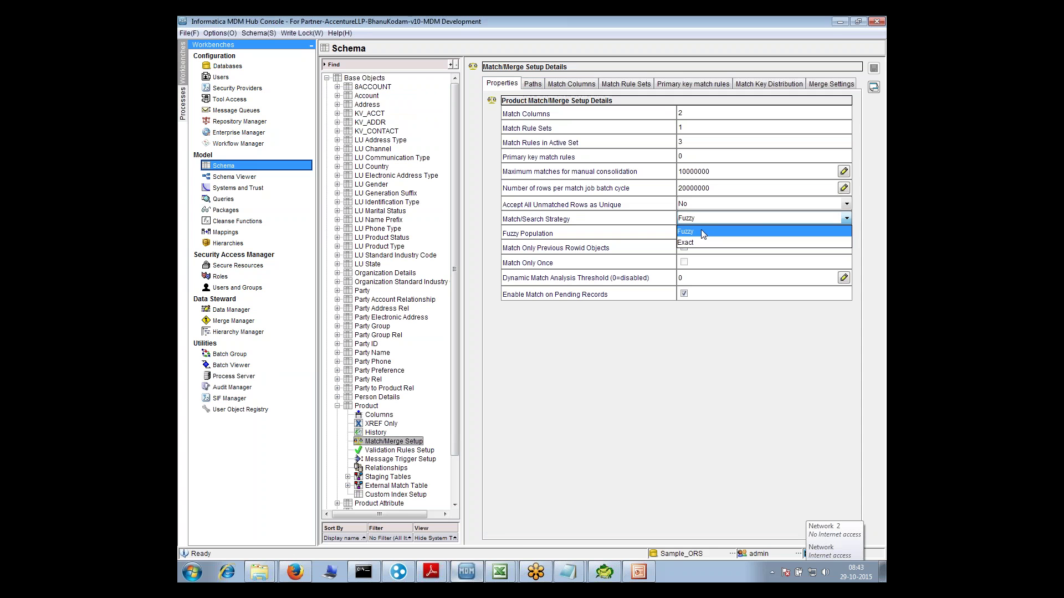
pyautogui.click(701, 230)
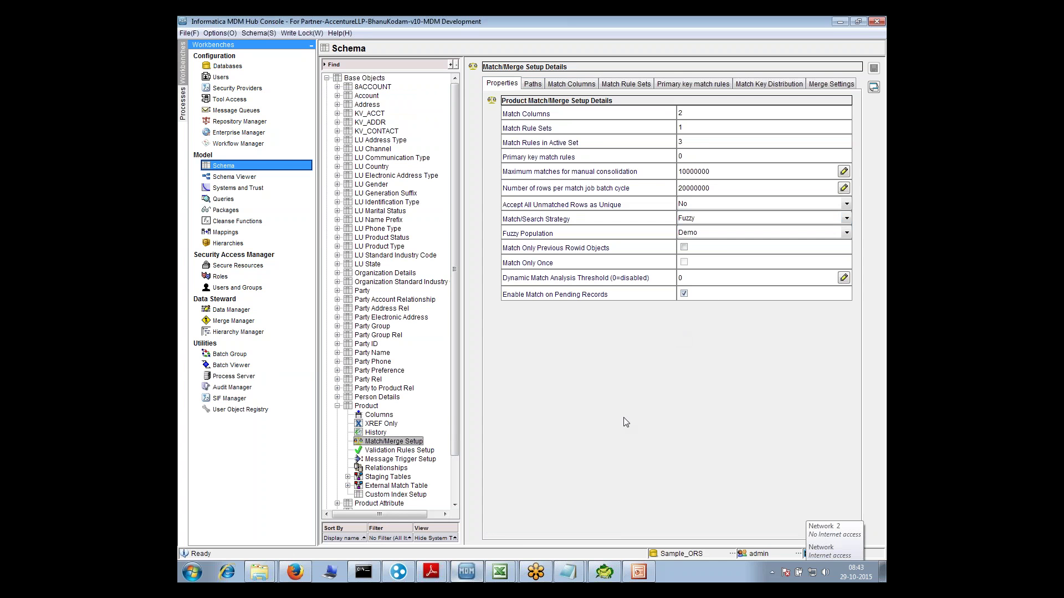
# Return to MDM data model.xls in Excel and look at MatchRuleSet2's match columns on the Match Sheet
pyautogui.click(499, 580)
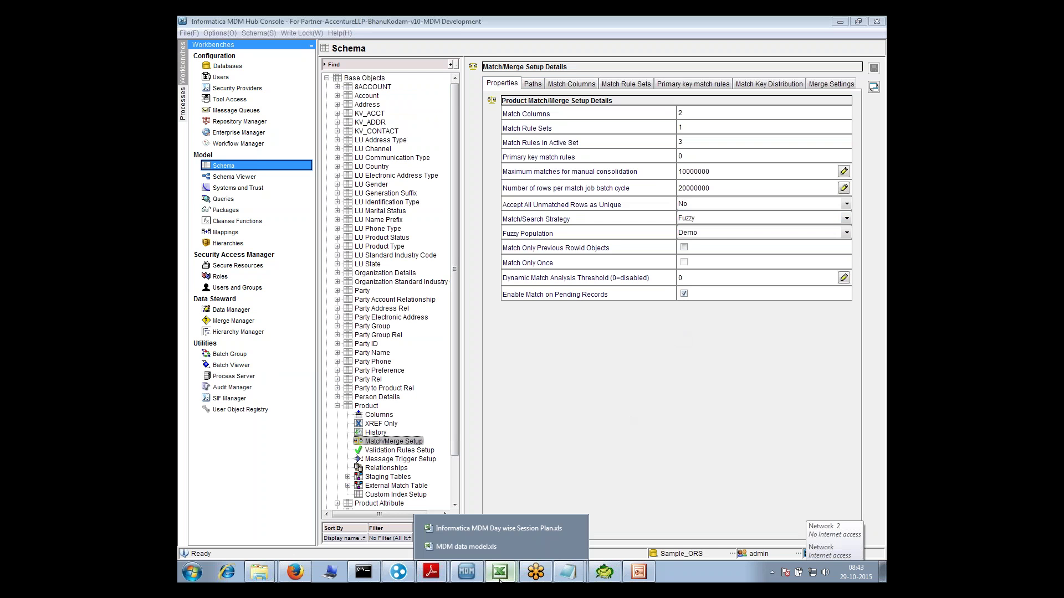
pyautogui.moveTo(567, 573)
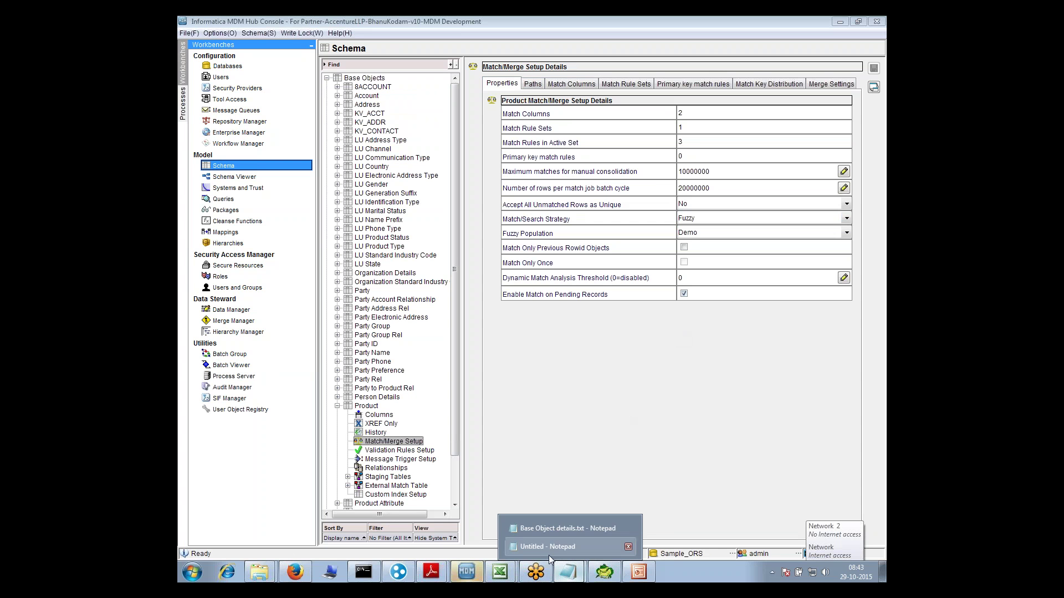
pyautogui.click(562, 546)
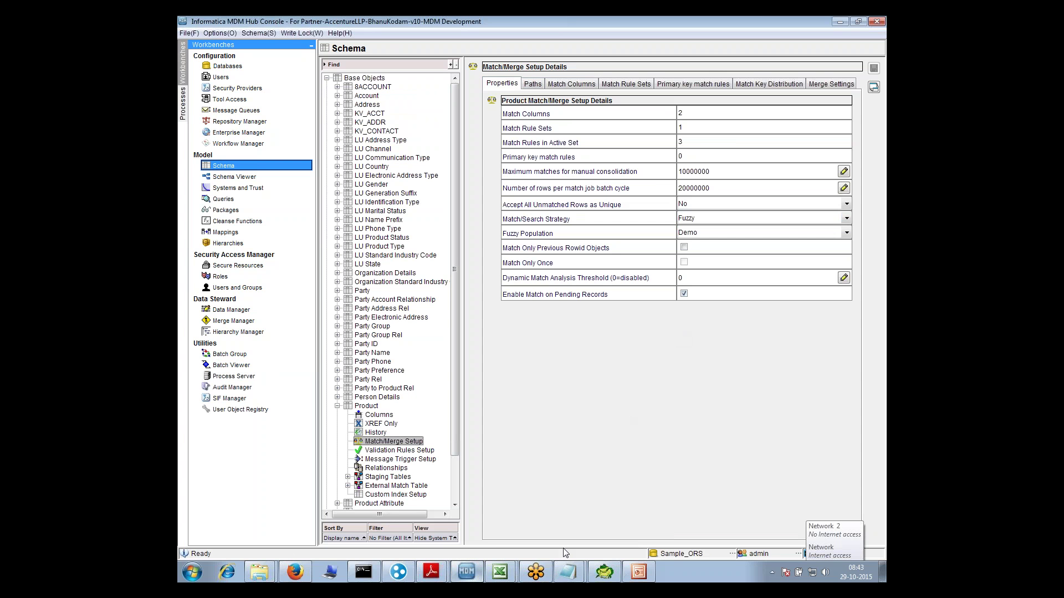
pyautogui.click(567, 568)
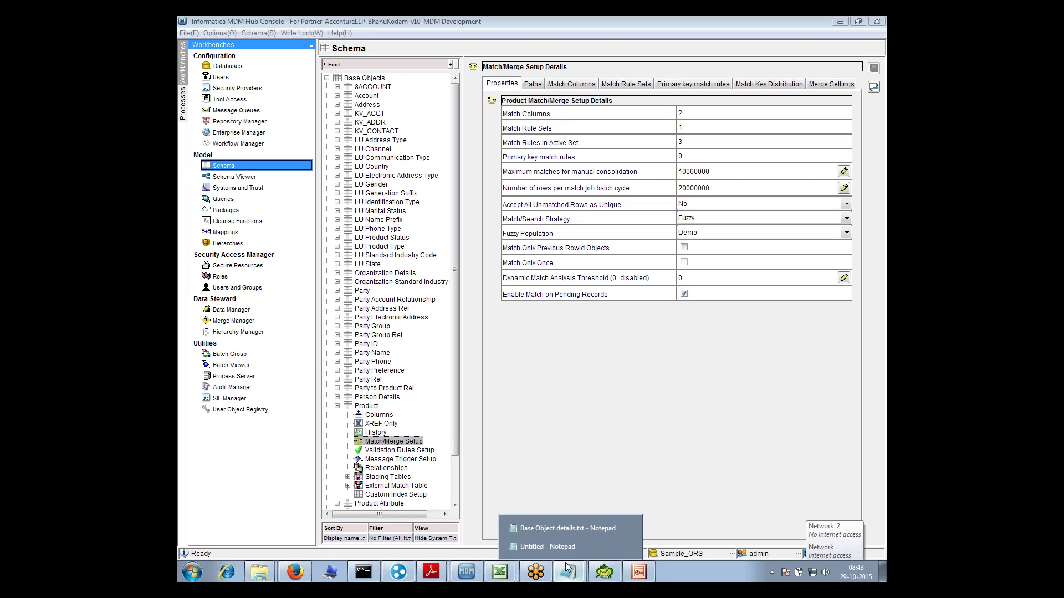
pyautogui.click(565, 562)
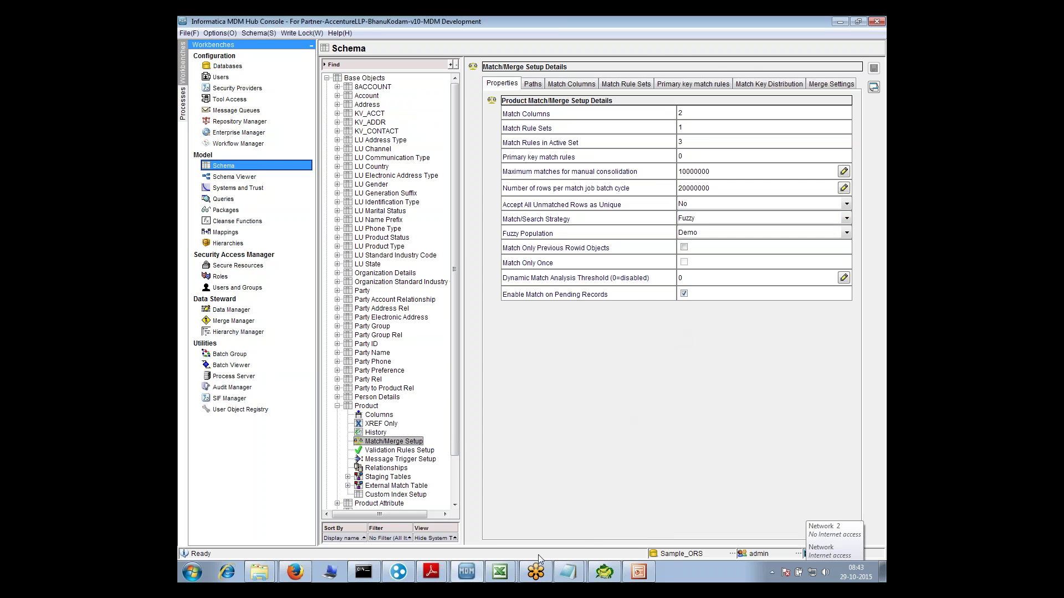
pyautogui.click(500, 571)
pyautogui.click(485, 545)
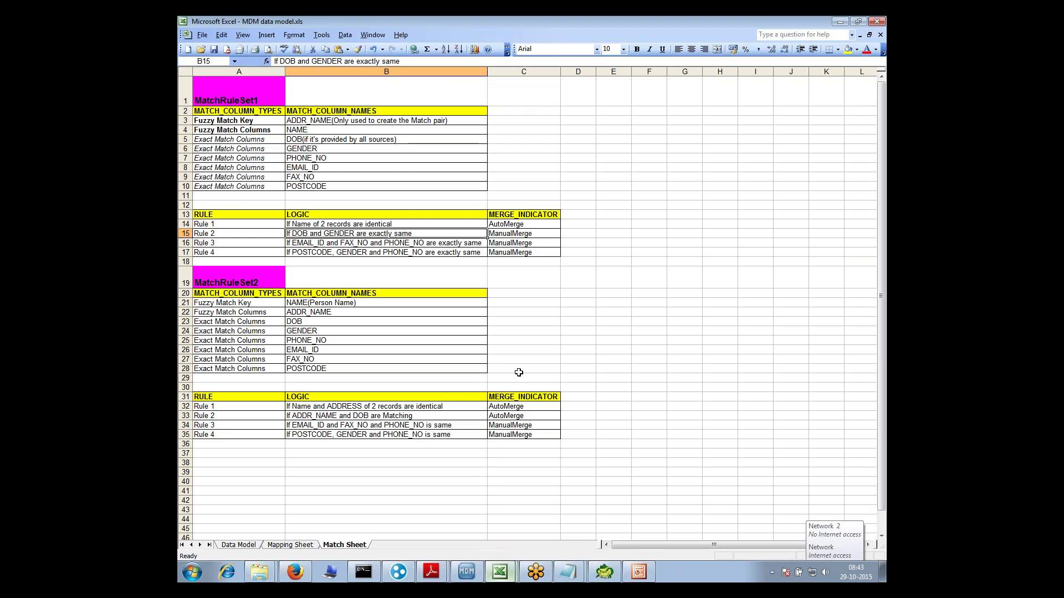
pyautogui.click(425, 320)
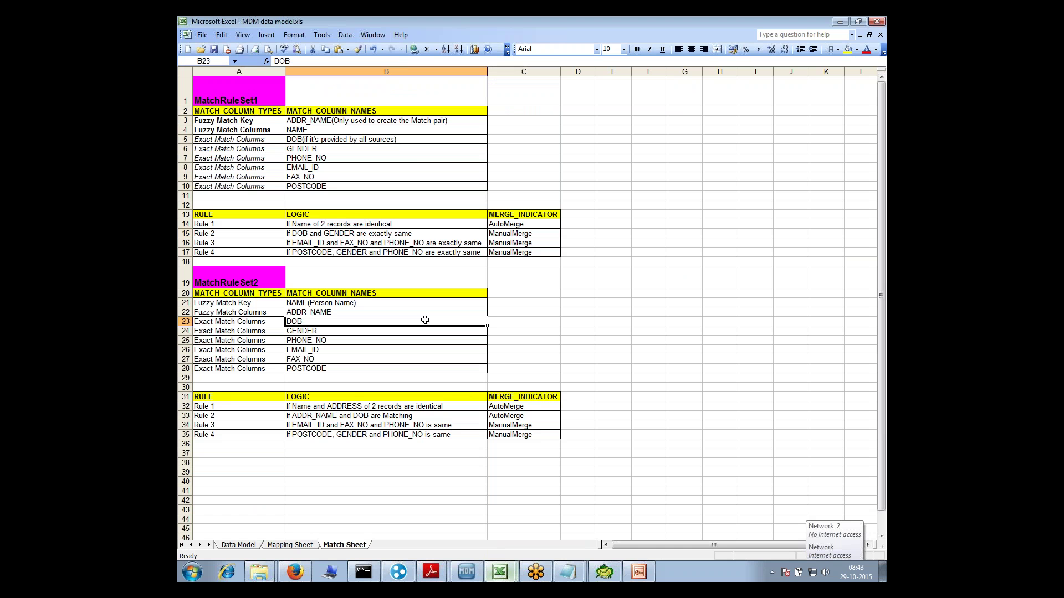
# Switch to the untitled tokenization notes in Notepad and enter "Fuuzy" and "parent" below the 1001 and 1002 pair
pyautogui.click(568, 572)
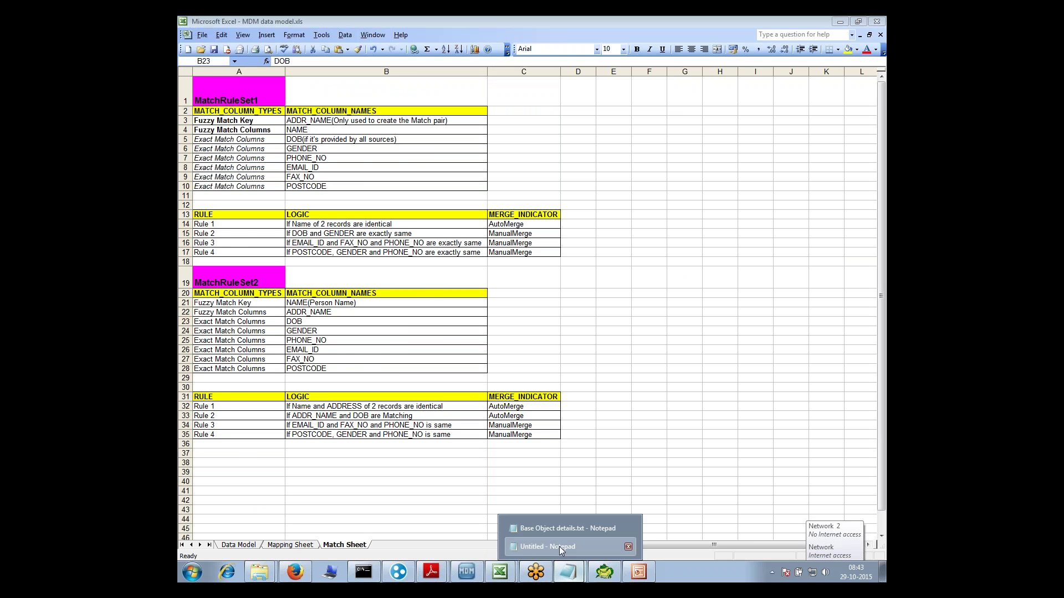
pyautogui.click(560, 546)
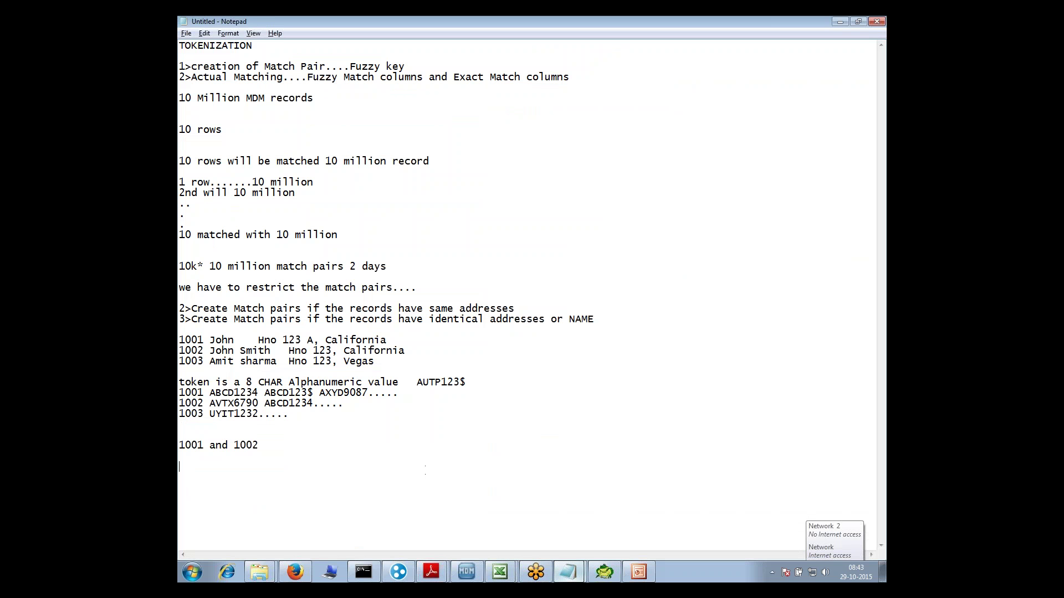
pyautogui.press('Return')
pyautogui.write('Fuuzy')
pyautogui.click(179, 467)
pyautogui.write('parent')
pyautogui.press('BackSpace')
# Minimize the notes to return to the Match Sheet in Excel and check the logic of MatchRuleSet1's Rule 1
pyautogui.moveTo(659, 572)
pyautogui.click(839, 21)
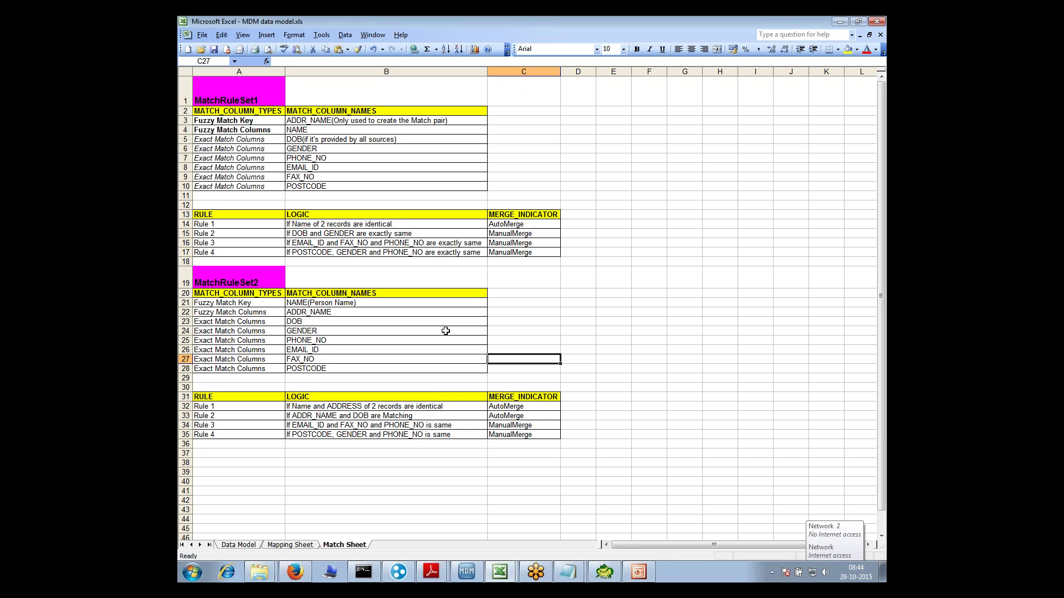
pyautogui.click(398, 225)
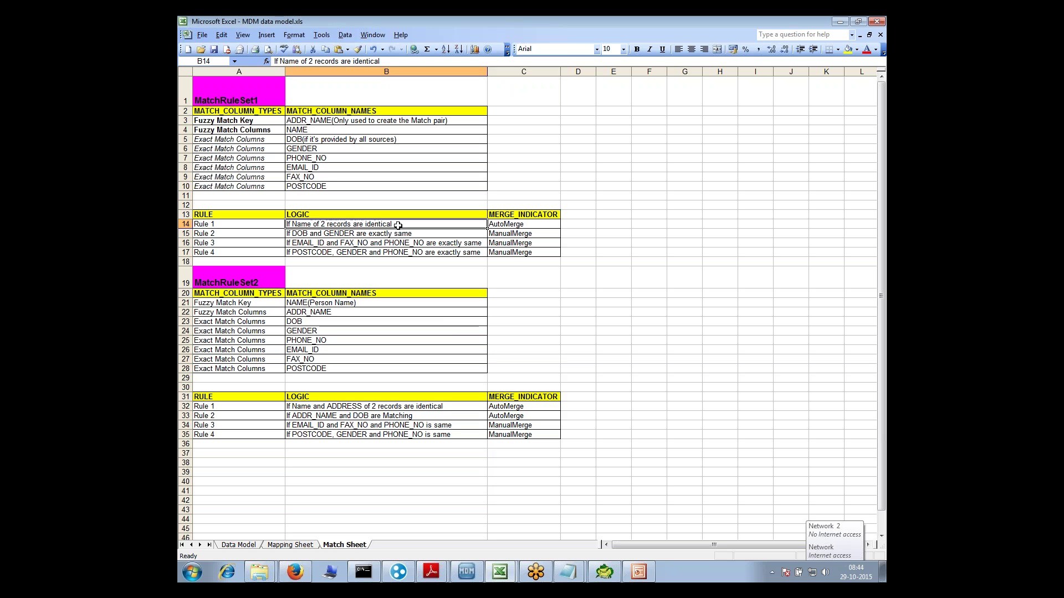
# Append "and id is same" to the logic of MatchRuleSet1's Rule 1
pyautogui.doubleClick(487, 233)
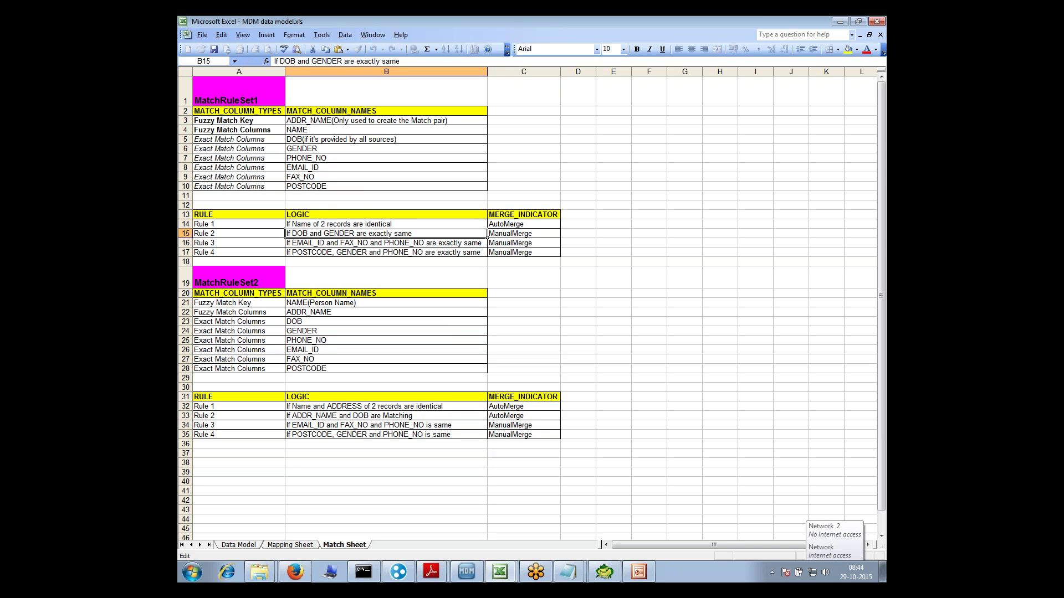
pyautogui.doubleClick(403, 225)
pyautogui.moveTo(403, 224); pyautogui.dragTo(304, 225)
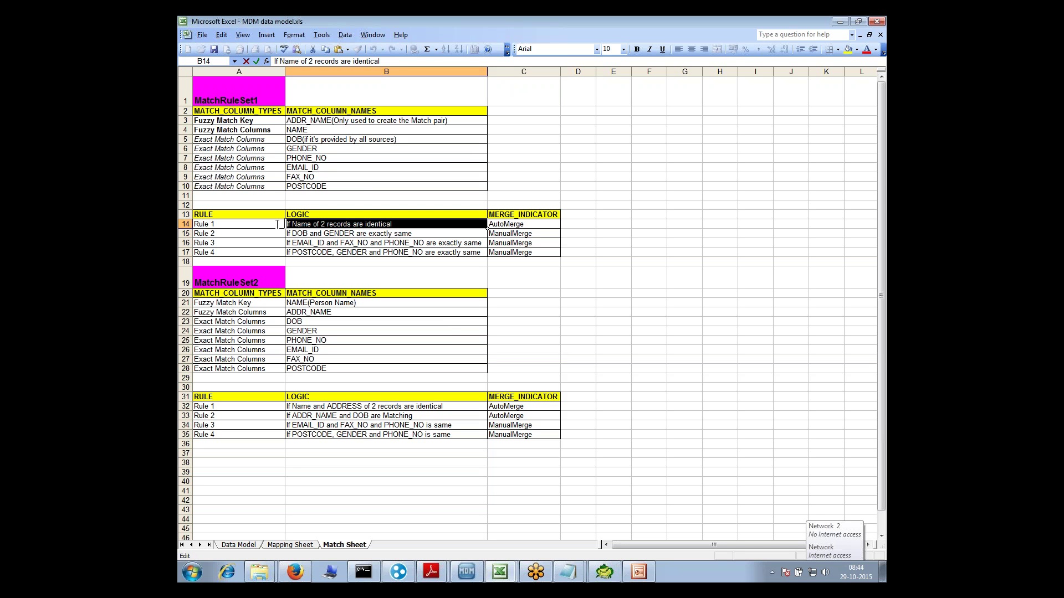
pyautogui.press('Return')
pyautogui.doubleClick(405, 225)
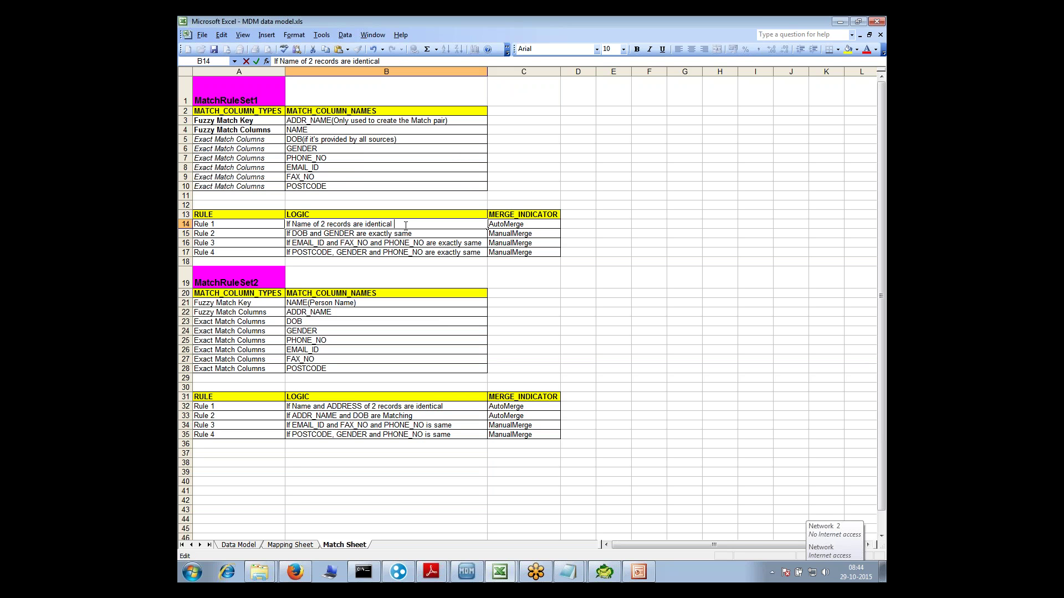
pyautogui.write('and id is same')
pyautogui.press('Return')
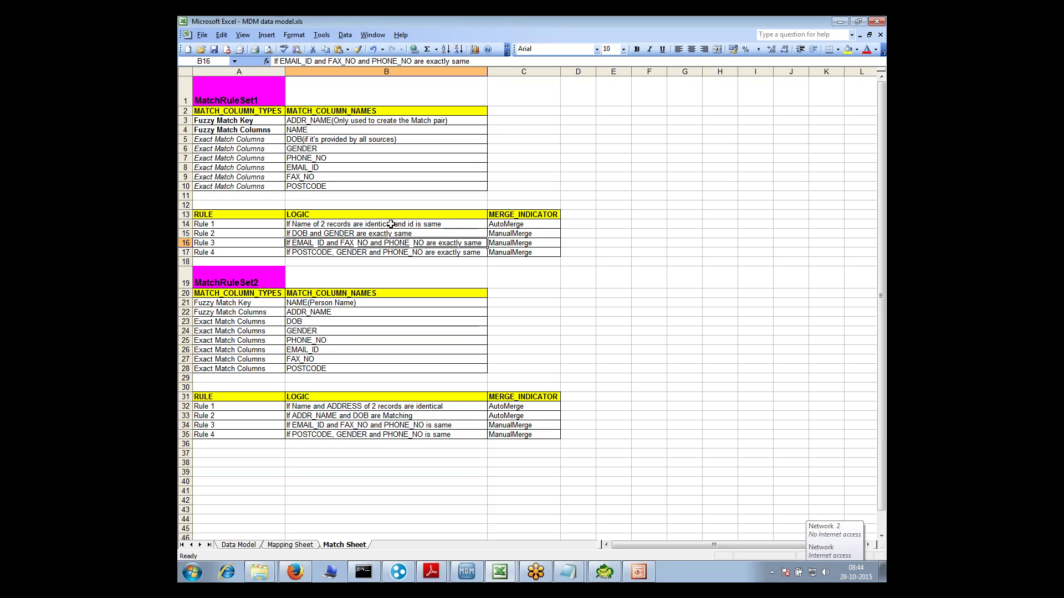
# Remove "and id is same" from the logic of MatchRuleSet1's Rule 1
pyautogui.click(391, 224)
pyautogui.doubleClick(391, 223)
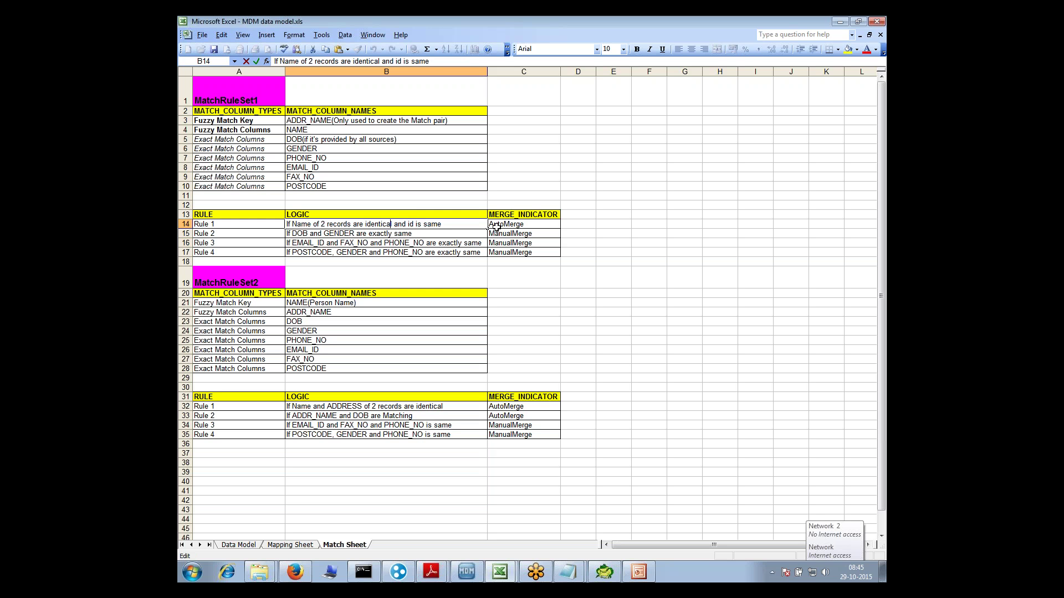
pyautogui.click(439, 237)
pyautogui.doubleClick(358, 224)
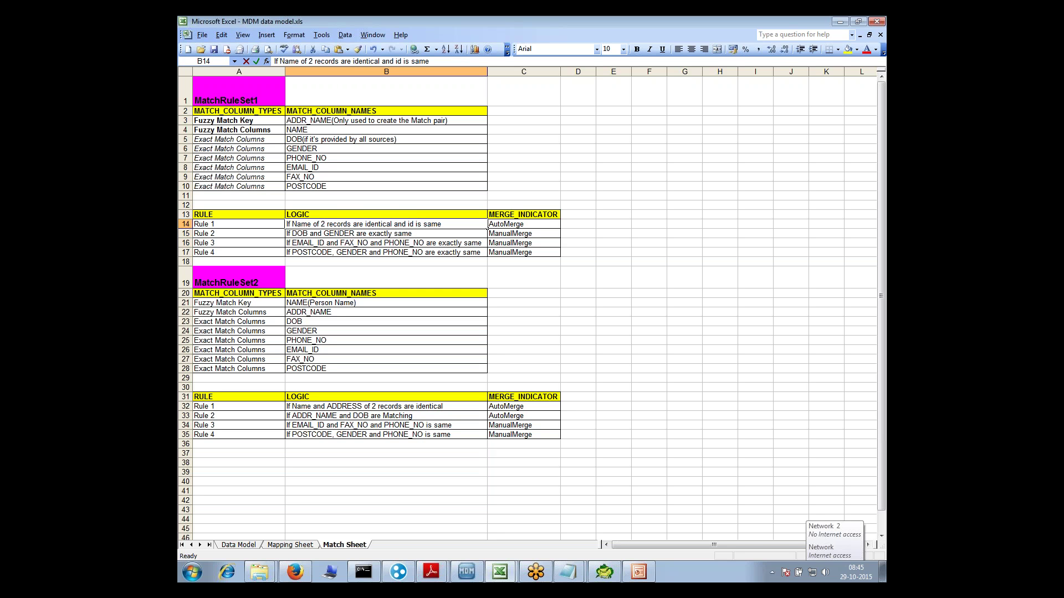
pyautogui.moveTo(359, 224); pyautogui.dragTo(454, 225)
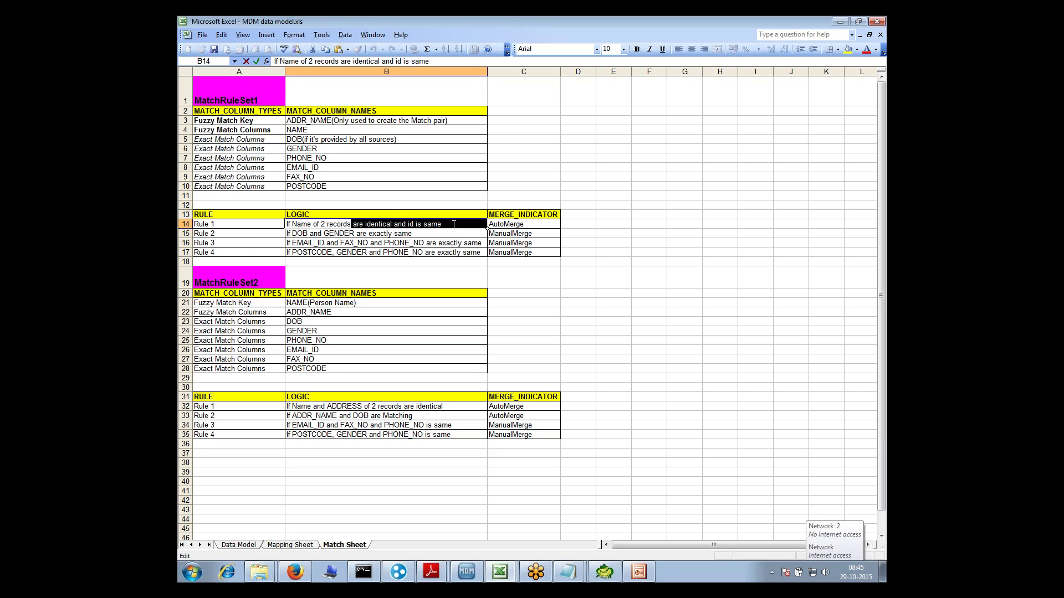
pyautogui.click(453, 224)
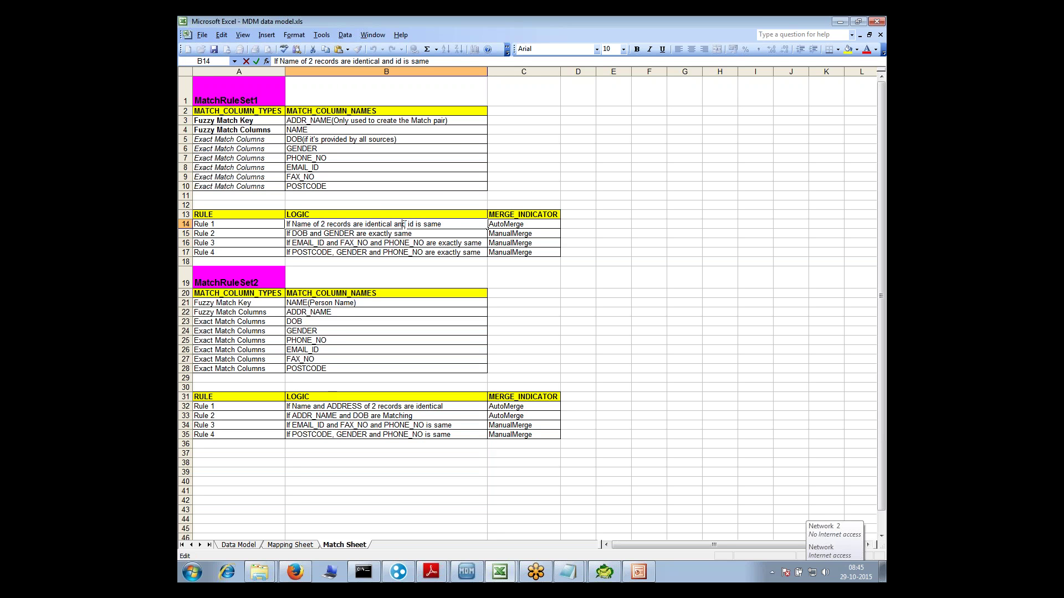
pyautogui.moveTo(392, 224); pyautogui.dragTo(447, 226)
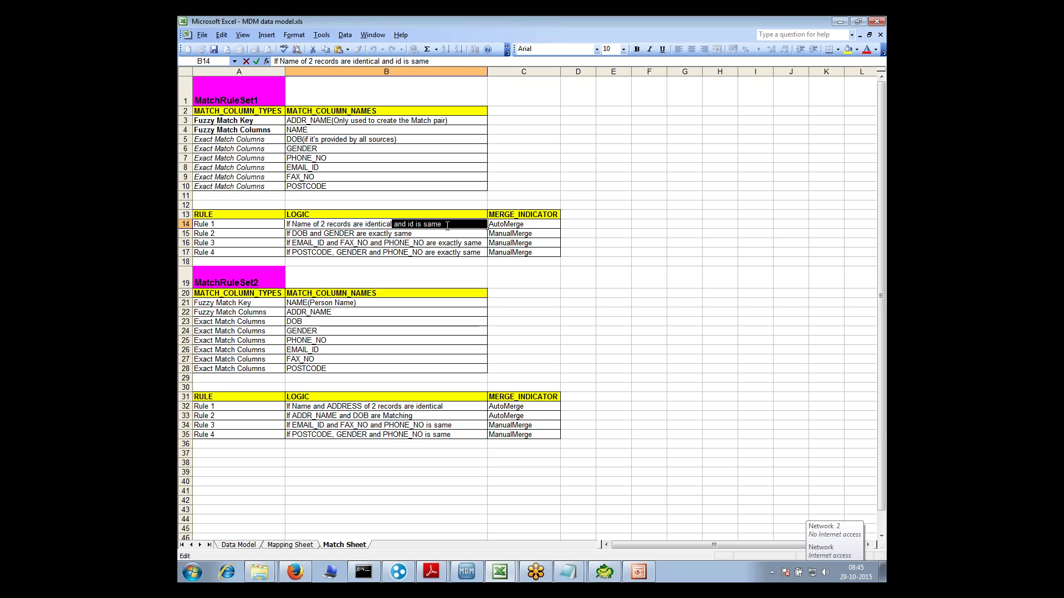
pyautogui.press('Delete')
pyautogui.click(449, 252)
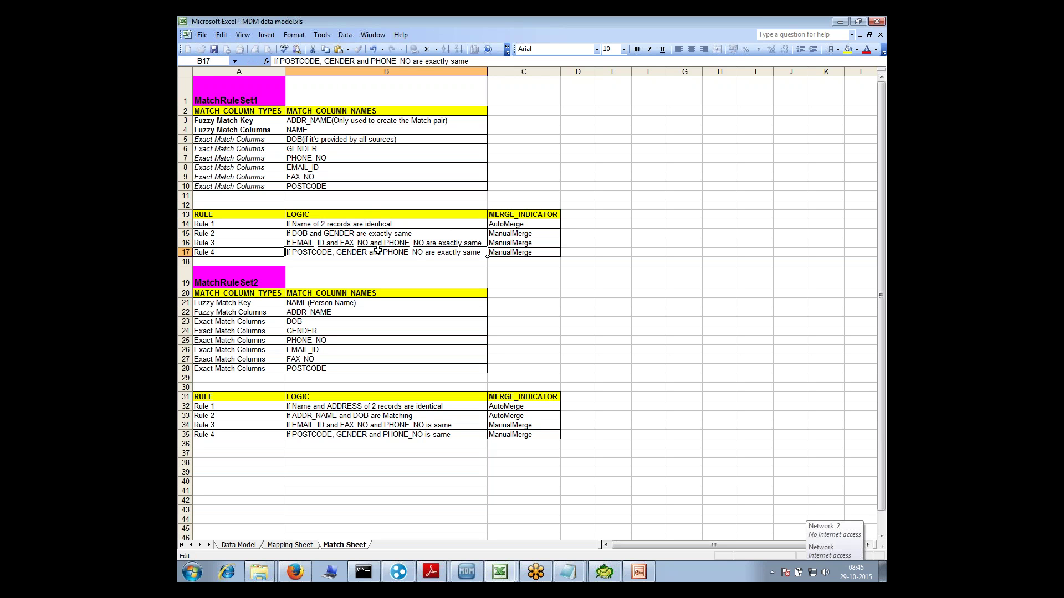
# Review MatchRuleSet1's rule table, from Rule 1 to Rule 4, with its logic and merge indicators
pyautogui.press('Up')
pyautogui.press('Up')
pyautogui.press('Up')
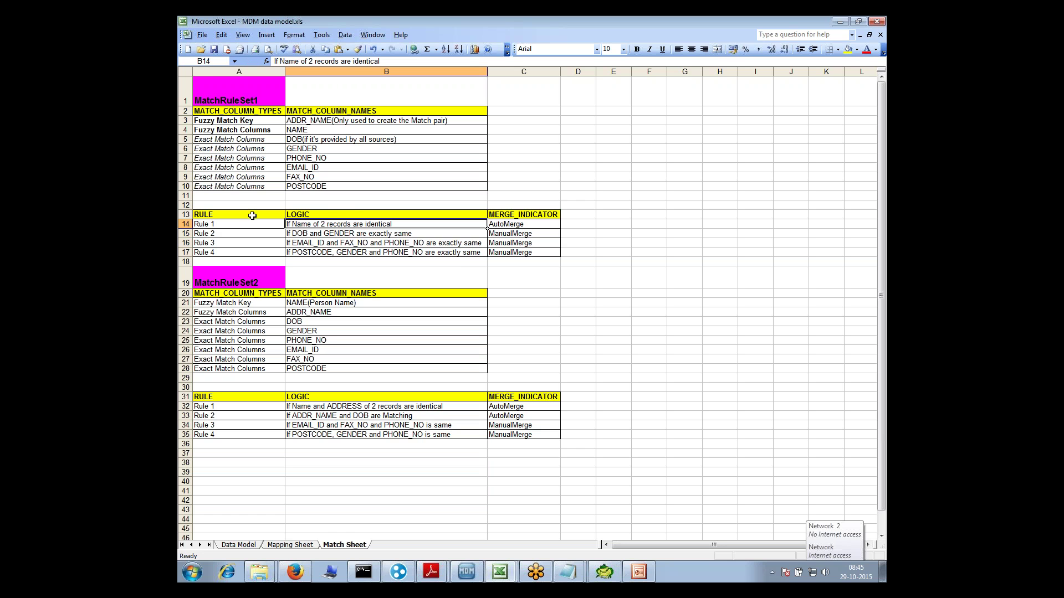
pyautogui.moveTo(244, 215); pyautogui.dragTo(541, 252)
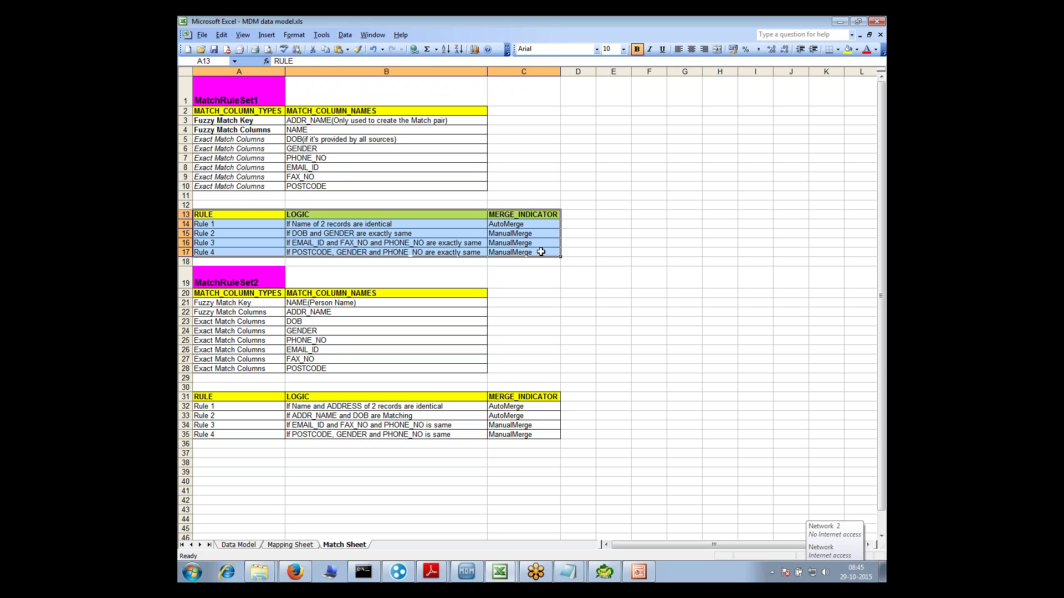
pyautogui.click(454, 252)
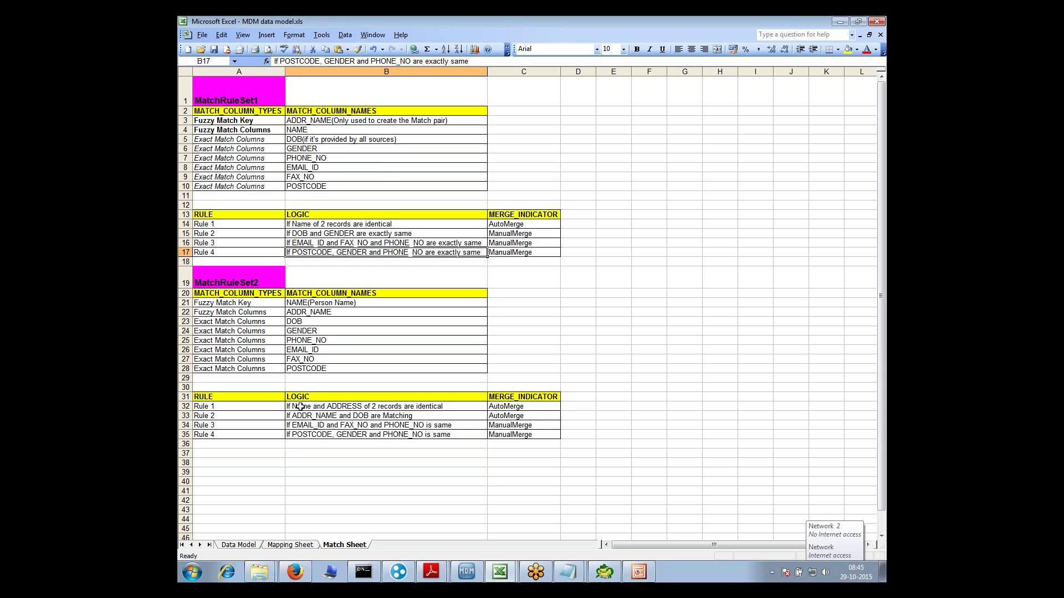
# Check the logic and merge indicators of Rule 1 and Rule 2 in MatchRuleSet2
pyautogui.click(299, 407)
pyautogui.click(269, 345)
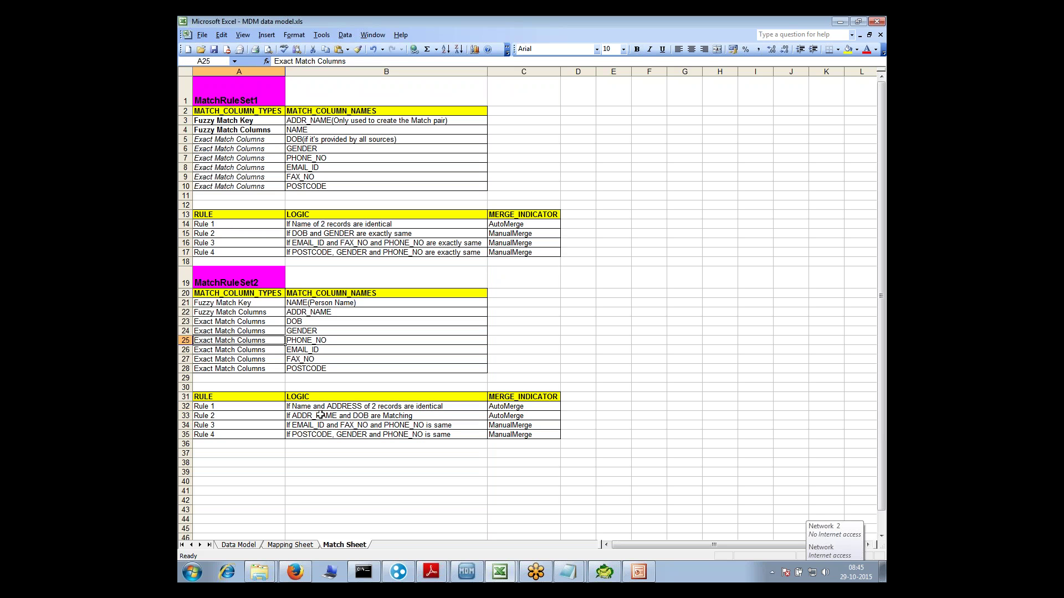
pyautogui.click(321, 416)
pyautogui.click(352, 408)
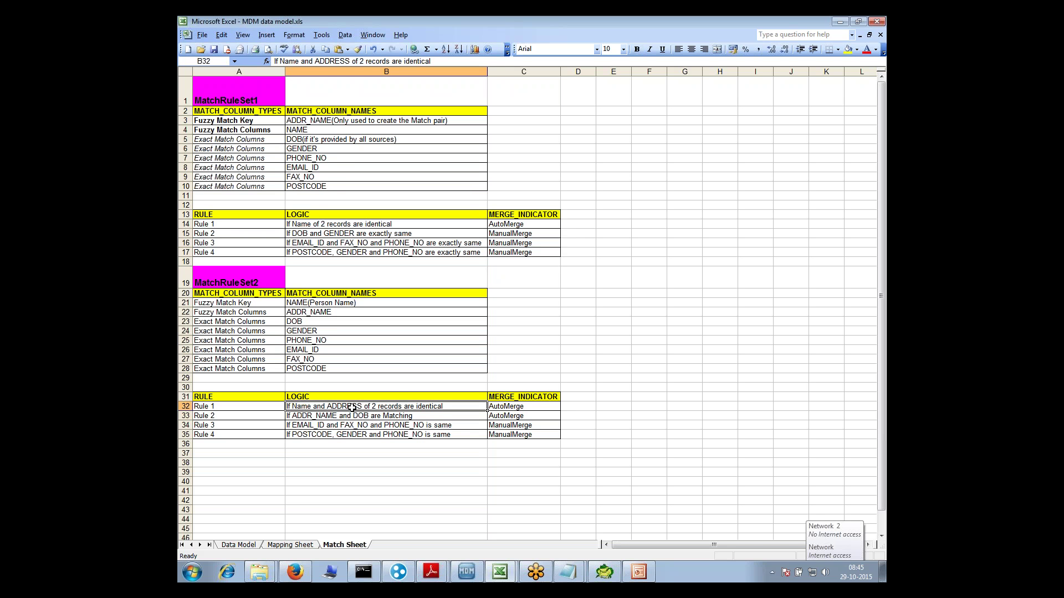
pyautogui.click(516, 407)
pyautogui.click(416, 407)
pyautogui.click(377, 423)
pyautogui.click(370, 416)
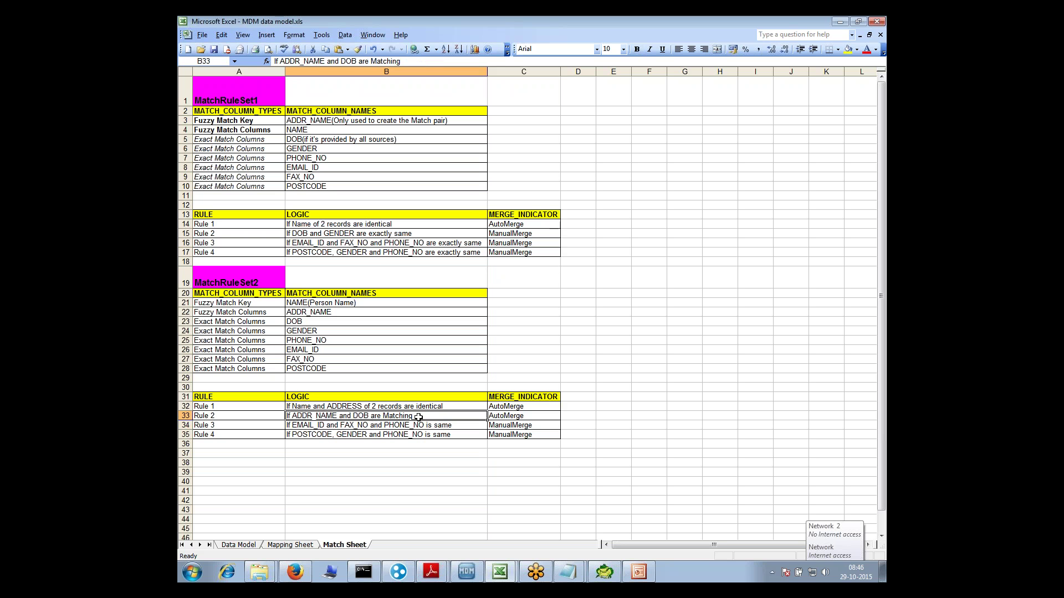
pyautogui.click(501, 419)
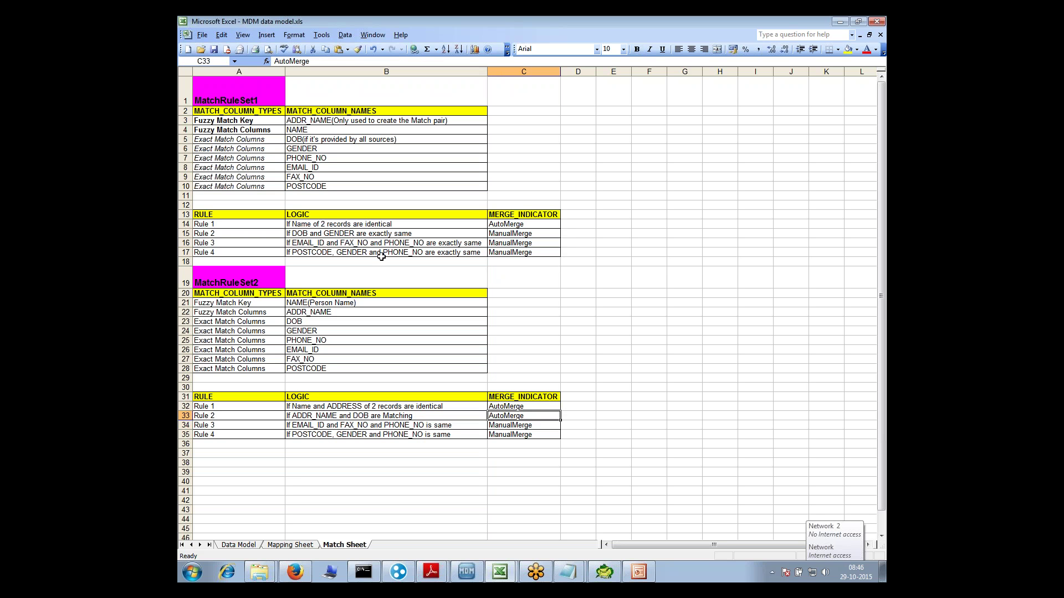
# Append "and DOB" to the logic of MatchRuleSet1's Rule 1
pyautogui.click(352, 224)
pyautogui.moveTo(344, 230)
pyautogui.mouseDown()
pyautogui.moveTo(360, 259)
pyautogui.moveTo(335, 238)
pyautogui.mouseUp()
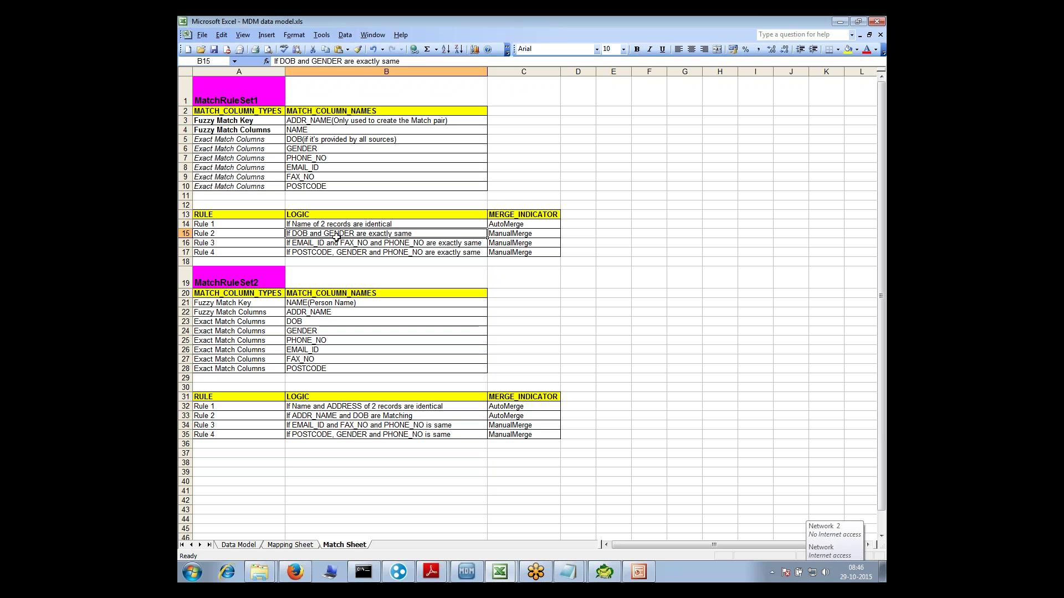
pyautogui.click(305, 224)
pyautogui.press('F2')
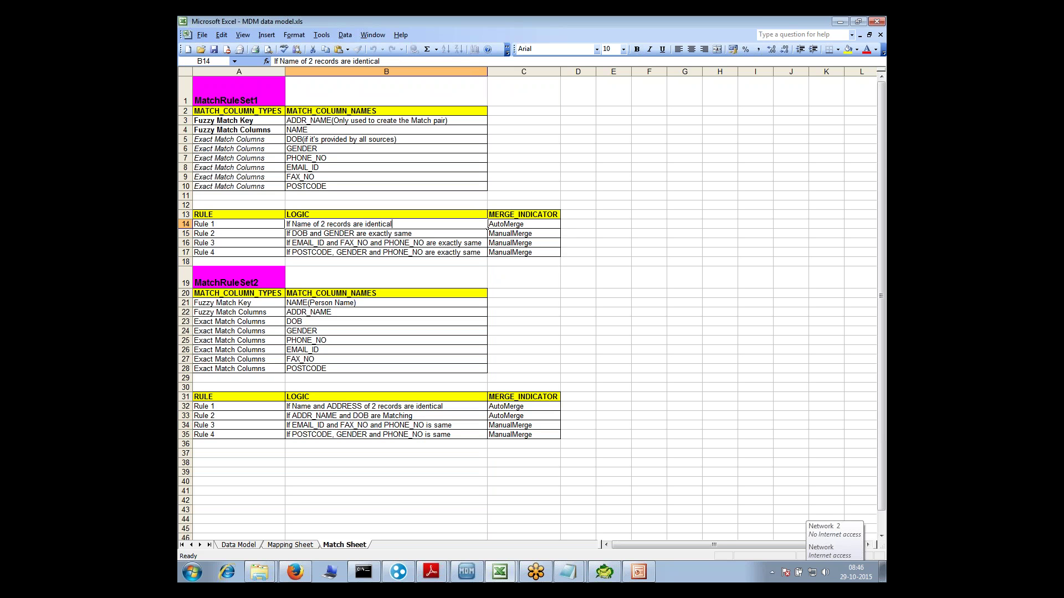
pyautogui.write('and ')
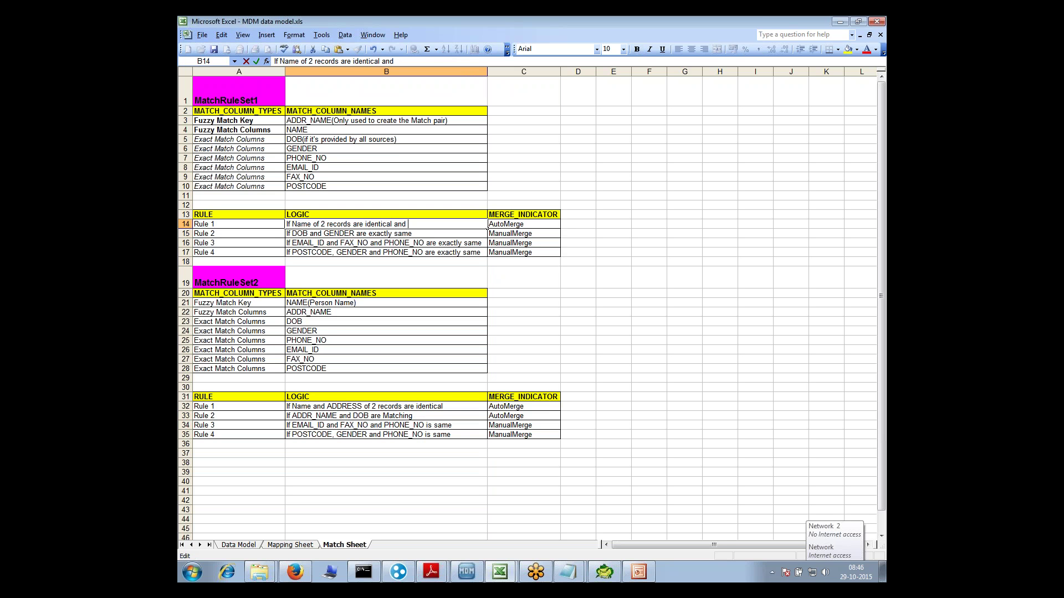
pyautogui.write('DOB')
# Remove the "and DOB" condition from the logic of MatchRuleSet1's Rule 1
pyautogui.press('BackSpace')
pyautogui.press('BackSpace')
pyautogui.press('BackSpace')
pyautogui.press('BackSpace')
pyautogui.press('BackSpace')
pyautogui.press('BackSpace')
pyautogui.press('BackSpace')
pyautogui.click(341, 252)
pyautogui.click(321, 225)
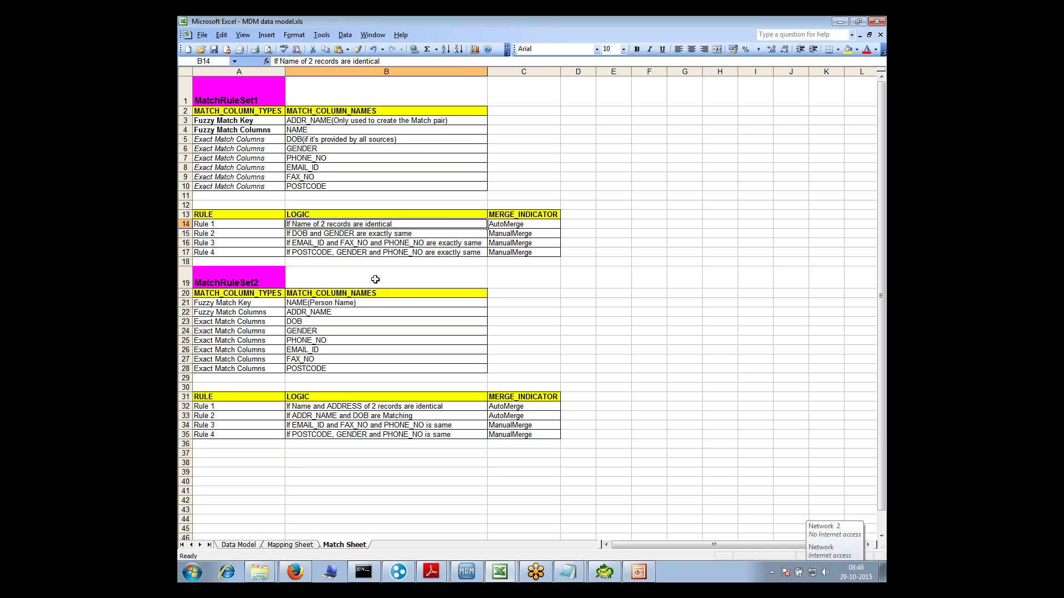
pyautogui.hotkey('ctrl', 'c')
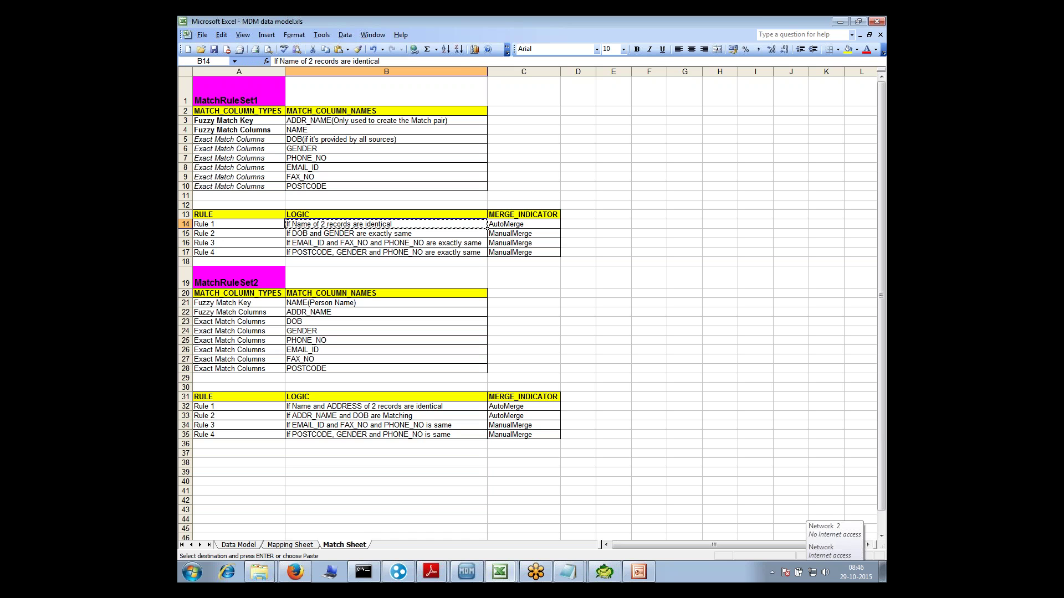
pyautogui.press('Escape')
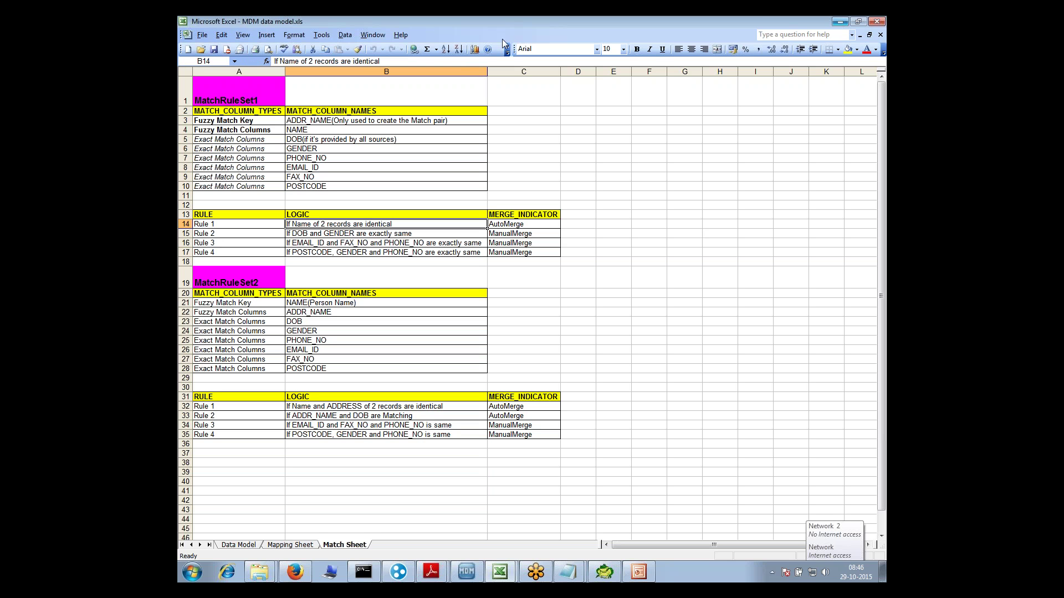
# Look at MatchRuleSet1's fuzzy match column NAME and its exact match column DOB
pyautogui.click(266, 130)
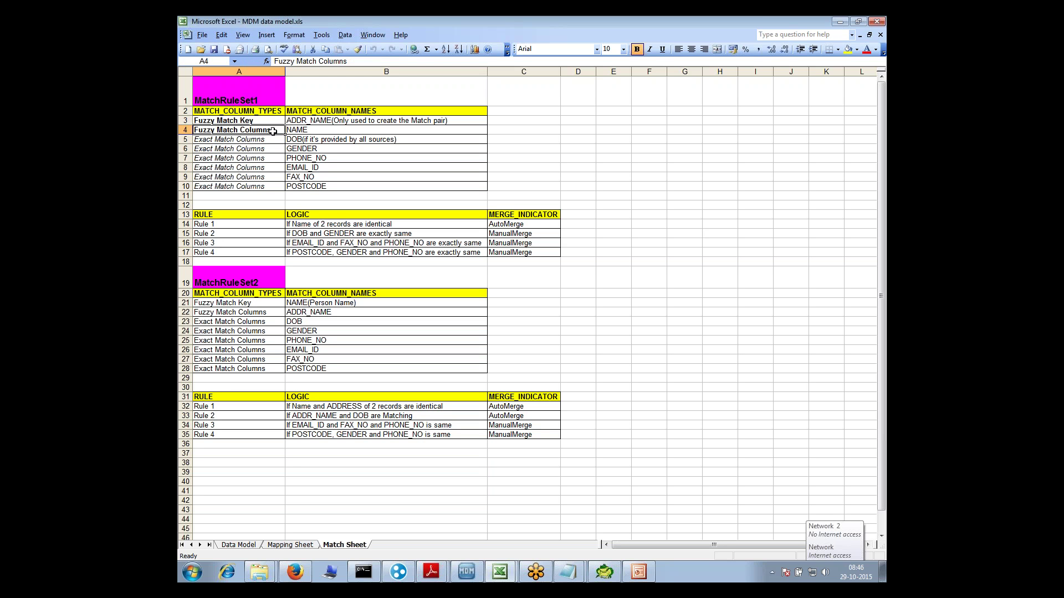
pyautogui.click(299, 130)
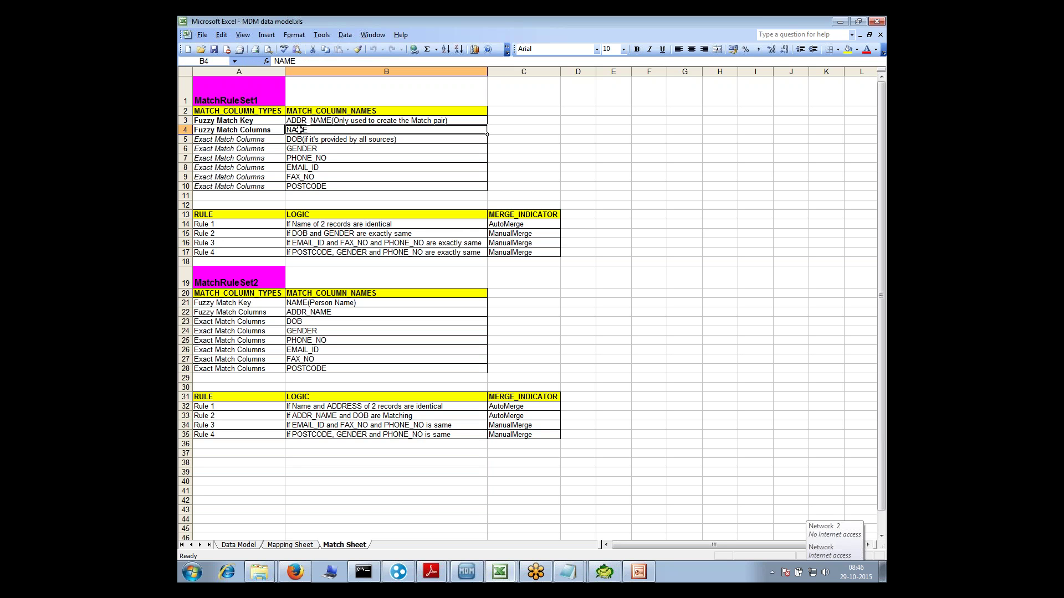
pyautogui.click(244, 139)
pyautogui.click(304, 141)
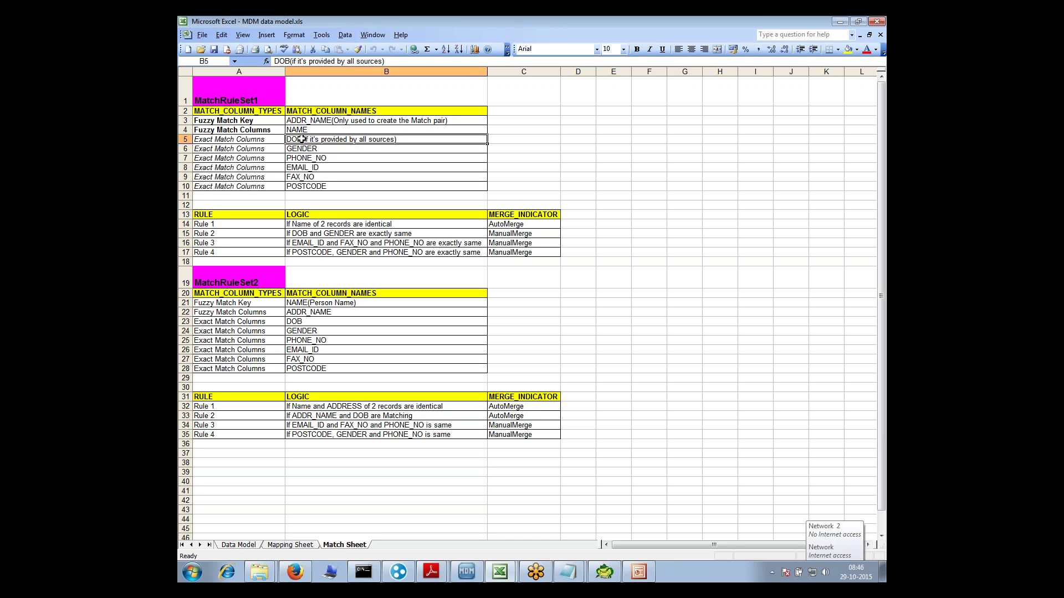
pyautogui.doubleClick(304, 140)
pyautogui.press('Return')
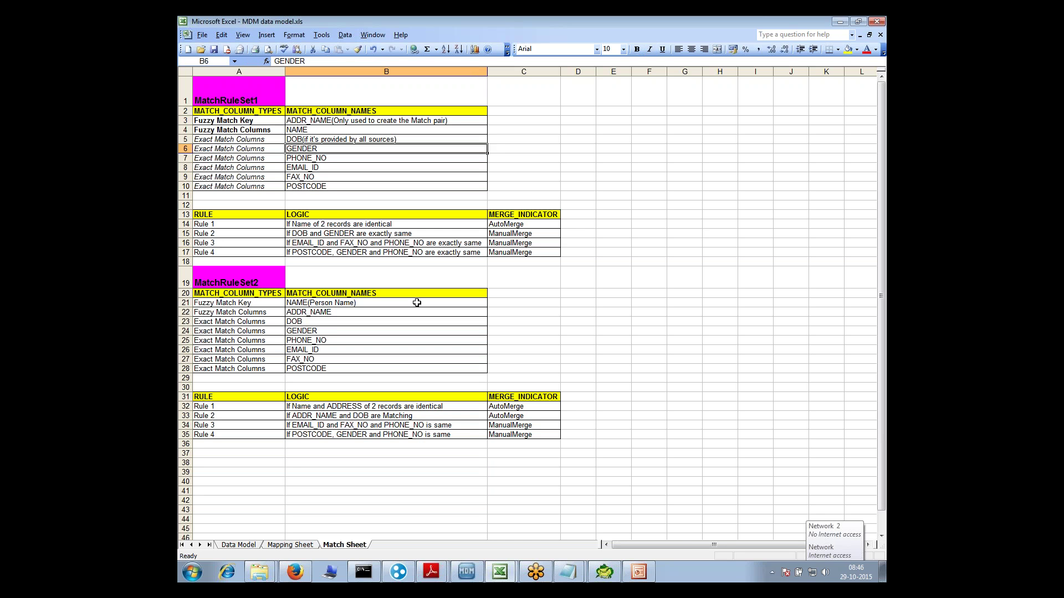
# Switch to the untitled tokenization notes in Notepad and replace the "parent Fuuzy" line with "Fuzzy identical matching"
pyautogui.click(568, 574)
pyautogui.click(551, 547)
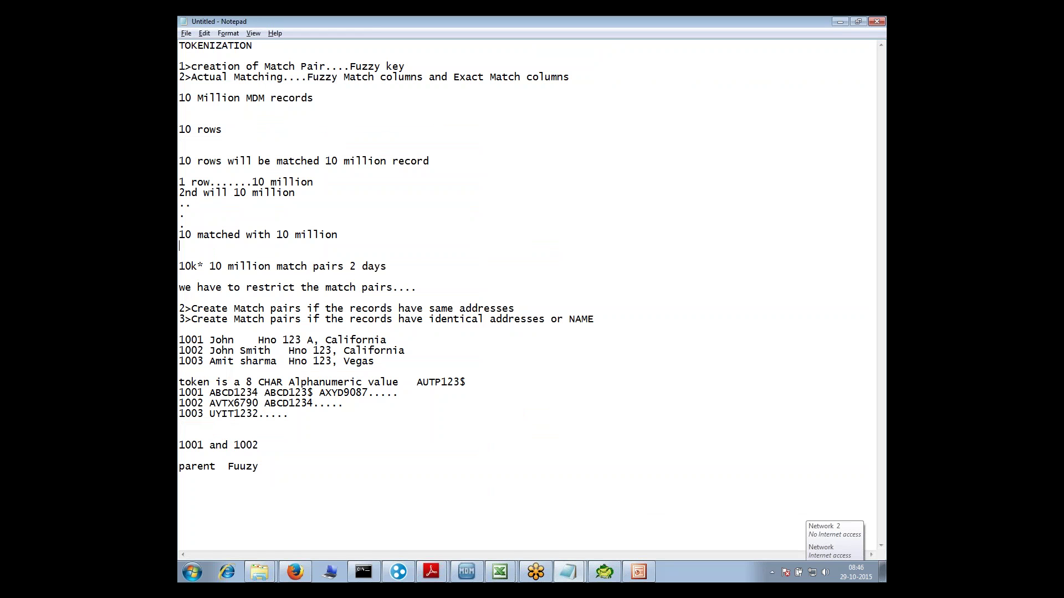
pyautogui.hotkey('shift', 'Home')
pyautogui.write('Fuzzy identical matching')
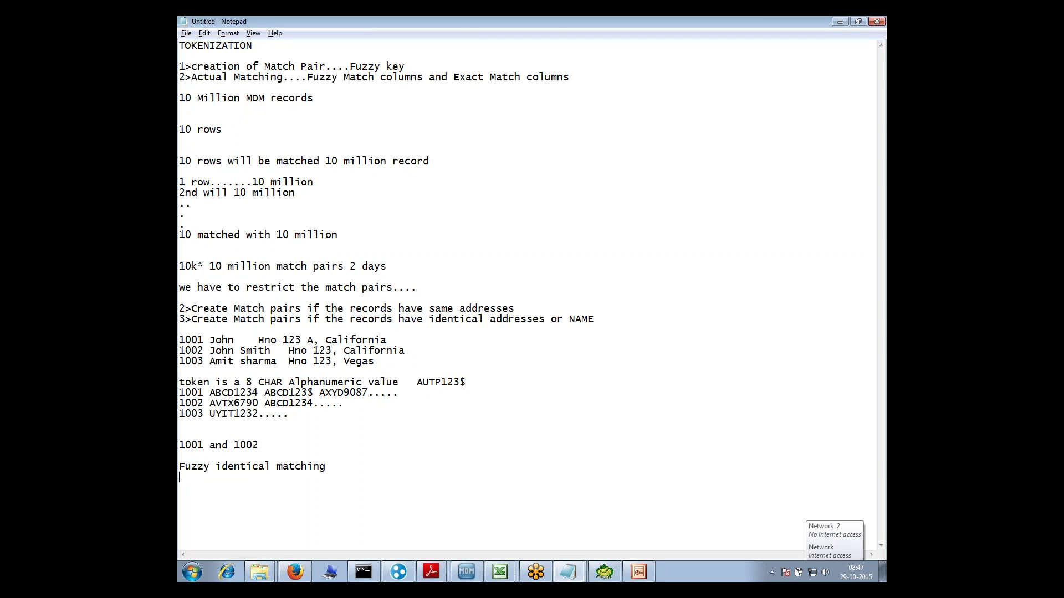
# Add the line "Exact 1=1" below the fuzzy matching line
pyautogui.write('Eas')
pyautogui.press('BackSpace')
pyautogui.press('BackSpace')
pyautogui.write('xact')
pyautogui.write(' 1`=2')
pyautogui.press('BackSpace')
pyautogui.press('BackSpace')
pyautogui.write('=1')
# Append the example values "1111 1" and "111 1" to the fuzzy identical matching line
pyautogui.write(' 1111')
pyautogui.write(' 1 ')
pyautogui.write(' 111 1')
pyautogui.moveTo(380, 467); pyautogui.dragTo(413, 470)
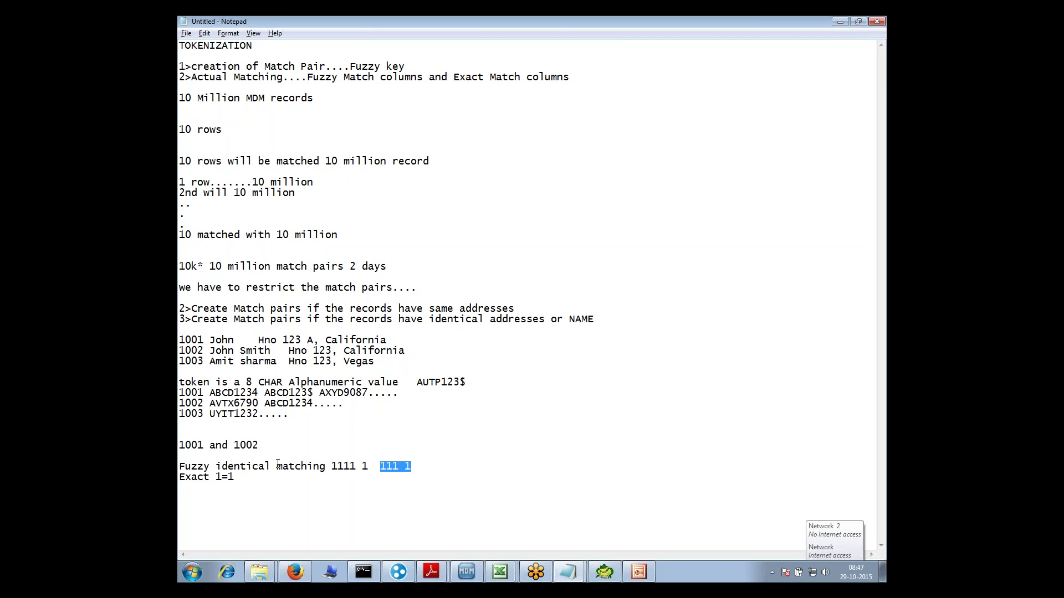
# Highlight the exact match example and add the line "empid=11" below it, leaving a blank line between
pyautogui.click(241, 480)
pyautogui.moveTo(241, 480); pyautogui.dragTo(183, 484)
pyautogui.click(262, 489)
pyautogui.write('empid=11')
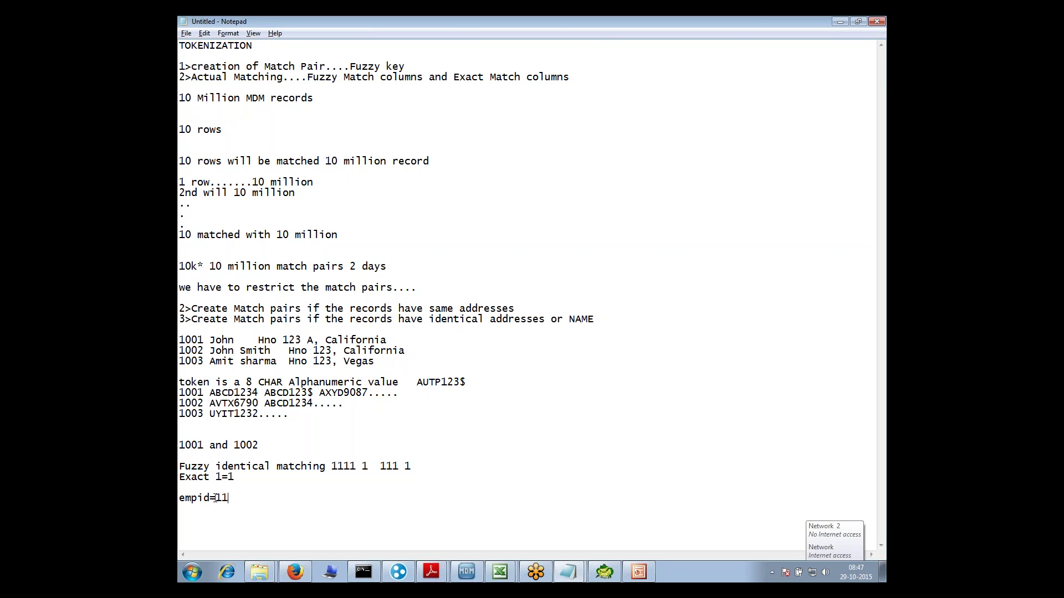
# Replace the numeric examples on the fuzzy identical matching line with two similar person names, the second with an added initial
pyautogui.moveTo(215, 498); pyautogui.dragTo(208, 497)
pyautogui.moveTo(332, 466); pyautogui.dragTo(428, 466)
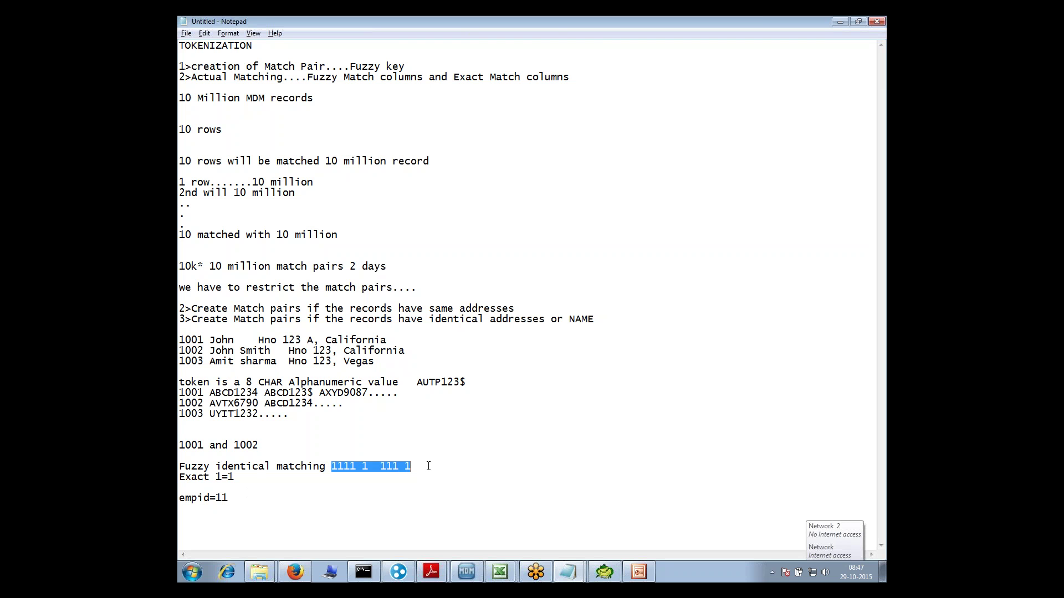
pyautogui.press('Delete')
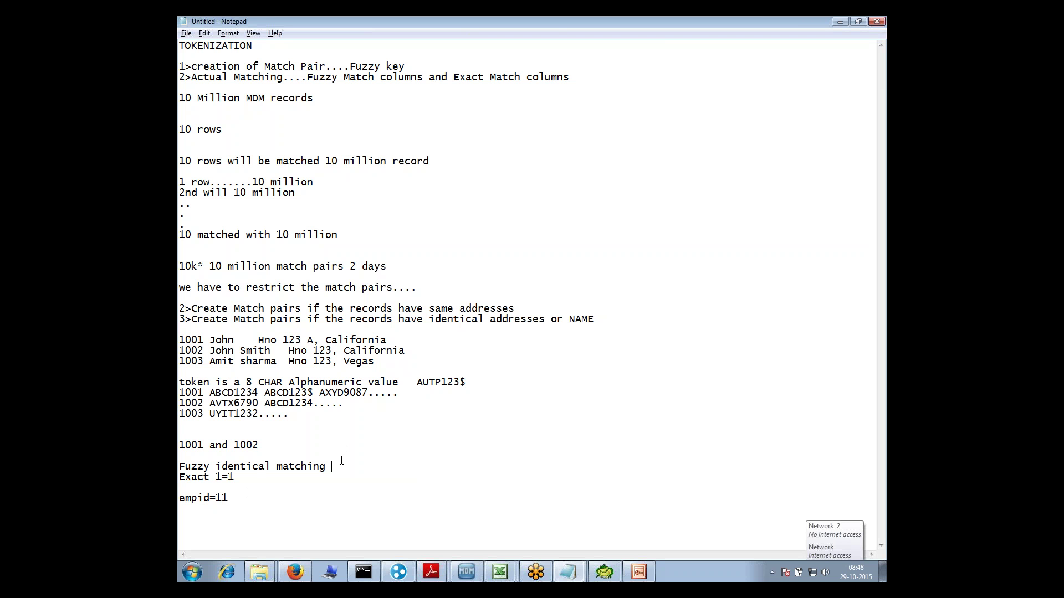
pyautogui.write('Sunil Sunil K')
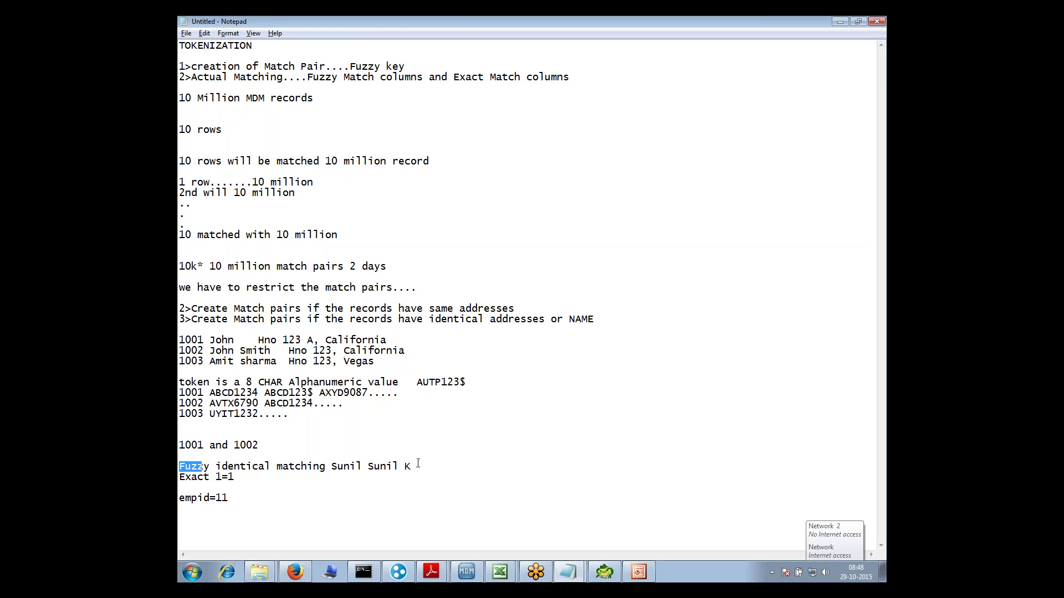
# Point out the second example name on the fuzzy line and minimize the notes to return to the Match Sheet in Excel
pyautogui.moveTo(411, 467); pyautogui.dragTo(366, 472)
pyautogui.click(370, 467)
pyautogui.click(840, 22)
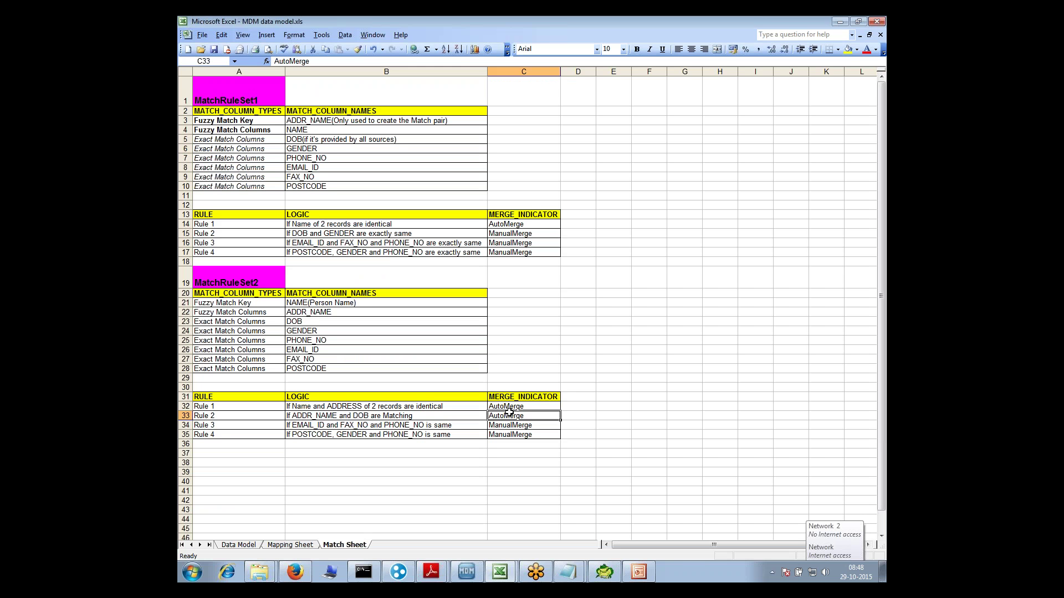
# Open the Informatica MDM Day wise Session Plan workbook, point out the child batch process topic, and minimize the workbook
pyautogui.click(545, 518)
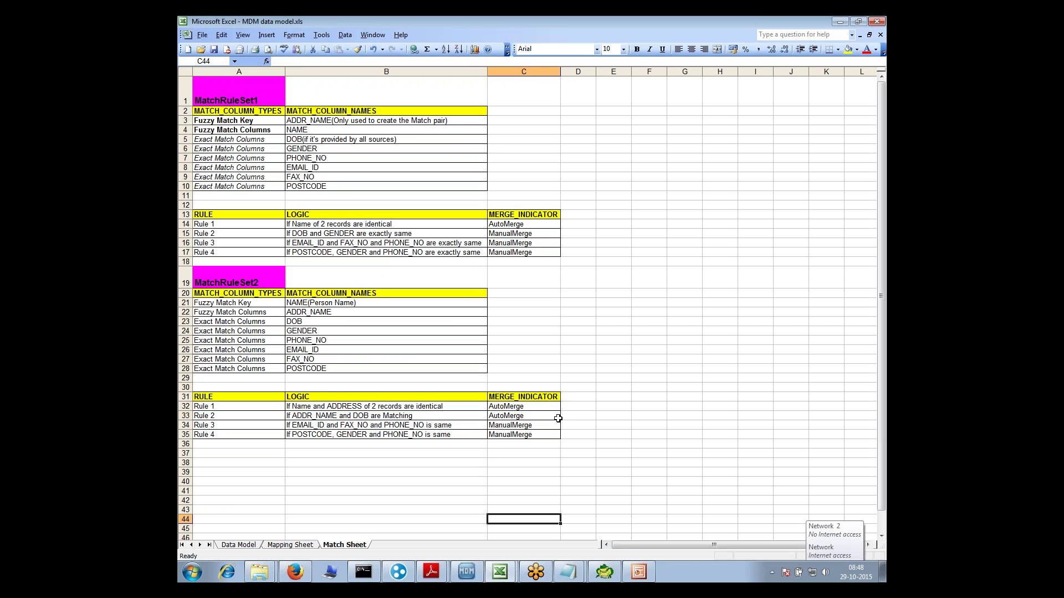
pyautogui.click(500, 572)
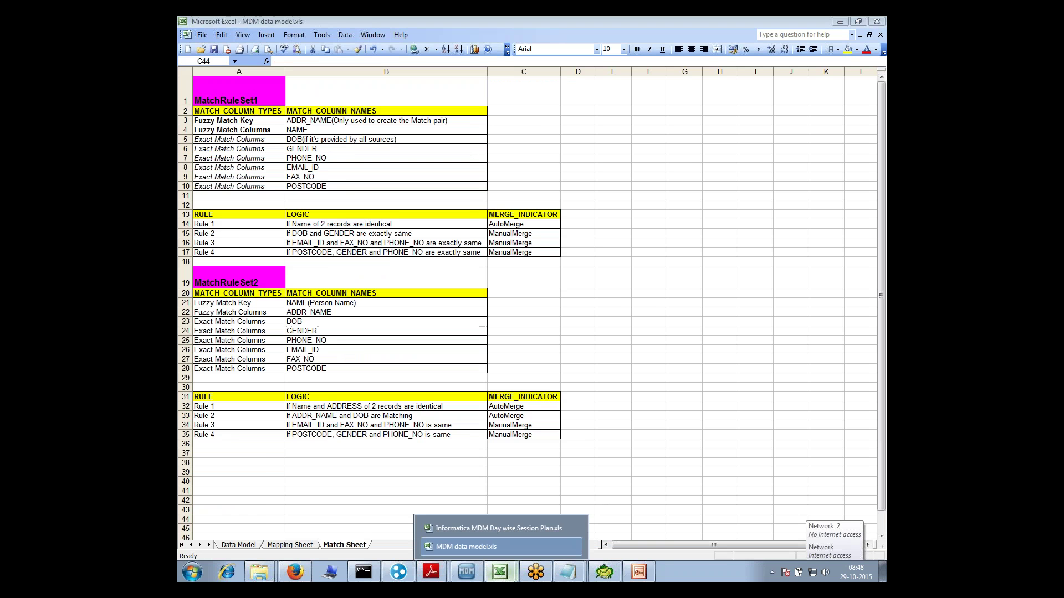
pyautogui.click(484, 529)
pyautogui.click(432, 289)
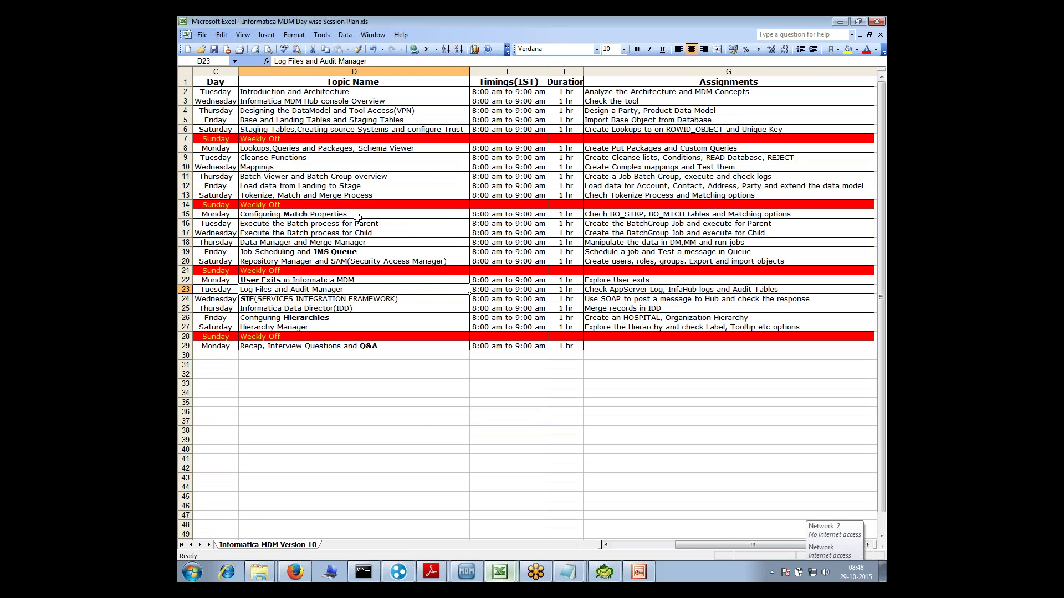
pyautogui.click(433, 233)
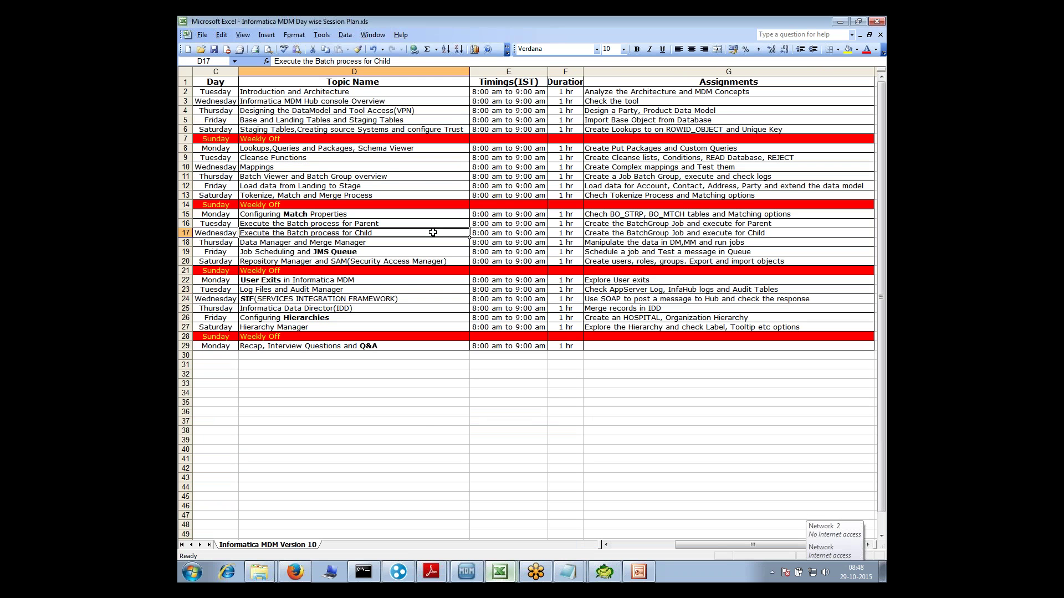
pyautogui.click(840, 21)
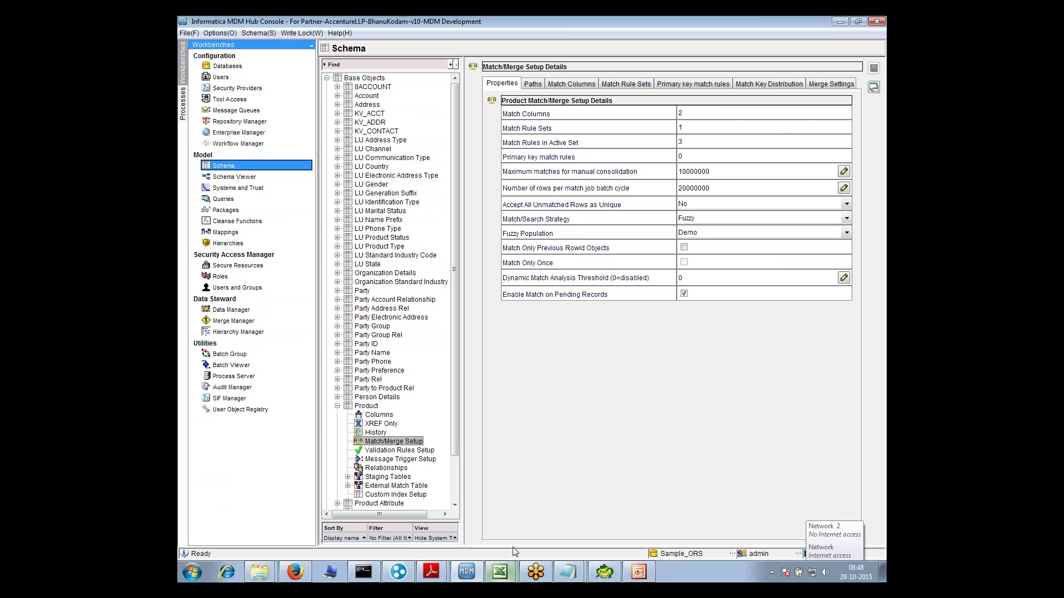
# Return to MDM data model.xls and highlight MatchRuleSet1's fuzzy match key, fuzzy match column and exact match column rows
pyautogui.click(500, 572)
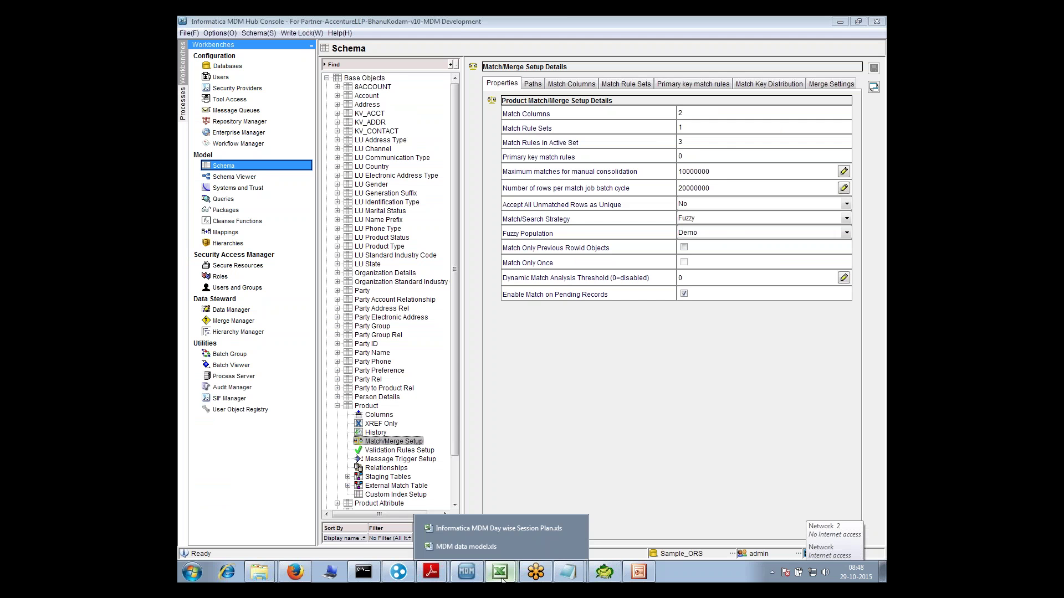
pyautogui.click(487, 543)
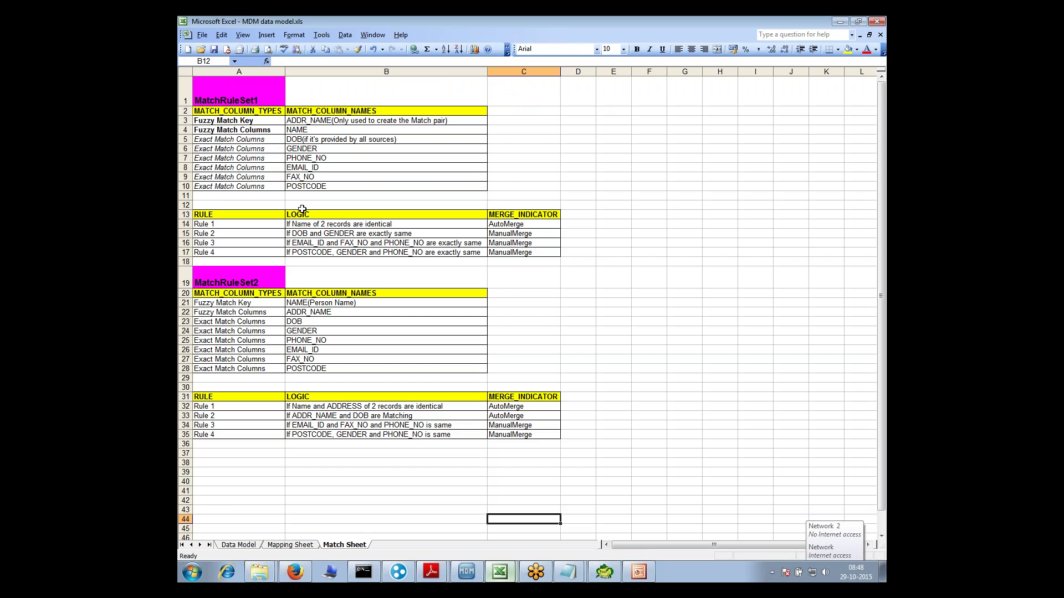
pyautogui.click(302, 209)
pyautogui.moveTo(218, 119); pyautogui.dragTo(304, 117)
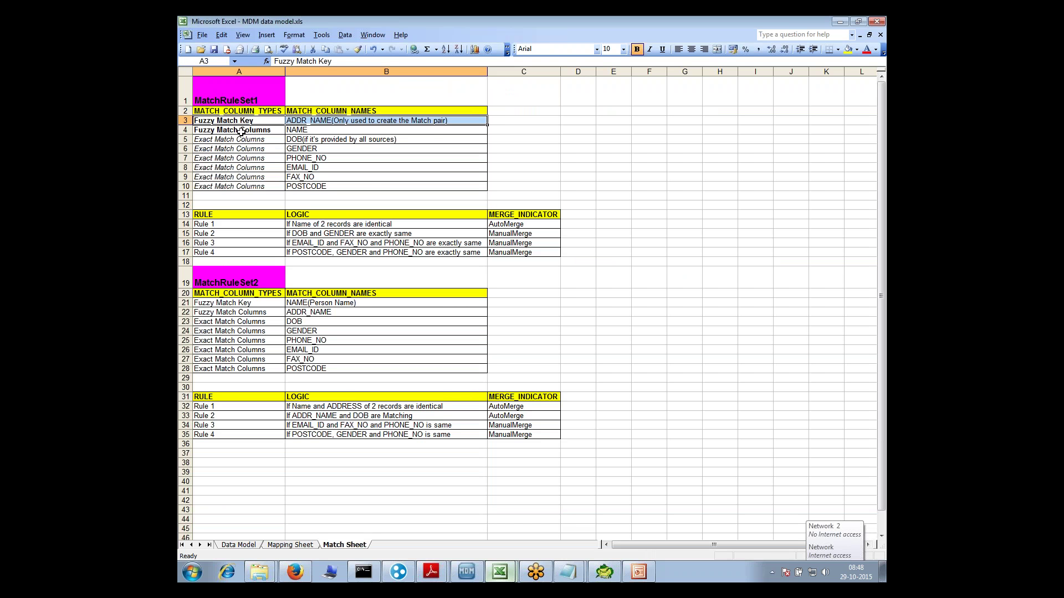
pyautogui.moveTo(237, 132); pyautogui.dragTo(300, 126)
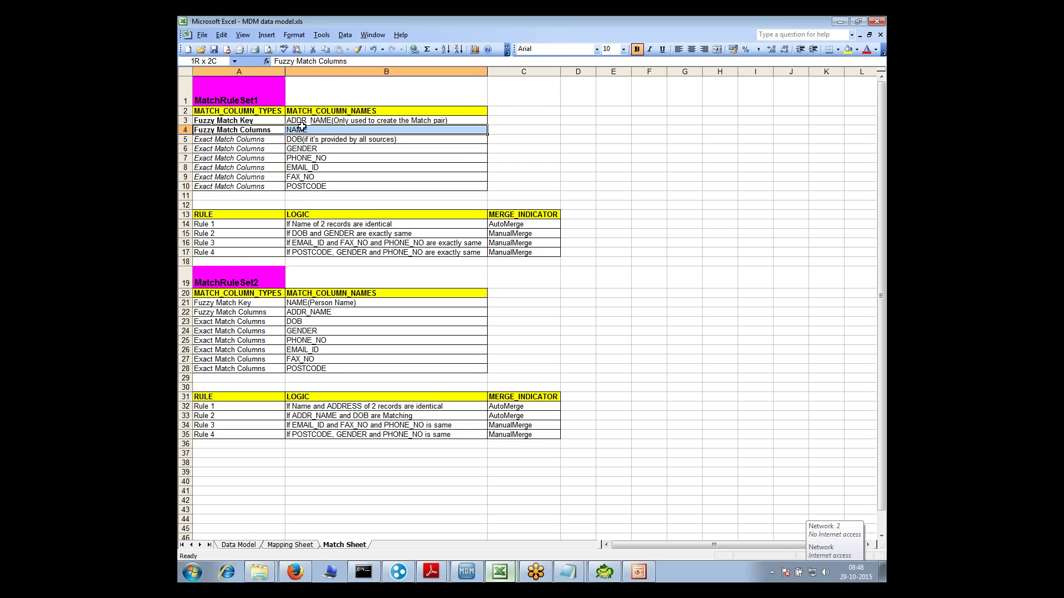
pyautogui.click(234, 140)
pyautogui.moveTo(234, 140); pyautogui.dragTo(316, 186)
# Highlight MatchRuleSet1's rules and point out Rule 1's name, logic and AutoMerge indicator
pyautogui.moveTo(241, 218); pyautogui.dragTo(280, 256)
pyautogui.click(285, 255)
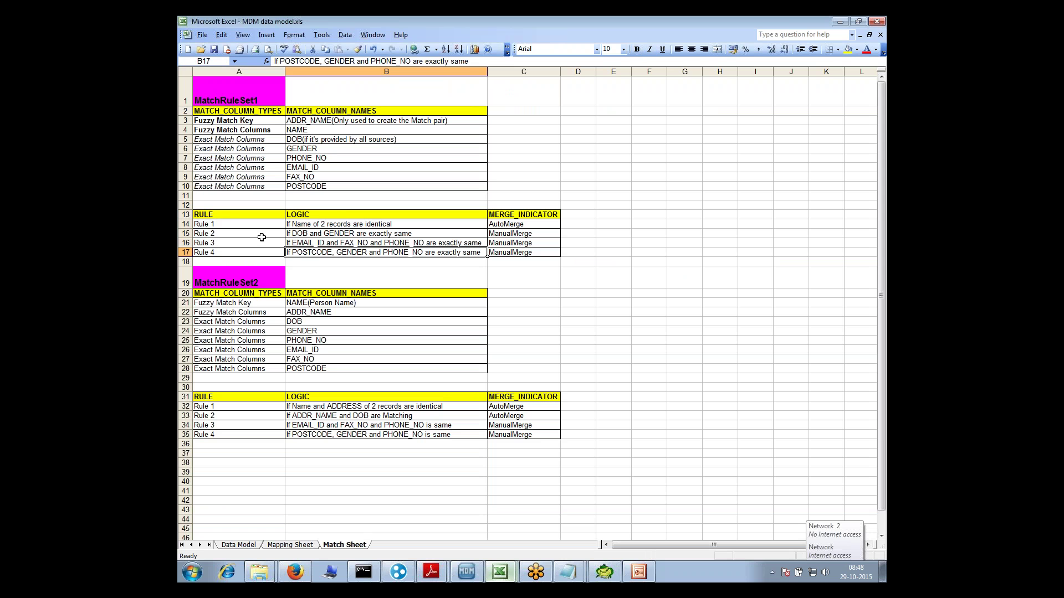
pyautogui.click(227, 225)
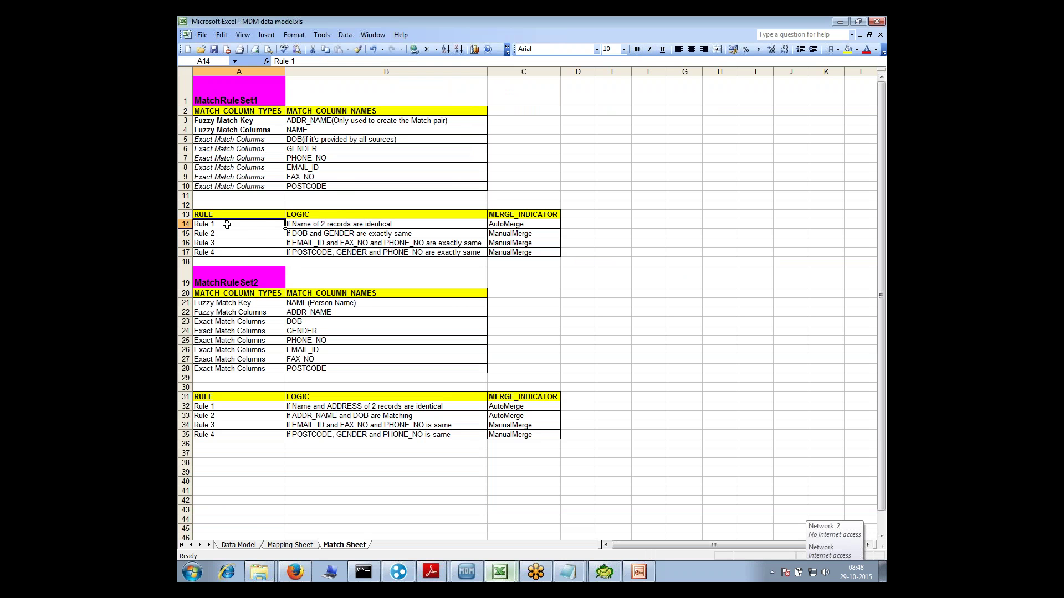
pyautogui.click(331, 224)
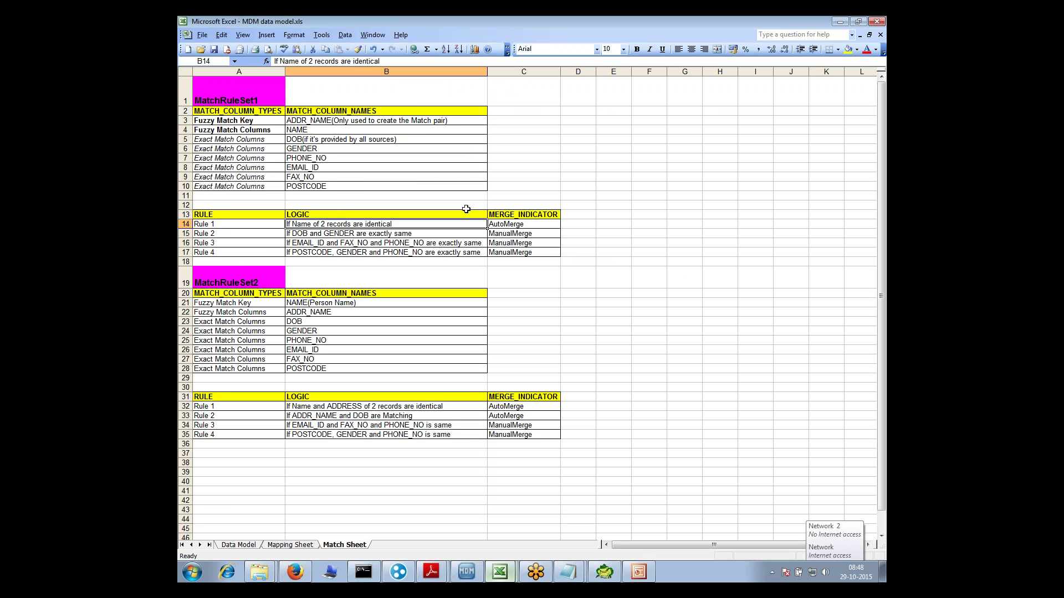
pyautogui.click(530, 225)
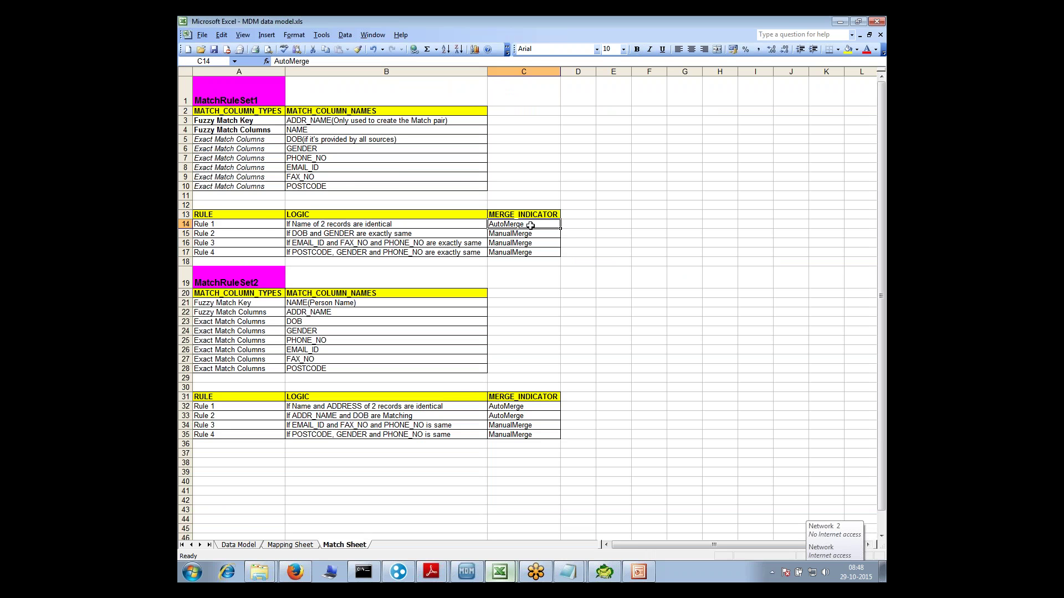
pyautogui.click(252, 224)
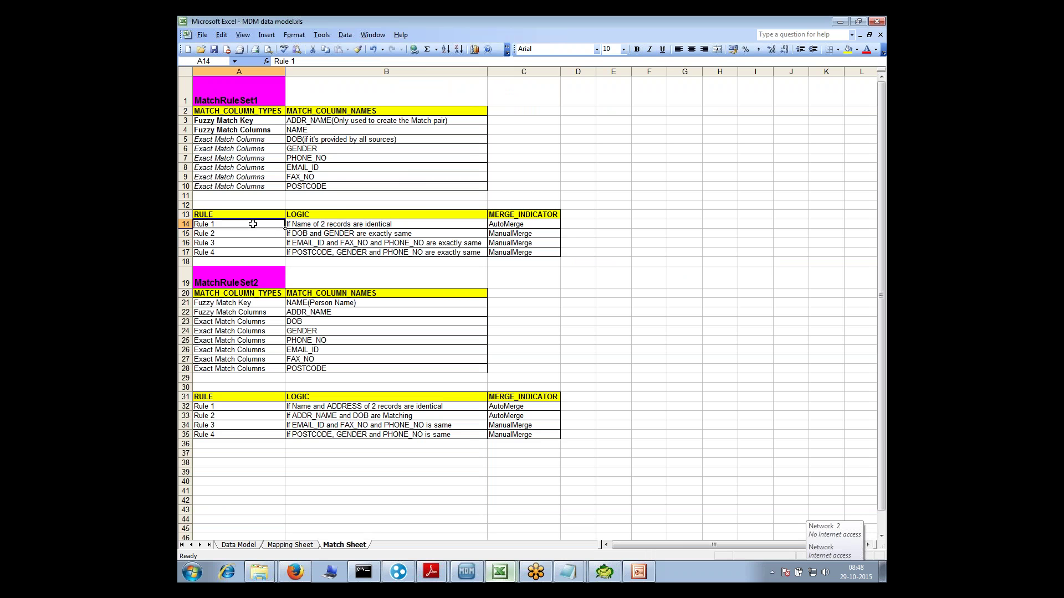
# Point out Rules 2 and 3 of MatchRuleSet1, including Rule 3's logic and ManualMerge indicator
pyautogui.click(226, 234)
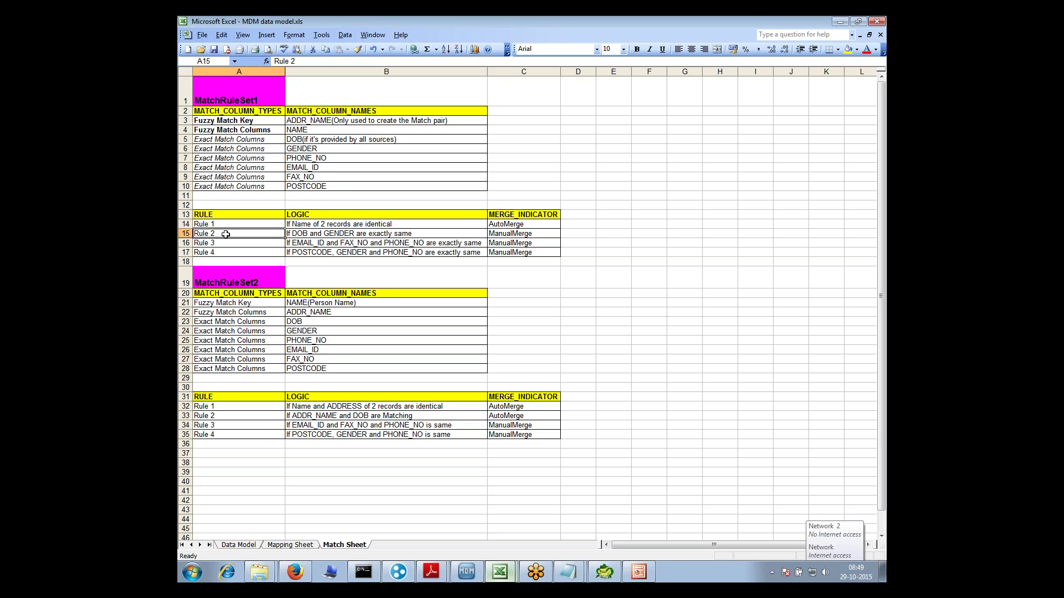
pyautogui.moveTo(216, 222); pyautogui.dragTo(213, 252)
pyautogui.click(223, 234)
pyautogui.click(224, 243)
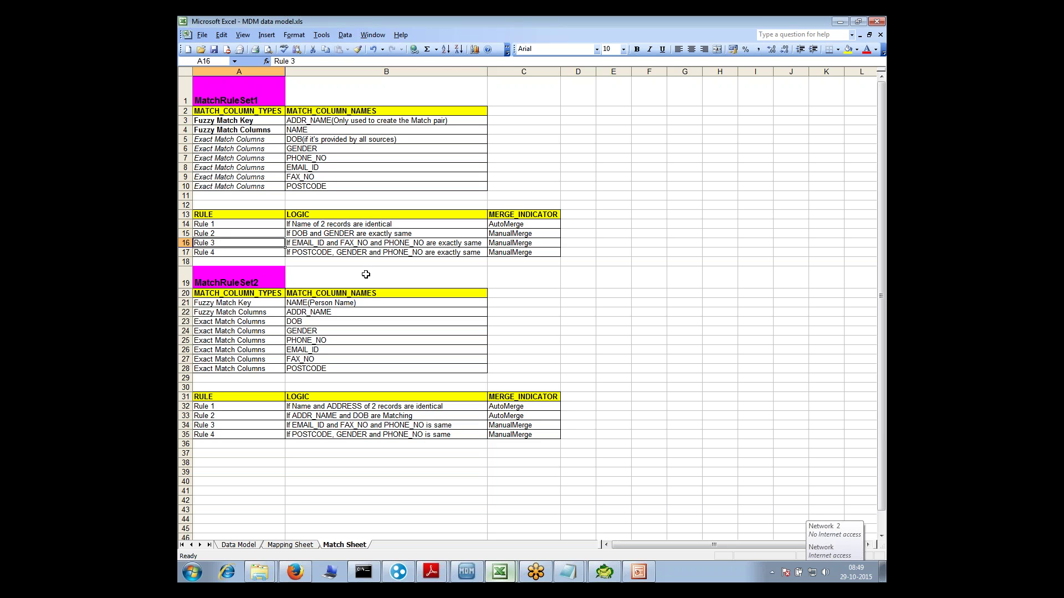
pyautogui.click(287, 222)
pyautogui.click(299, 243)
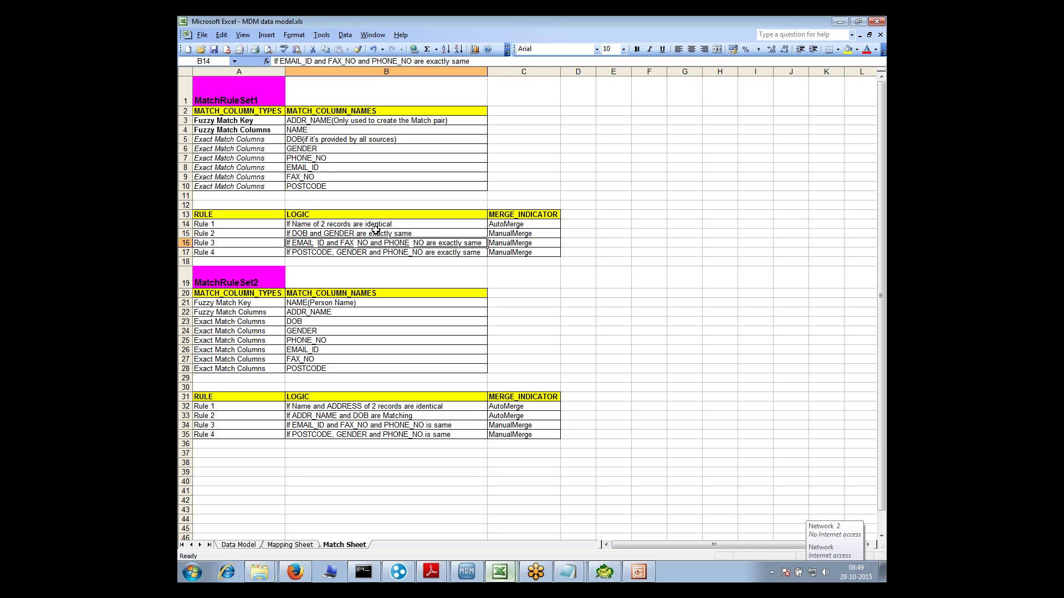
pyautogui.click(509, 244)
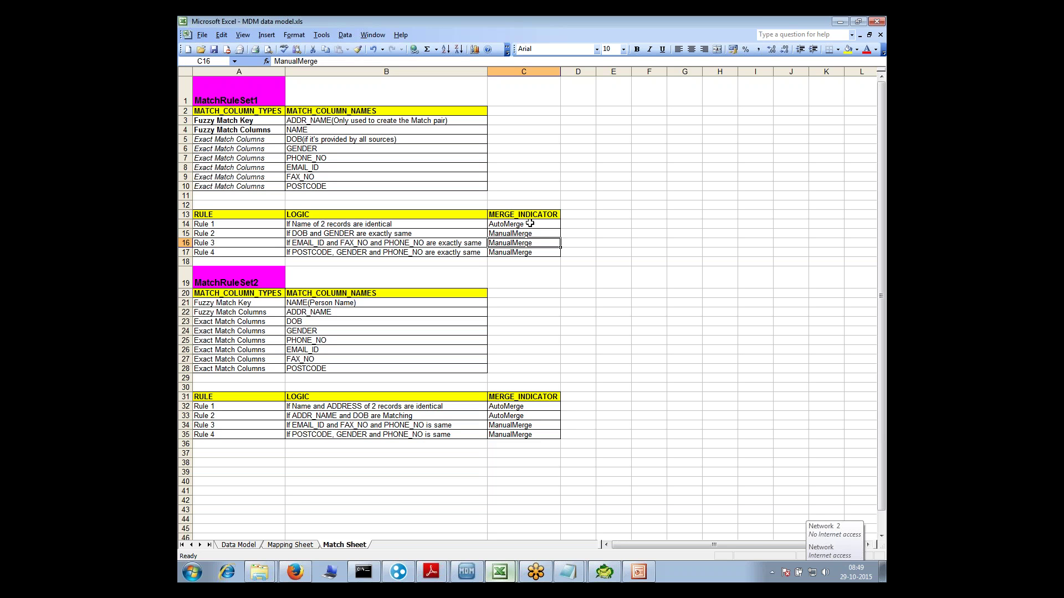
# Compare Rule 1's logic and AutoMerge indicator with the ManualMerge indicator of Rule 2 in MatchRuleSet1
pyautogui.click(530, 223)
pyautogui.click(469, 224)
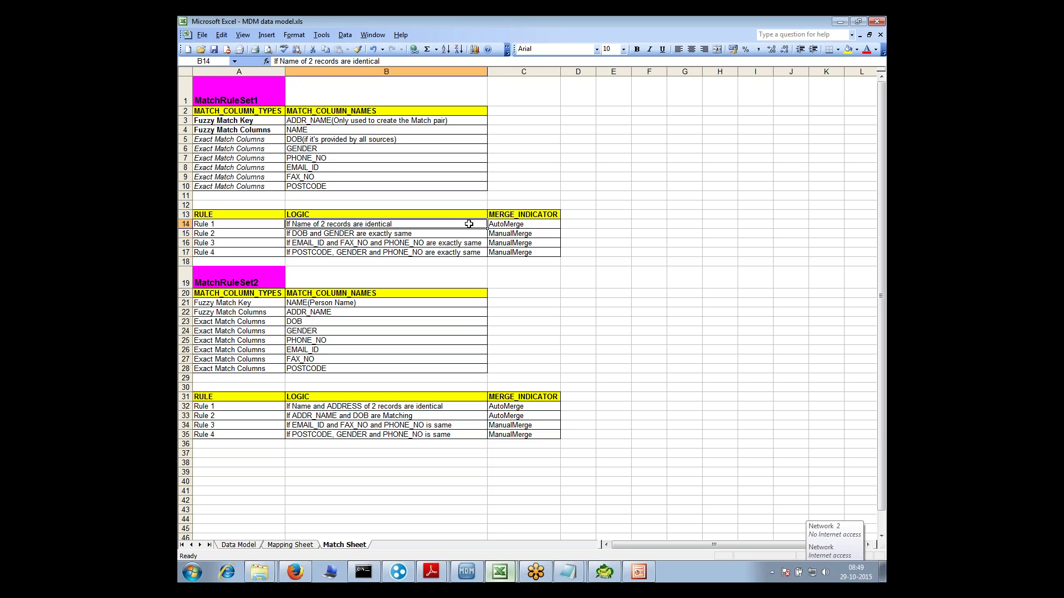
pyautogui.click(522, 224)
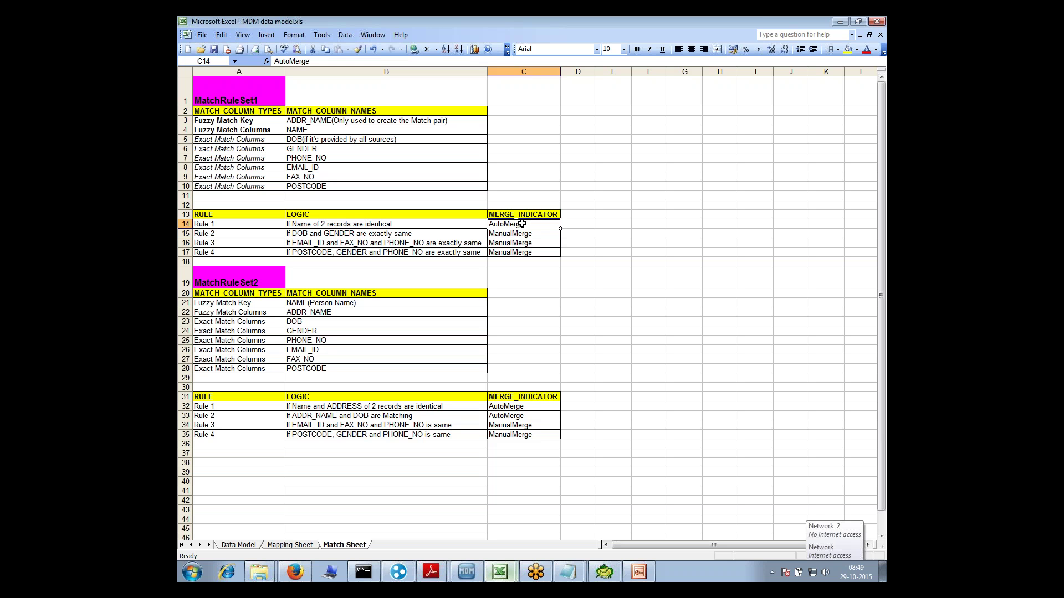
pyautogui.click(484, 244)
pyautogui.click(526, 235)
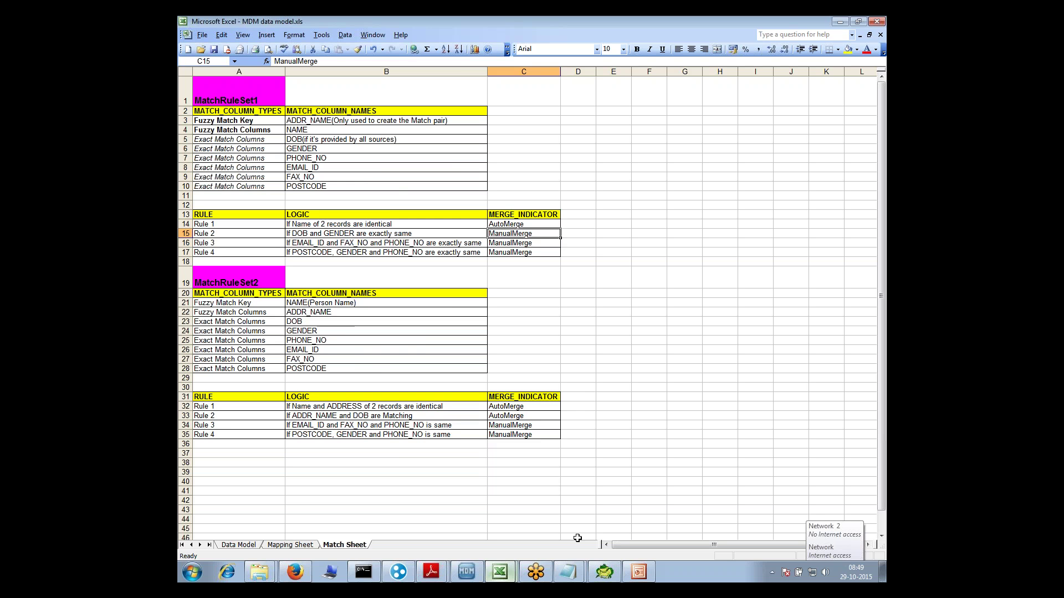
# Switch to the Informatica MDM Hub Console and change the target database to ORS
pyautogui.click(466, 572)
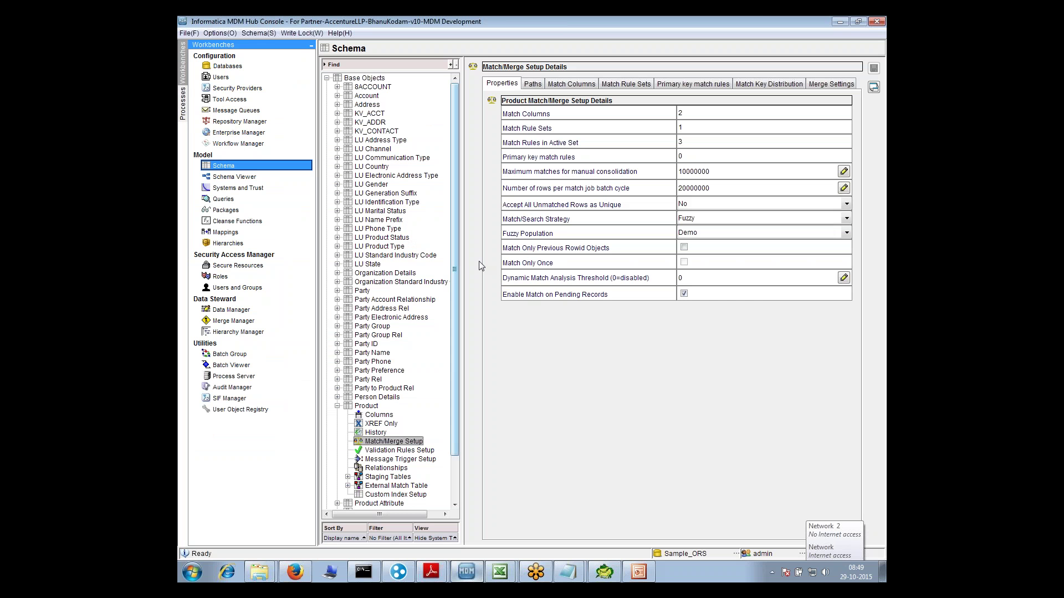
pyautogui.click(692, 555)
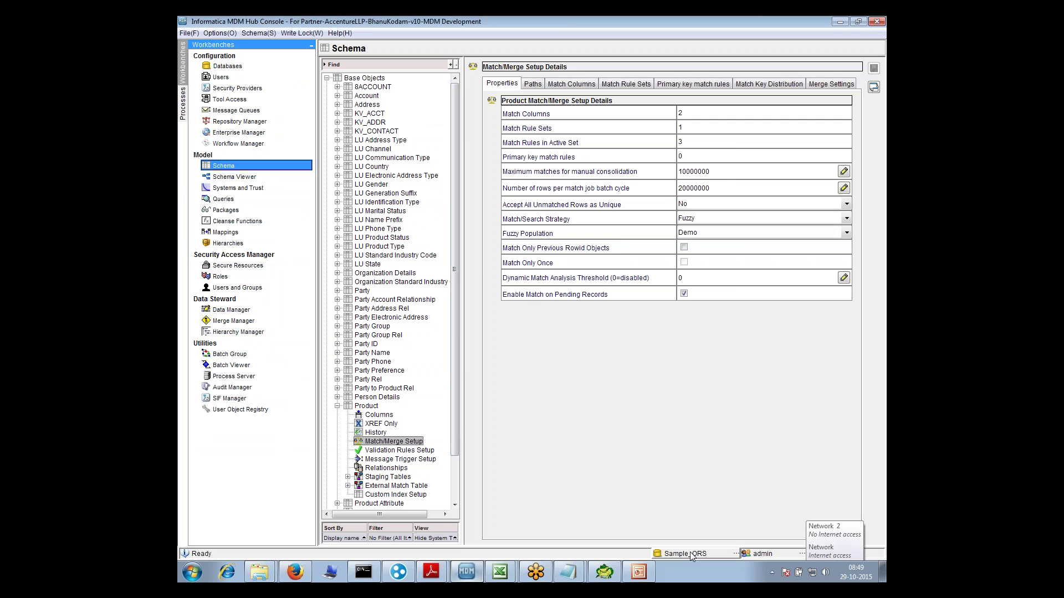
pyautogui.click(509, 282)
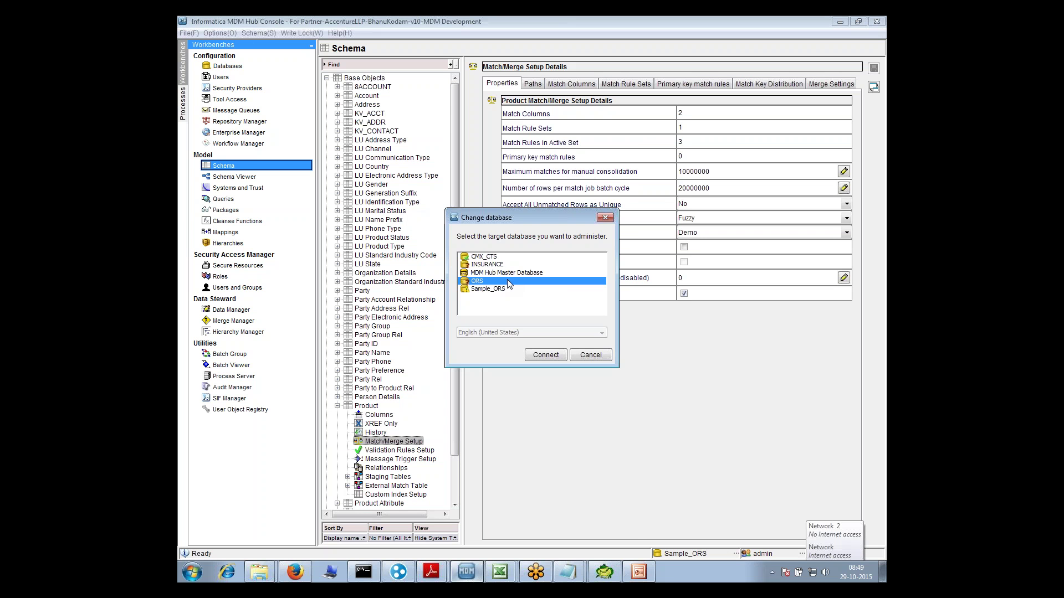
pyautogui.doubleClick(509, 281)
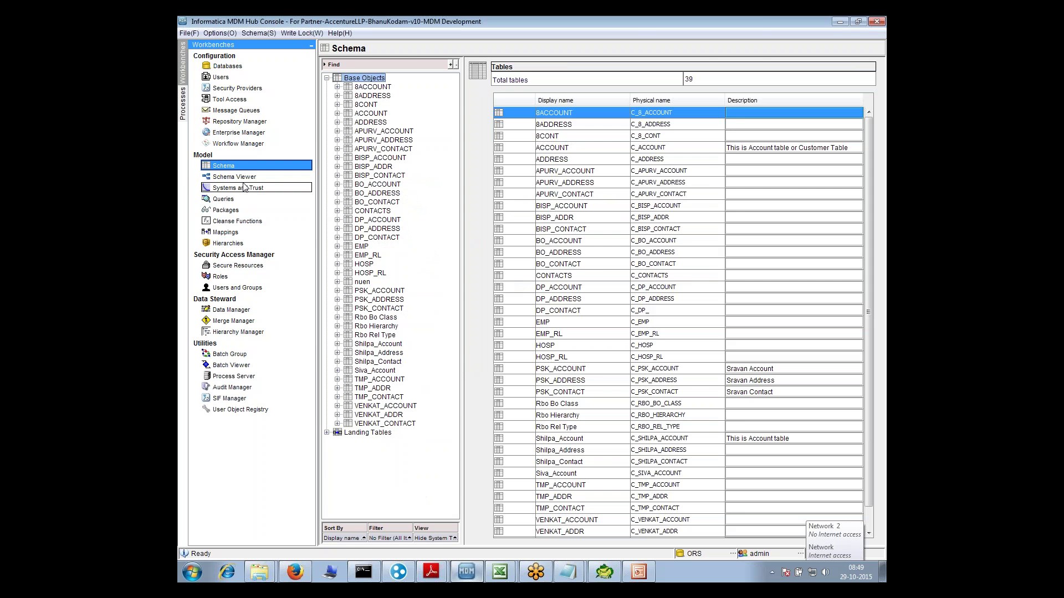
# Return to the Match Sheet in Excel and point out the merge indicators of Rule 1 and Rule 2 in MatchRuleSet1
pyautogui.hotkey('alt', 'Tab')
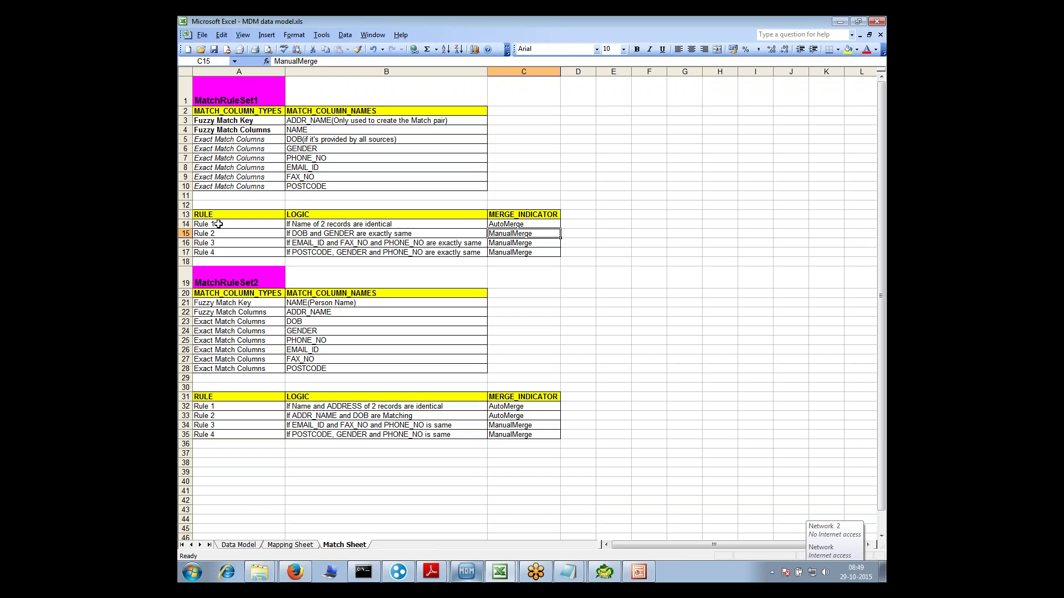
pyautogui.click(218, 224)
pyautogui.click(533, 225)
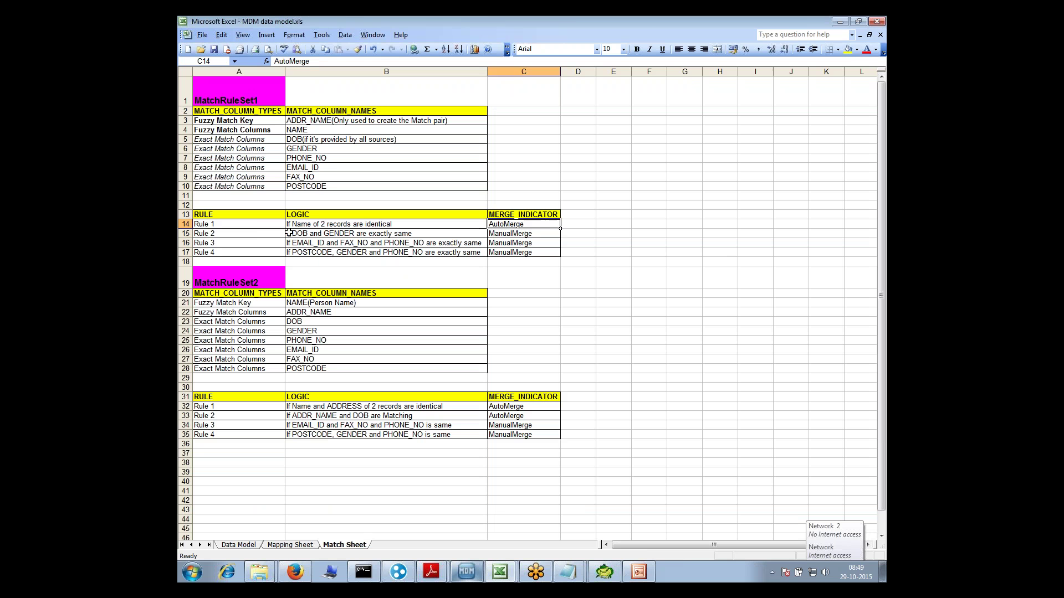
pyautogui.click(253, 233)
pyautogui.click(516, 233)
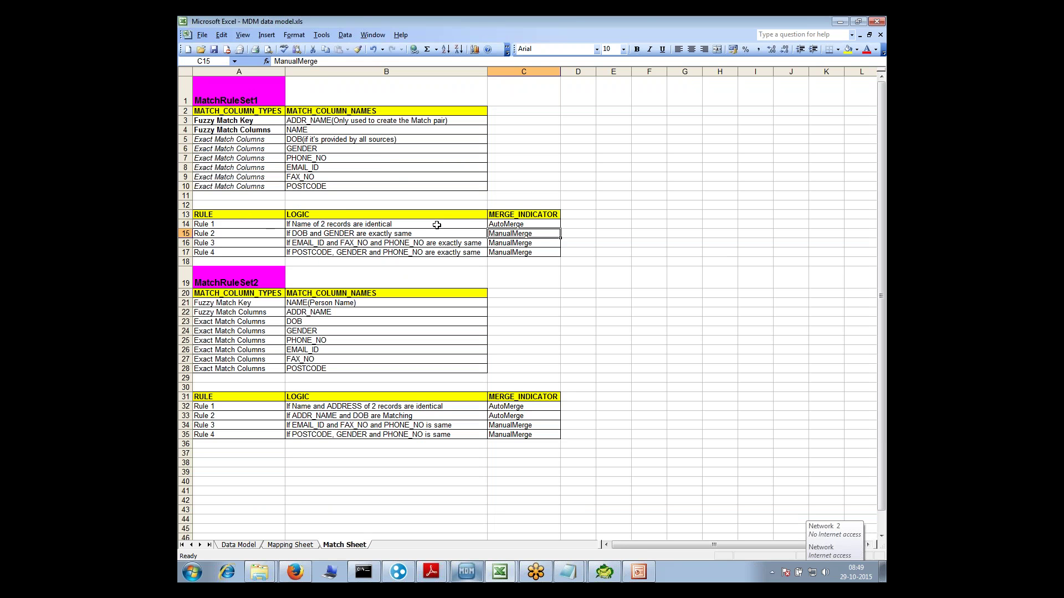
# Highlight the logic cells of MatchRuleSet1's rules, and contrast Rule 1 with Rules 2 to 4
pyautogui.moveTo(435, 224); pyautogui.dragTo(427, 255)
pyautogui.click(322, 233)
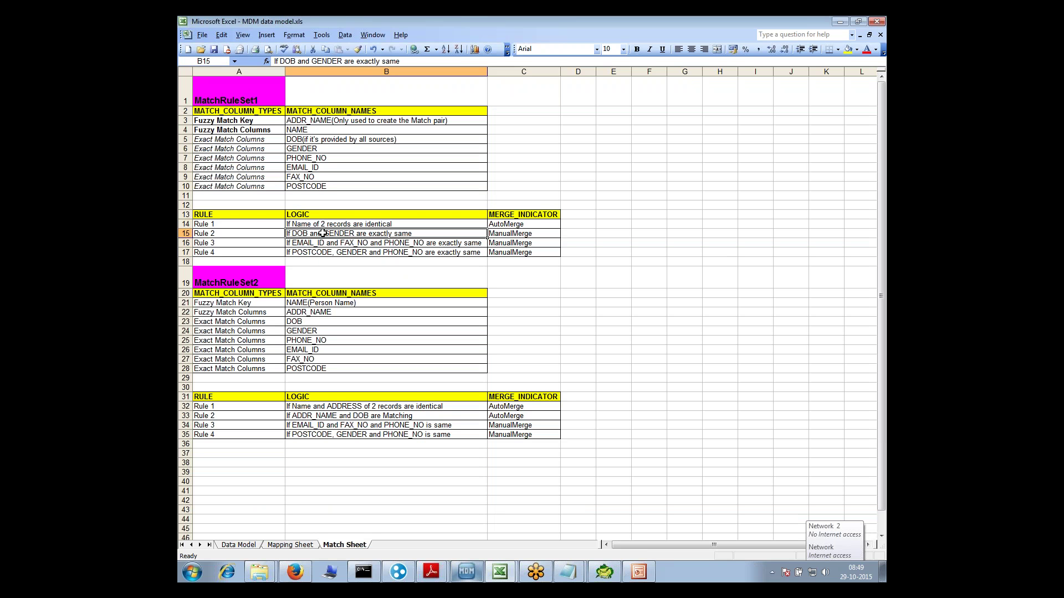
pyautogui.click(229, 225)
pyautogui.moveTo(221, 233); pyautogui.dragTo(220, 252)
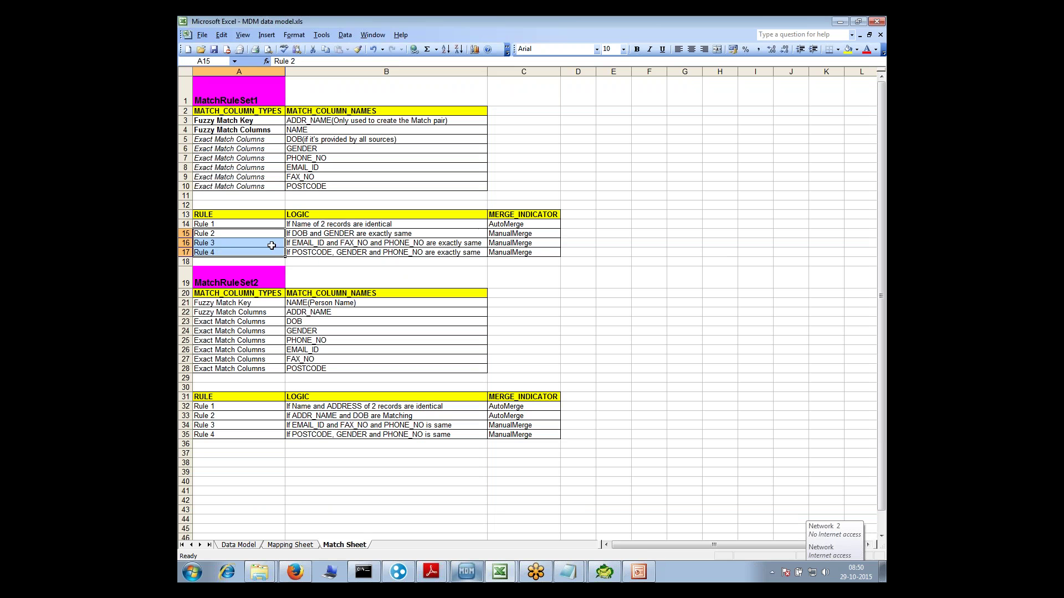
pyautogui.click(272, 246)
# Point out the MatchRuleSet1 title and highlight its whole rules table from the header through Rule 4
pyautogui.moveTo(236, 214); pyautogui.dragTo(492, 260)
pyautogui.click(233, 89)
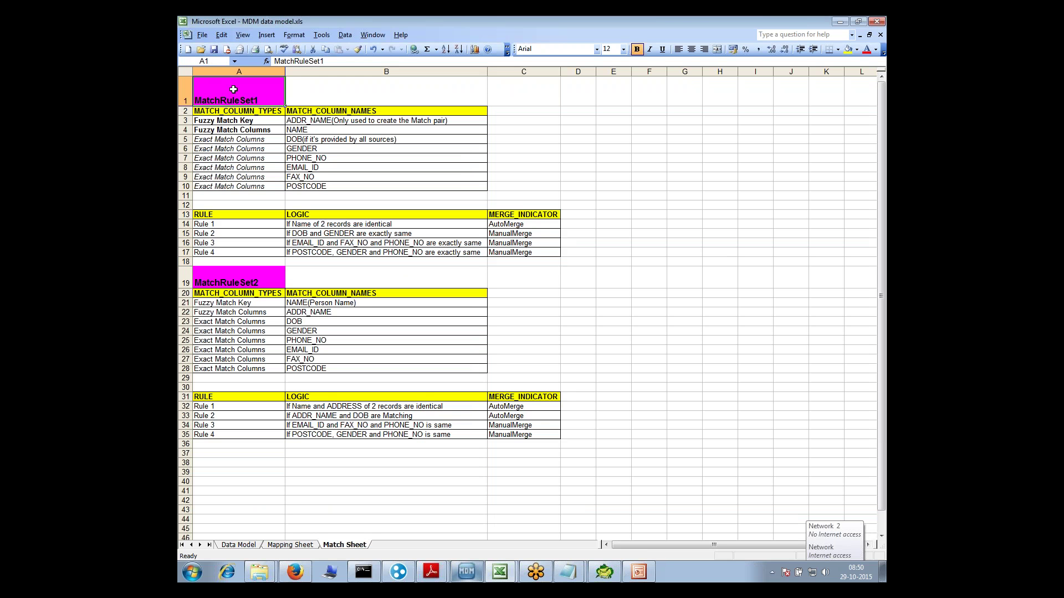
pyautogui.doubleClick(258, 93)
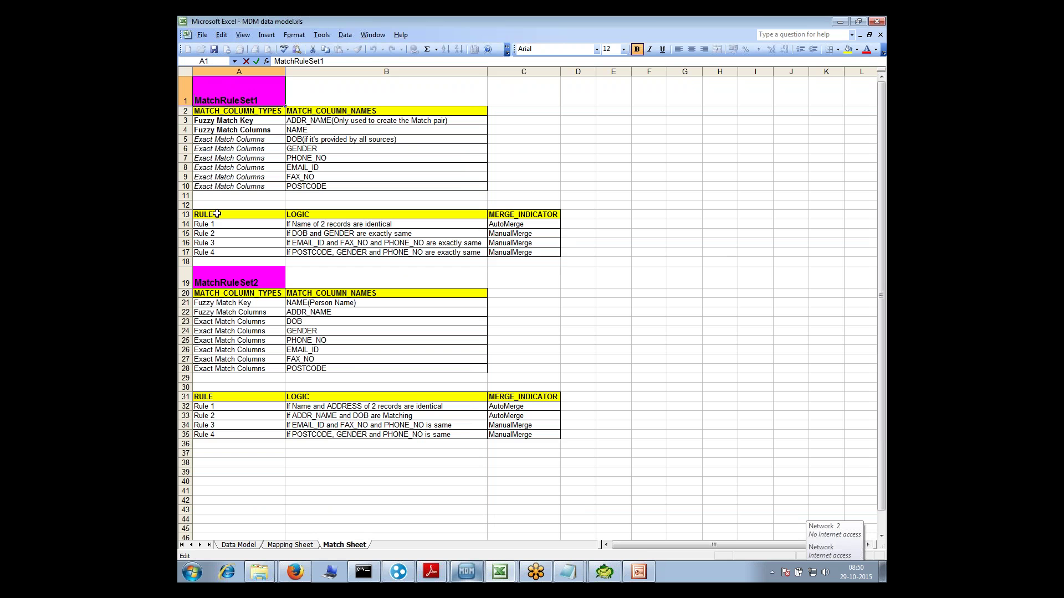
pyautogui.moveTo(217, 214); pyautogui.dragTo(538, 249)
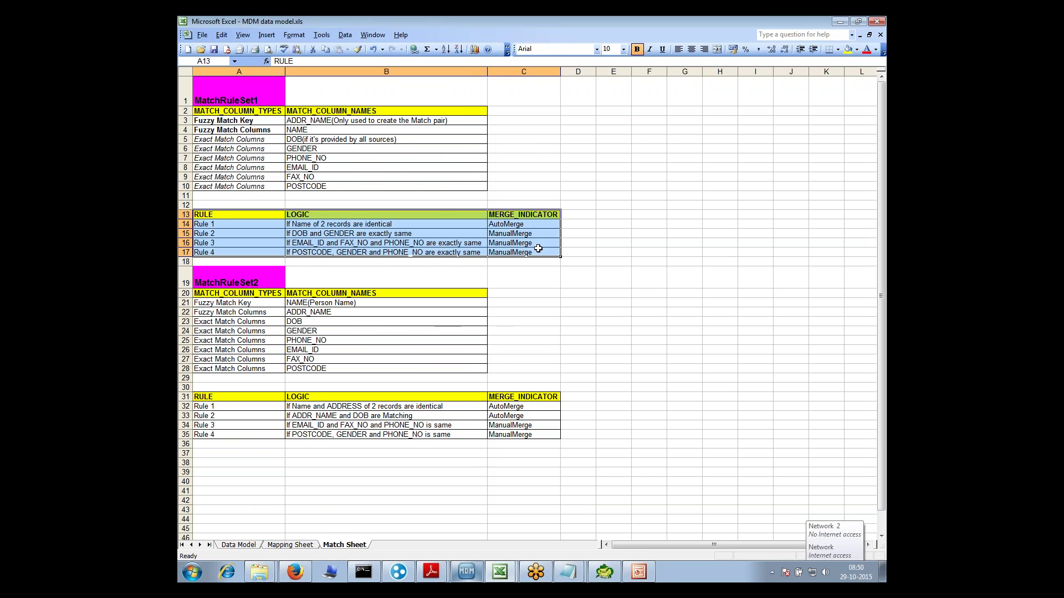
# Switch back to the MDM Hub Console and select HOSP_RL in the schema's table list
pyautogui.hotkey('alt', 'Tab')
pyautogui.hotkey('alt', 'Tab')
pyautogui.click(466, 572)
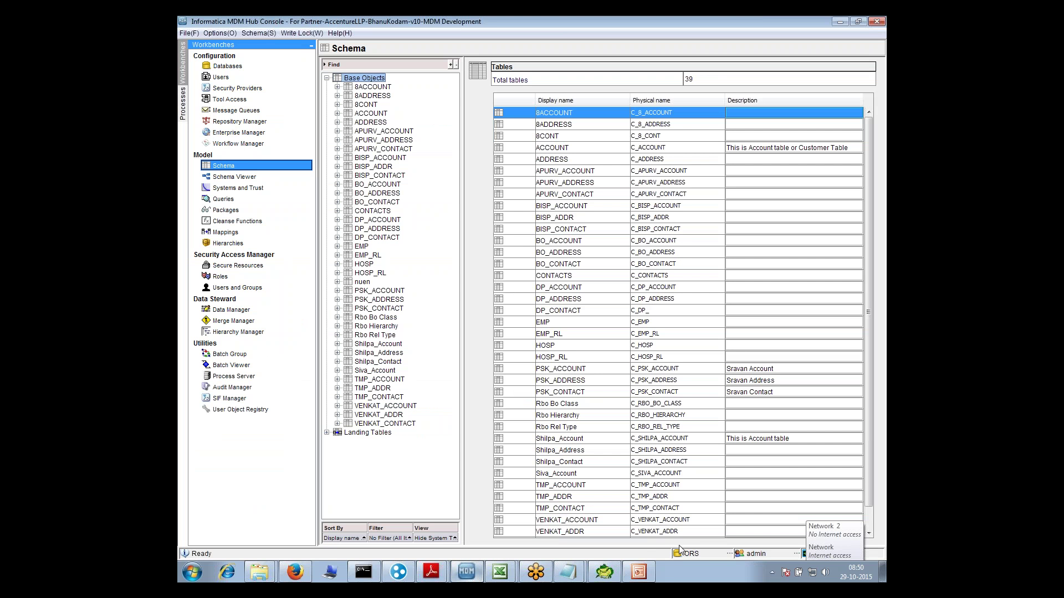
pyautogui.click(541, 427)
pyautogui.click(523, 358)
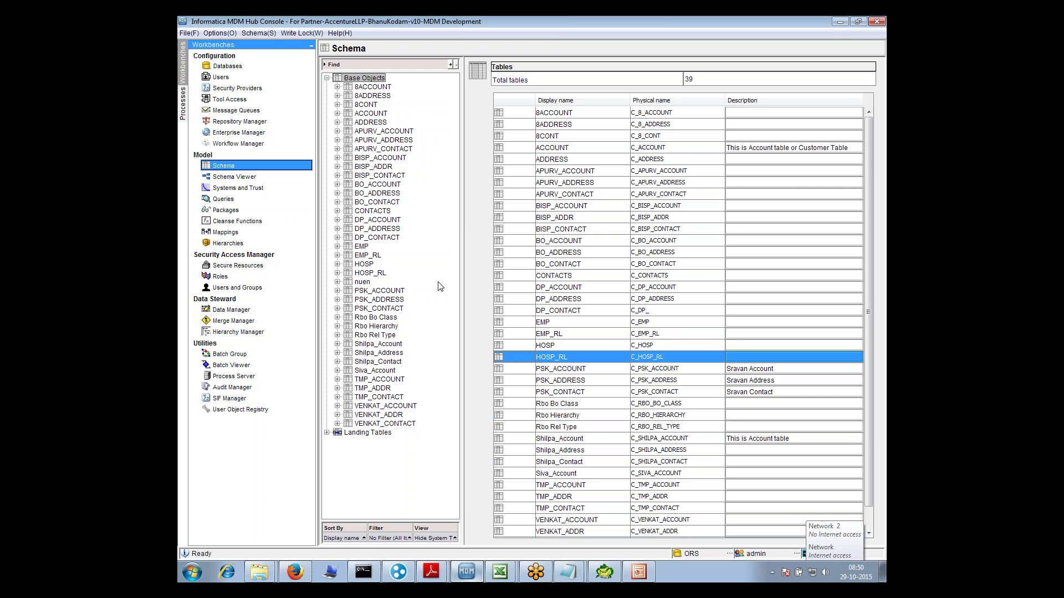
# Open the ACCOUNT base object's Match/Merge Setup and review its properties, paths, match columns, rule sets, primary key rules, key distribution and merge settings
pyautogui.doubleClick(366, 114)
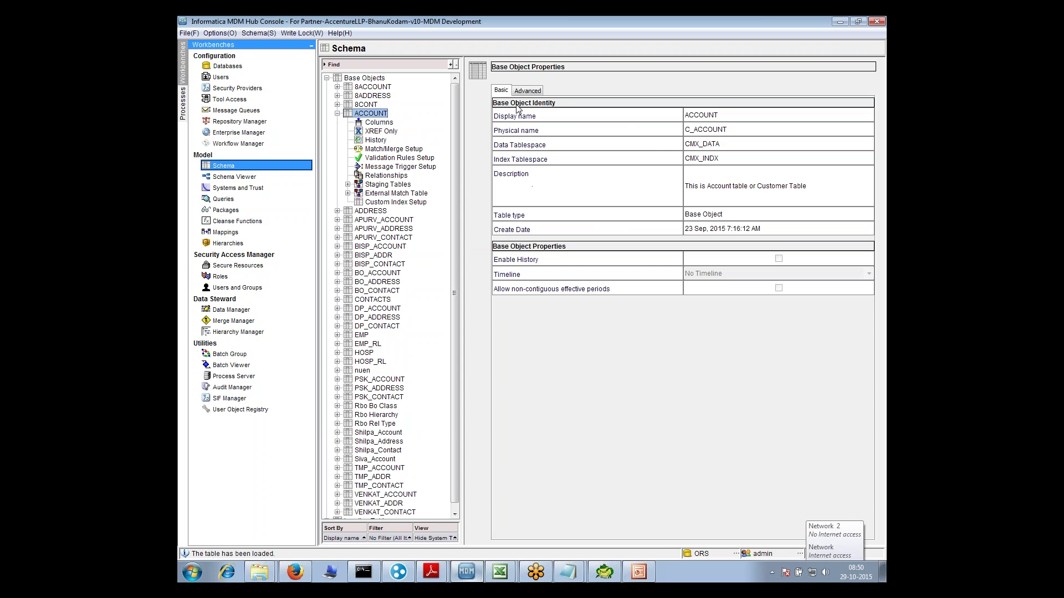
pyautogui.click(394, 149)
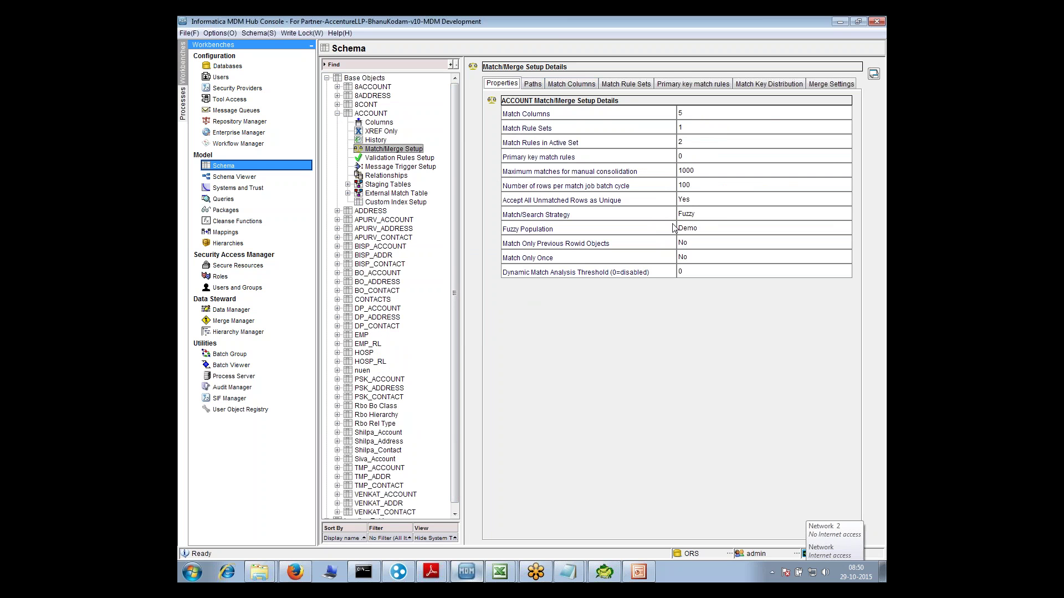
pyautogui.click(535, 89)
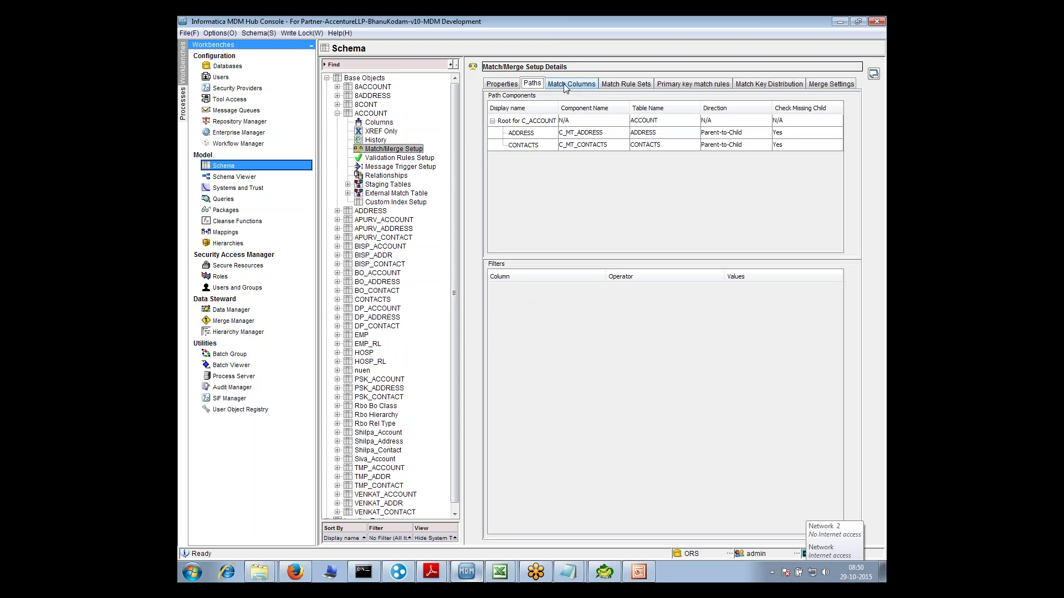
pyautogui.click(575, 89)
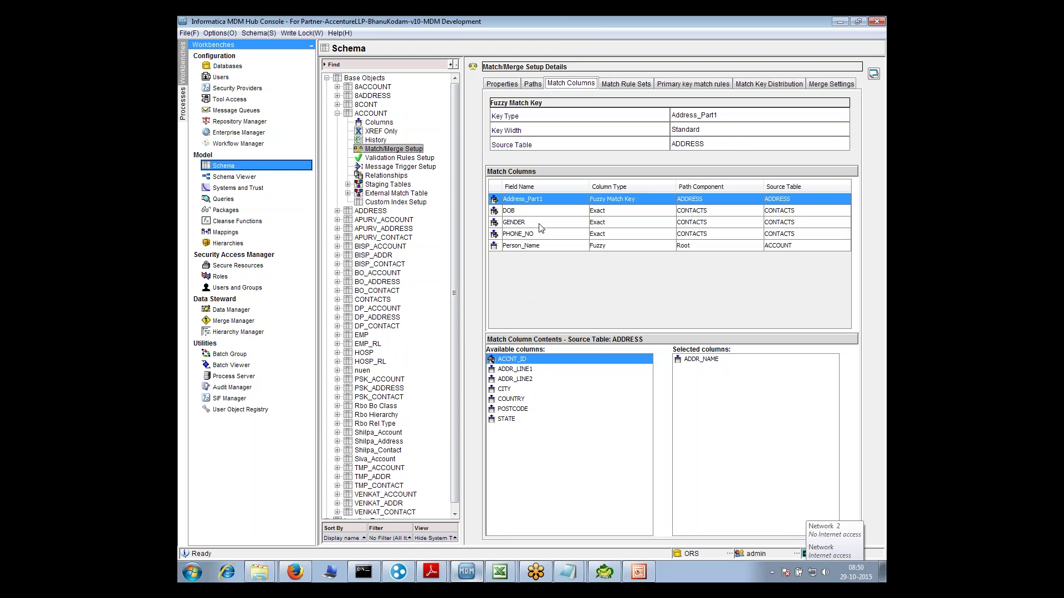
pyautogui.click(626, 84)
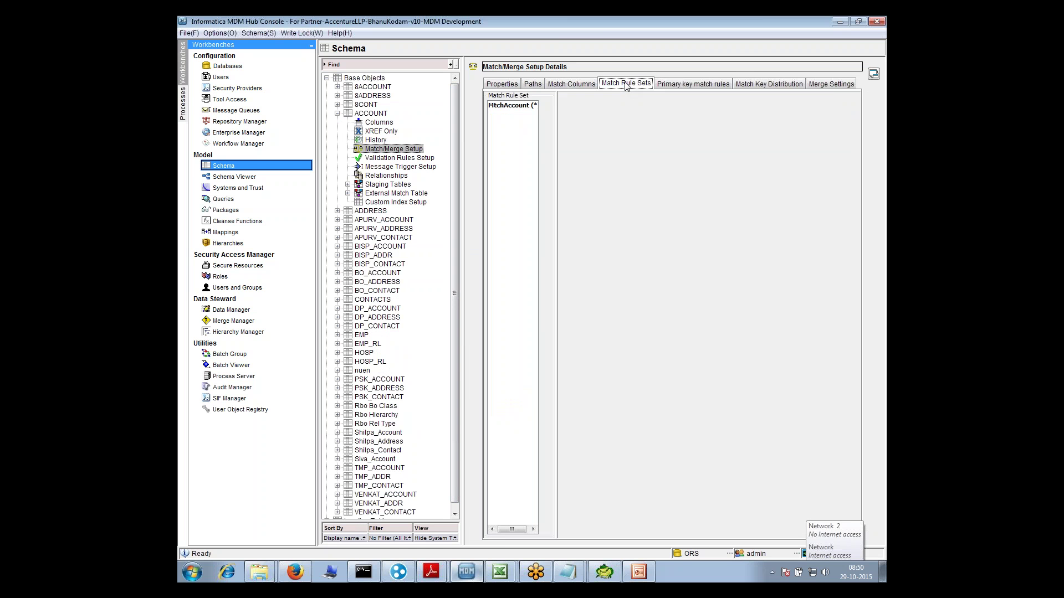
pyautogui.click(689, 85)
pyautogui.click(756, 85)
pyautogui.click(827, 86)
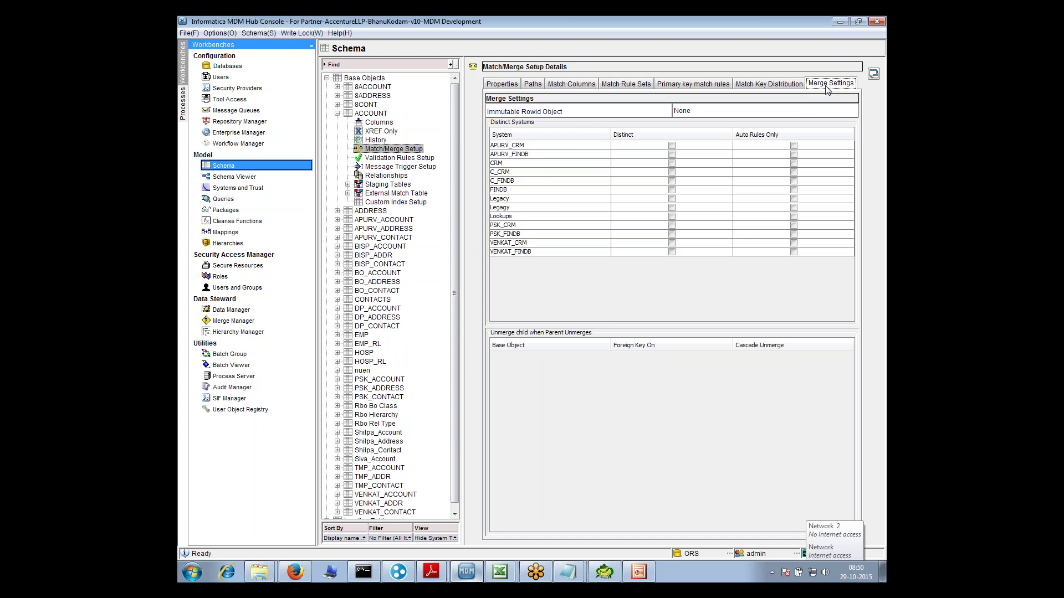
pyautogui.click(493, 87)
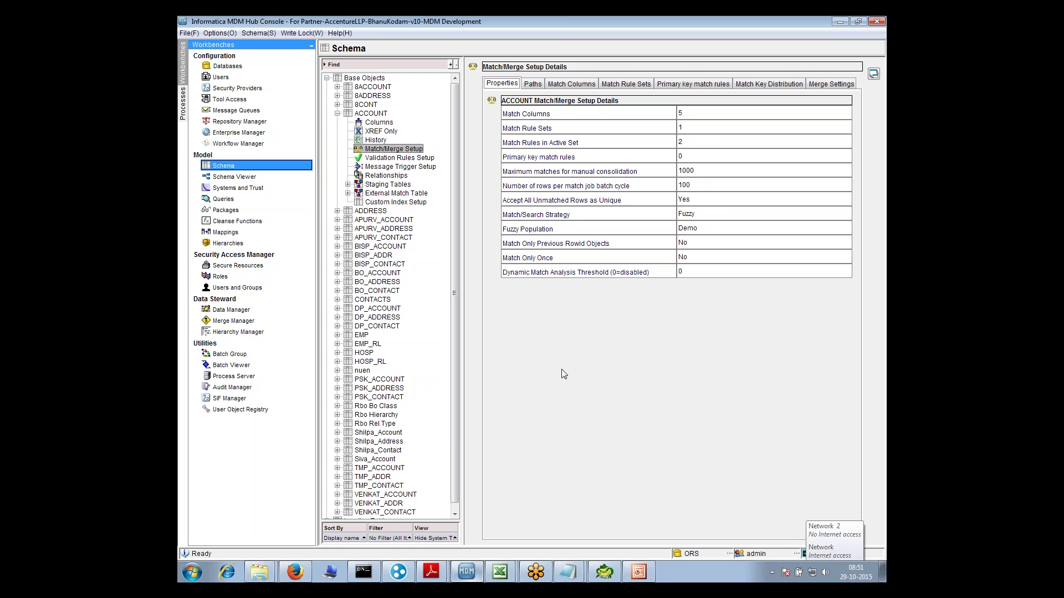
# Glance at the Match Sheet in Excel, return to ACCOUNT's Match/Merge Setup in the Hub Console and acquire the write lock
pyautogui.hotkey('alt', 'Tab')
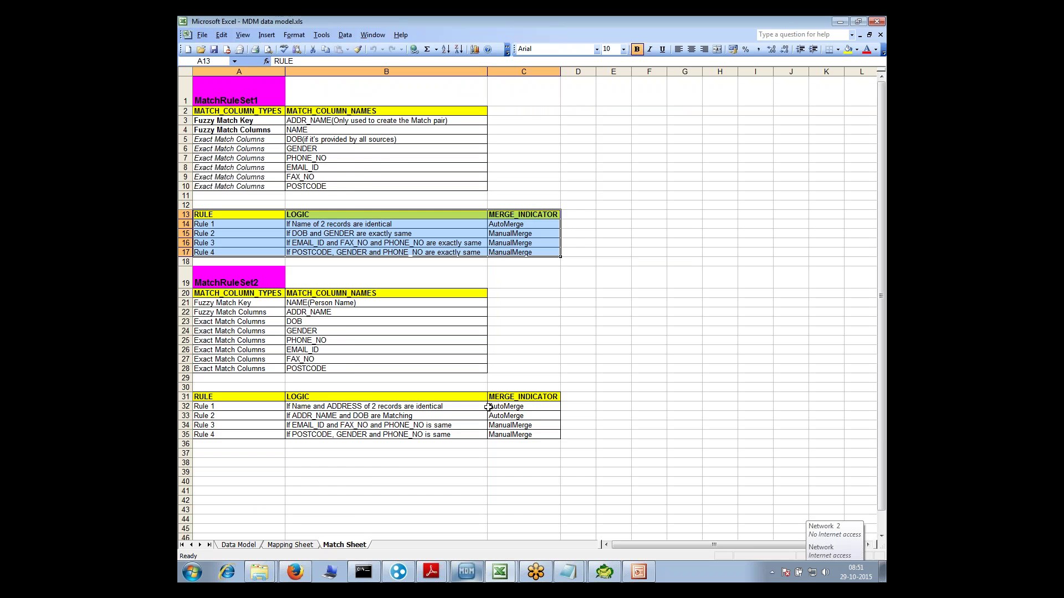
pyautogui.hotkey('alt', 'Tab')
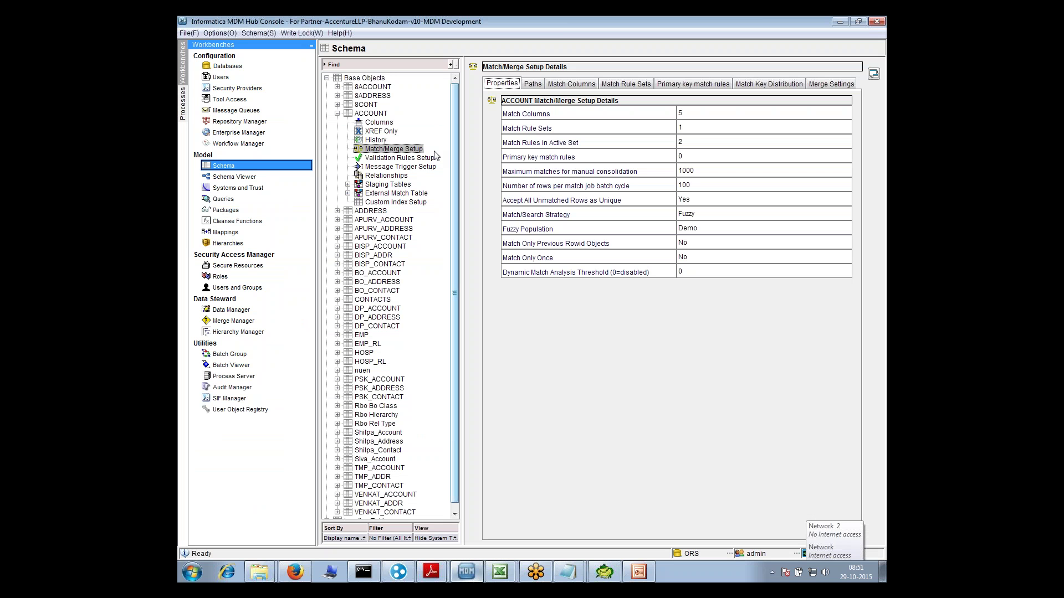
pyautogui.click(400, 149)
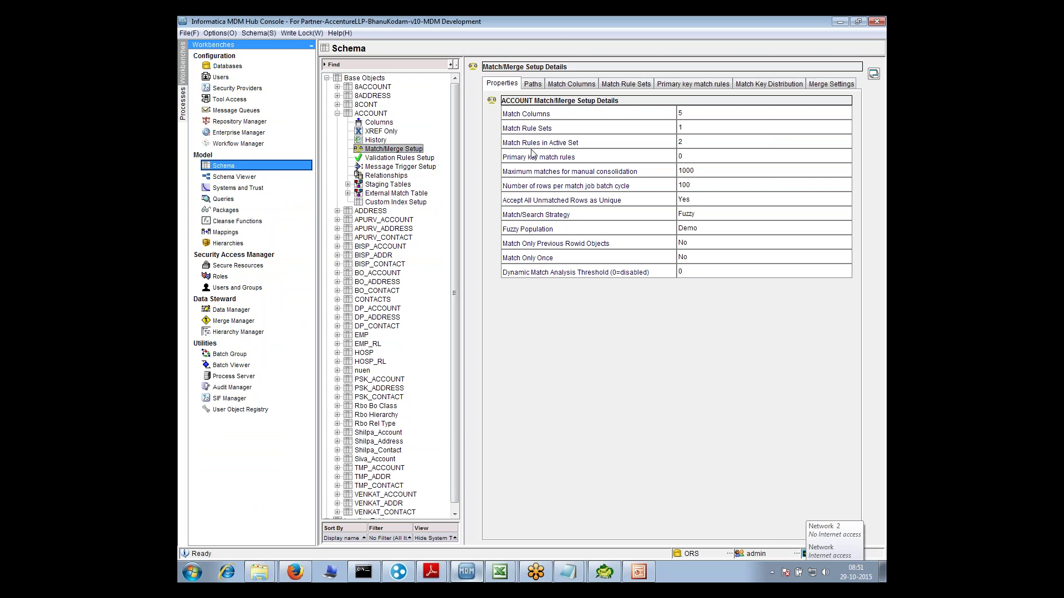
pyautogui.click(302, 33)
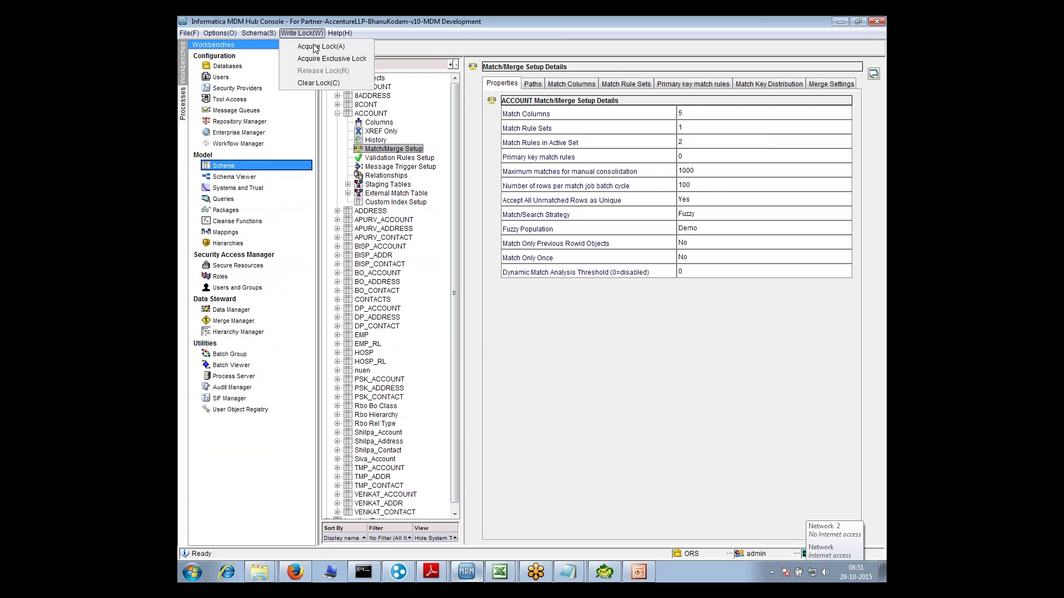
pyautogui.click(318, 46)
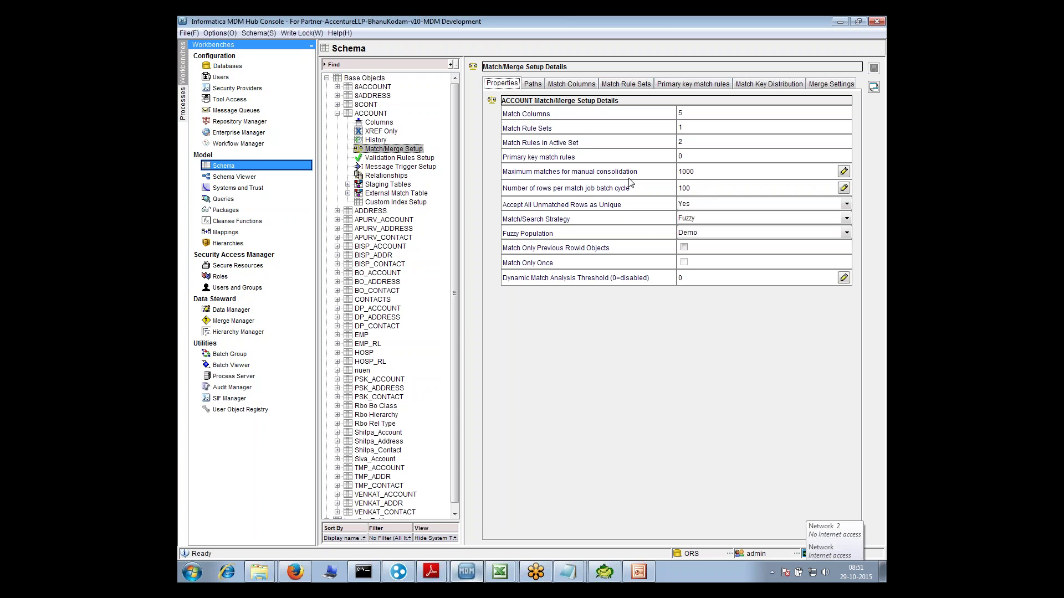
# Point out Maximum matches for manual consolidation, check MatchRuleSet1's Rule 2 merge indicator in Excel, and return to the Hub Console
pyautogui.click(703, 172)
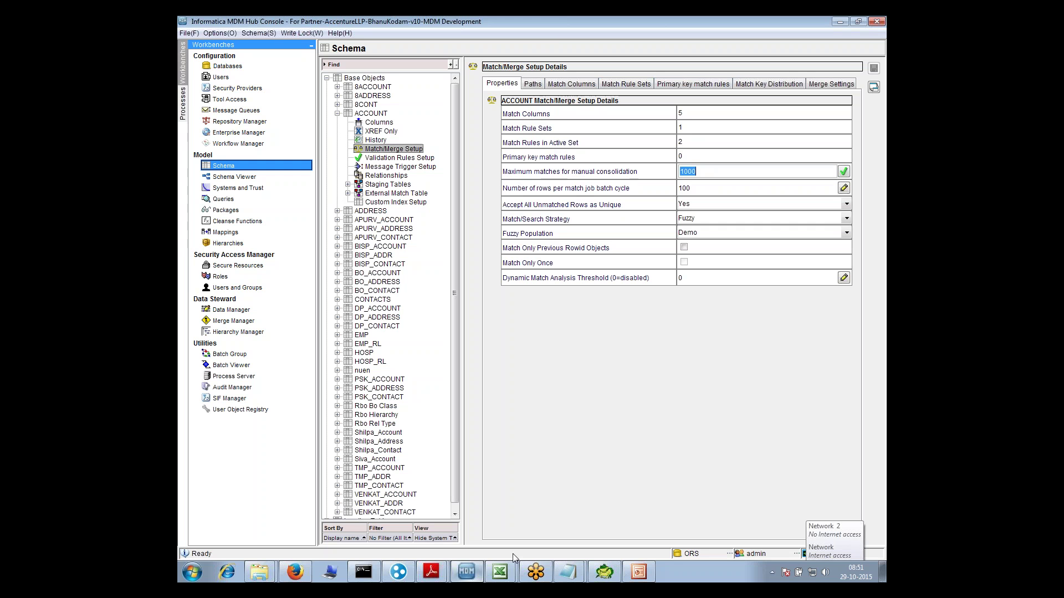
pyautogui.moveTo(509, 576)
pyautogui.click(488, 548)
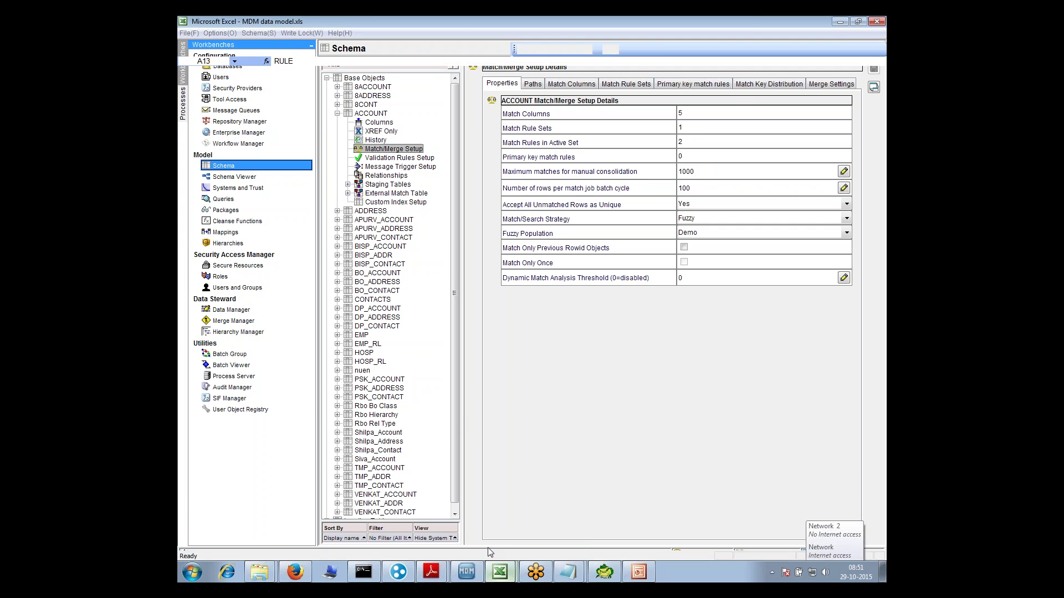
pyautogui.click(443, 292)
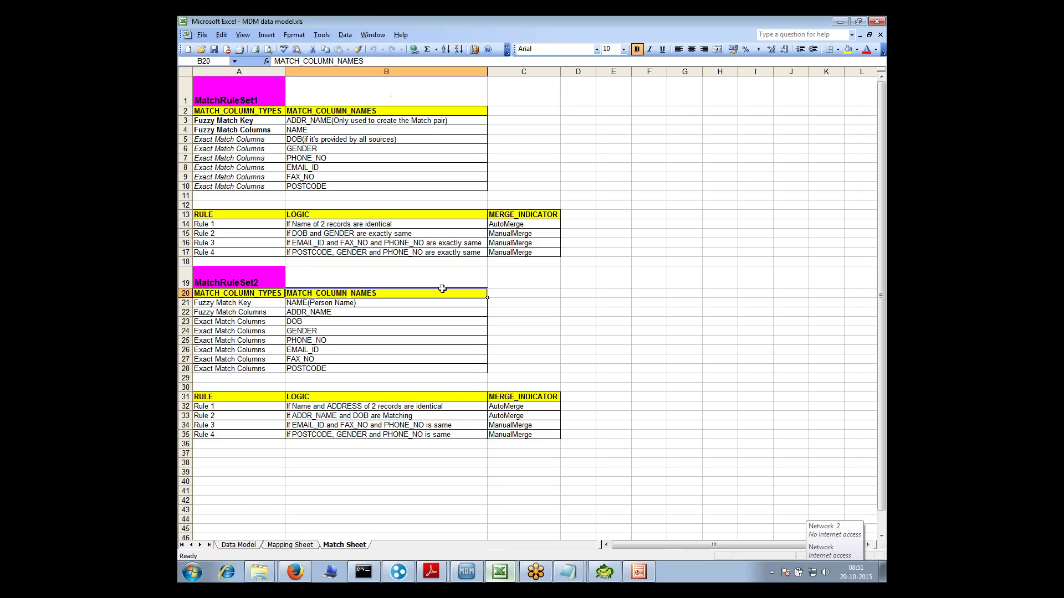
pyautogui.click(239, 235)
pyautogui.click(523, 236)
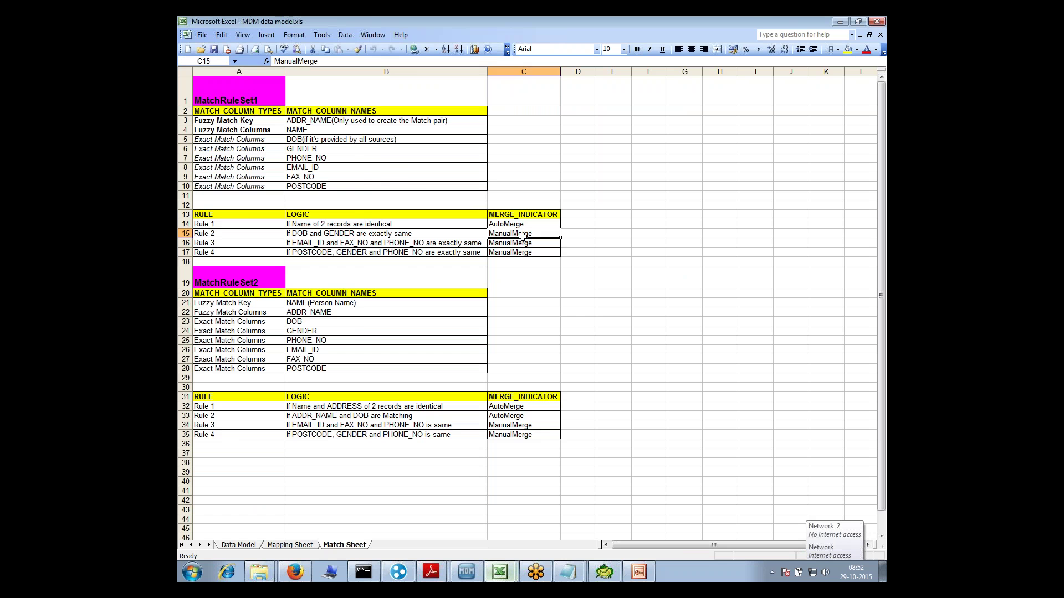
pyautogui.hotkey('alt', 'Tab')
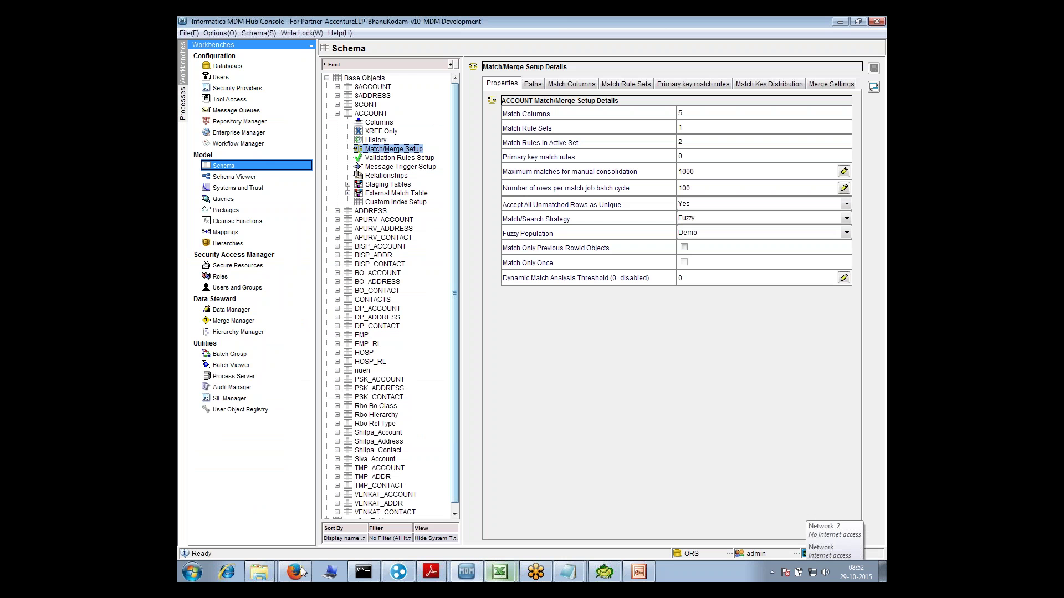
# Switch to Notepad and bring up the existing untitled notes on tokenization
pyautogui.click(193, 571)
pyautogui.click(273, 313)
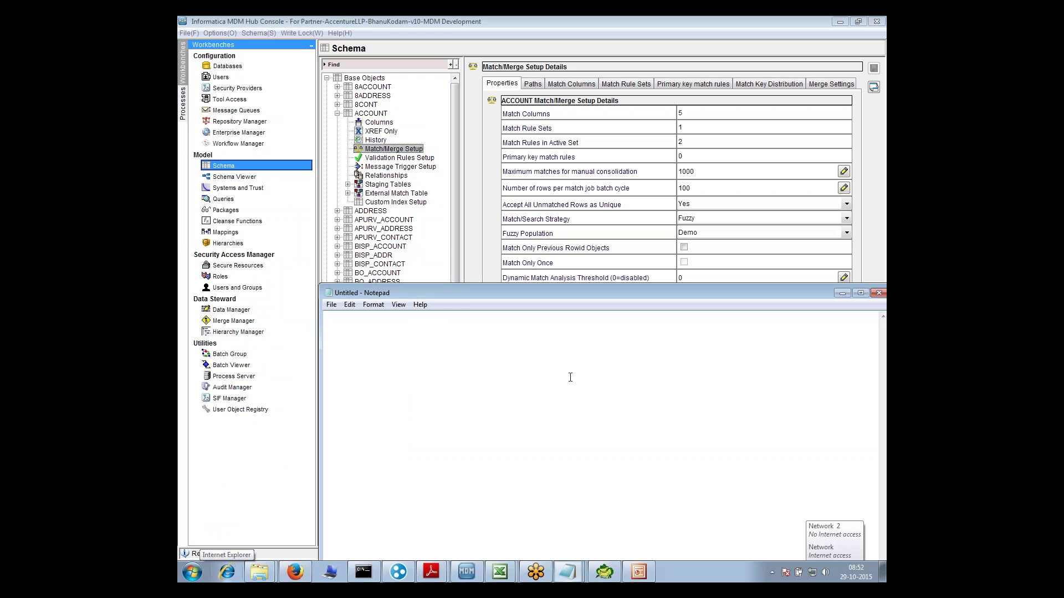
pyautogui.click(571, 568)
pyautogui.click(571, 570)
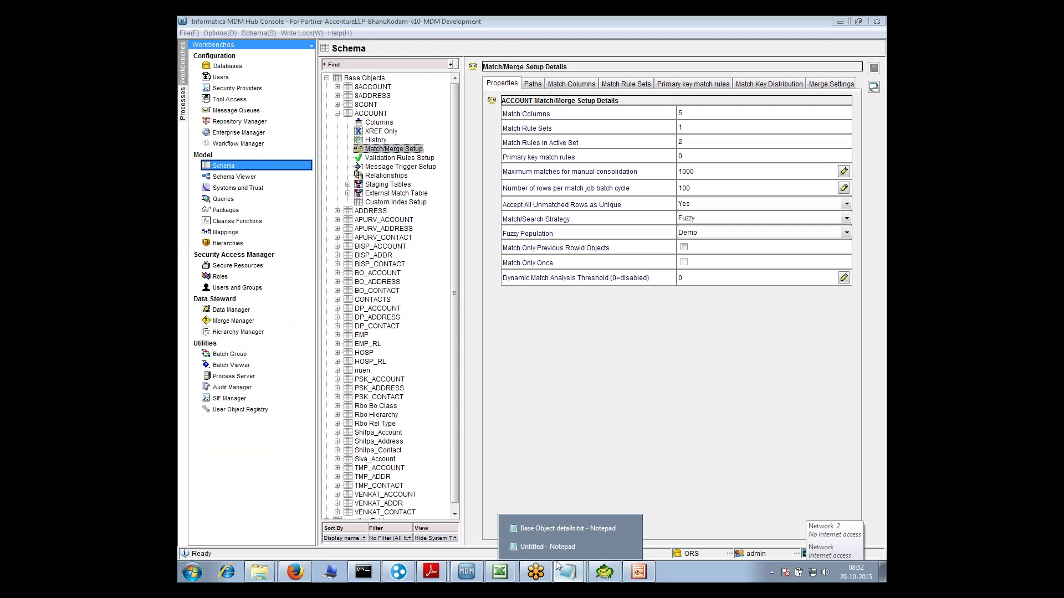
pyautogui.click(560, 523)
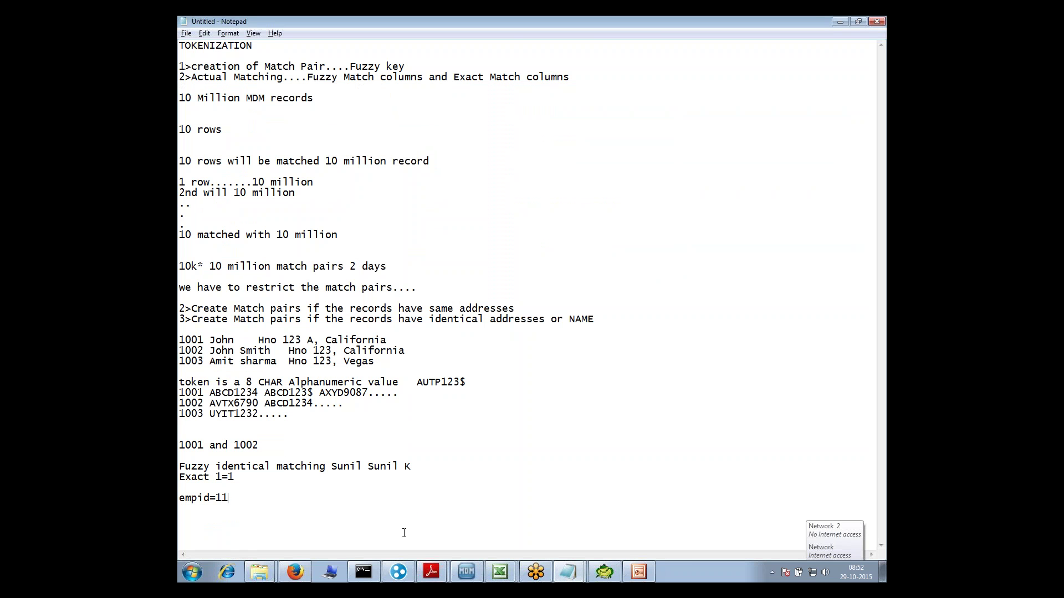
# Add blank space below the empid line of the notes and write the lines "10k" and "3k automerged"
pyautogui.press('Return')
pyautogui.press('Return')
pyautogui.press('Return')
pyautogui.press('Return')
pyautogui.press('Return')
pyautogui.press('Return')
pyautogui.press('Return')
pyautogui.press('Return')
pyautogui.press('Return')
pyautogui.press('Return')
pyautogui.press('Return')
pyautogui.press('Return')
pyautogui.press('Return')
pyautogui.press('Return')
pyautogui.press('Return')
pyautogui.press('Return')
pyautogui.press('Return')
pyautogui.press('Return')
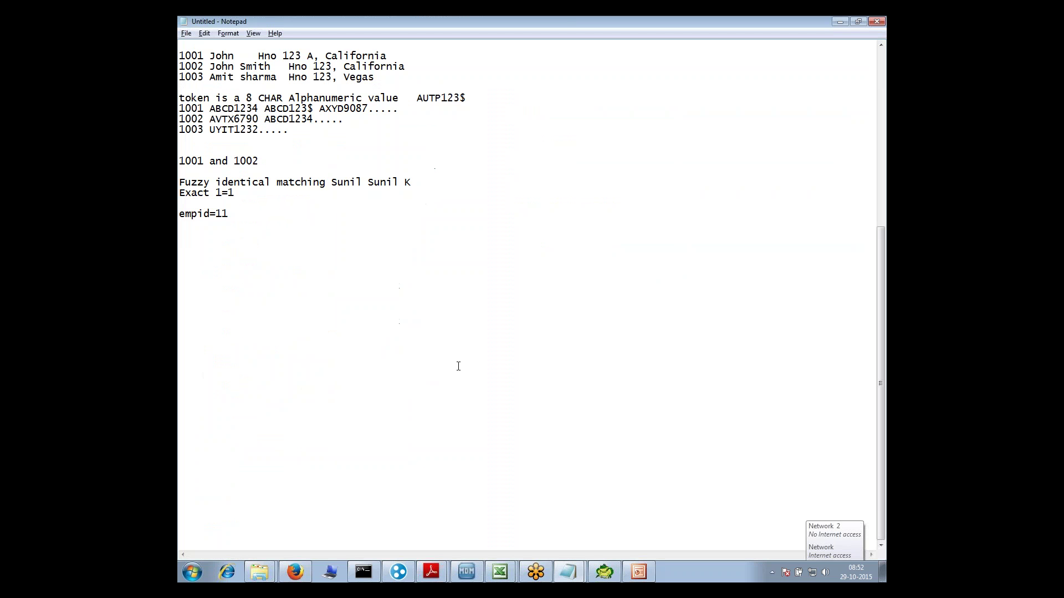
pyautogui.write('10k')
pyautogui.press('Return')
pyautogui.press('Return')
pyautogui.write('3k automerged')
pyautogui.press('Return')
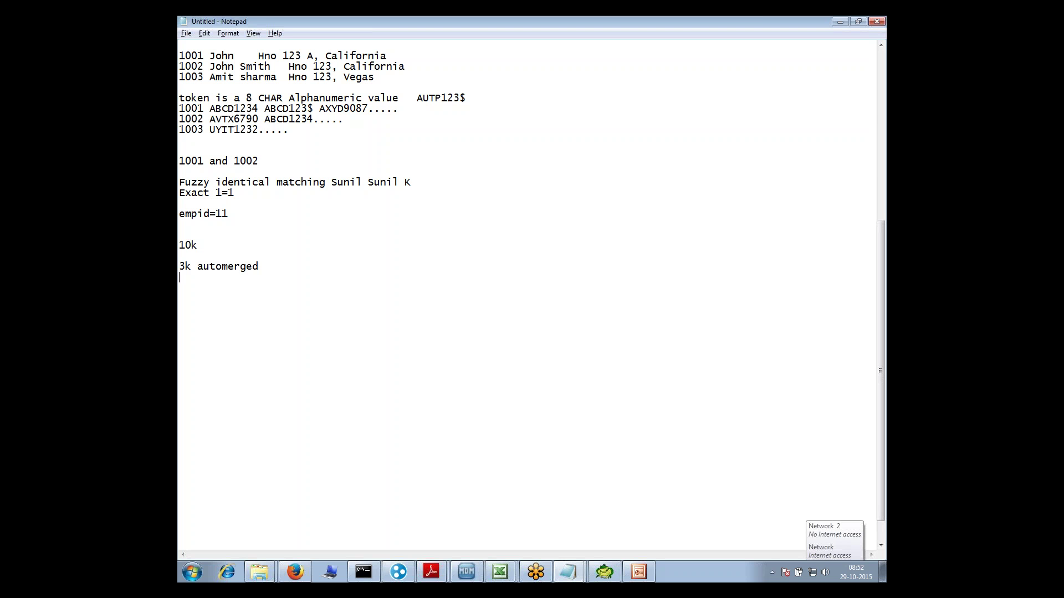
# Add the lines "4k records are manual merge" and "3k records are new records" to the notes
pyautogui.write('4k')
pyautogui.write(' records ar')
pyautogui.write('e ')
pyautogui.write('mau')
pyautogui.write('naul')
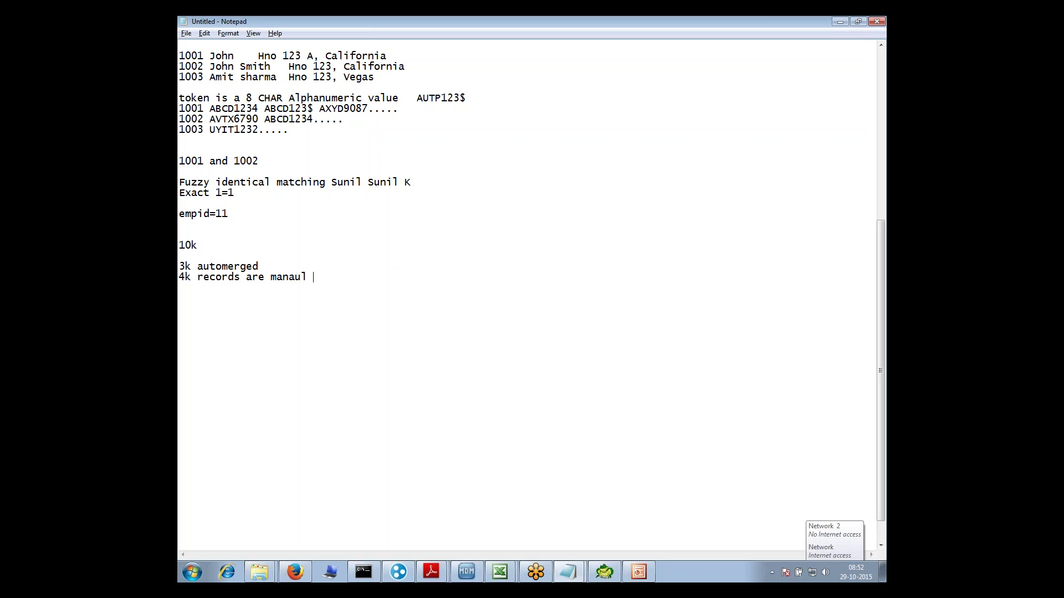
pyautogui.press('BackSpace')
pyautogui.press('BackSpace')
pyautogui.write('ual merge')
pyautogui.press('Return')
pyautogui.write('3k records')
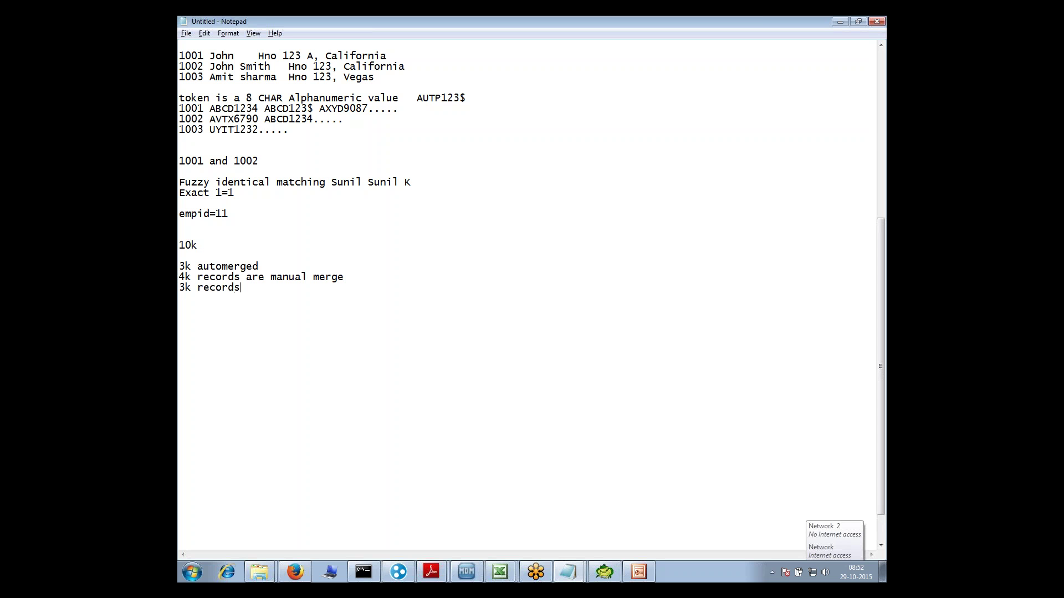
pyautogui.write(' are new records')
# Highlight the manual merge record count in the notes, and return to the Hub Console to point out Maximum matches for manual consolidation
pyautogui.moveTo(320, 260); pyautogui.dragTo(388, 290)
pyautogui.click(321, 267)
pyautogui.doubleClick(186, 277)
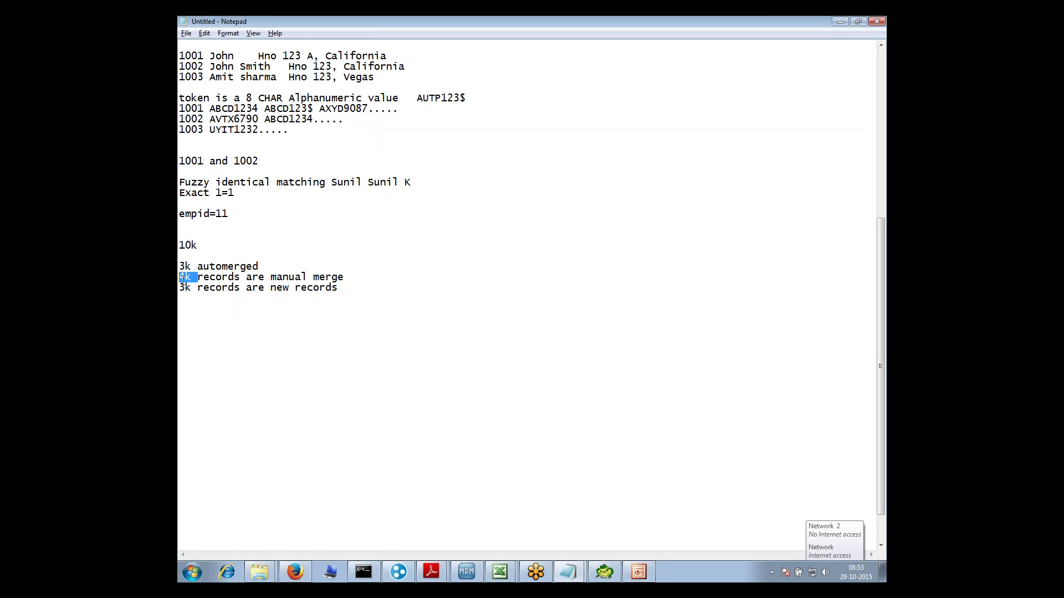
pyautogui.click(219, 280)
pyautogui.hotkey('alt', 'Tab')
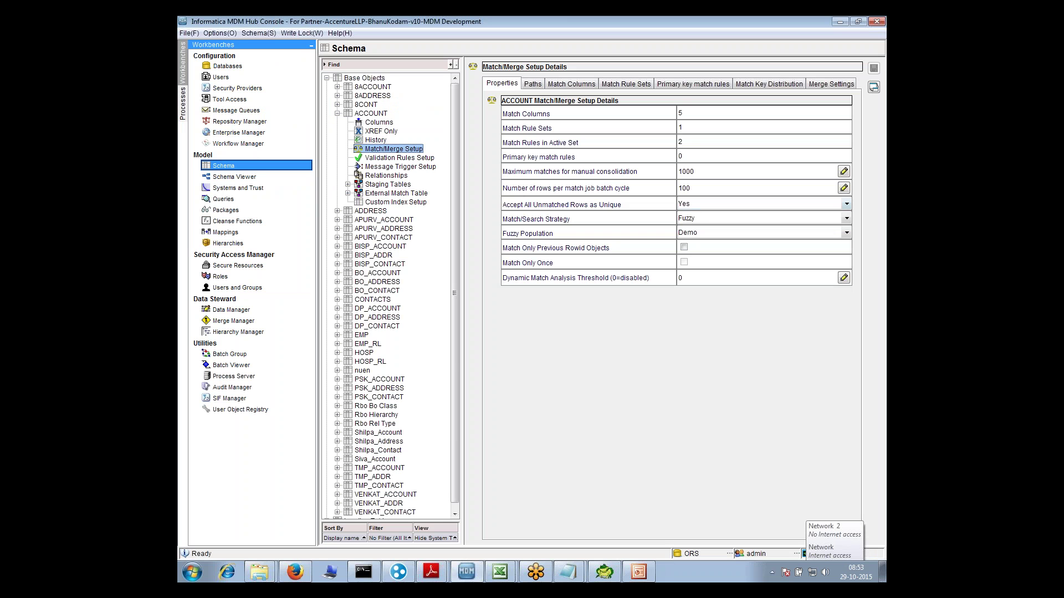
pyautogui.doubleClick(681, 171)
pyautogui.click(696, 172)
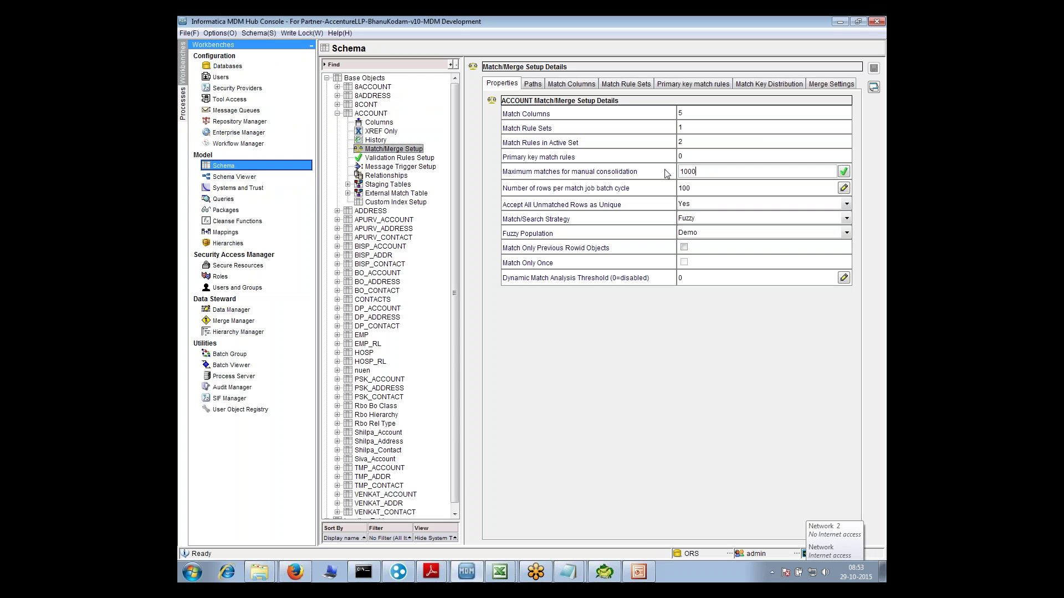
# Highlight the manual merge count in Notepad, and set Maximum matches for manual consolidation to 5000 in the Hub Console
pyautogui.hotkey('alt', 'Tab')
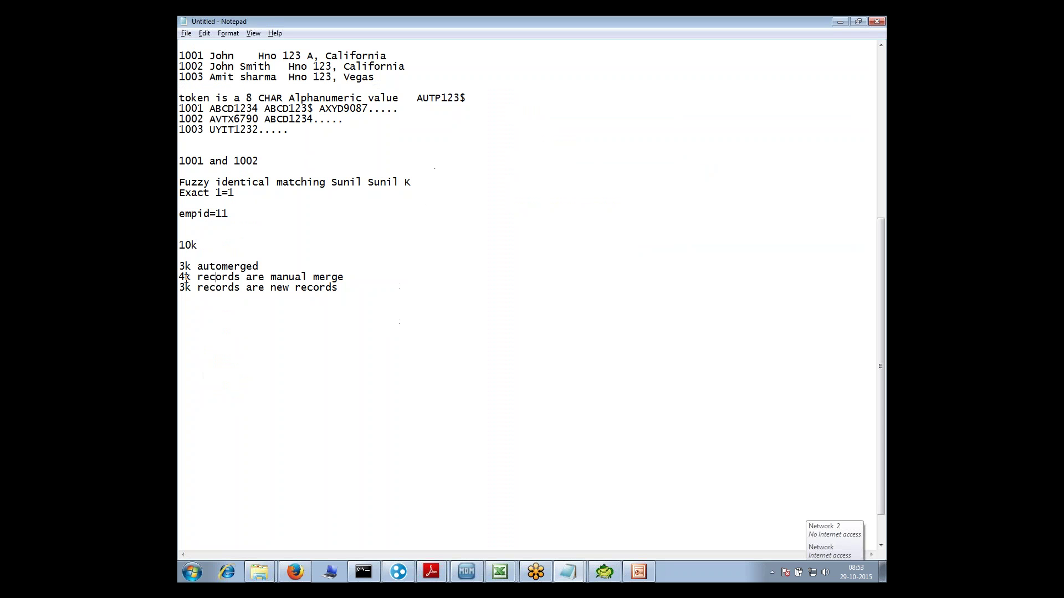
pyautogui.moveTo(186, 277); pyautogui.dragTo(179, 278)
pyautogui.hotkey('alt', 'Tab')
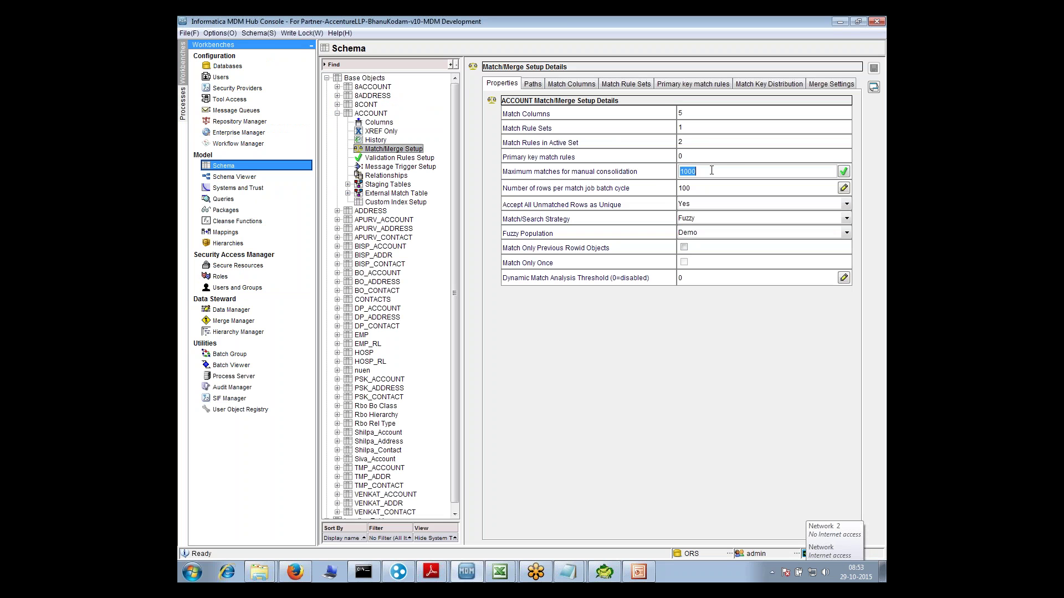
pyautogui.click(683, 171)
# Highlight the three record-count lines in Notepad, and set Maximum matches for manual consolidation to 2000 in the Hub Console
pyautogui.hotkey('alt', 'Tab')
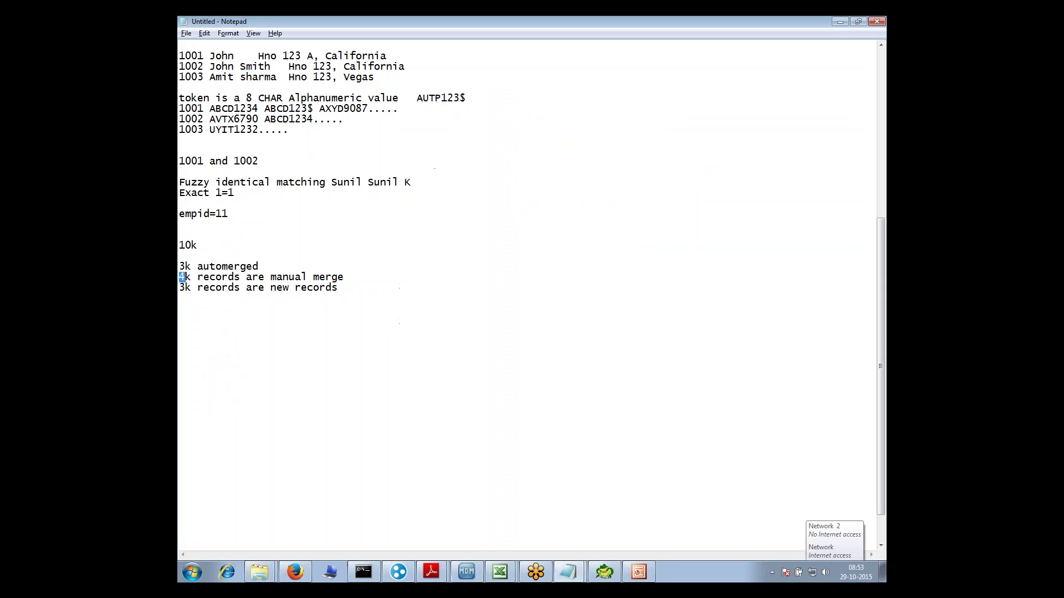
pyautogui.moveTo(179, 267); pyautogui.dragTo(337, 288)
pyautogui.hotkey('alt', 'Tab')
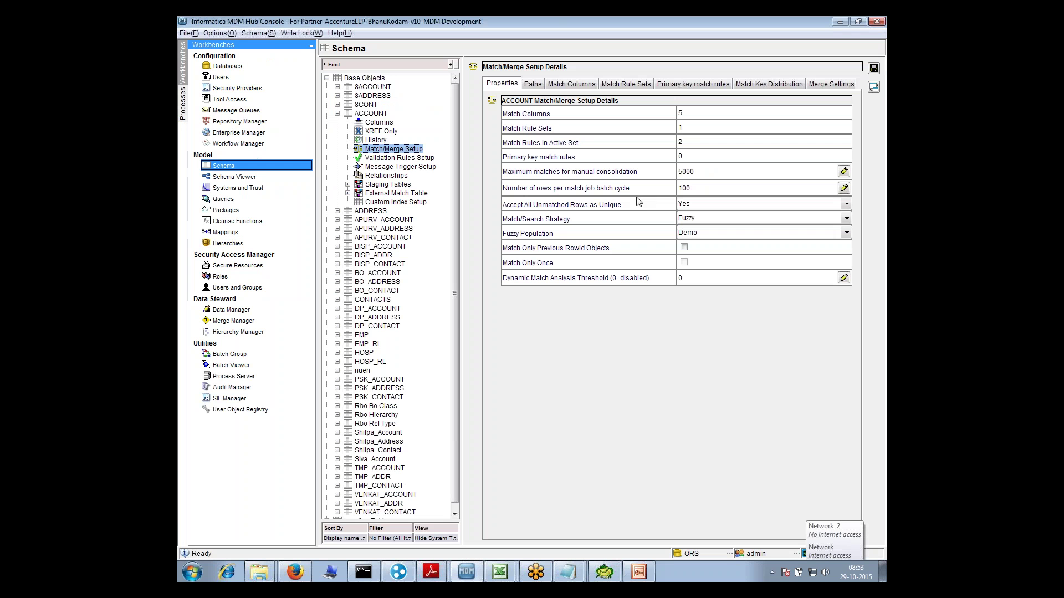
pyautogui.click(687, 172)
pyautogui.click(681, 172)
pyautogui.press('Delete')
pyautogui.write('2')
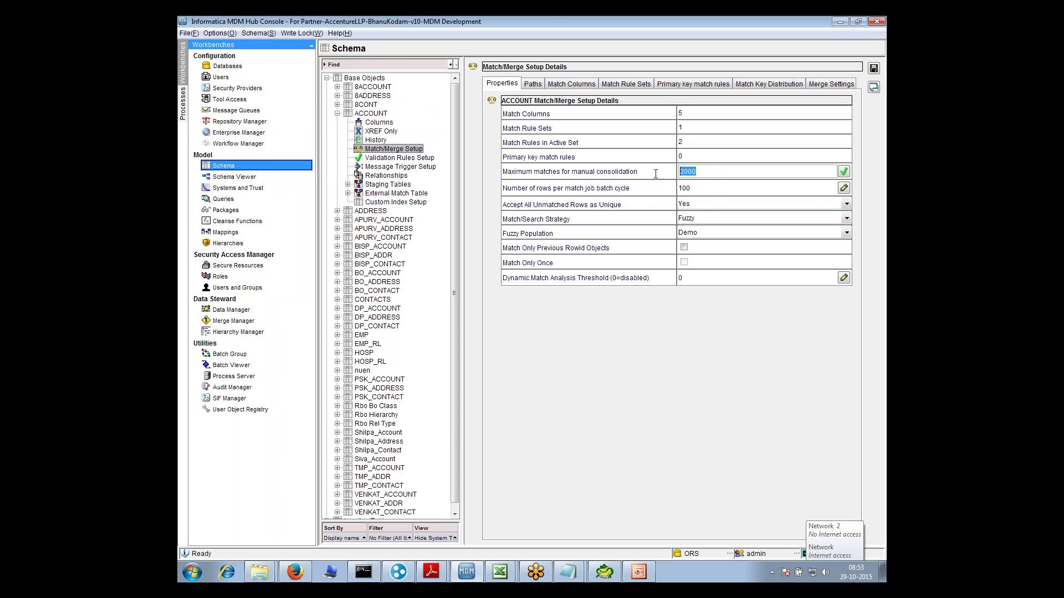
# Add "2k" at the manual merge line in Notepad, and return to the Hub Console's Maximum matches for manual consolidation value
pyautogui.hotkey('alt', 'Tab')
pyautogui.click(182, 285)
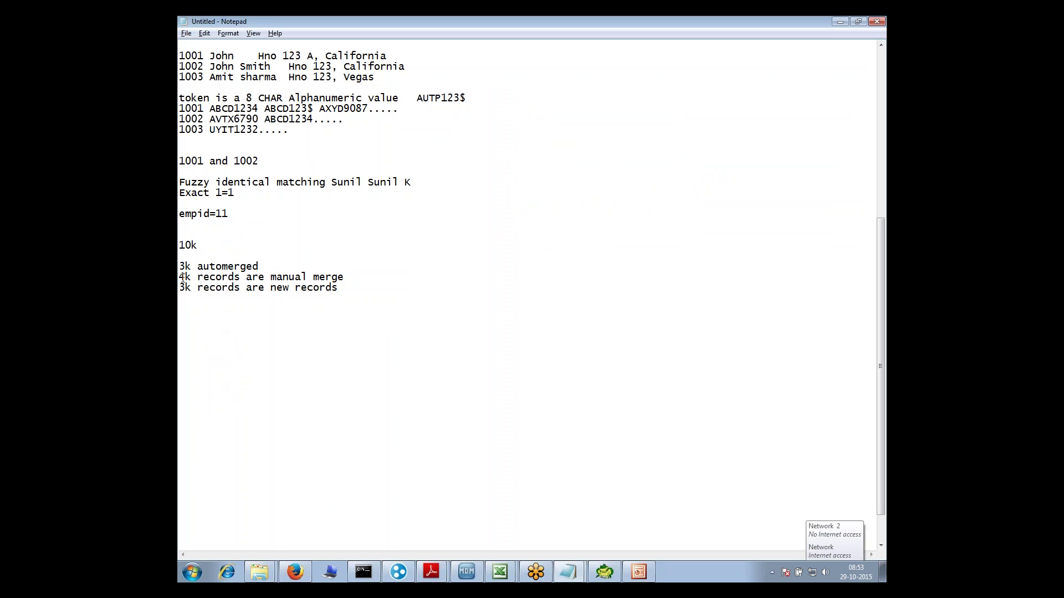
pyautogui.doubleClick(185, 278)
pyautogui.click(235, 279)
pyautogui.press('Return')
pyautogui.write('2k')
pyautogui.hotkey('alt', 'Tab')
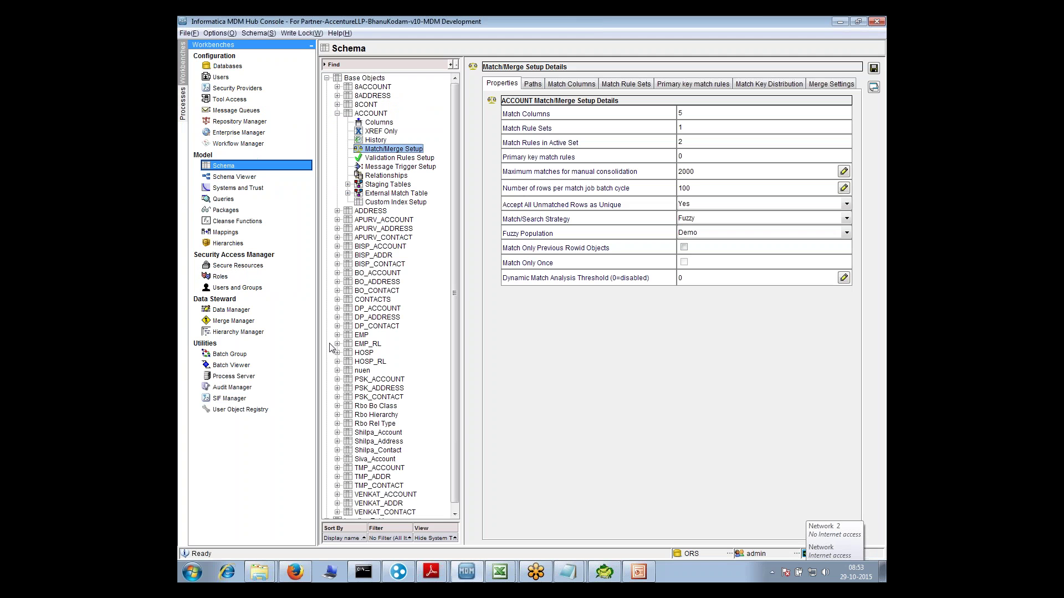
pyautogui.click(705, 172)
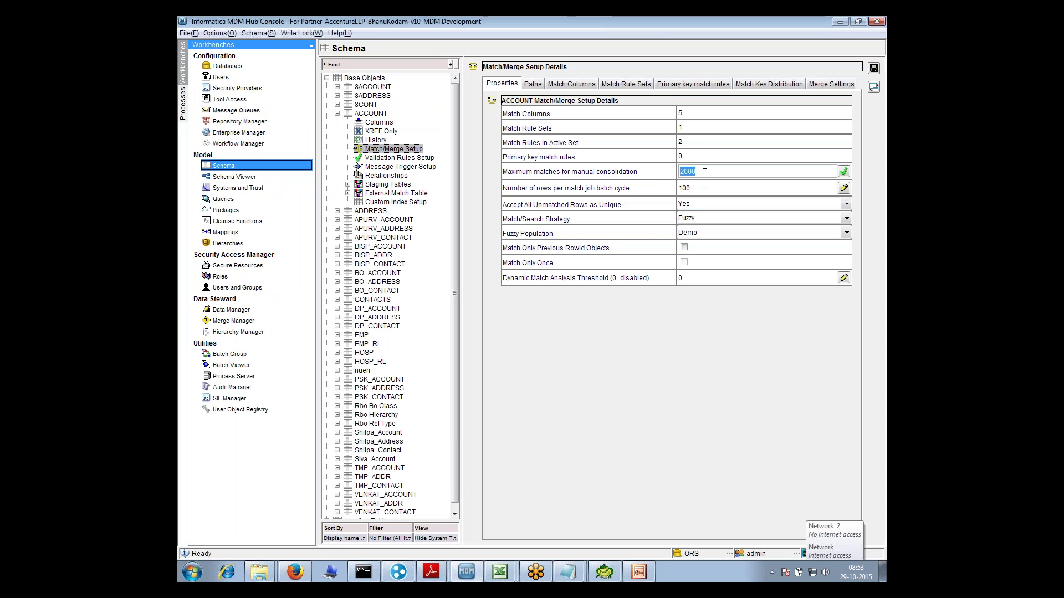
# Set Maximum matches for manual consolidation to 100000, and switch to the Notepad notes
pyautogui.write('100000')
pyautogui.click(568, 572)
pyautogui.click(557, 546)
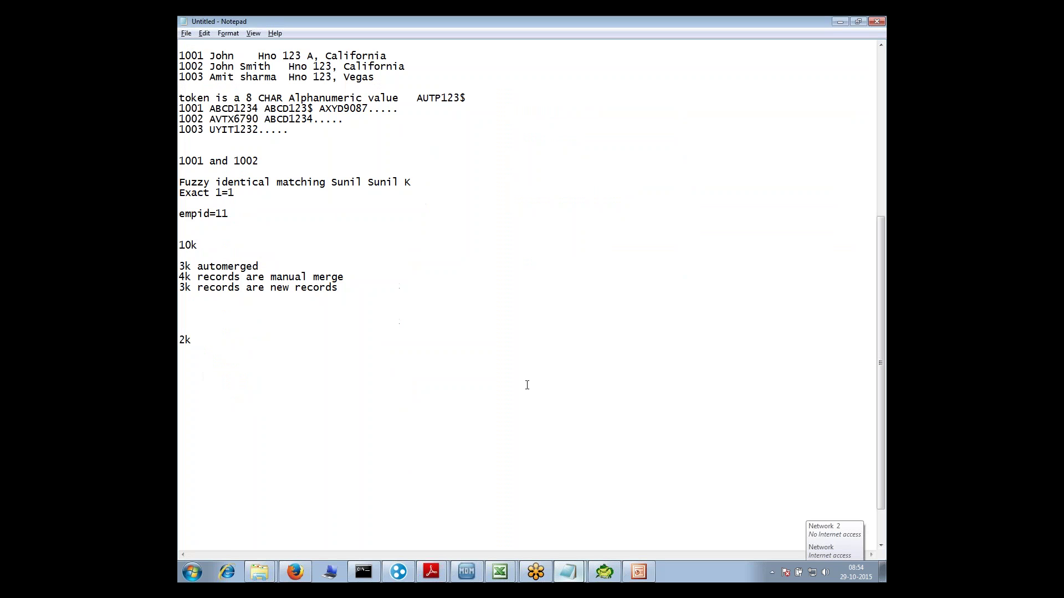
# Delete the notes from "1001 and 1002" down to "2k" in Notepad, and write "10k" below the token examples
pyautogui.hotkey('shift', 'Up')
pyautogui.hotkey('shift', 'Up')
pyautogui.hotkey('shift', 'Up')
pyautogui.hotkey('shift', 'Up')
pyautogui.hotkey('shift', 'Up')
pyautogui.hotkey('shift', 'Up')
pyautogui.hotkey('shift', 'Up')
pyautogui.hotkey('shift', 'Up')
pyautogui.hotkey('shift', 'Up')
pyautogui.hotkey('shift', 'Up')
pyautogui.hotkey('shift', 'Up')
pyautogui.hotkey('shift', 'Up')
pyautogui.hotkey('shift', 'Up')
pyautogui.hotkey('shift', 'Up')
pyautogui.hotkey('shift', 'Up')
pyautogui.hotkey('shift', 'Up')
pyautogui.hotkey('shift', 'Up')
pyautogui.hotkey('shift', 'Up')
pyautogui.hotkey('shift', 'Up')
pyautogui.hotkey('shift', 'Up')
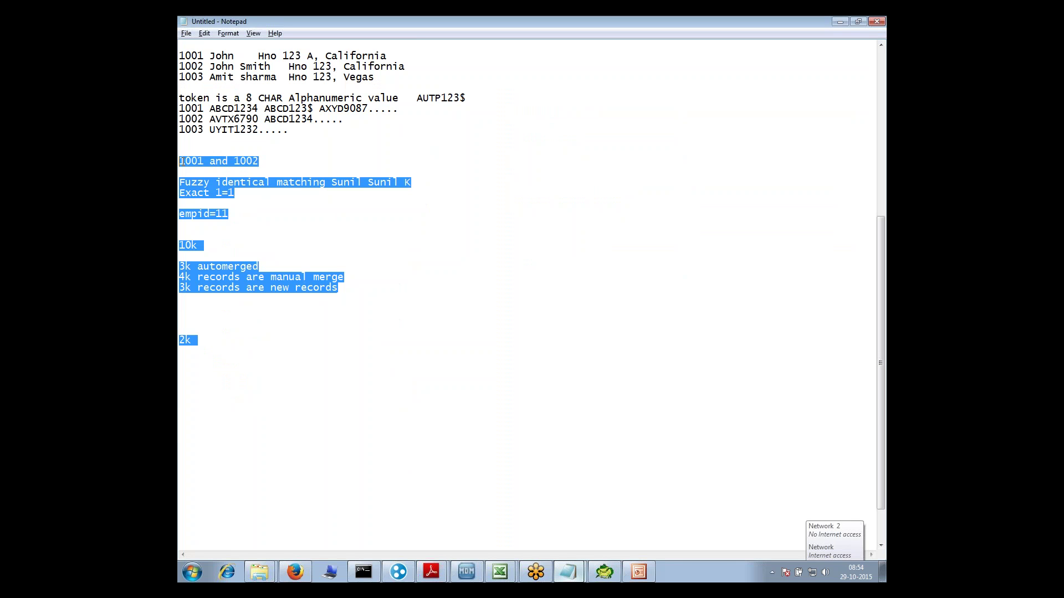
pyautogui.press('Delete')
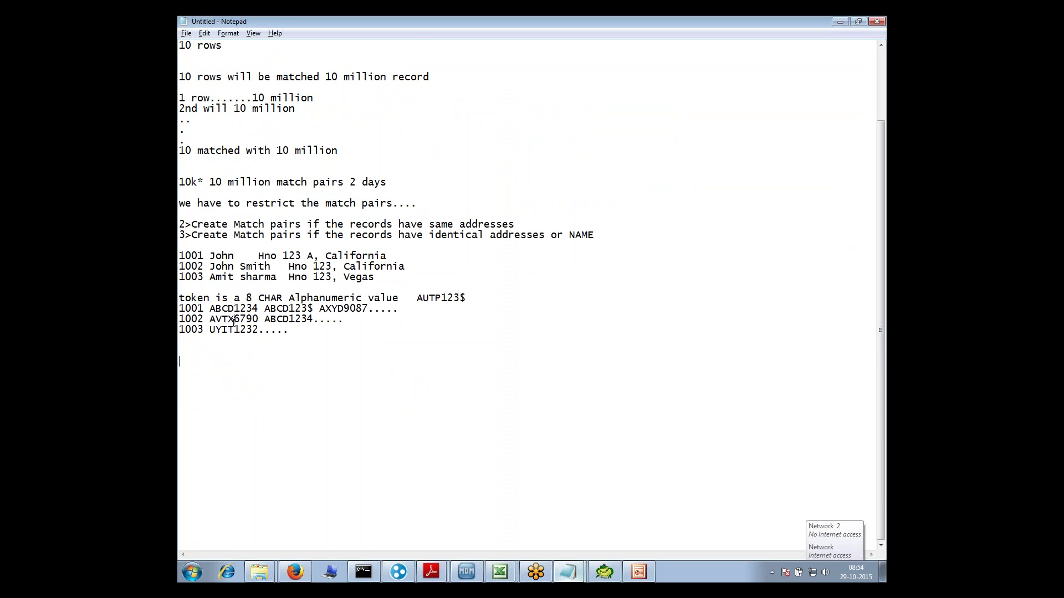
pyautogui.scroll(1, 192, 383)
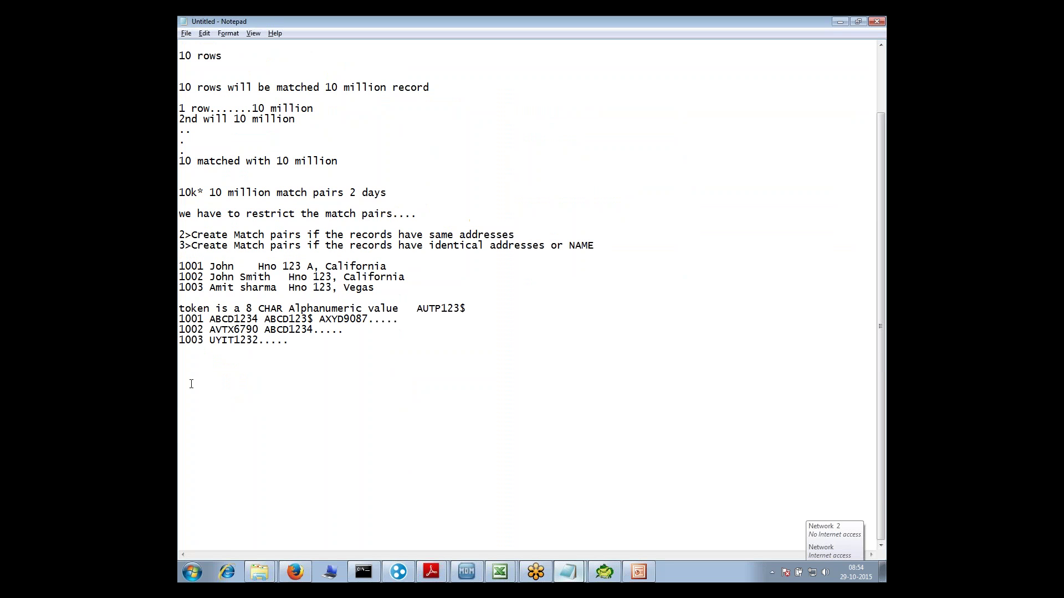
pyautogui.write('10k')
# Try 100, 100000 and 1 as the Number of rows per match job batch cycle in the Hub Console
pyautogui.hotkey('alt', 'Tab')
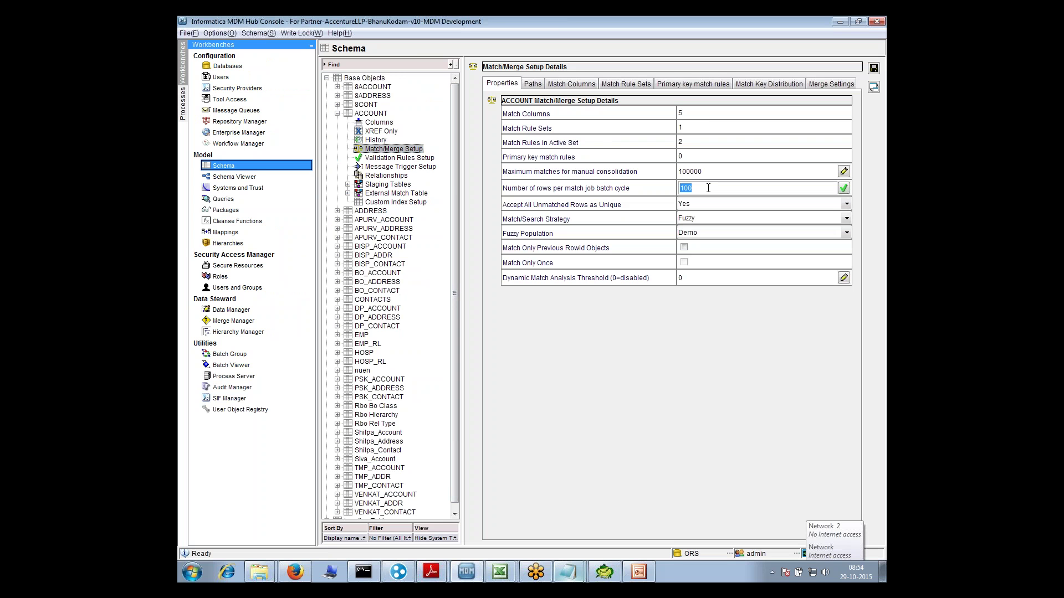
pyautogui.write('1000')
pyautogui.press('BackSpace')
pyautogui.hotkey('alt', 'Tab')
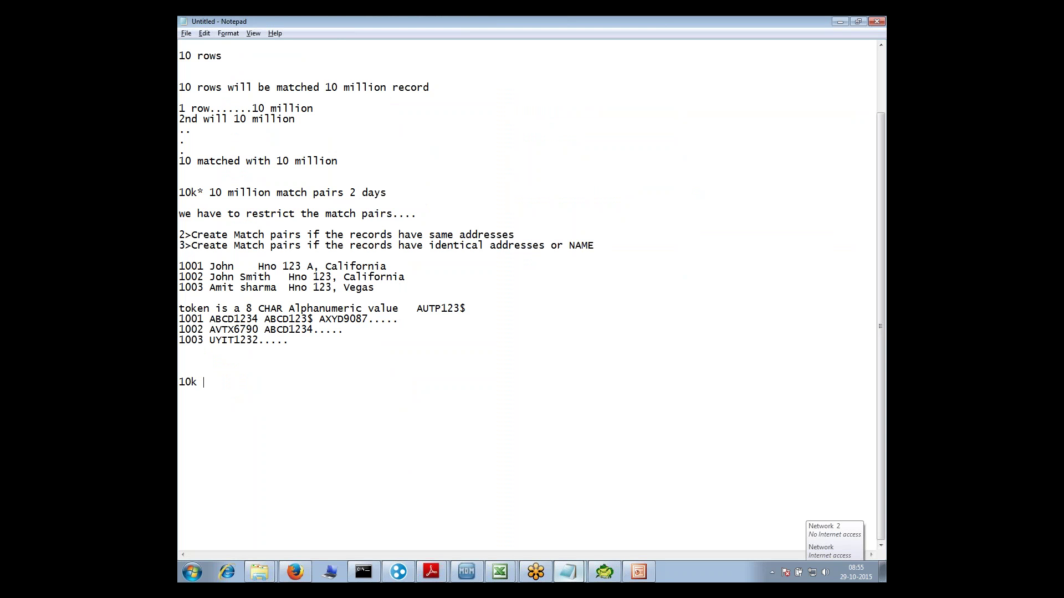
pyautogui.hotkey('alt', 'Tab')
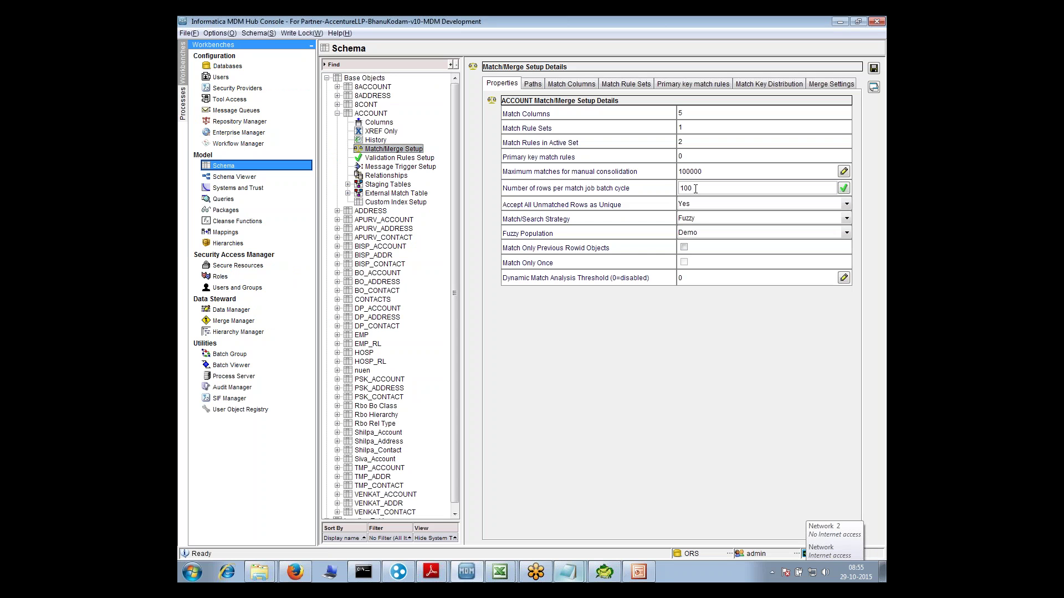
pyautogui.write('000')
pyautogui.press('BackSpace')
pyautogui.press('BackSpace')
pyautogui.press('BackSpace')
pyautogui.press('BackSpace')
pyautogui.press('BackSpace')
# Add "10% of the source volume.." below 10k in Notepad, followed by the lines 12k, 13k and 20k
pyautogui.hotkey('alt', 'Tab')
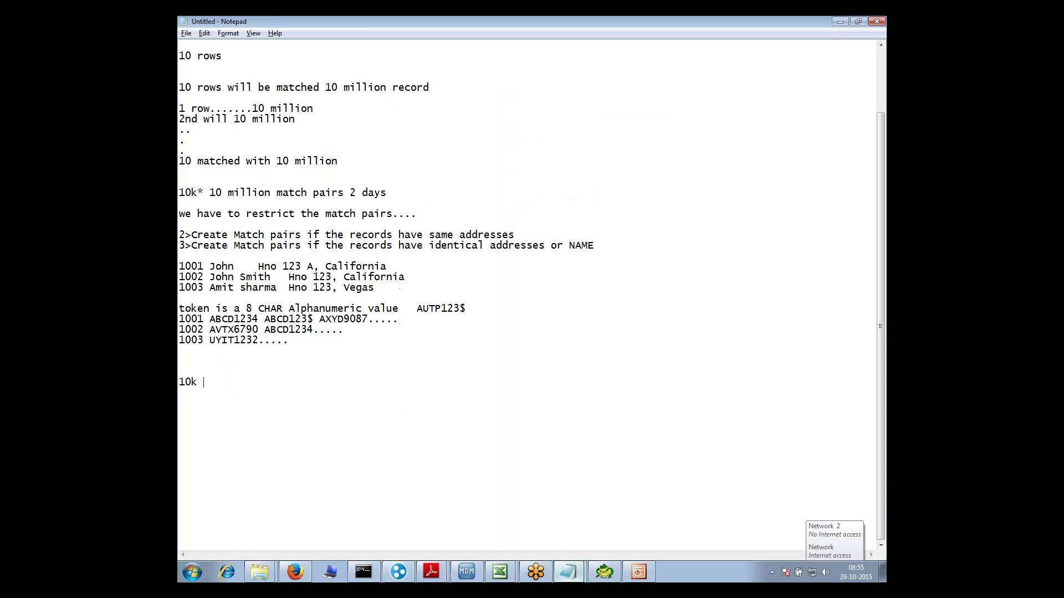
pyautogui.write('10% of the source volume.')
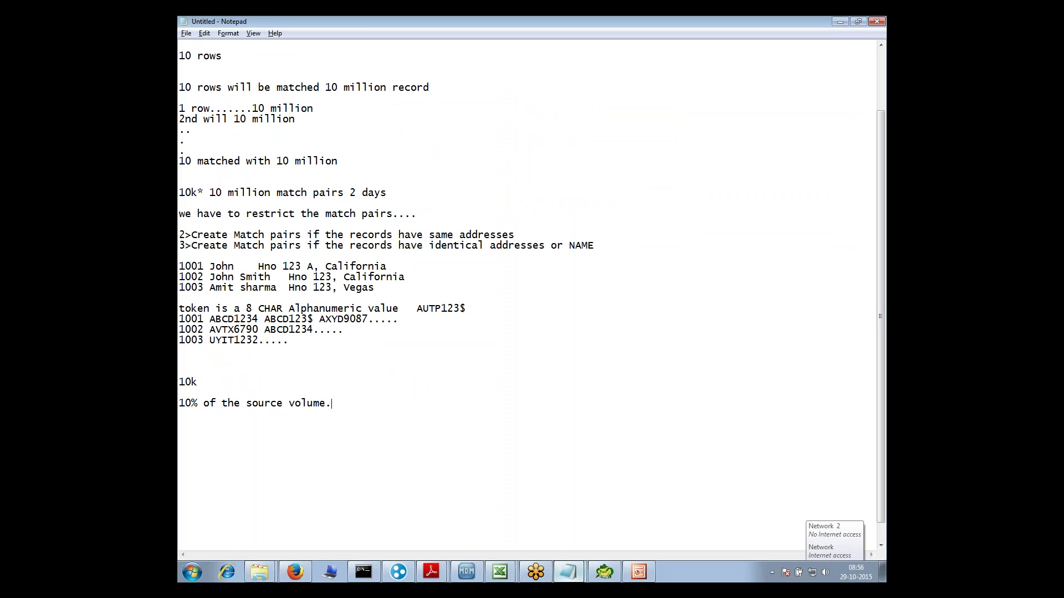
pyautogui.write('. 12k')
pyautogui.press('Return')
pyautogui.write('13k')
pyautogui.press('Return')
pyautogui.write('20k')
# Replace the 12k, 13k and 20k lines in Notepad with 18k and 1800
pyautogui.moveTo(198, 436); pyautogui.dragTo(183, 414)
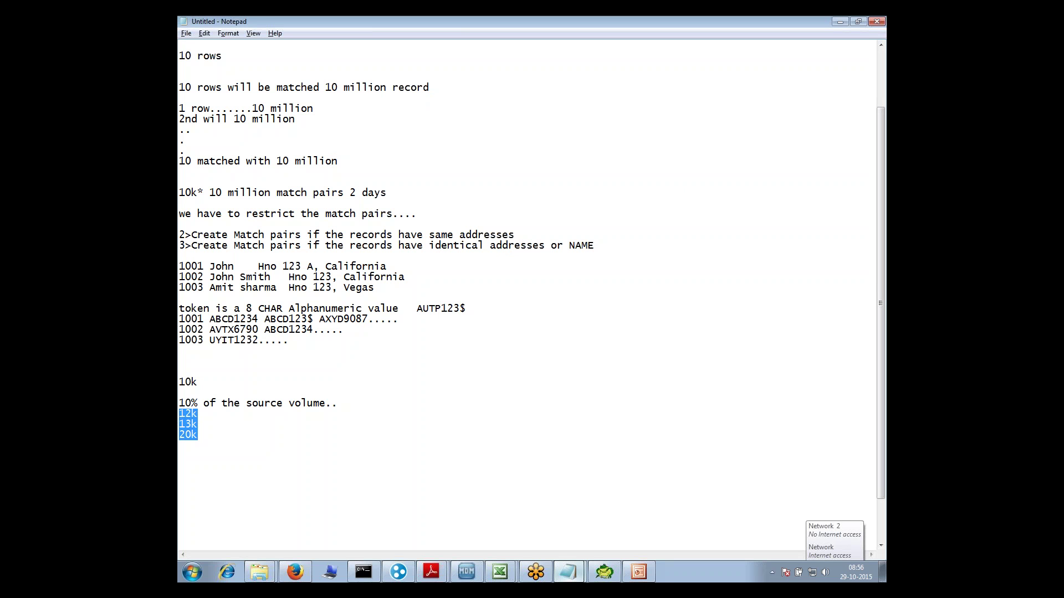
pyautogui.press('Delete')
pyautogui.write('18k ')
pyautogui.write('1800')
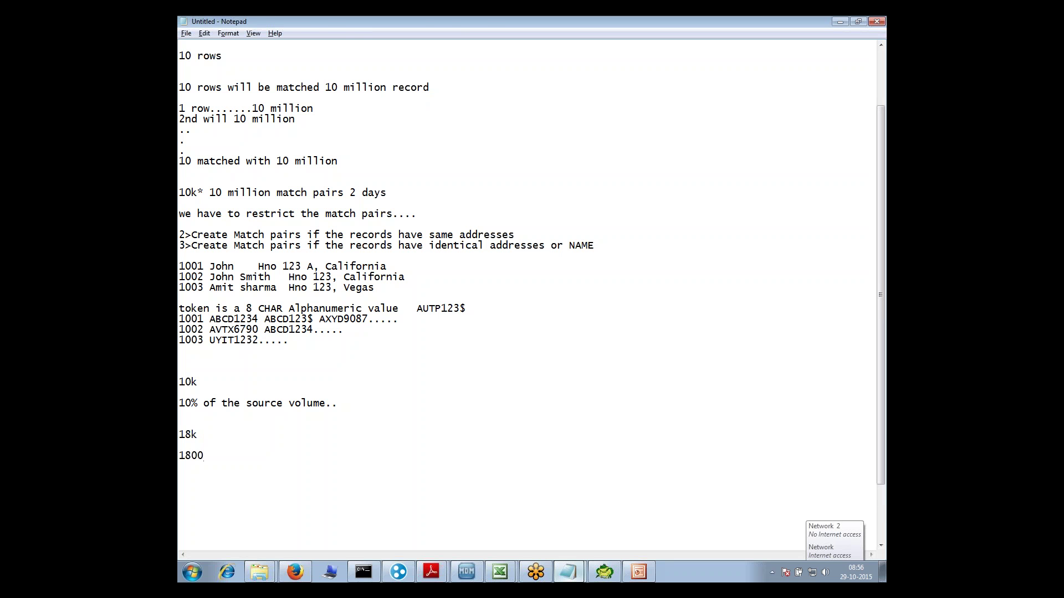
# Return to the Hub Console and set Number of rows per match job batch cycle to 1000
pyautogui.hotkey('alt', 'Tab')
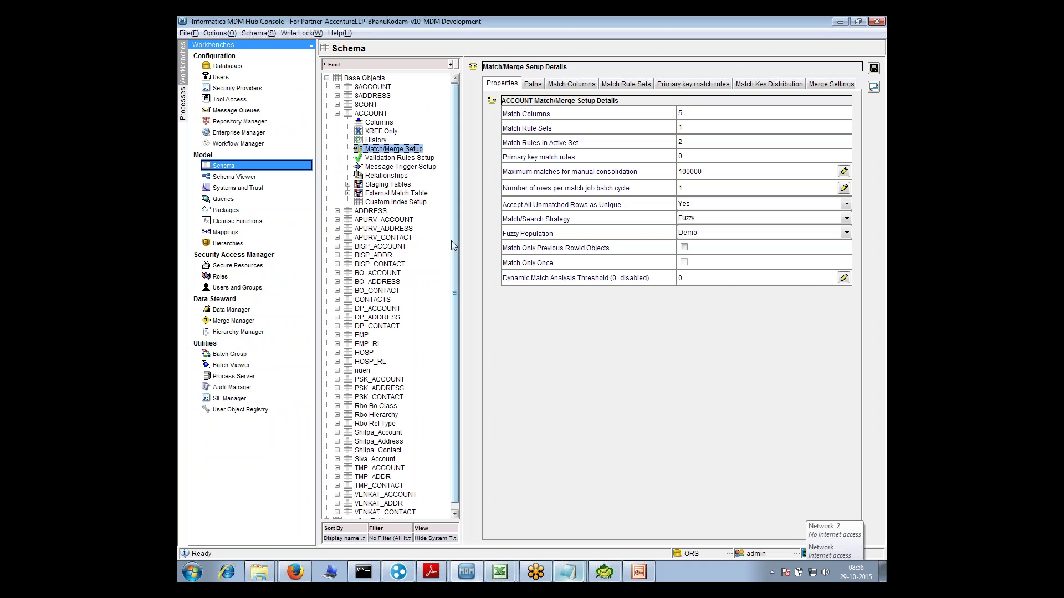
pyautogui.click(695, 190)
pyautogui.write('00')
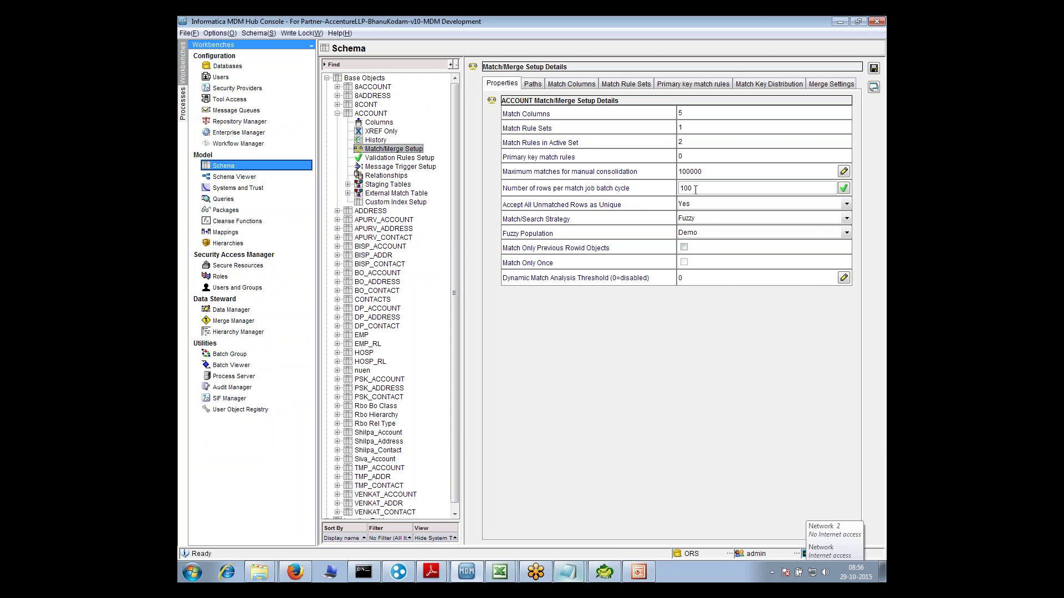
pyautogui.write('0')
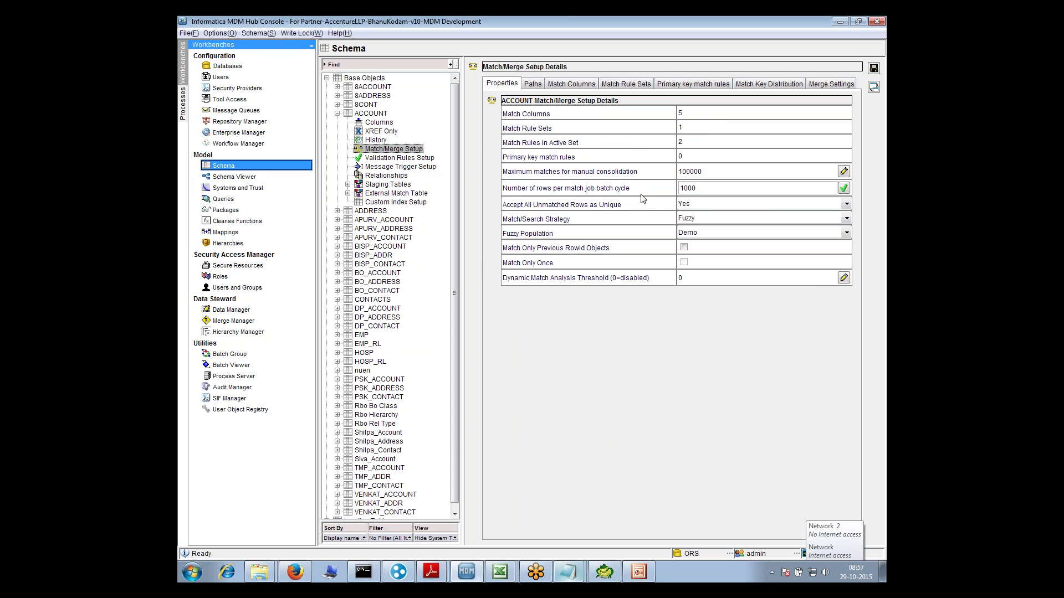
# Save the changed match/merge settings, open the ACCOUNT base object's properties, and collapse its tree node
pyautogui.click(368, 116)
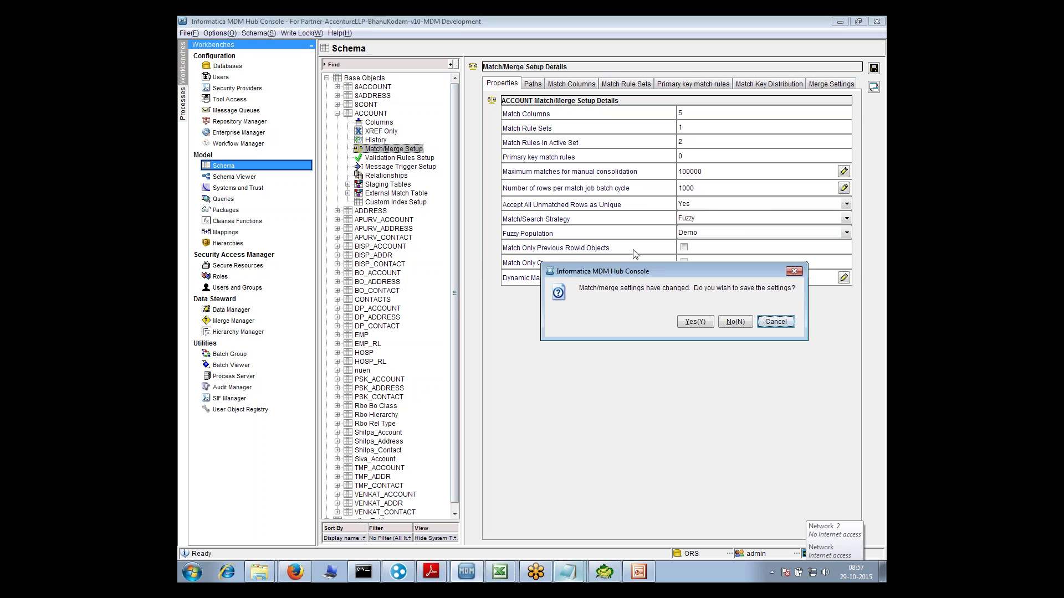
pyautogui.click(760, 324)
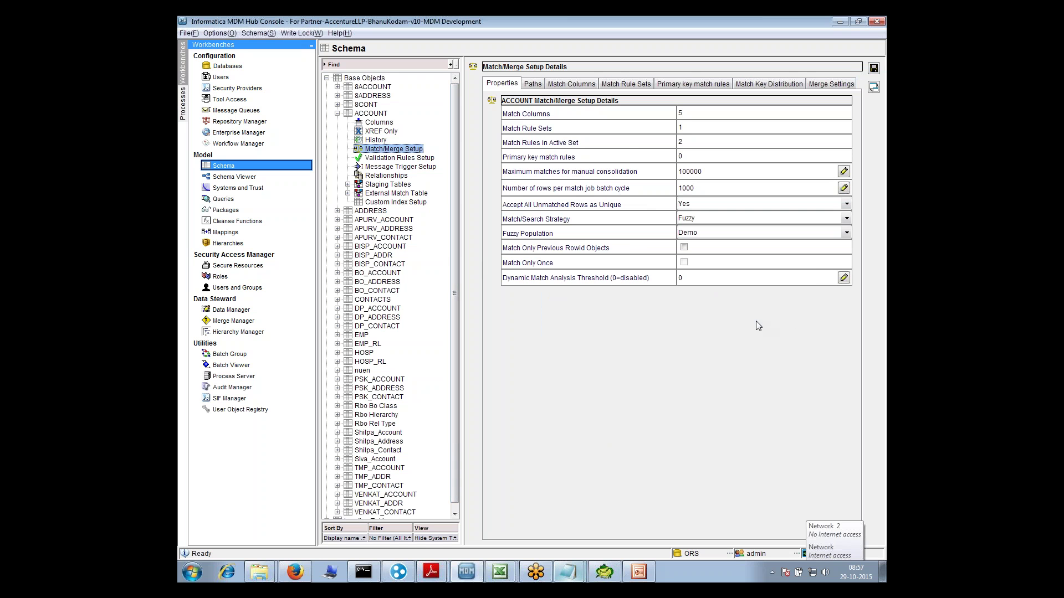
pyautogui.click(355, 114)
pyautogui.click(679, 324)
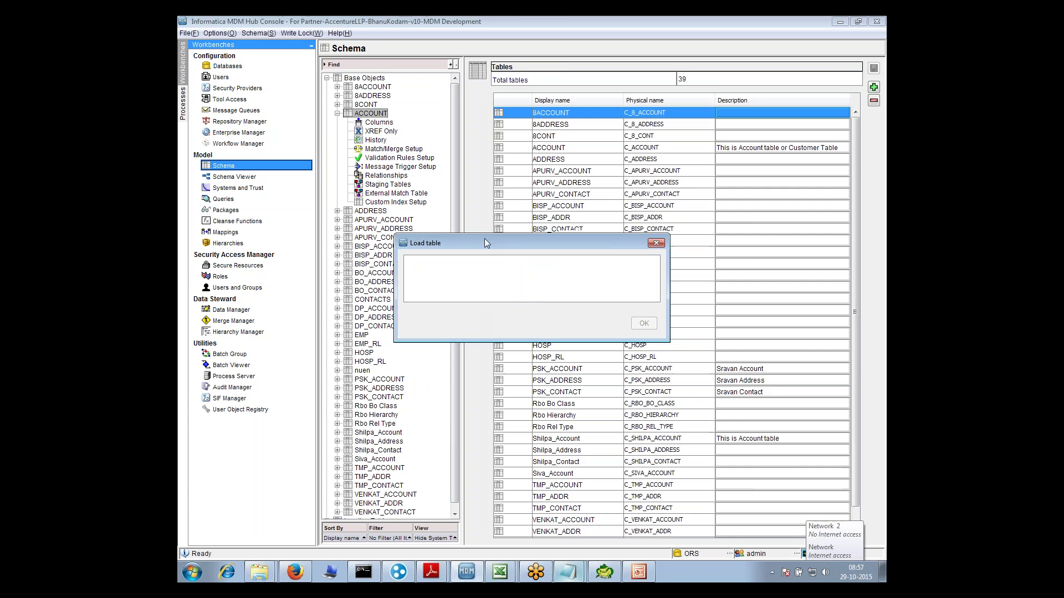
pyautogui.doubleClick(356, 115)
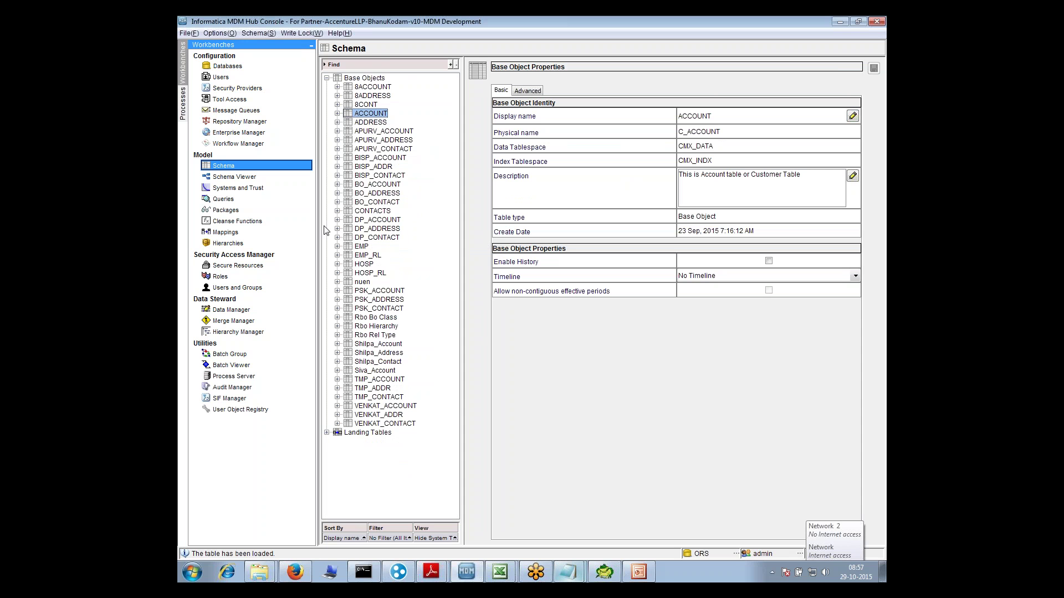
# Show system tables in the schema tree and expand the System Tables node
pyautogui.click(327, 433)
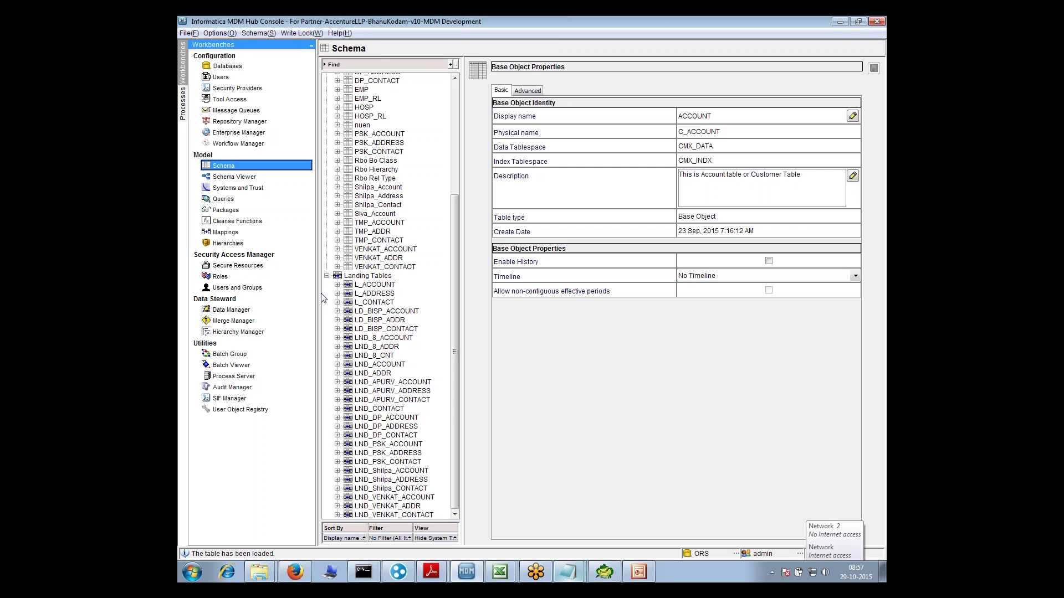
pyautogui.click(327, 276)
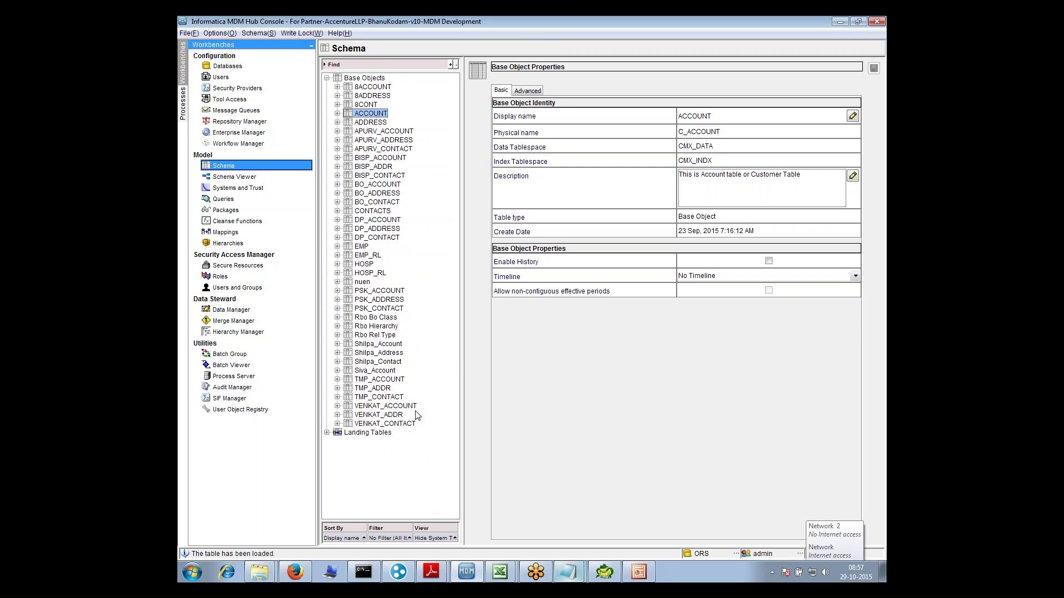
pyautogui.click(436, 539)
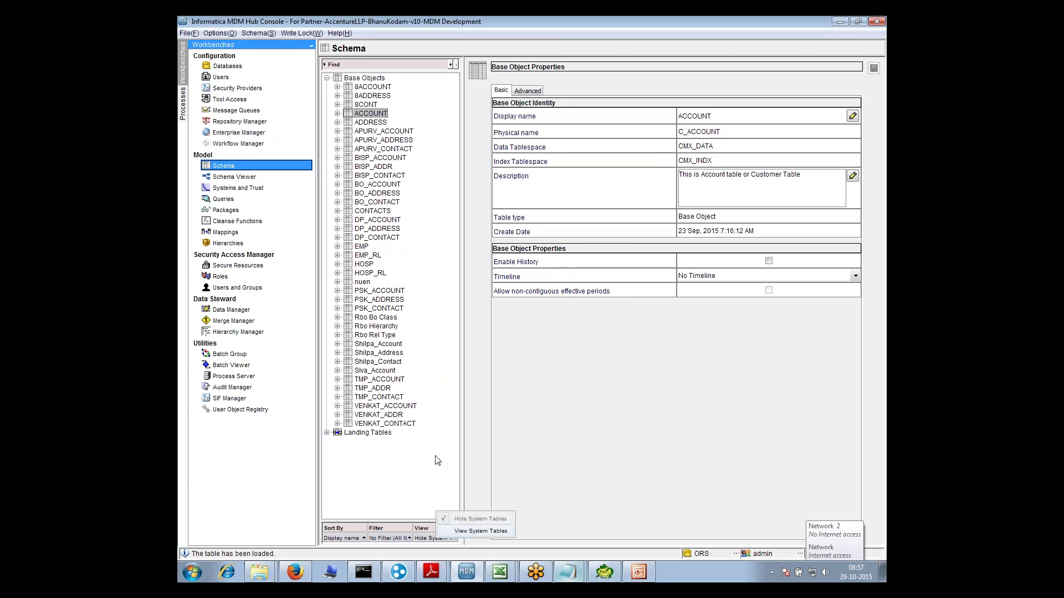
pyautogui.click(480, 531)
pyautogui.click(328, 96)
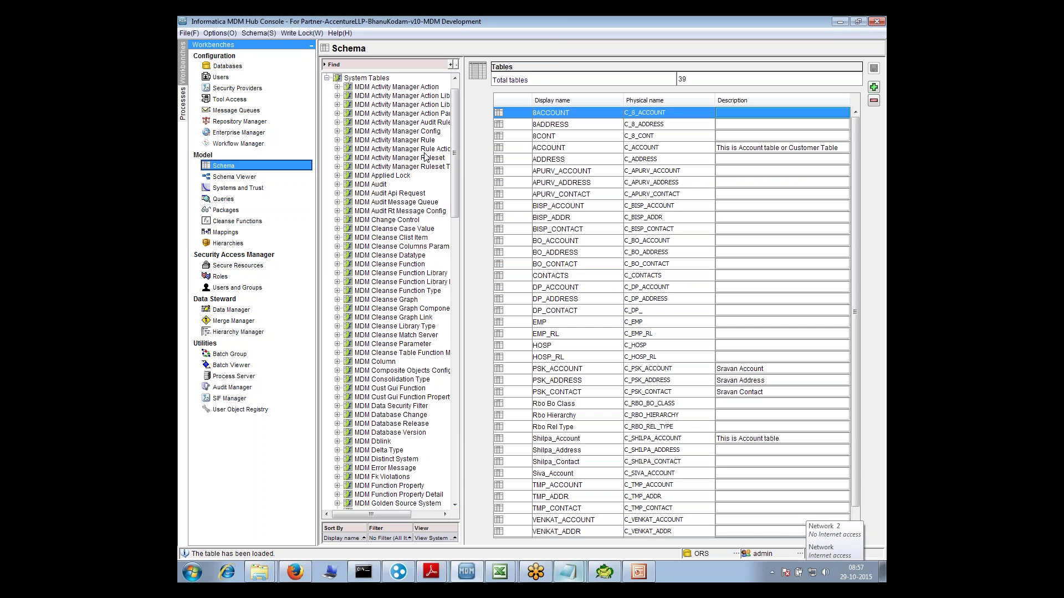
# Widen the schema tree and view the details of the MDM Match Path Comp Filter and MDM Match Rule system tables
pyautogui.moveTo(456, 172); pyautogui.dragTo(443, 331)
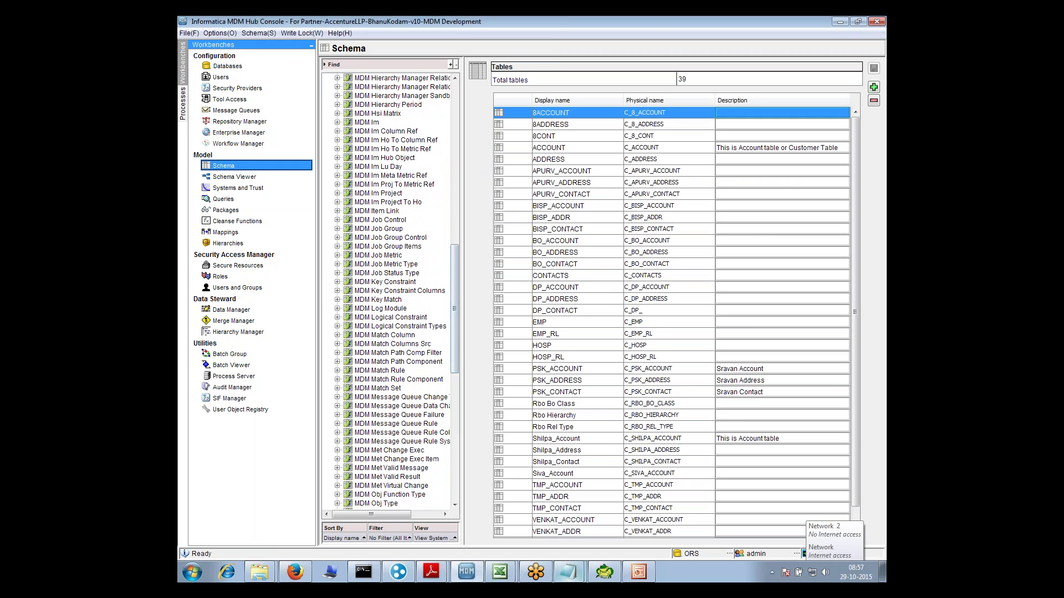
pyautogui.moveTo(462, 339); pyautogui.dragTo(504, 339)
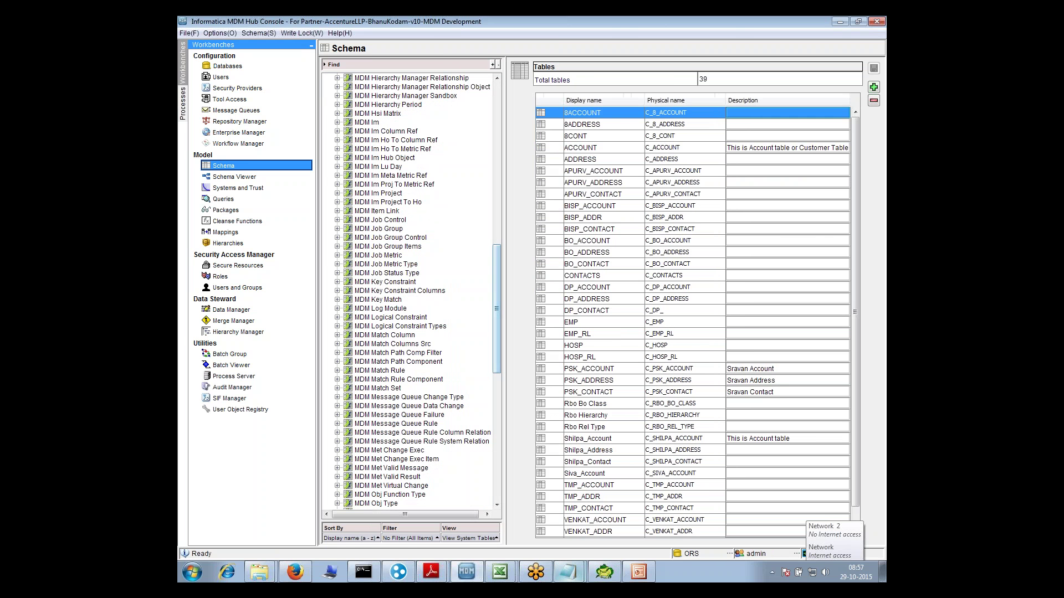
pyautogui.click(405, 354)
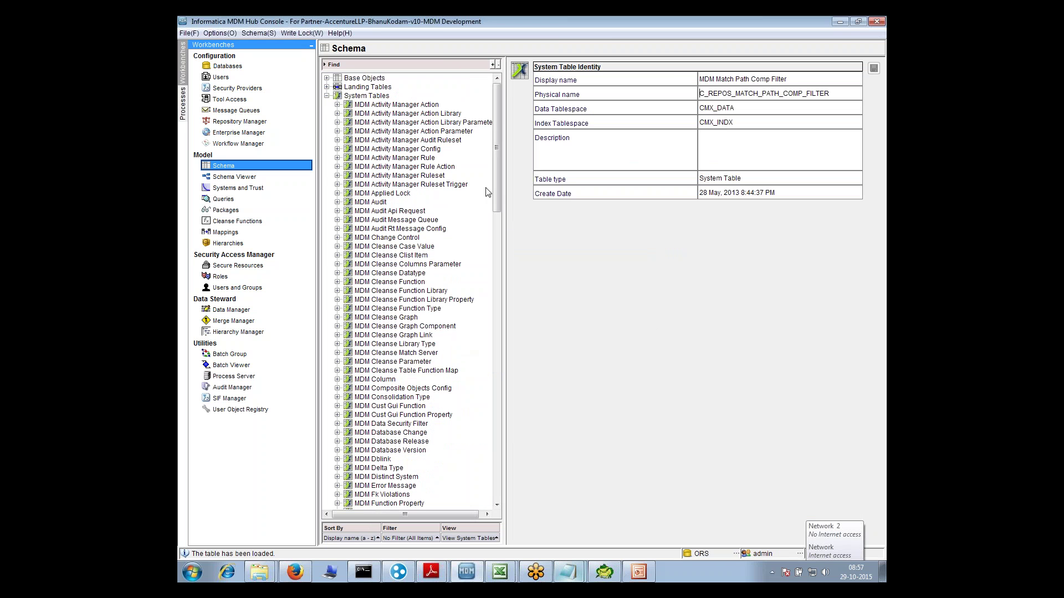
pyautogui.moveTo(487, 193); pyautogui.dragTo(486, 404)
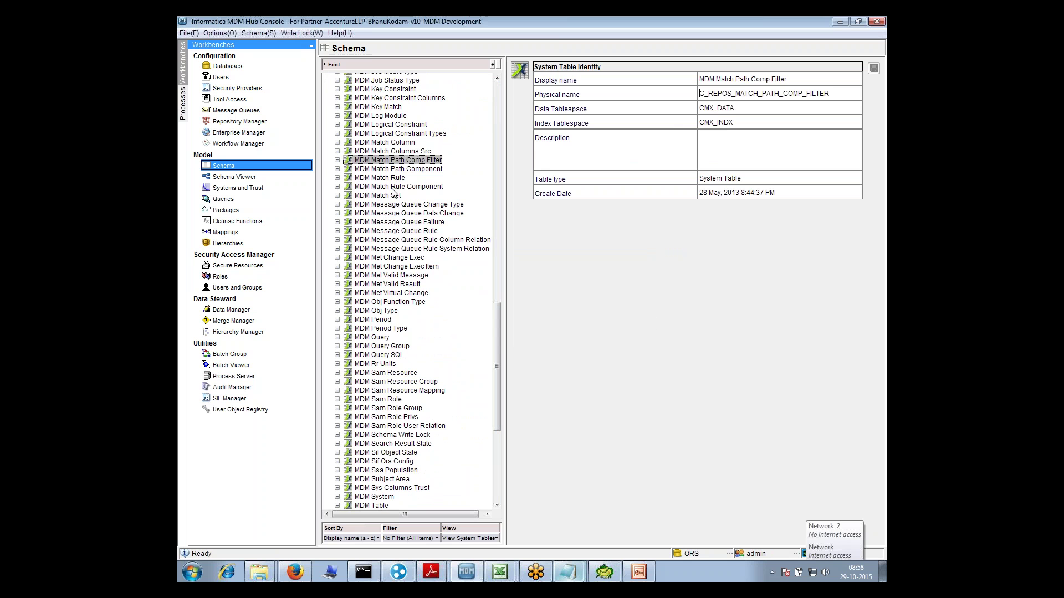
pyautogui.click(393, 179)
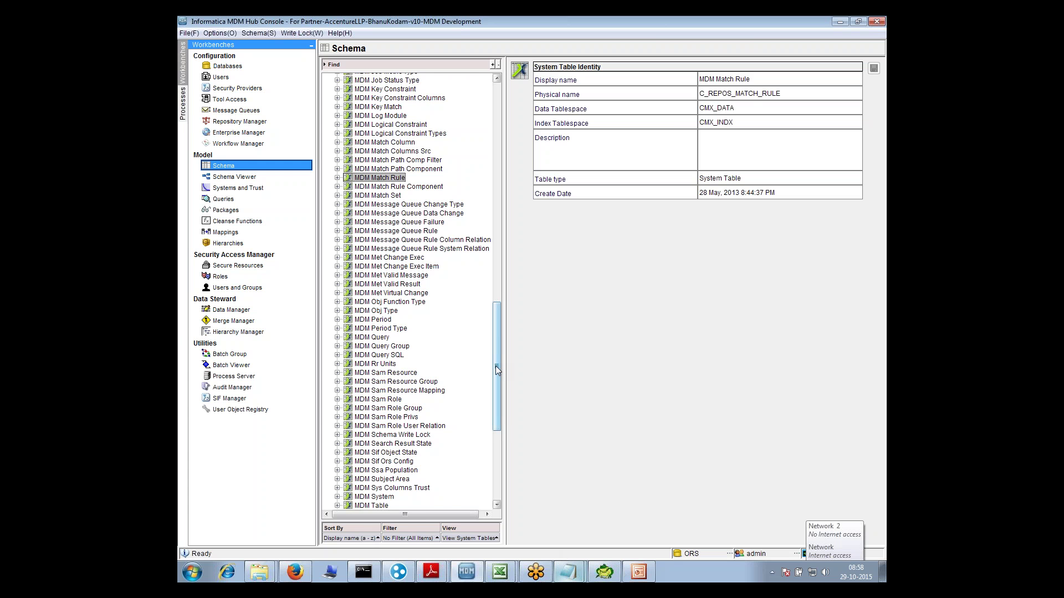
# Open the MDM Job Metric system table and copy its physical name, C_REPOS_JOB_METRIC
pyautogui.moveTo(500, 367); pyautogui.dragTo(498, 318)
pyautogui.click(402, 228)
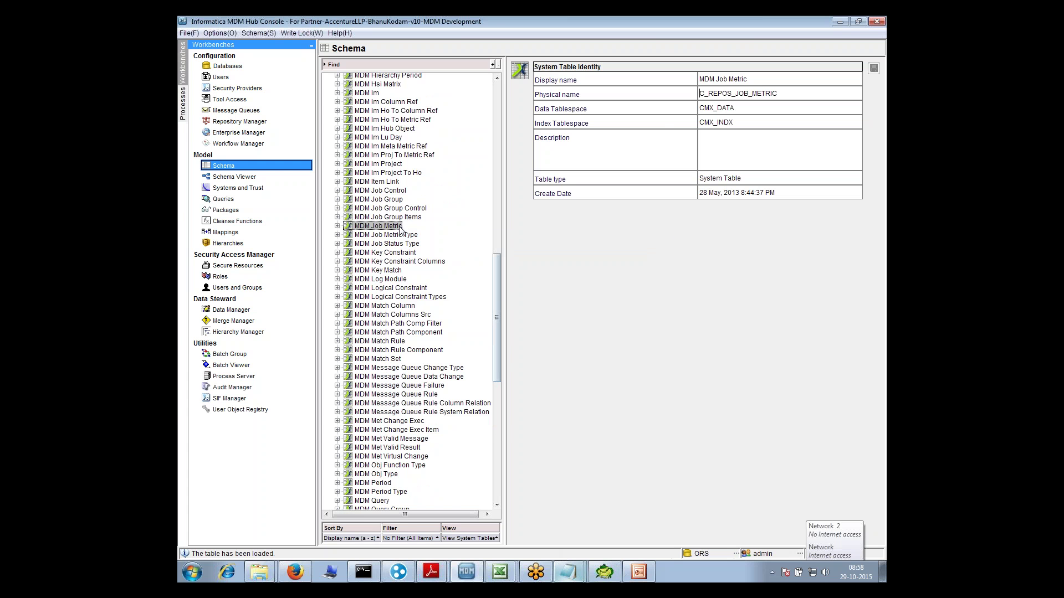
pyautogui.doubleClick(401, 228)
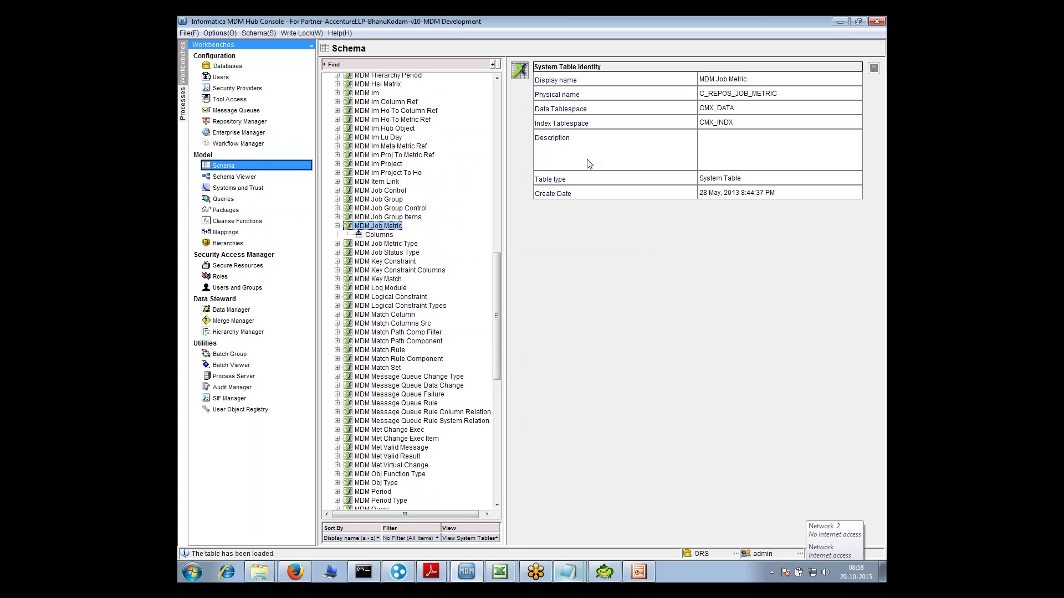
pyautogui.moveTo(778, 93); pyautogui.dragTo(697, 93)
pyautogui.hotkey('ctrl', 'c')
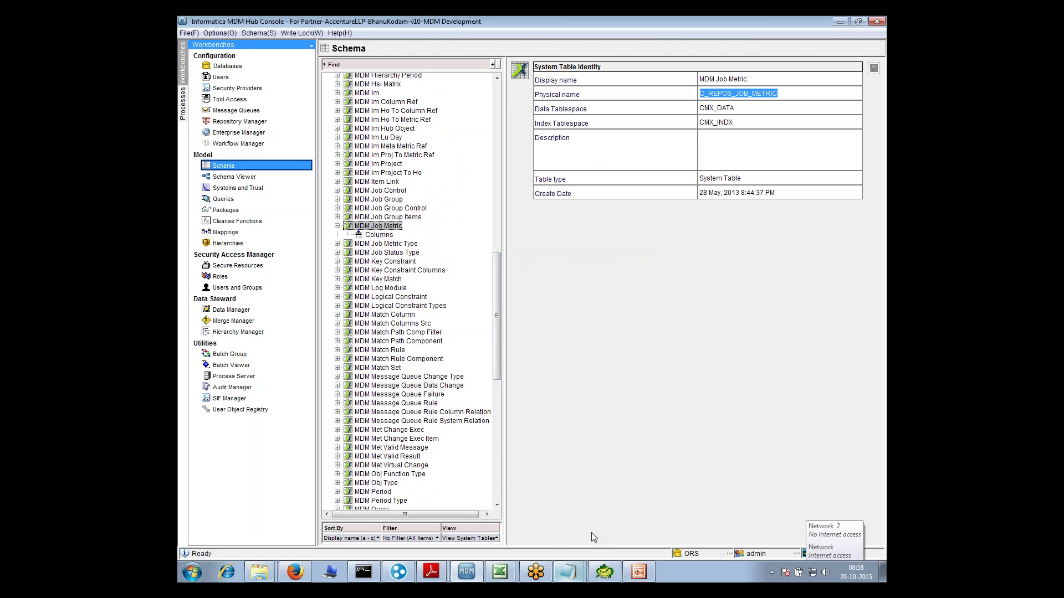
# Switch to Toad for Oracle, paste the copied table name, and run the query "select *from C_REPOS_JOB_METRIC"
pyautogui.click(604, 572)
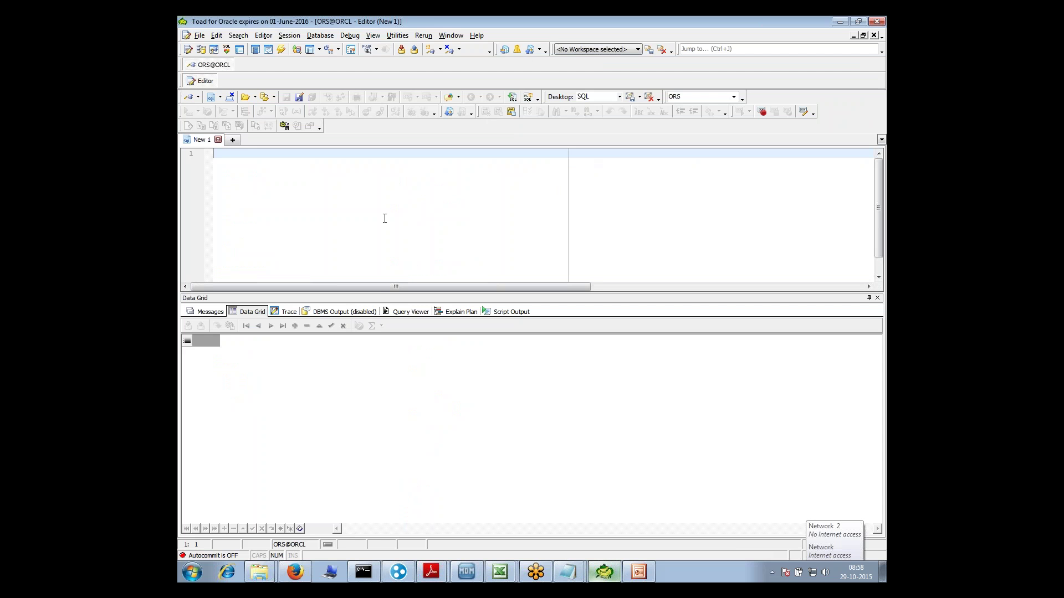
pyautogui.hotkey('ctrl', 'v')
pyautogui.click(199, 172)
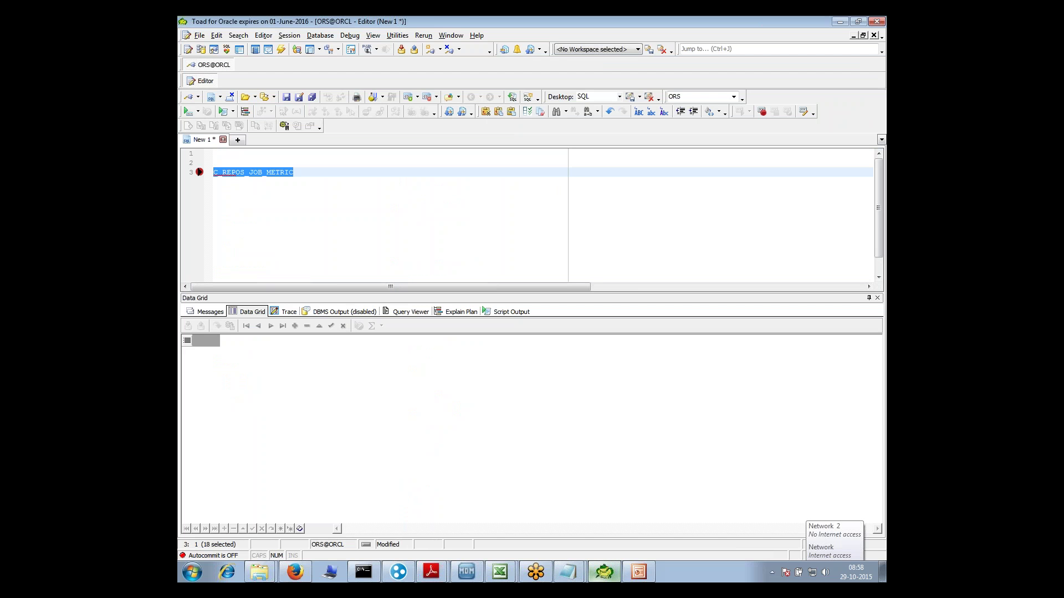
pyautogui.press('Home')
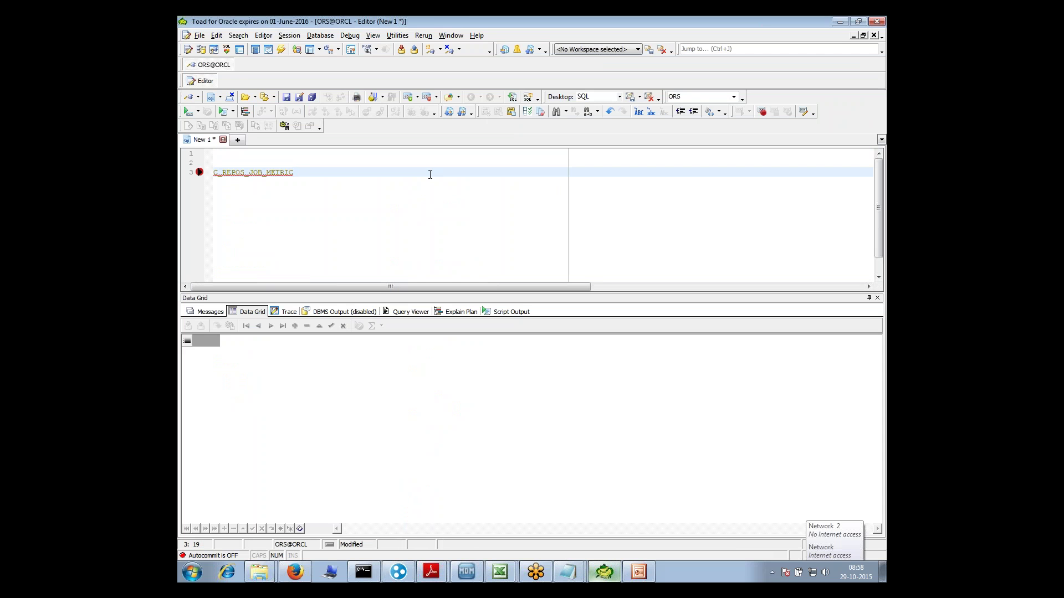
pyautogui.write('select ')
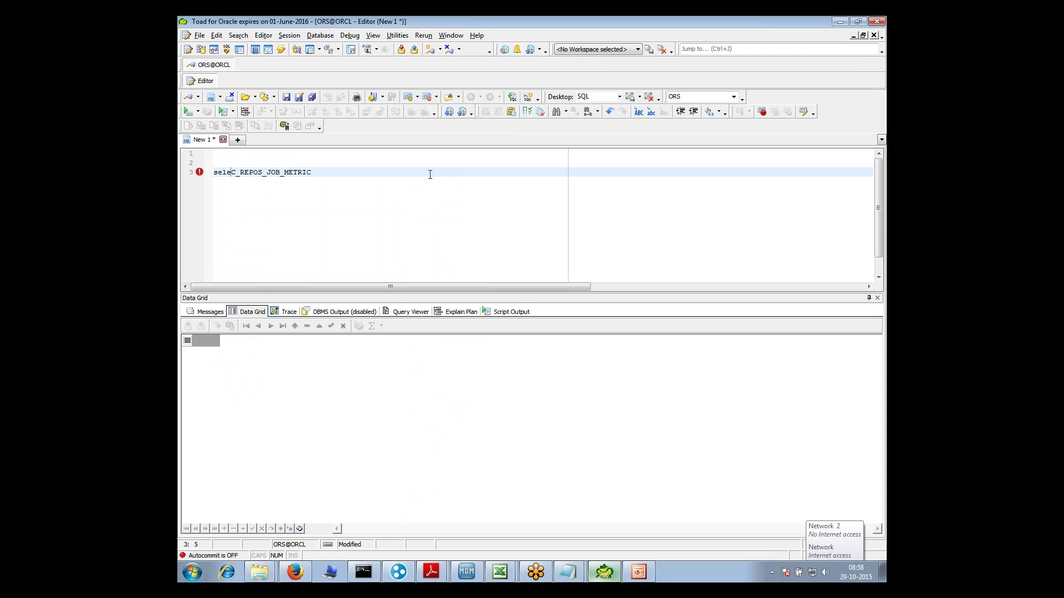
pyautogui.write('*from')
pyautogui.press('Home')
pyautogui.hotkey('shift', 'End')
pyautogui.press('F9')
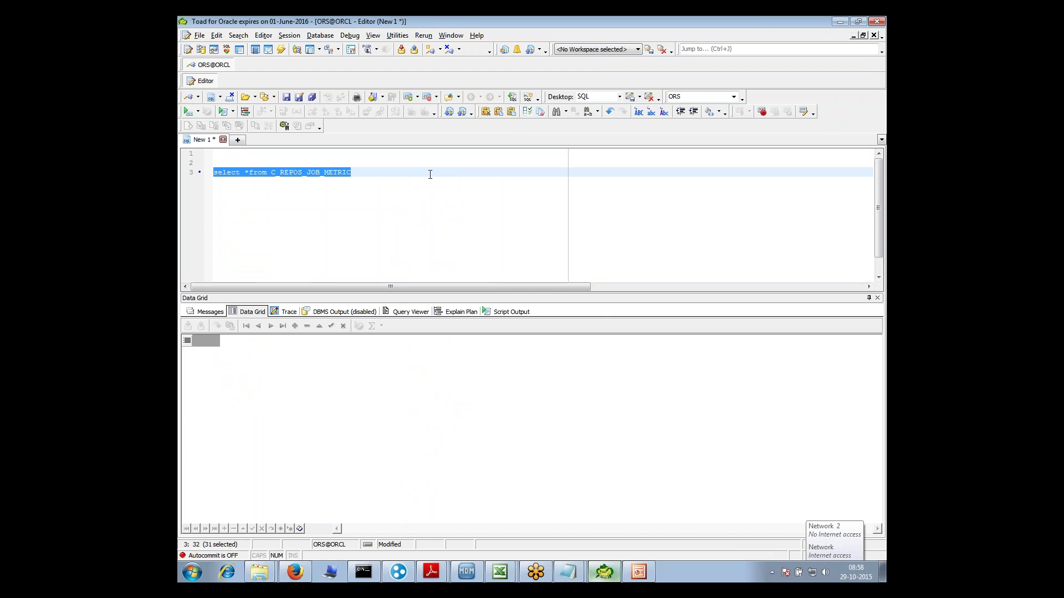
# Examine the job ID, metric type code, metric value and create date columns in the C_REPOS_JOB_METRIC results
pyautogui.click(368, 411)
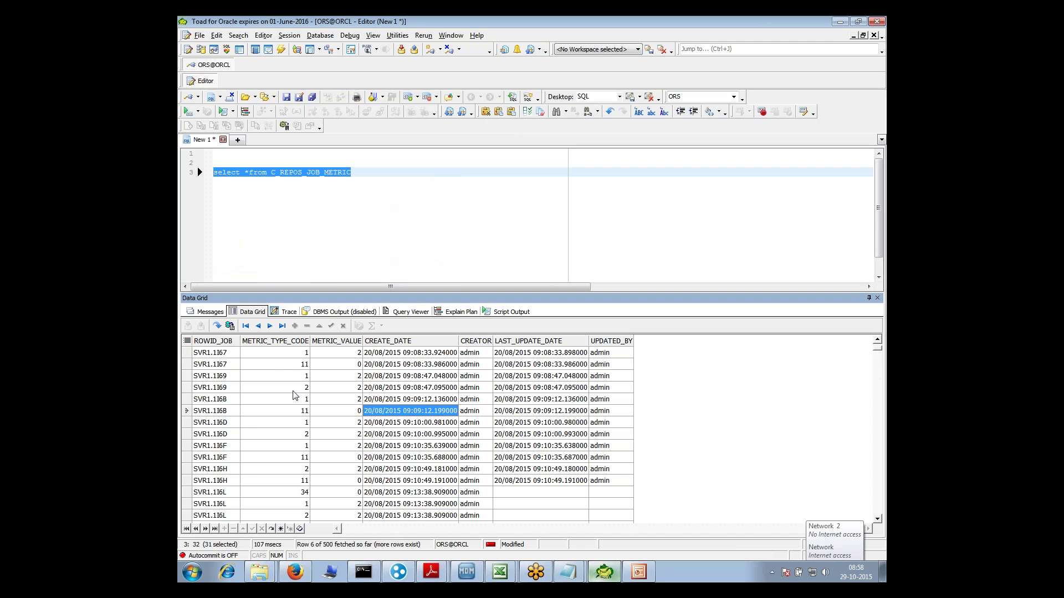
pyautogui.click(211, 355)
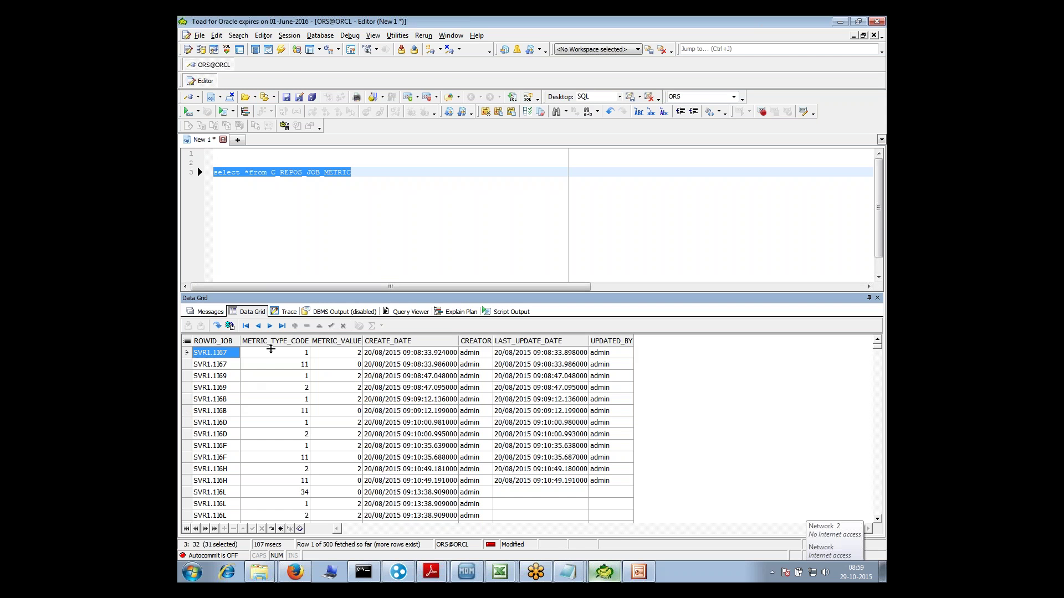
pyautogui.click(332, 388)
pyautogui.click(399, 411)
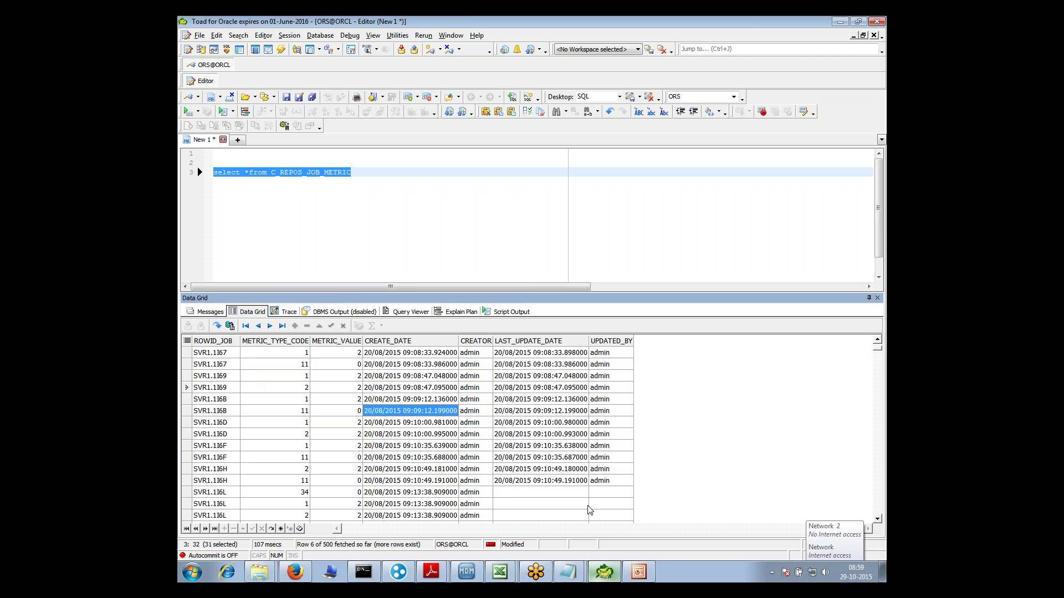
# Switch to the Informatica MDM Hub Console, open the MDM Job Control system table, and copy its physical name, C_REPOS_JOB_CONTROL
pyautogui.click(473, 566)
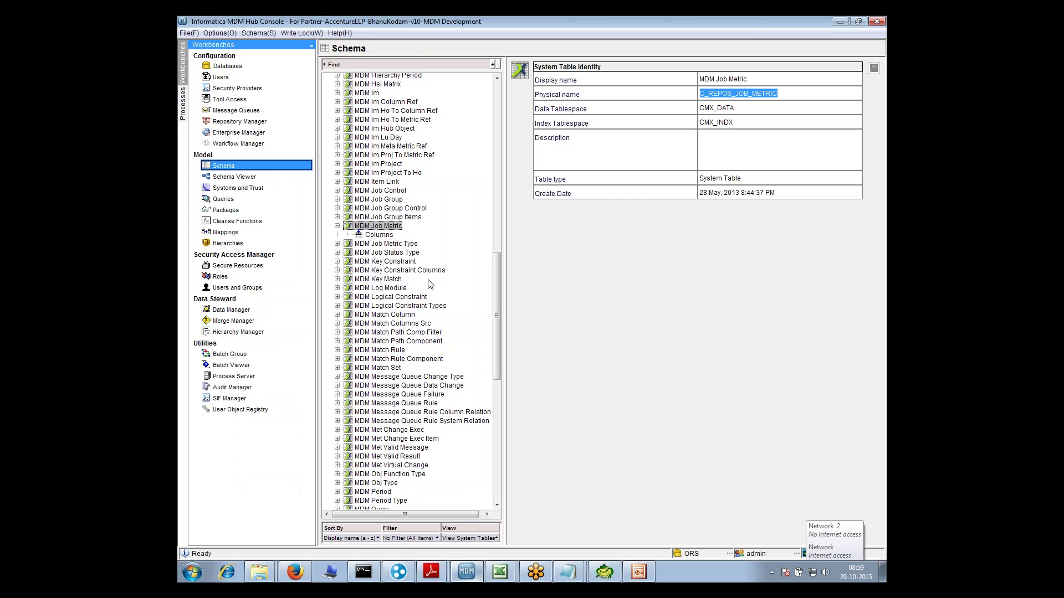
pyautogui.doubleClick(388, 227)
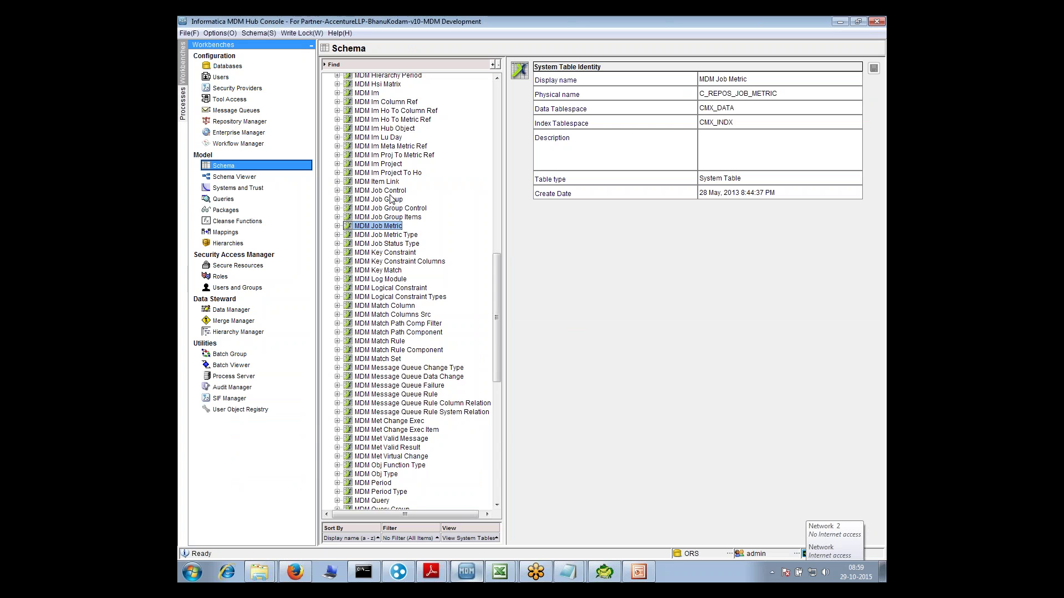
pyautogui.click(386, 198)
pyautogui.click(386, 192)
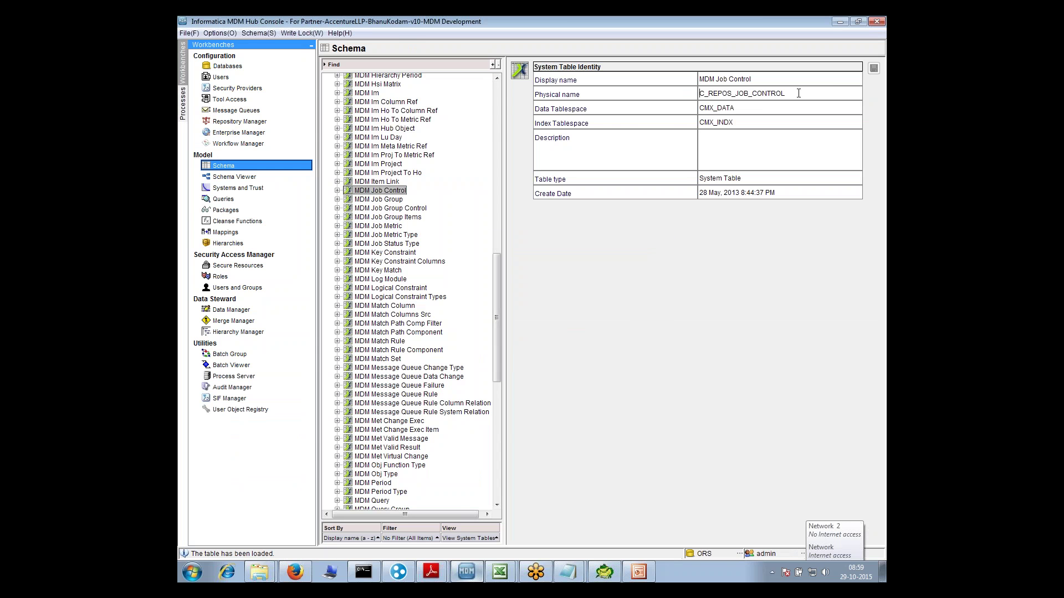
# Switch to Toad for Oracle and begin a new "select" statement below the existing query
pyautogui.hotkey('alt', 'Tab')
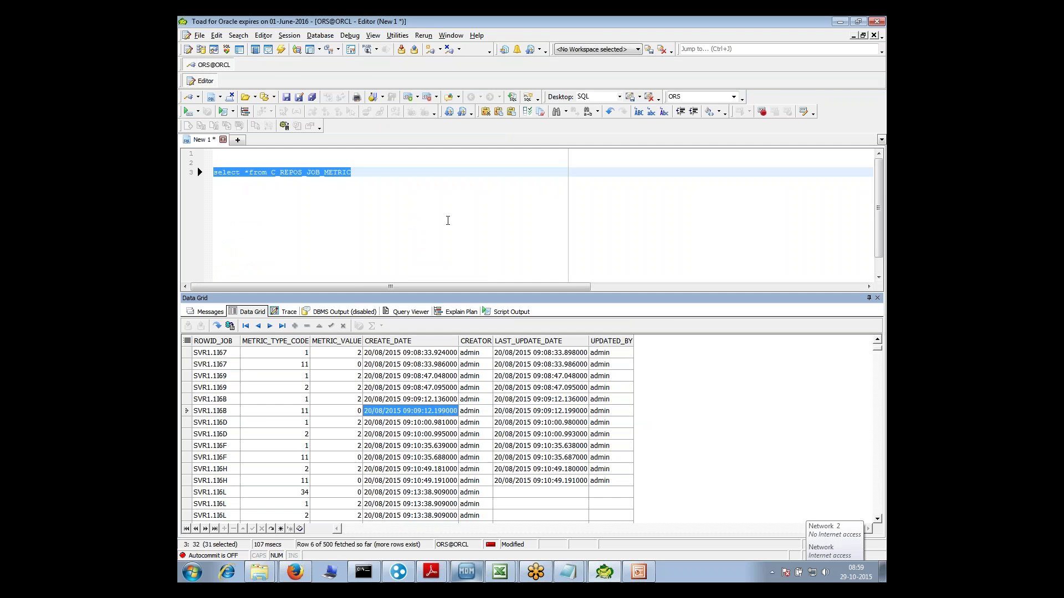
pyautogui.click(448, 219)
pyautogui.press('Return')
pyautogui.press('Return')
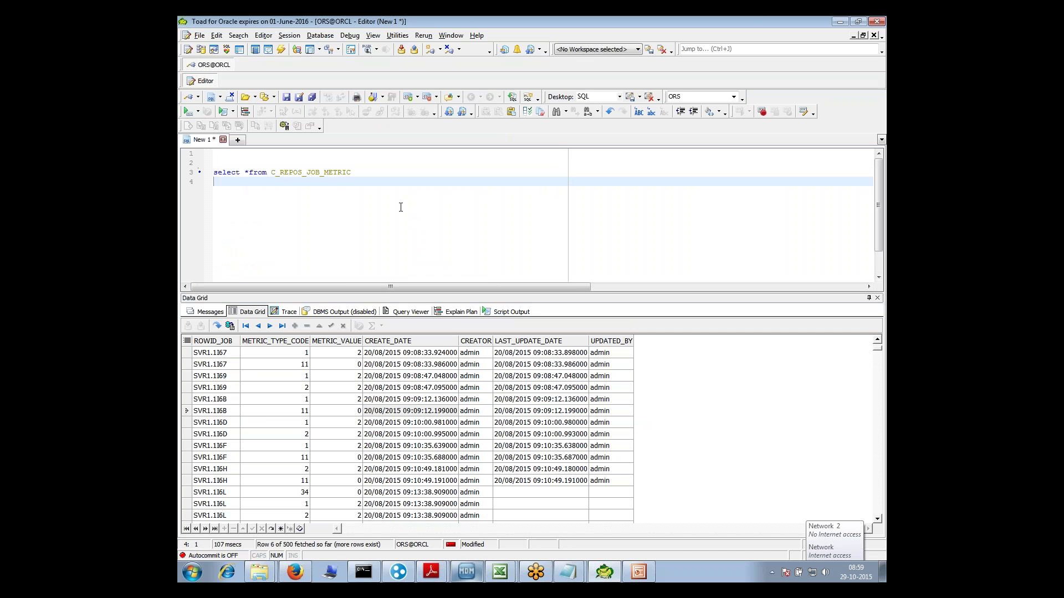
pyautogui.write('select')
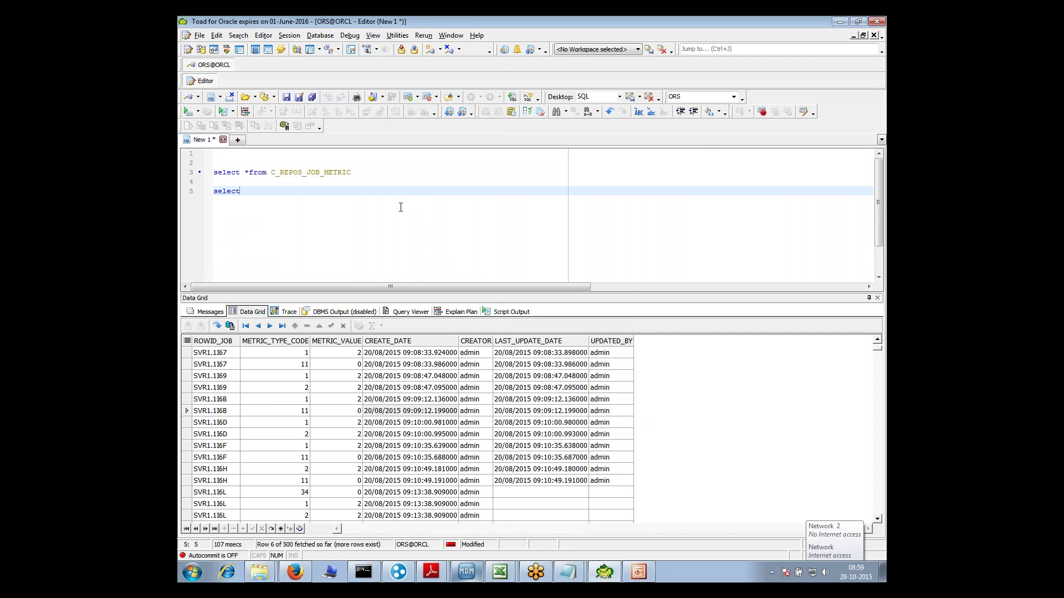
# Switch to the Informatica MDM Hub Console and compare the details of the MDM Job Metric and MDM Job Control system tables
pyautogui.hotkey('alt', 'Tab')
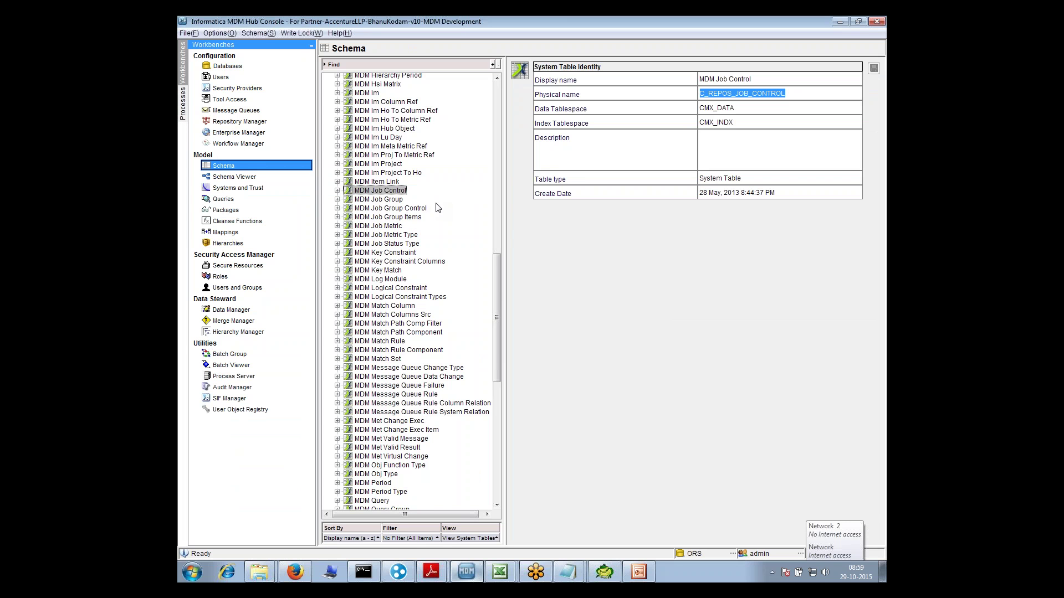
pyautogui.click(389, 227)
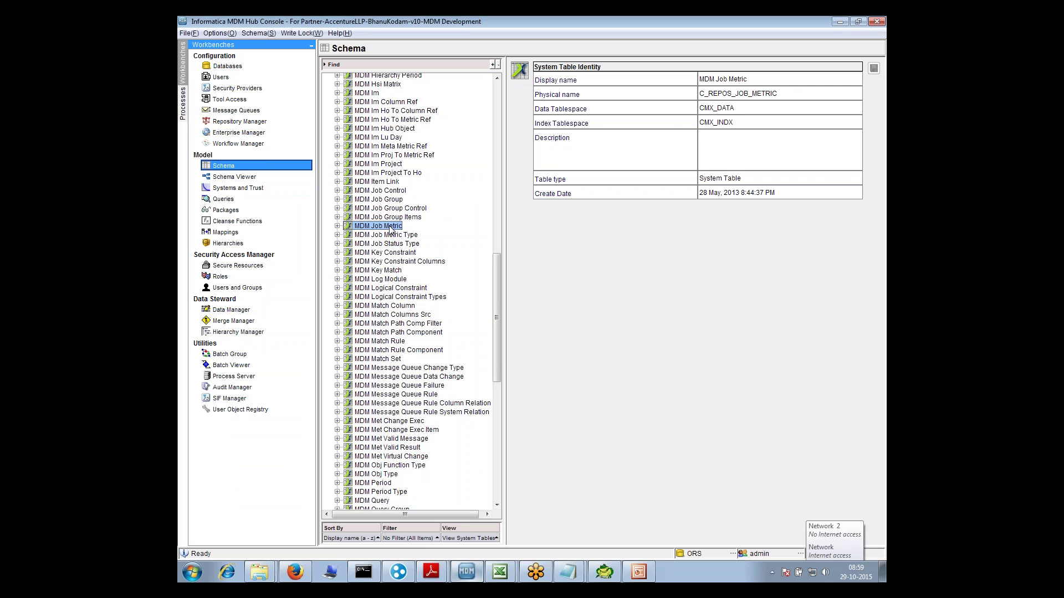
pyautogui.click(388, 192)
# Switch to Toad for Oracle and examine the metric type codes and metric values for the first jobs
pyautogui.hotkey('alt', 'Tab')
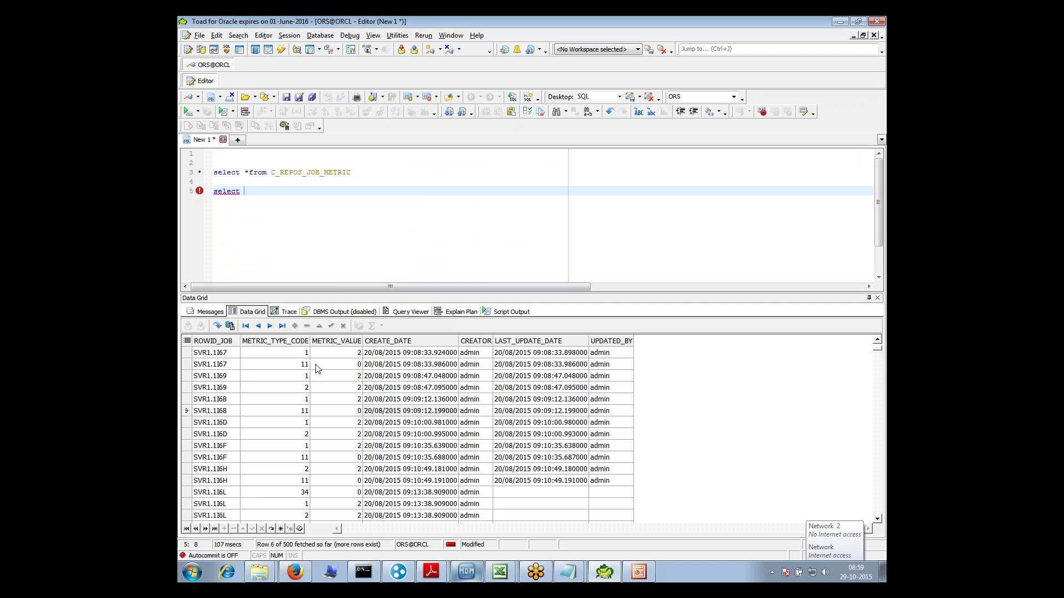
pyautogui.click(350, 354)
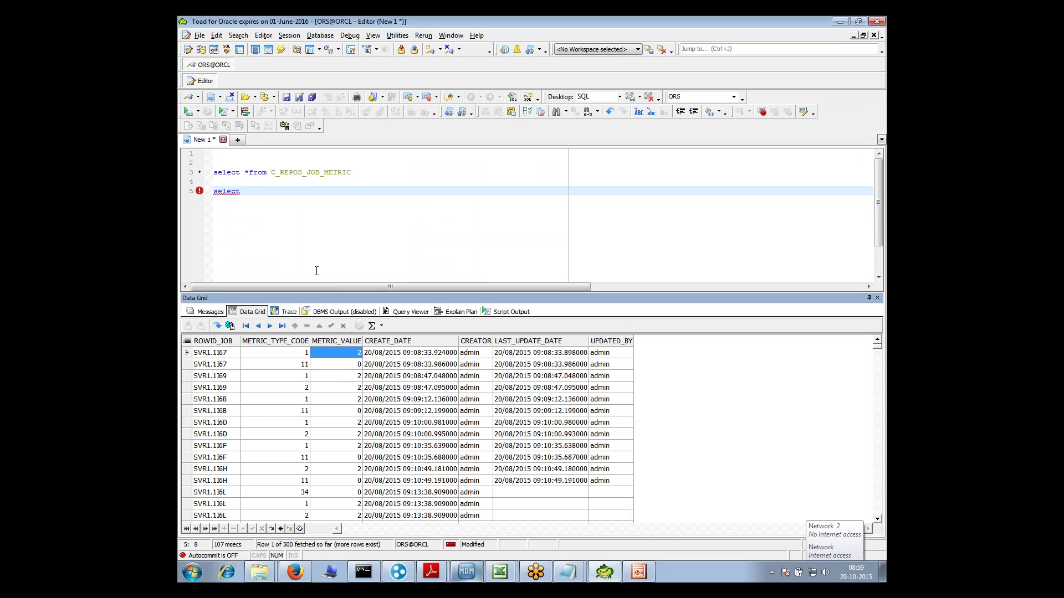
pyautogui.click(301, 364)
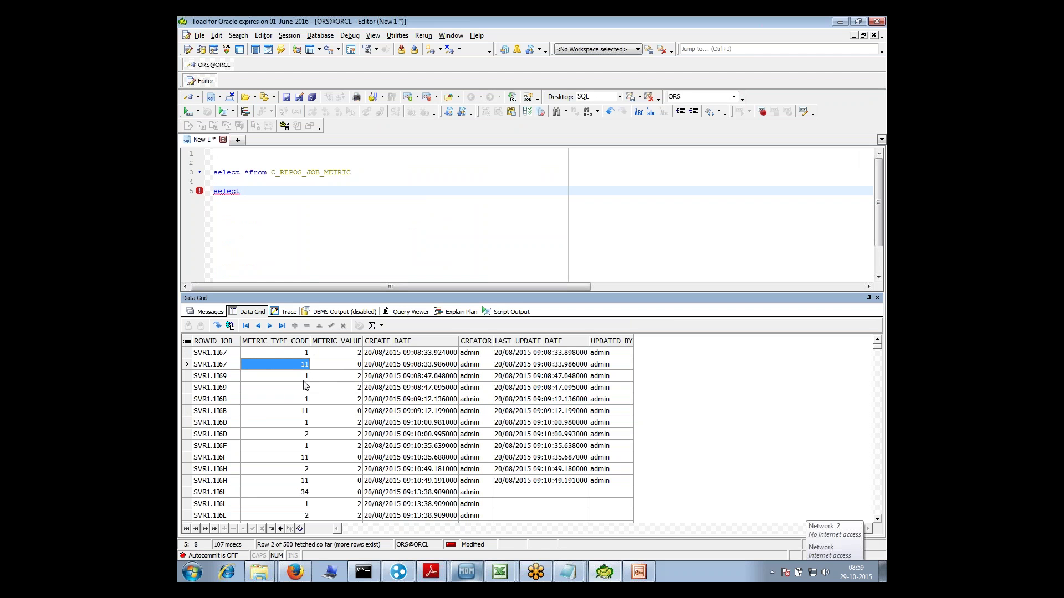
pyautogui.click(304, 380)
pyautogui.click(303, 364)
pyautogui.click(348, 386)
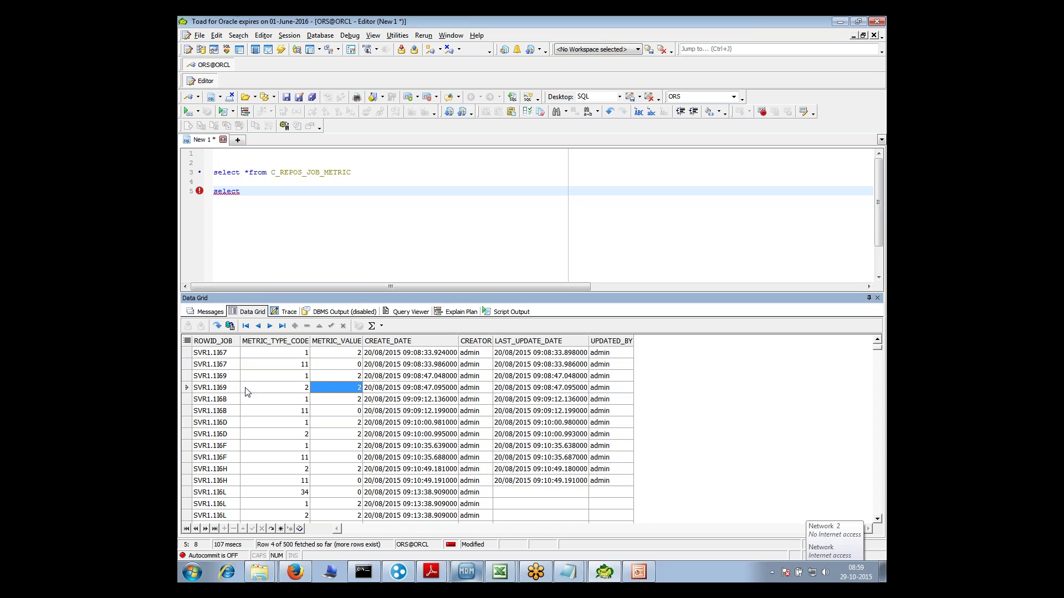
pyautogui.click(223, 368)
# Complete the second statement as "select 8from C_REPOS_JOB_CONTROL" and try to run it
pyautogui.click(255, 195)
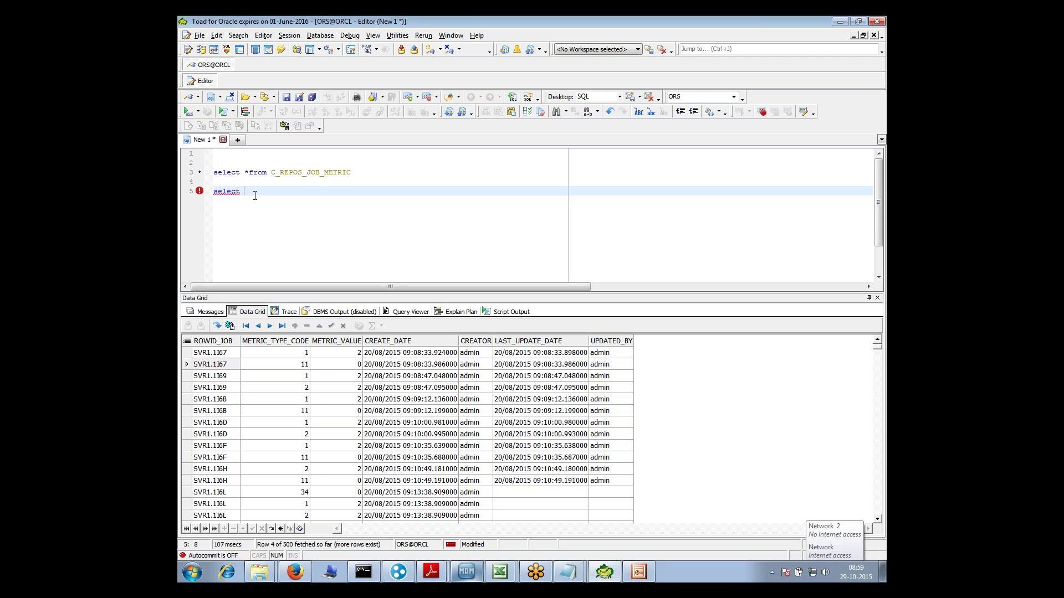
pyautogui.write('8from')
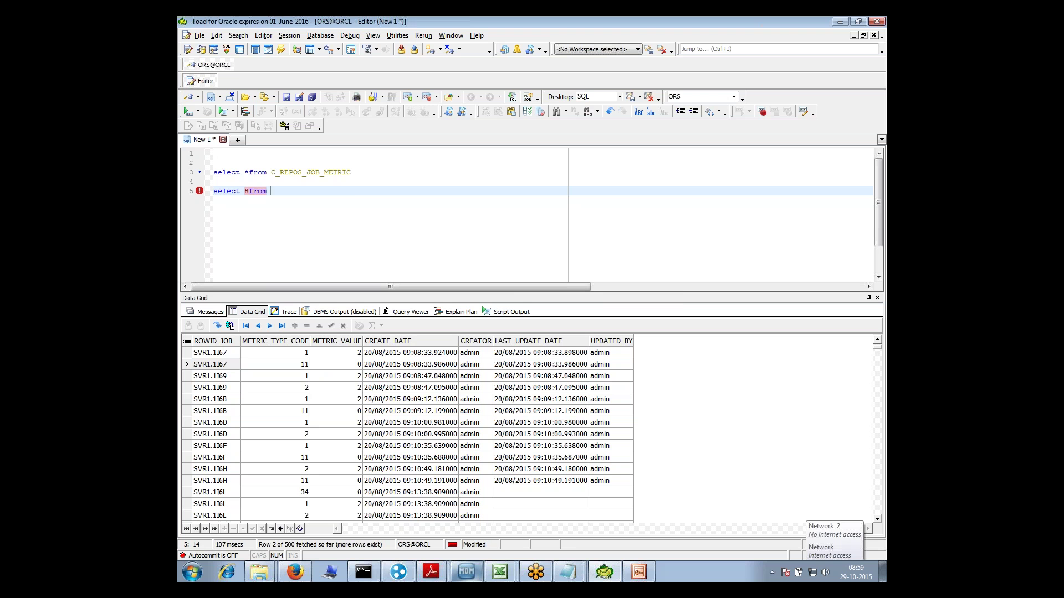
pyautogui.write('C_REPOS_JOB_CONTROL')
pyautogui.hotkey('shift', 'Home')
pyautogui.press('F9')
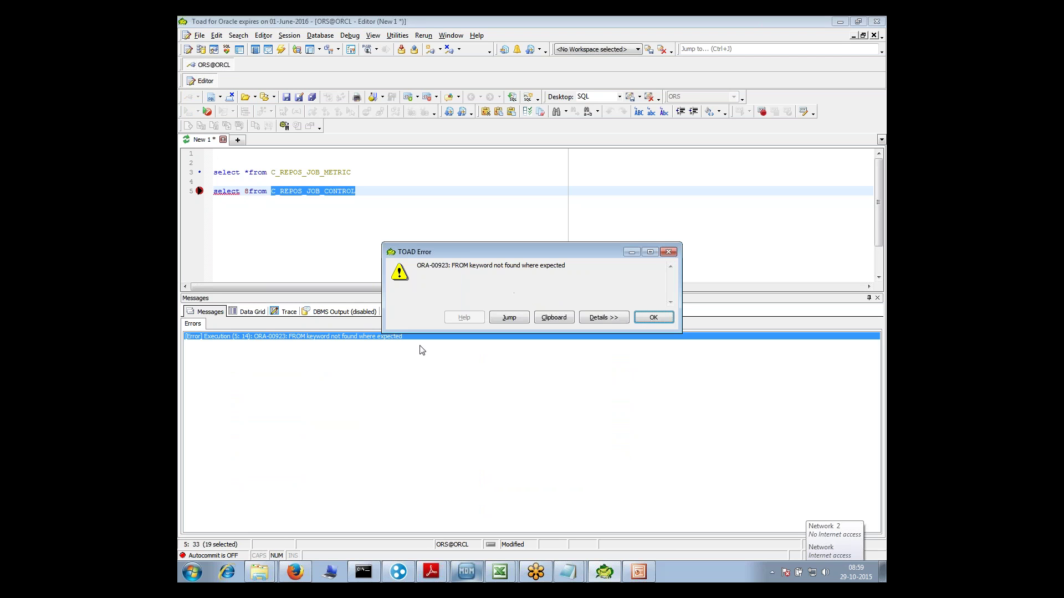
pyautogui.press('Return')
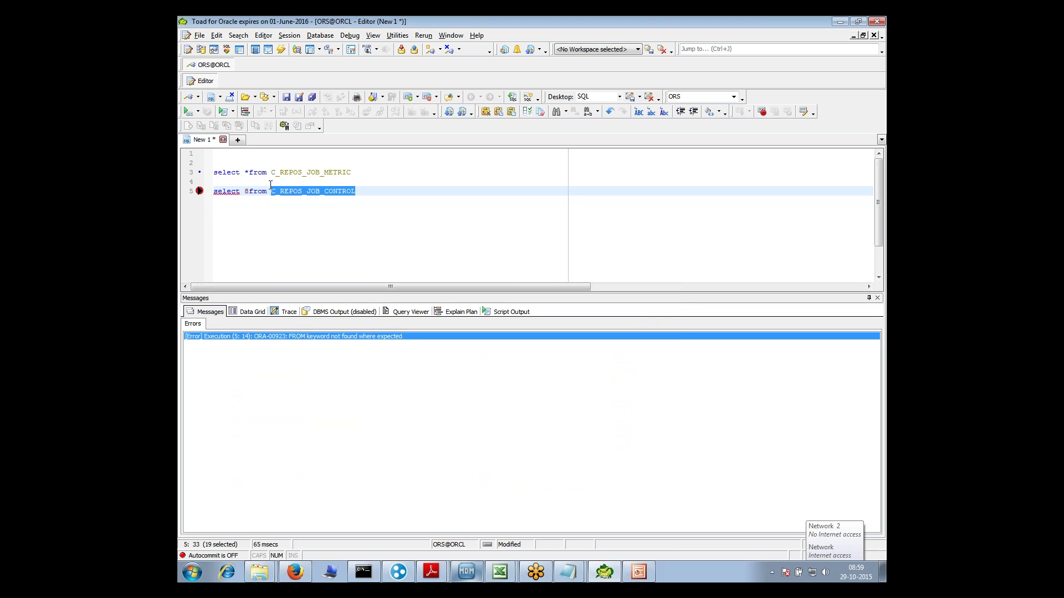
# Correct the second statement to "select *from C_REPOS_JOB_CONTROL" and run it
pyautogui.click(251, 194)
pyautogui.press('BackSpace')
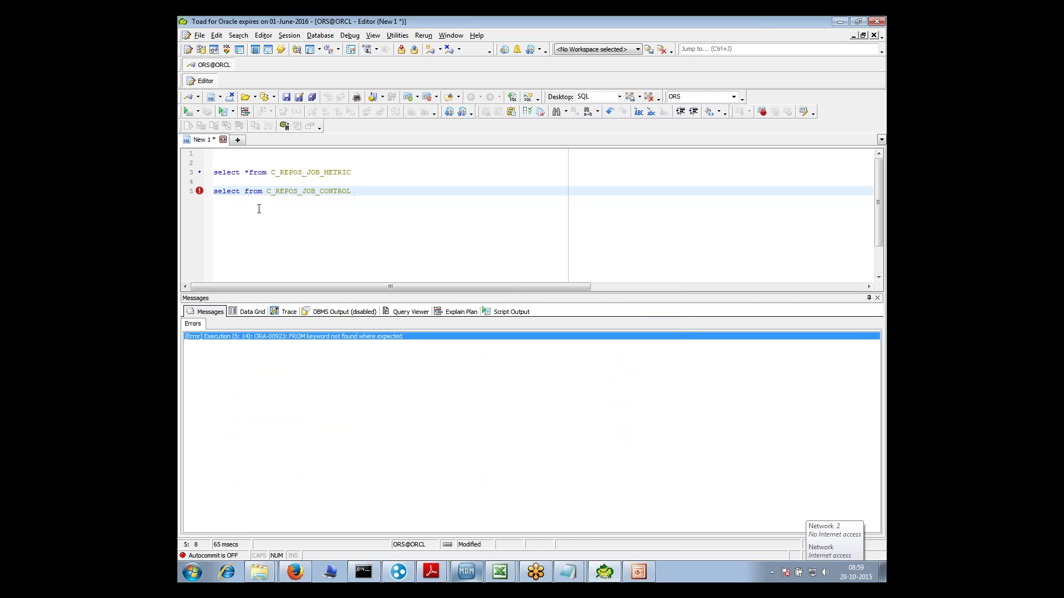
pyautogui.write('*')
pyautogui.press('Home')
pyautogui.hotkey('shift', 'End')
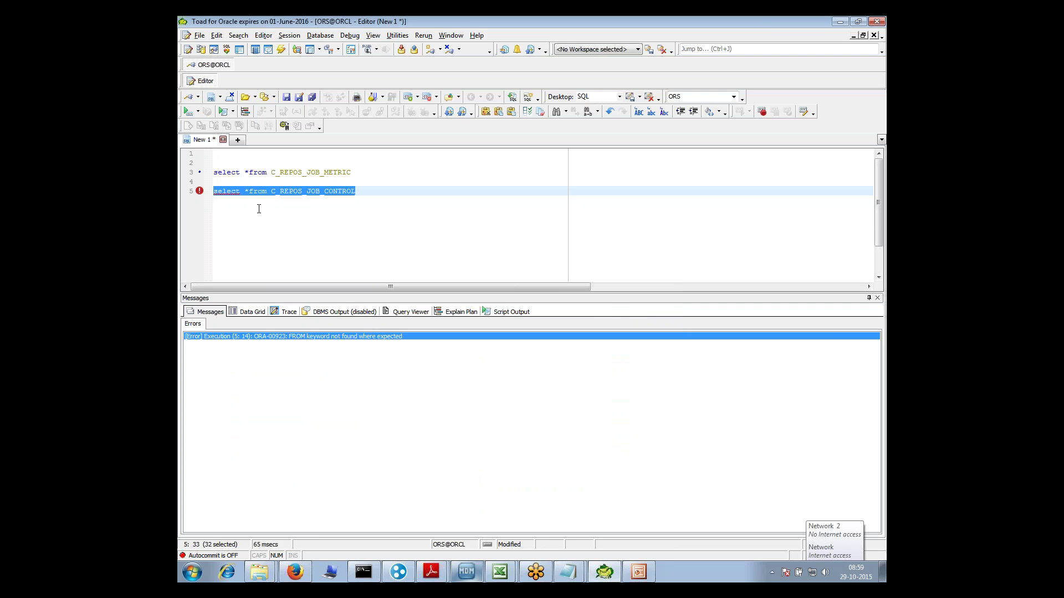
pyautogui.press('F9')
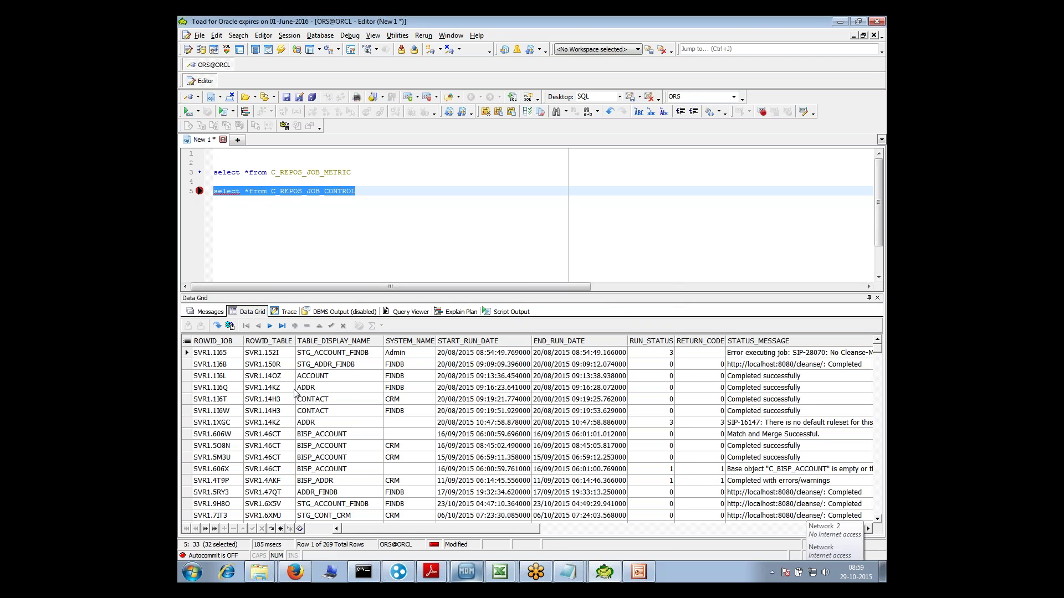
# Look across all columns of the C_REPOS_JOB_CONTROL results along a BISP_ACCOUNT row, and return to the first column
pyautogui.click(354, 459)
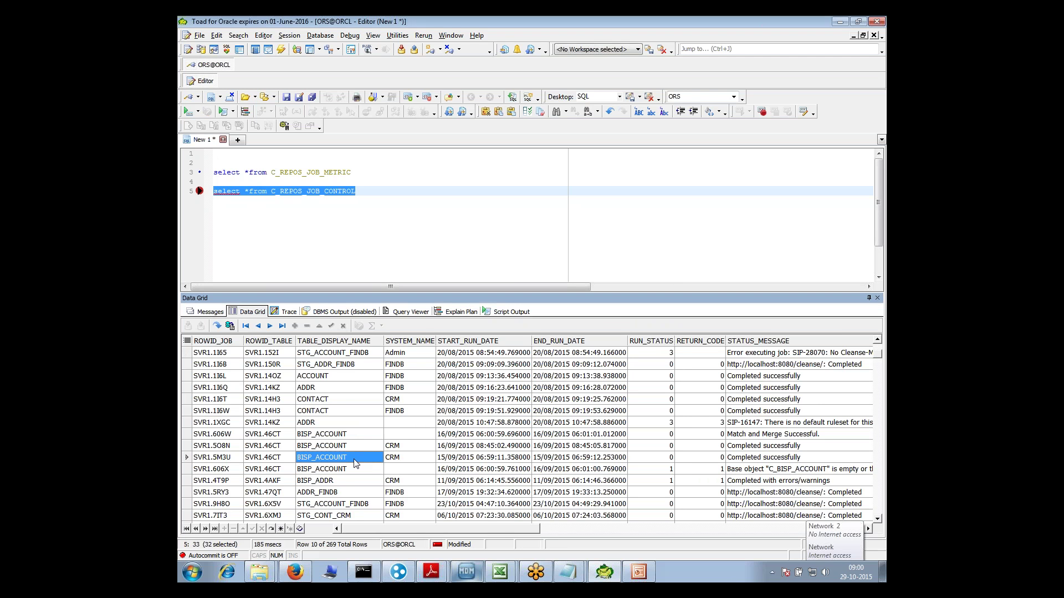
pyautogui.press('Right')
pyautogui.press('Right')
pyautogui.press('Right')
pyautogui.press('Right')
pyautogui.press('Right')
pyautogui.press('Right')
pyautogui.press('Right')
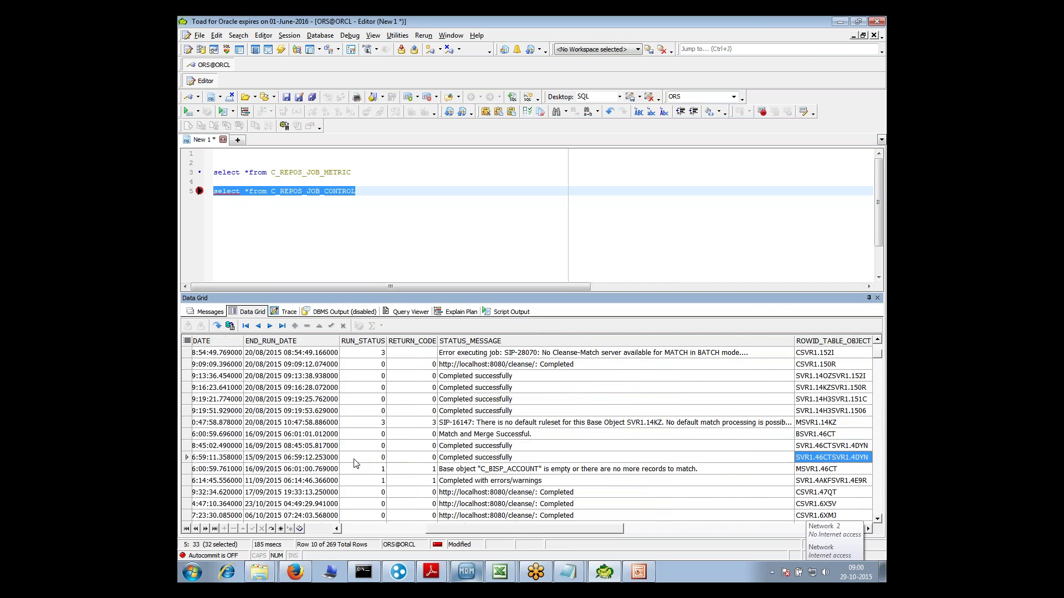
pyautogui.press('Right')
pyautogui.press('Right')
pyautogui.press('Right')
pyautogui.press('Right')
pyautogui.press('Right')
pyautogui.press('Right')
pyautogui.press('Right')
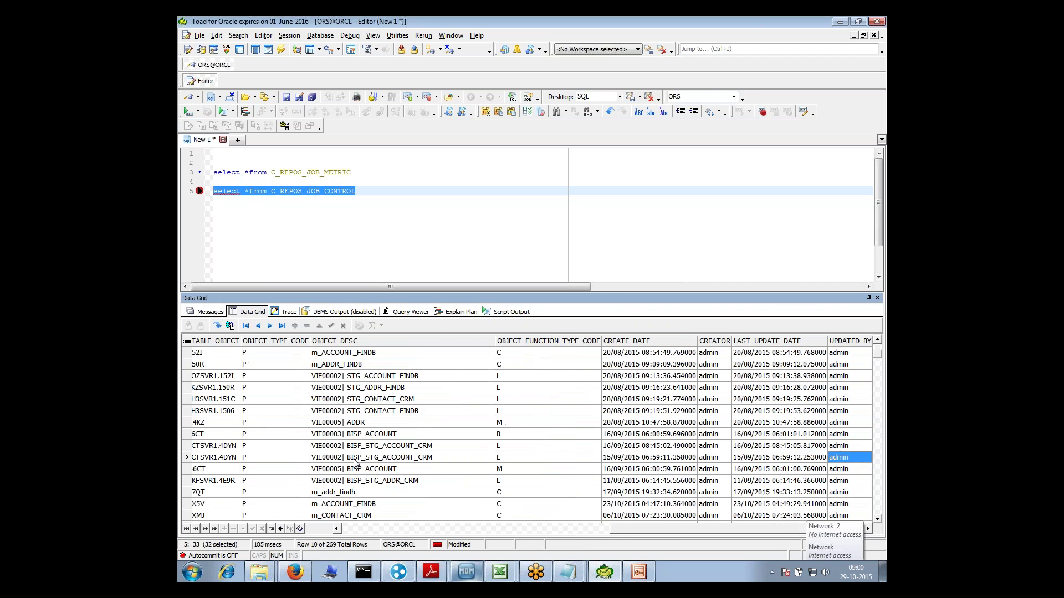
pyautogui.press('Right')
pyautogui.press('Right')
pyautogui.press('Left')
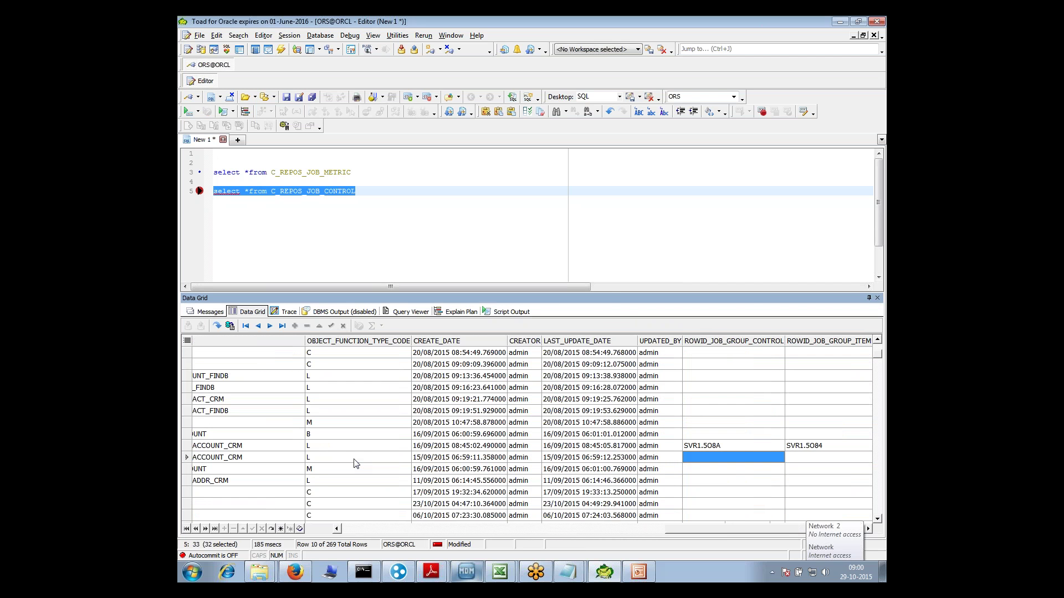
pyautogui.click(357, 464)
pyautogui.press('Home')
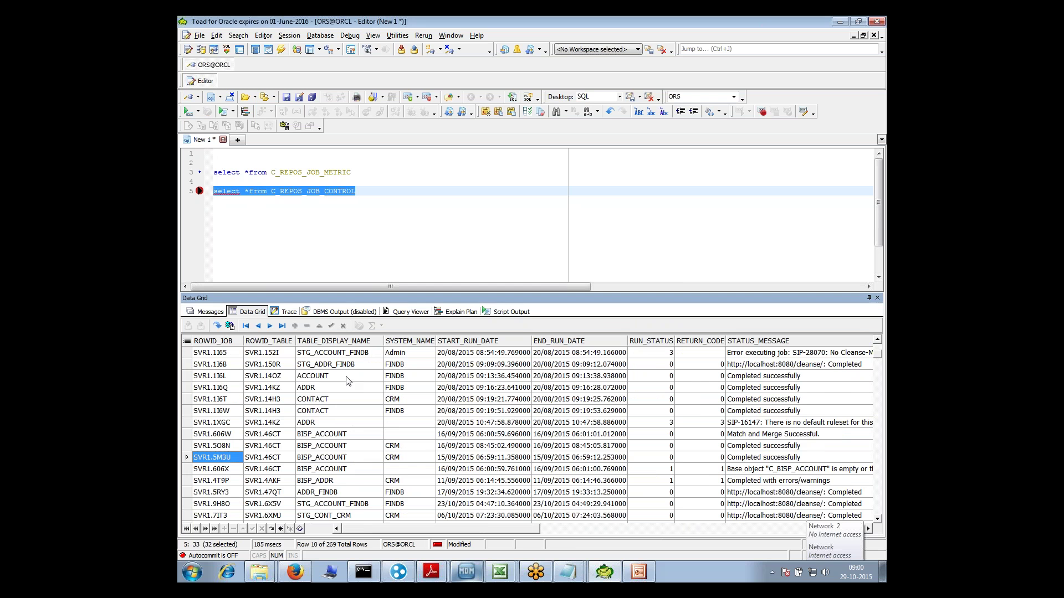
# Sort the job control results by the ROWID_TABLE column and select the CONTACT rows across to the status columns
pyautogui.click(279, 342)
pyautogui.click(549, 320)
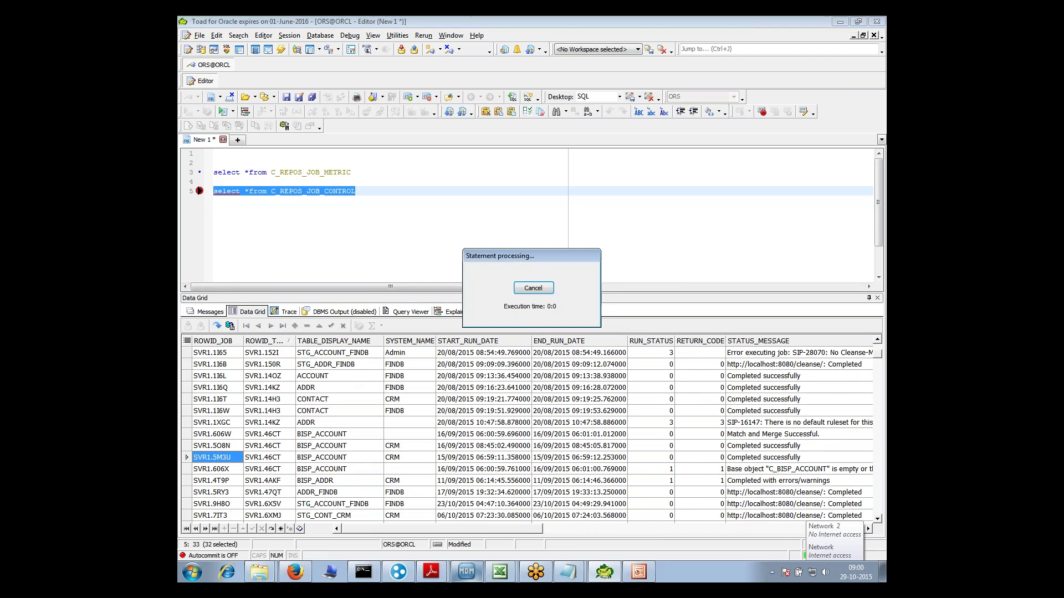
pyautogui.moveTo(280, 355); pyautogui.dragTo(277, 431)
pyautogui.hotkey('shift', 'Right')
pyautogui.hotkey('shift', 'Right')
pyautogui.hotkey('shift', 'Right')
pyautogui.hotkey('shift', 'Right')
pyautogui.hotkey('shift', 'Right')
pyautogui.hotkey('shift', 'Right')
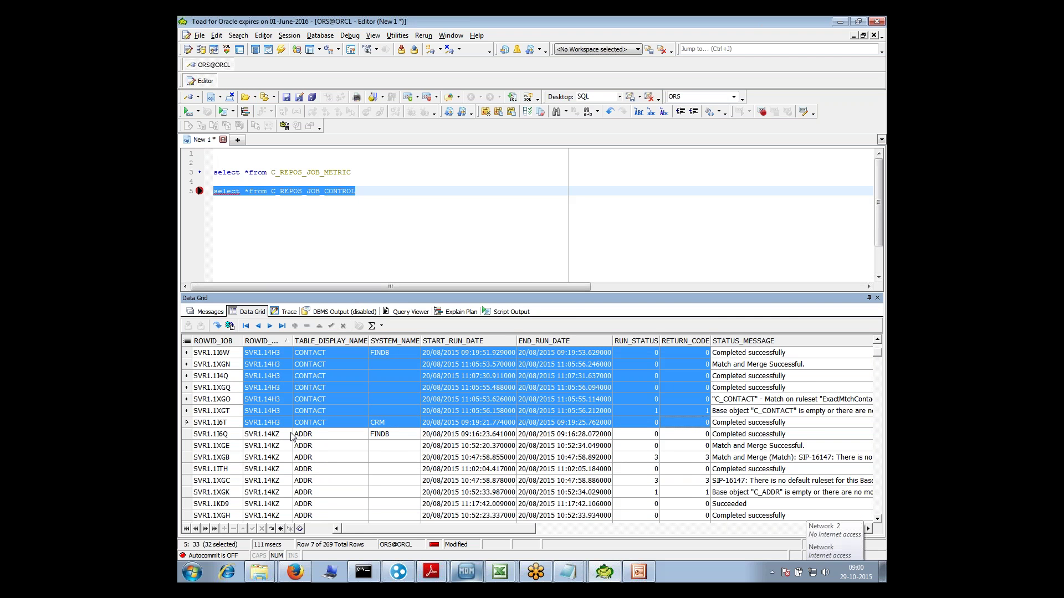
pyautogui.hotkey('shift', 'Right')
pyautogui.hotkey('shift', 'Right')
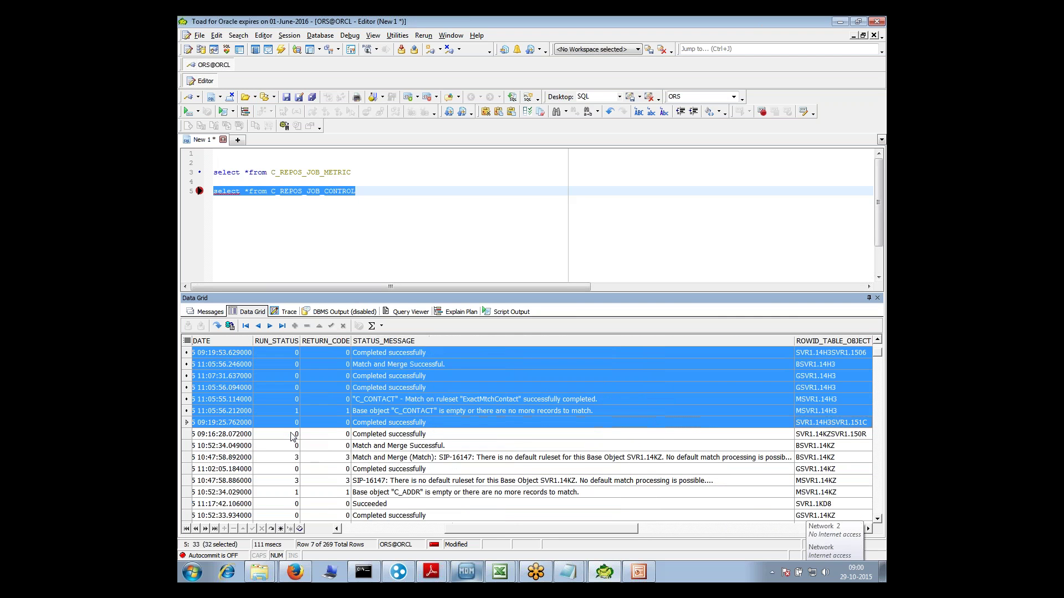
# Examine the status messages of the sorted jobs and return to the first column of the results
pyautogui.click(418, 438)
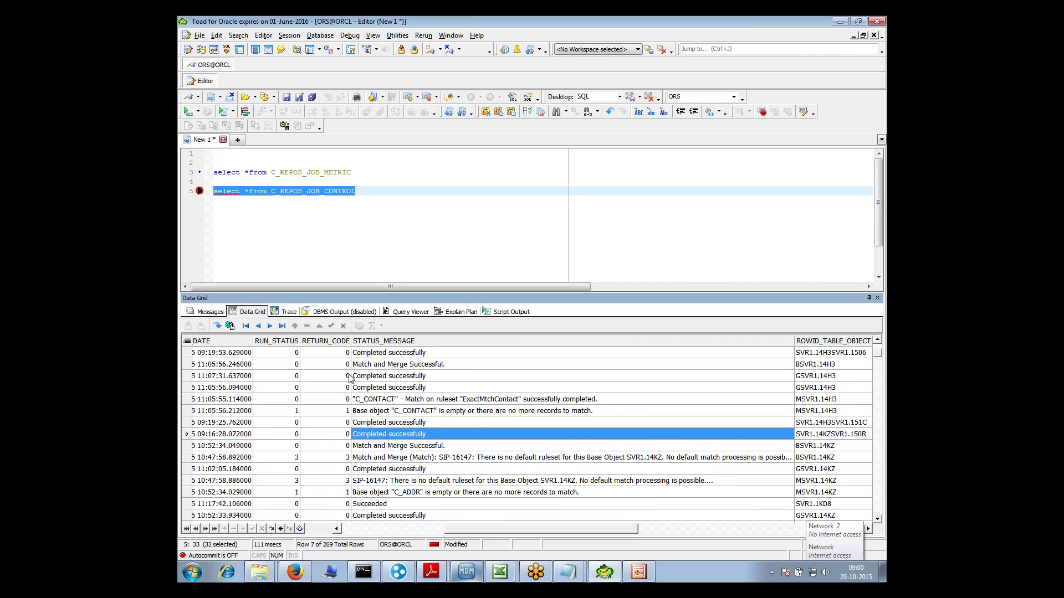
pyautogui.click(244, 388)
pyautogui.press('Home')
pyautogui.click(532, 195)
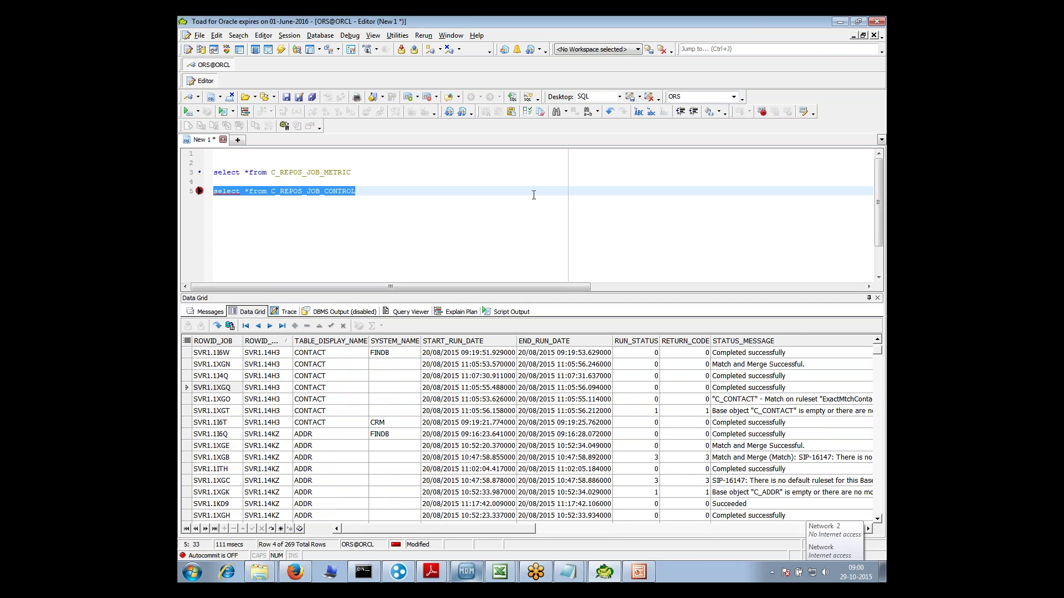
# Minimize Toad, collapse the System Tables node in the schema tree, and expand the Base Objects node
pyautogui.click(840, 22)
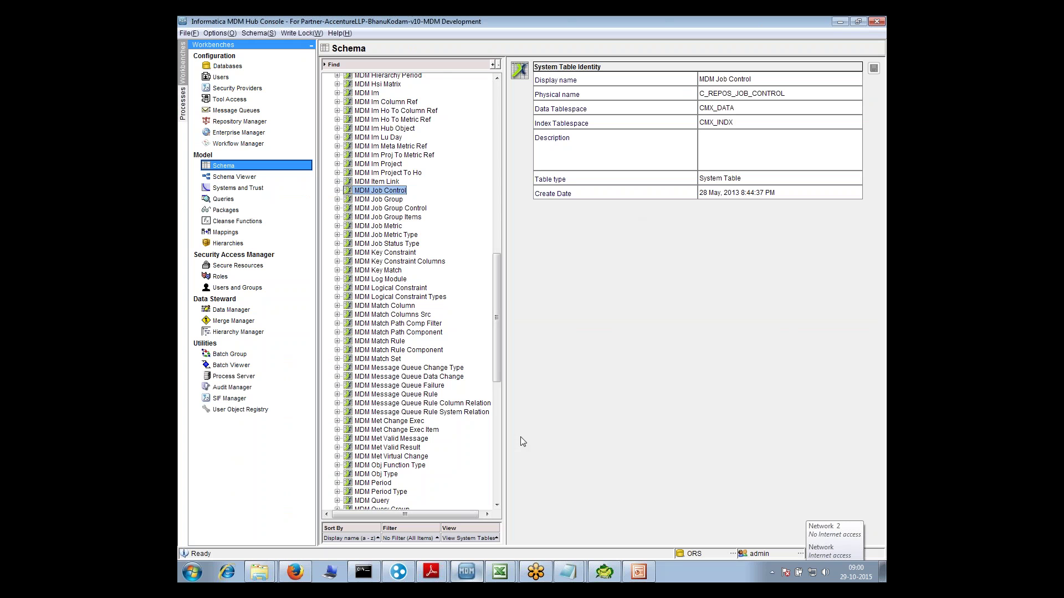
pyautogui.moveTo(493, 311); pyautogui.dragTo(497, 90)
pyautogui.click(327, 96)
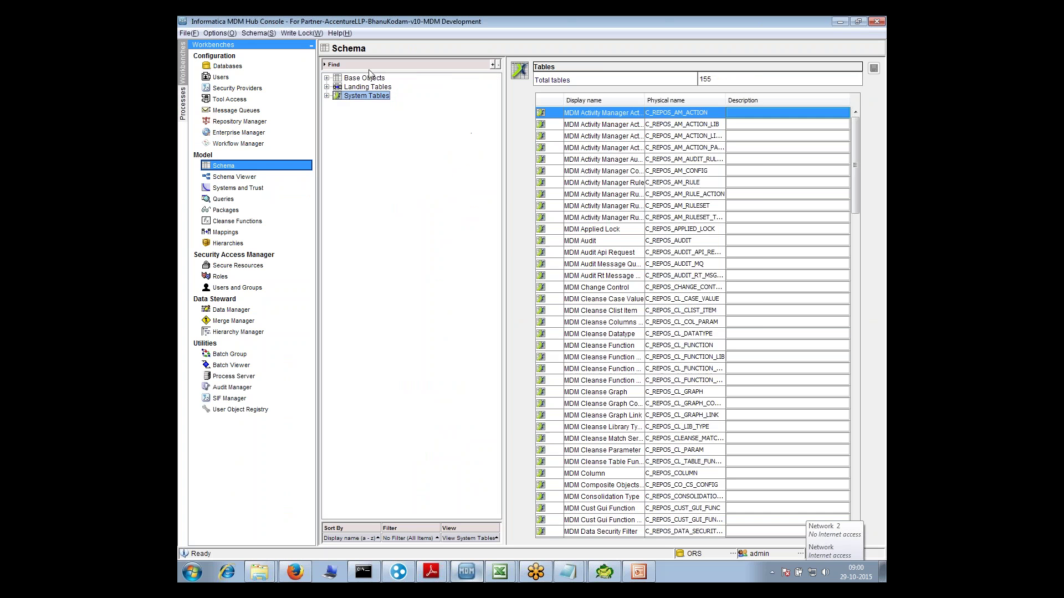
pyautogui.doubleClick(364, 77)
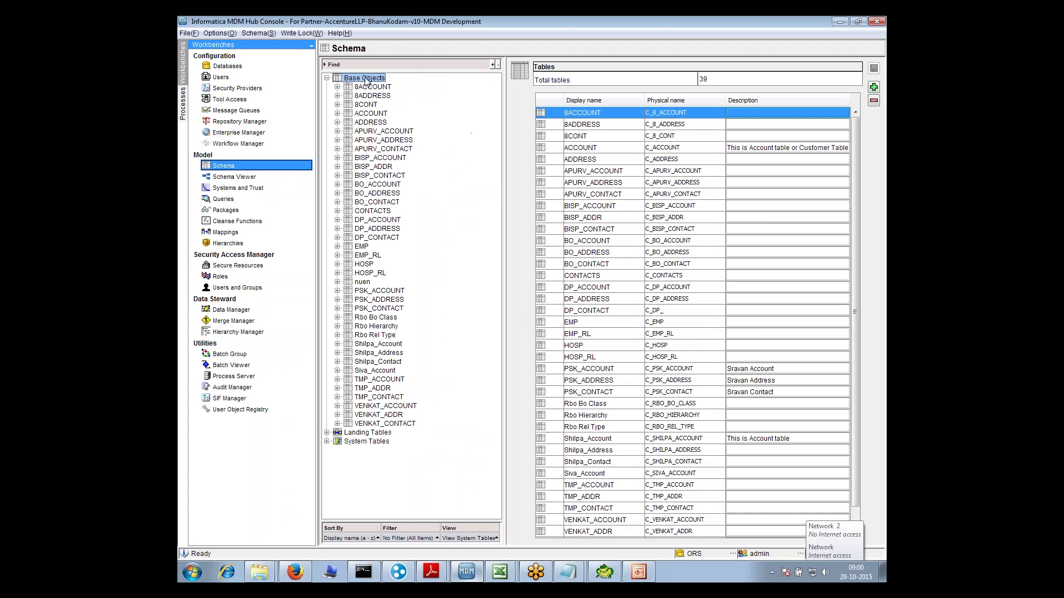
# Open the Match/Merge Setup properties of ACCOUNT, inspect the number of rows per match job batch cycle, and glance at the untitled Notepad notes
pyautogui.doubleClick(371, 114)
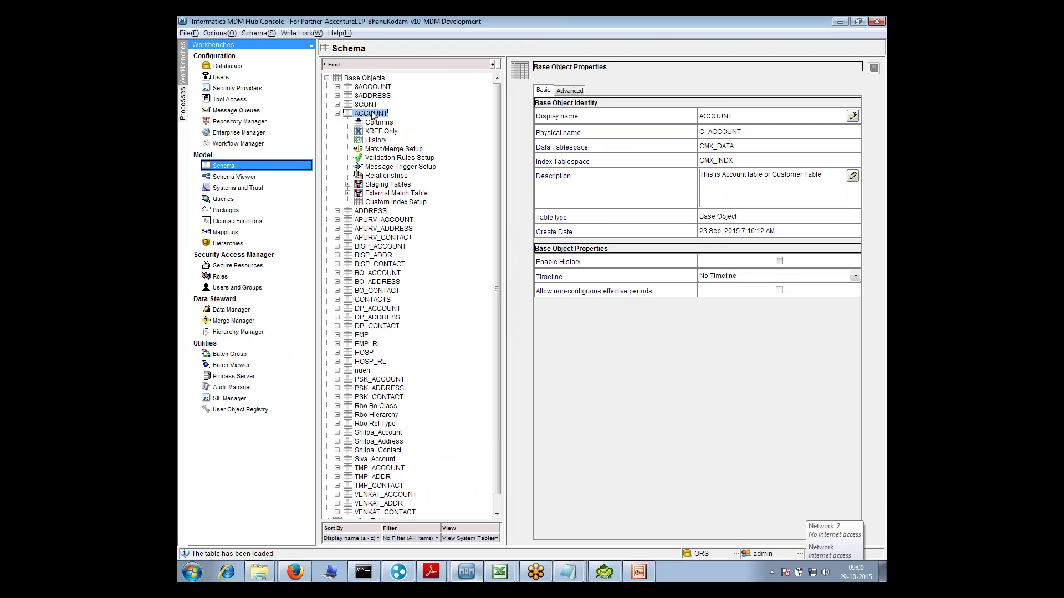
pyautogui.click(386, 149)
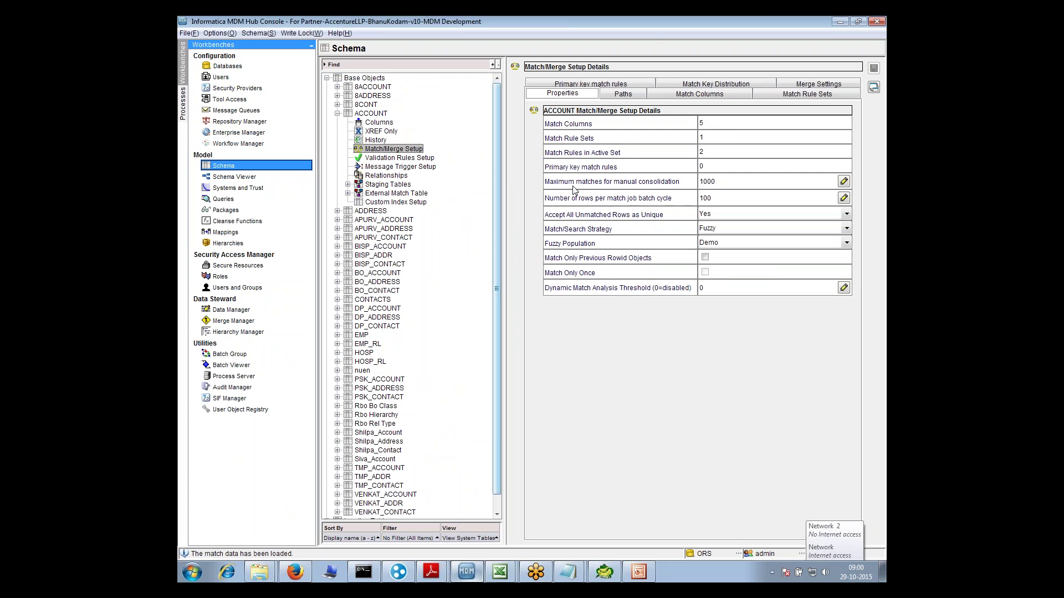
pyautogui.doubleClick(707, 200)
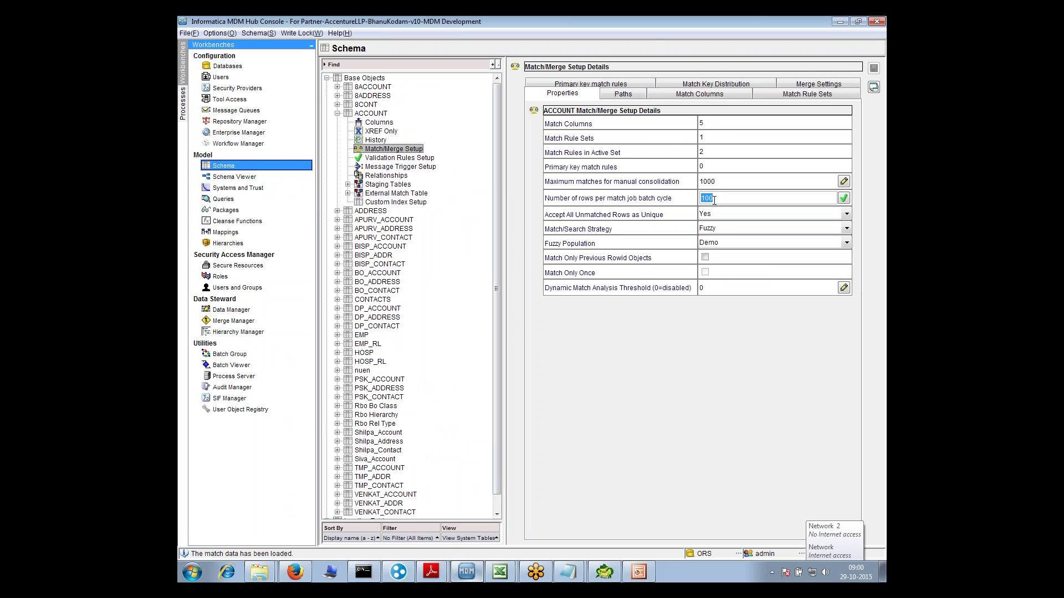
pyautogui.click(715, 201)
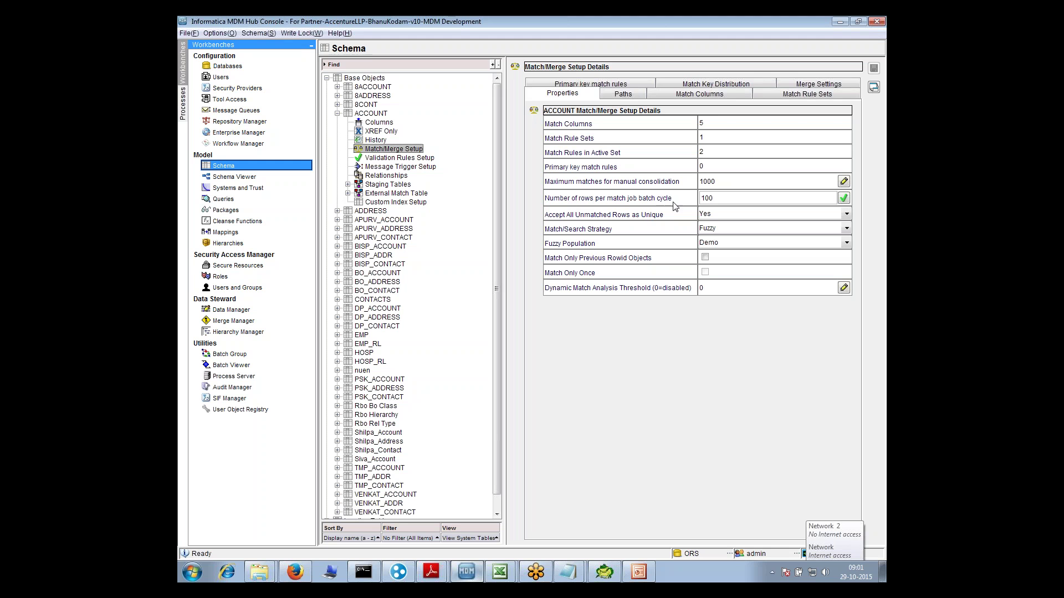
pyautogui.click(570, 577)
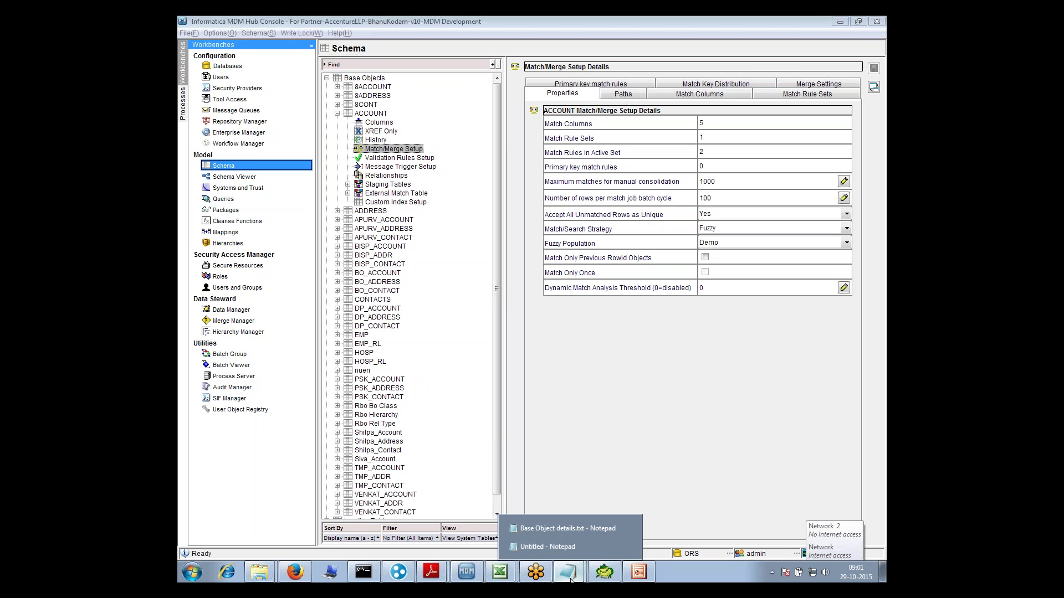
pyautogui.click(553, 548)
pyautogui.click(469, 576)
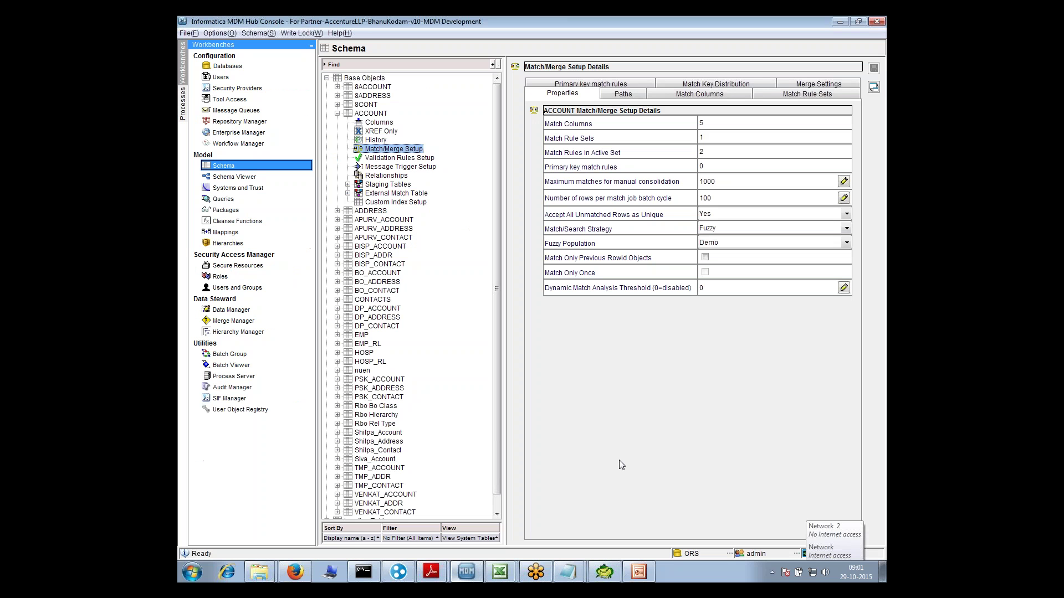
# Leave the number of rows per match job batch cycle at 100 and view the options for Accept All Unmatched Rows as Unique
pyautogui.doubleClick(703, 200)
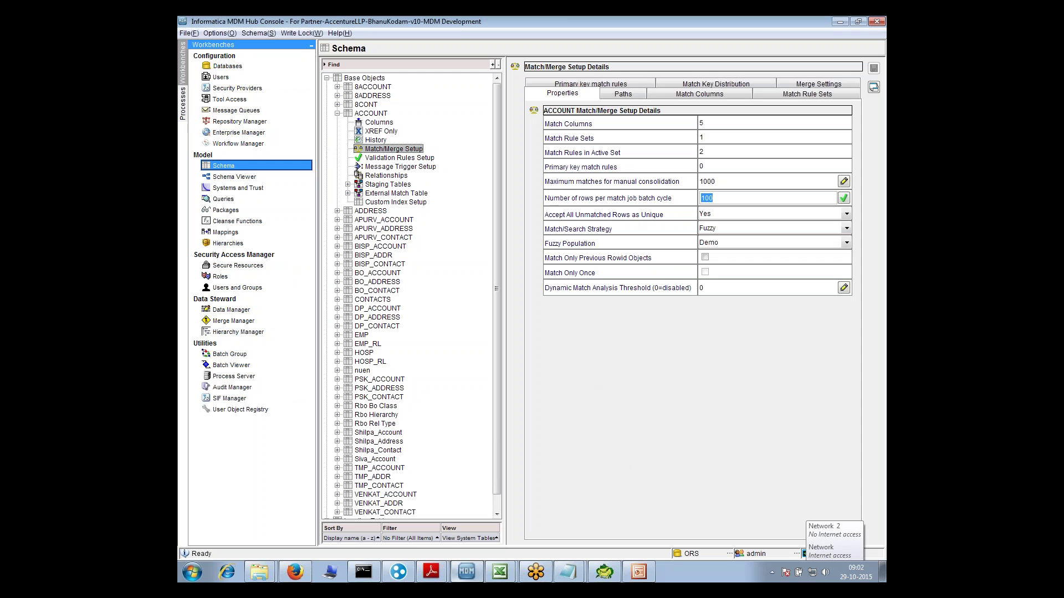
pyautogui.click(720, 198)
pyautogui.press('Return')
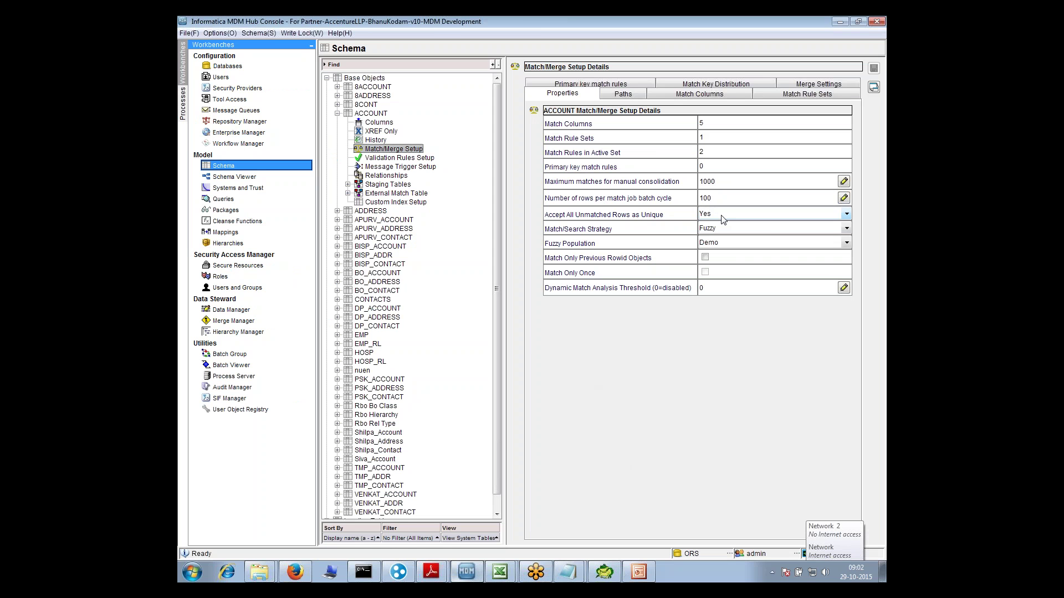
pyautogui.click(722, 219)
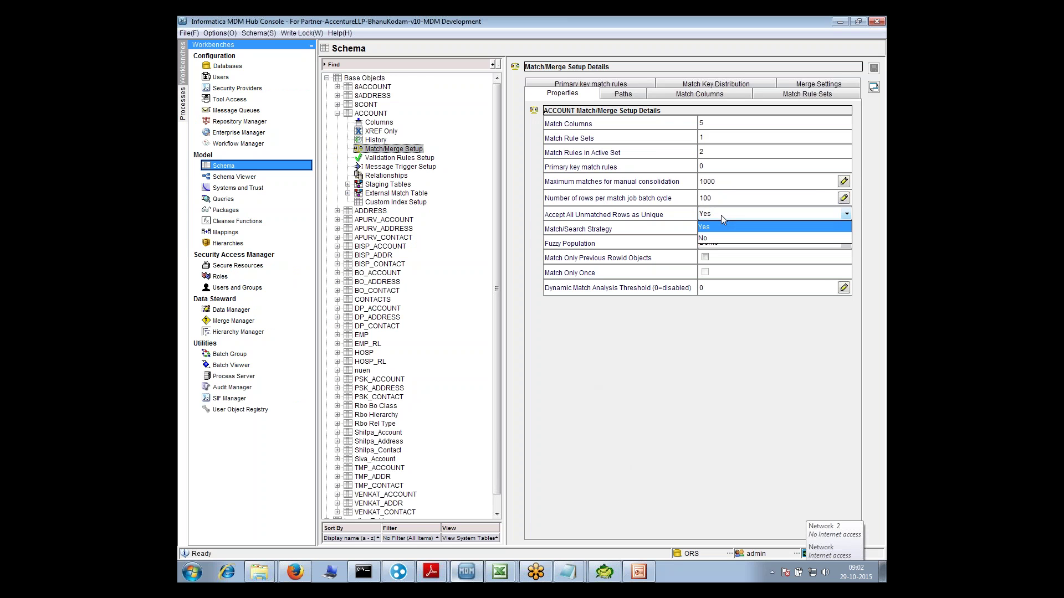
pyautogui.click(720, 215)
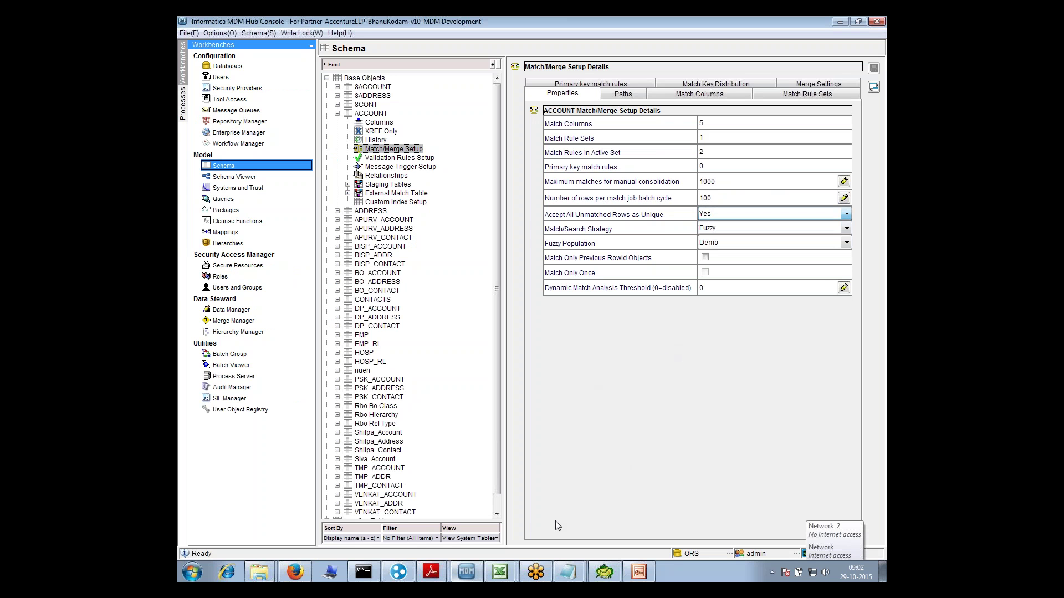
# Switch to the untitled Notepad notes and replace the closing lines on 10% of the source volume with "10k"
pyautogui.click(568, 572)
pyautogui.click(543, 547)
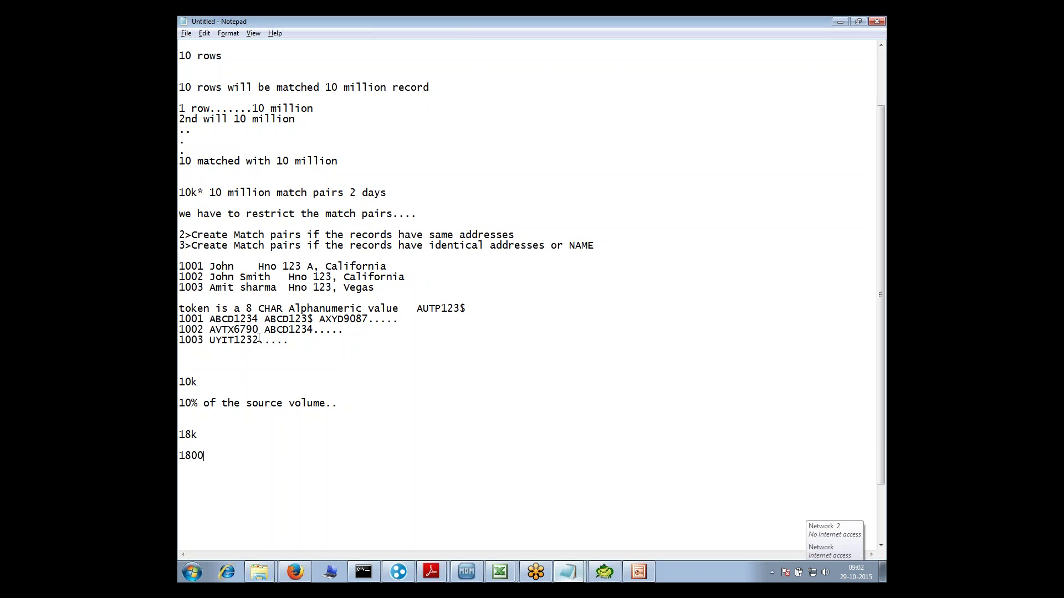
pyautogui.moveTo(223, 455); pyautogui.dragTo(183, 387)
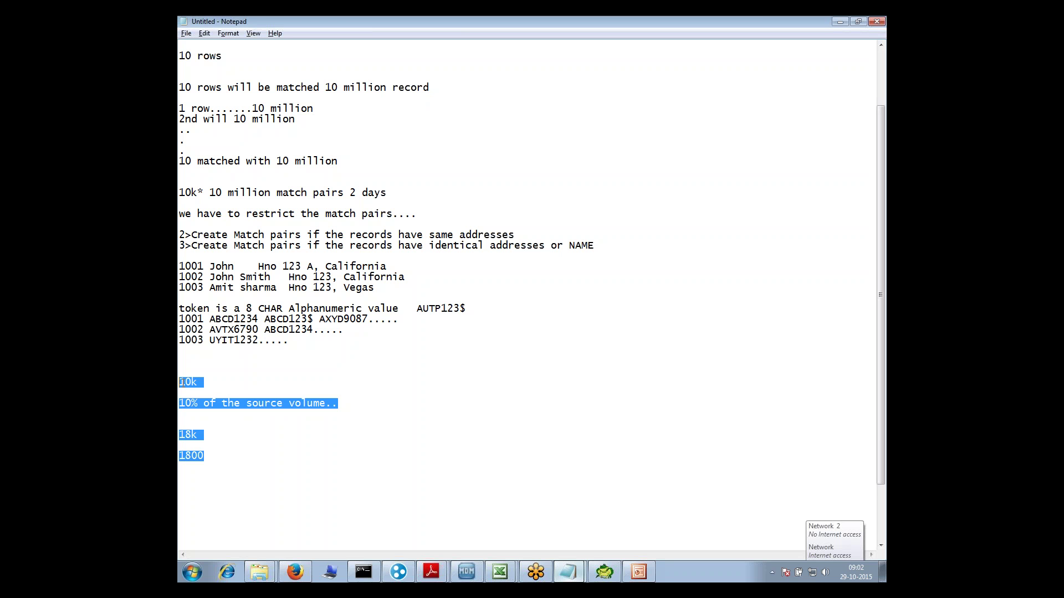
pyautogui.write('10k')
pyautogui.press('Return')
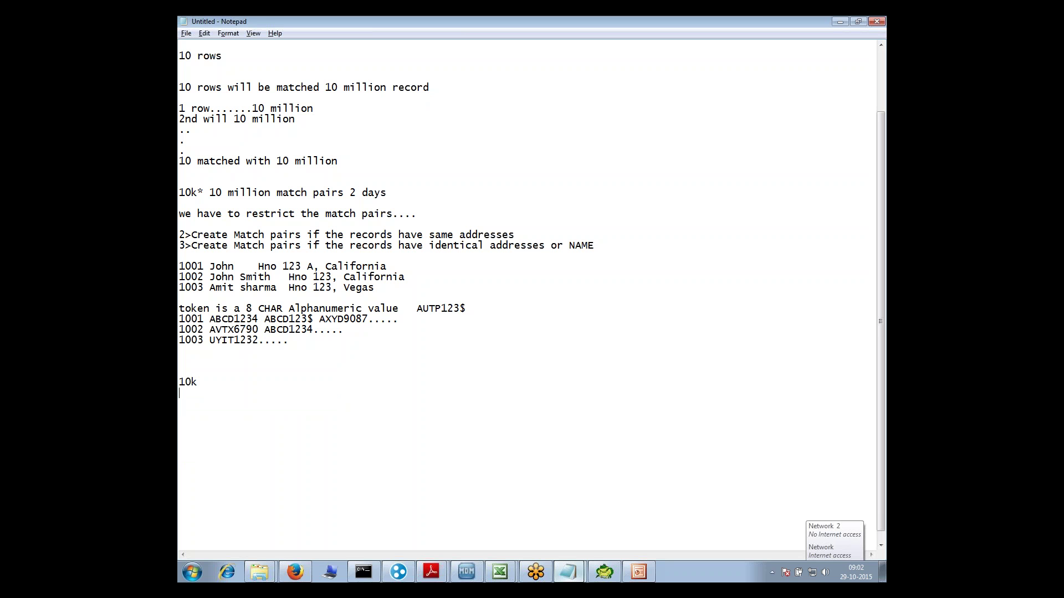
pyautogui.press('Return')
# Add the lines "3k automerge", "4k manual merge" and "3k are new records" below the 10k note
pyautogui.write('3k automerge')
pyautogui.press('Return')
pyautogui.write('4k m')
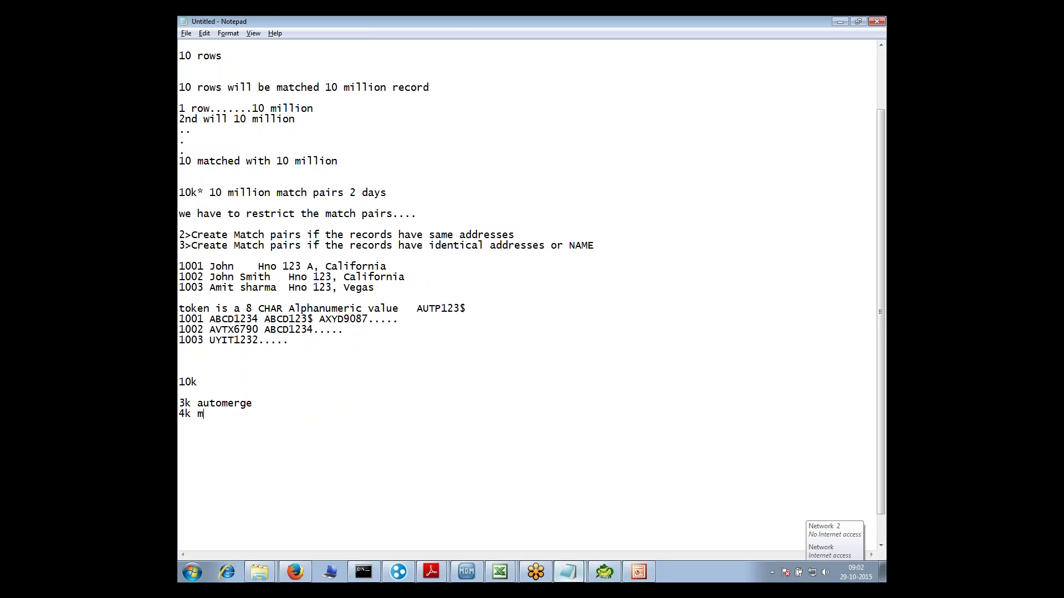
pyautogui.write('anual merge')
pyautogui.press('Return')
pyautogui.write('3k are ne')
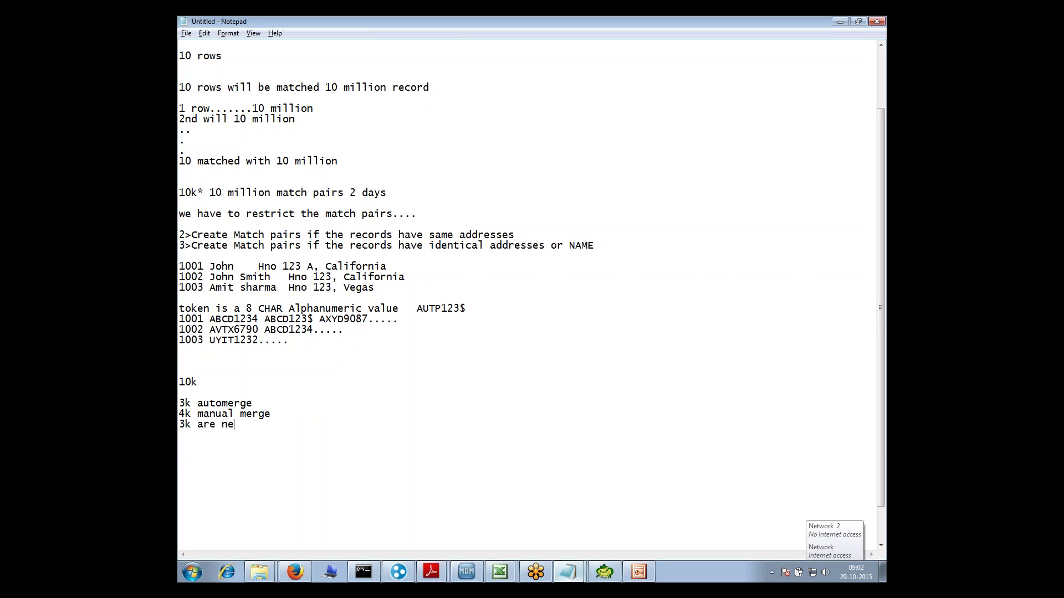
pyautogui.write('w records')
# Highlight the note on 3k new records and, in the MDM console, keep Accept All Unmatched Rows as Unique set to Yes
pyautogui.moveTo(179, 429); pyautogui.dragTo(316, 434)
pyautogui.hotkey('alt', 'Tab')
pyautogui.click(749, 215)
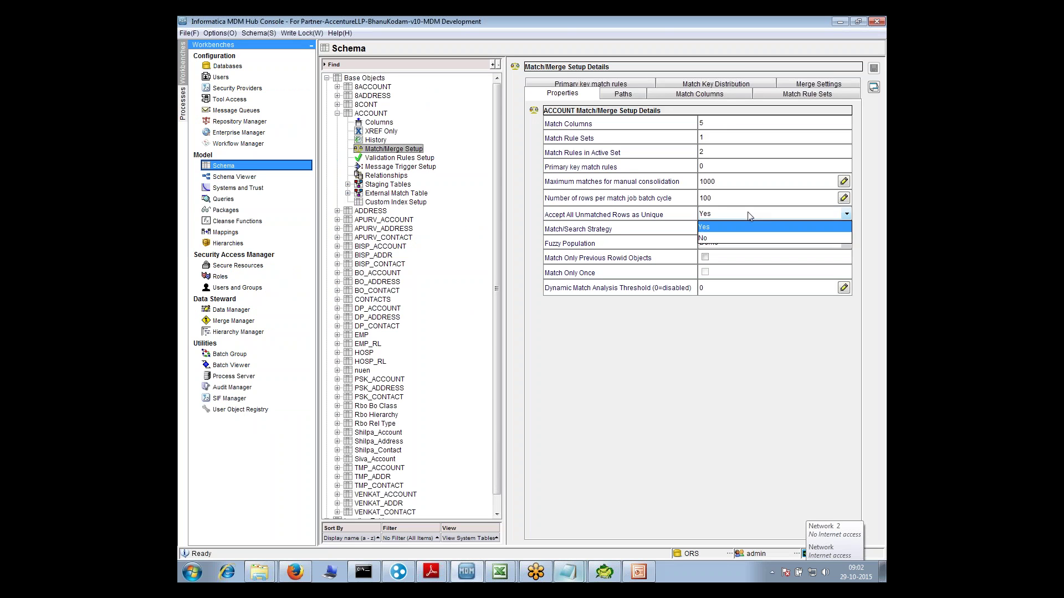
pyautogui.click(748, 226)
pyautogui.hotkey('alt', 'Tab')
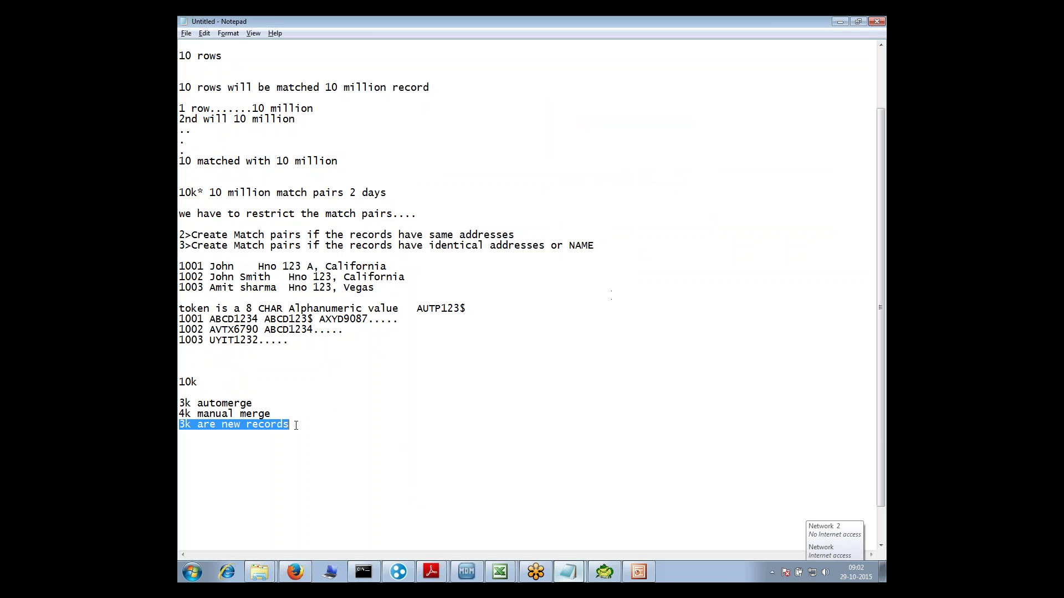
pyautogui.moveTo(296, 426); pyautogui.dragTo(183, 427)
pyautogui.hotkey('alt', 'Tab')
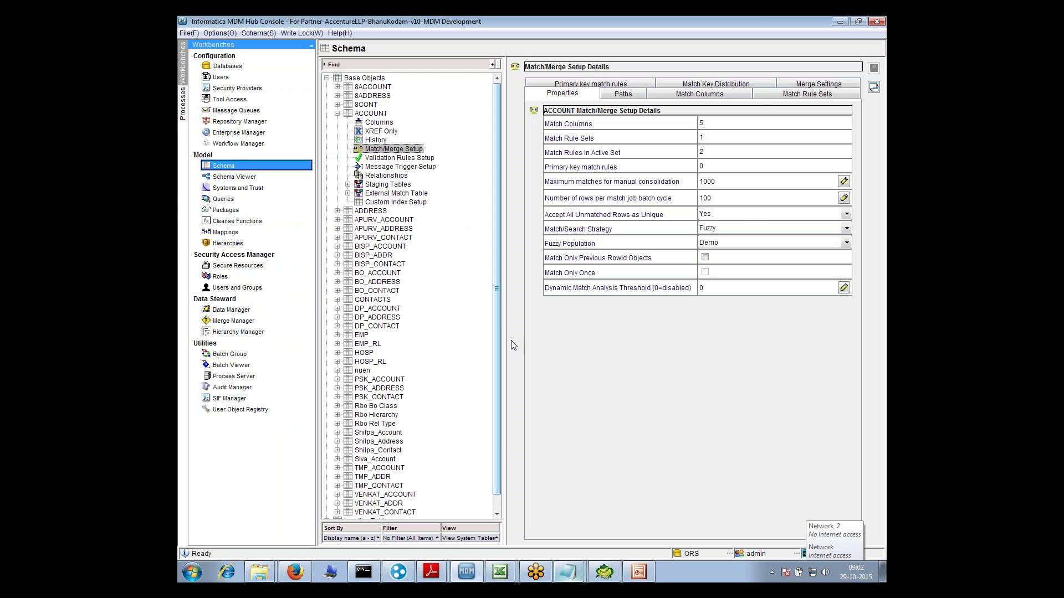
pyautogui.click(720, 214)
pyautogui.click(720, 227)
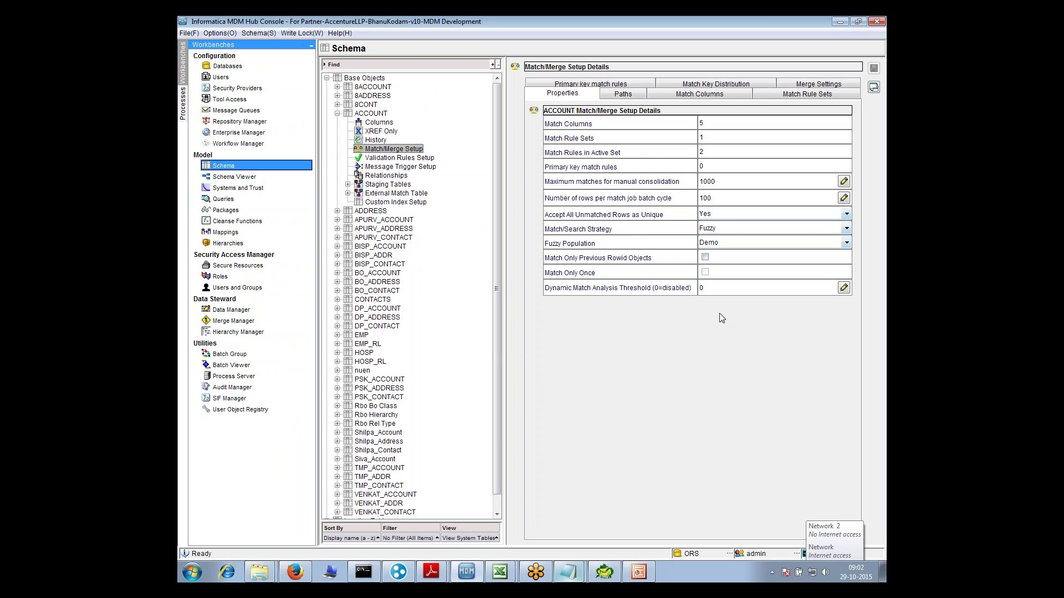
# Switch to Notepad, add a line reading "2" below the merge notes, and return to the MDM console
pyautogui.hotkey('alt', 'Tab')
pyautogui.click(380, 442)
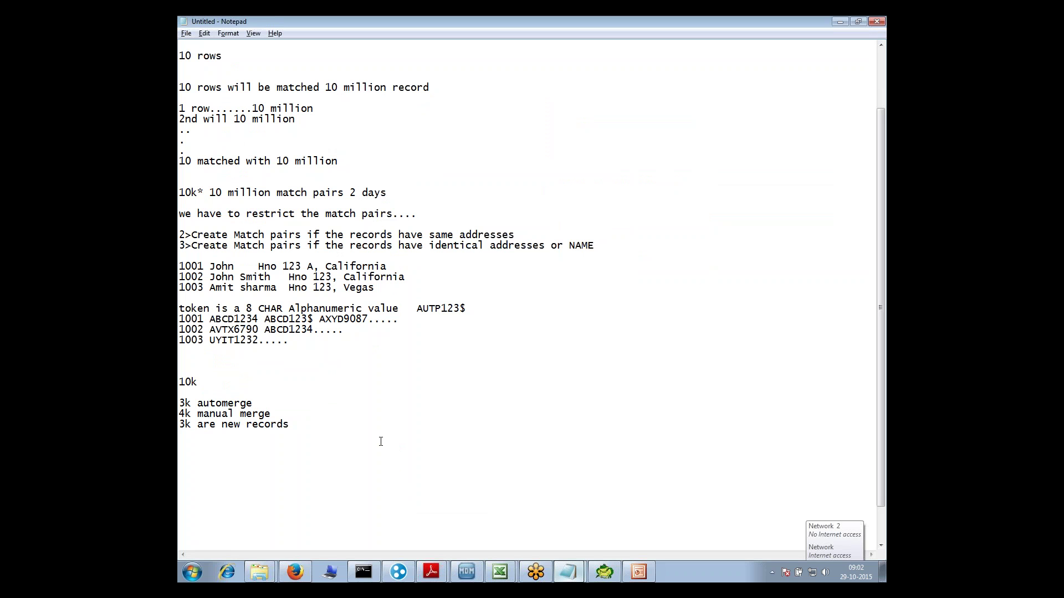
pyautogui.write('2')
pyautogui.hotkey('alt', 'Tab')
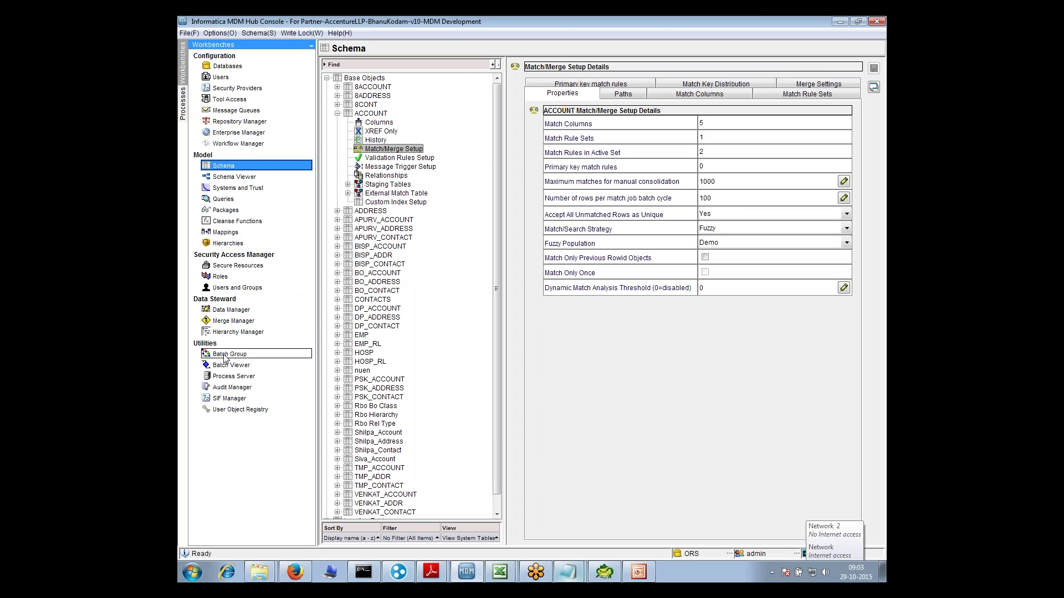
# Open the Batch Viewer and expand the Accept Non-Matched Records As Unique jobs, comparing them with the consolidation note in Notepad
pyautogui.click(241, 365)
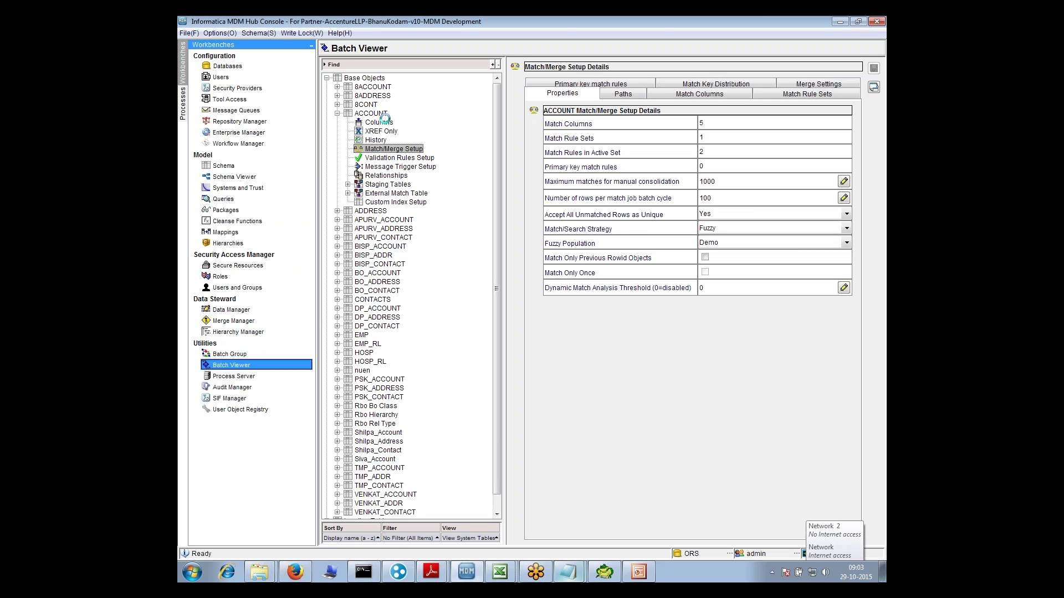
pyautogui.doubleClick(376, 78)
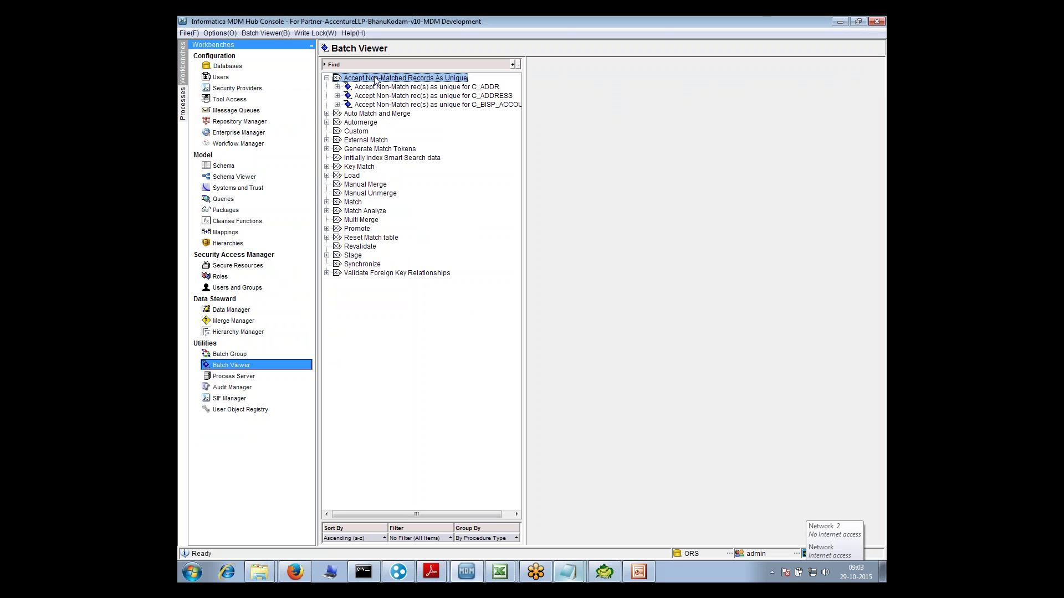
pyautogui.hotkey('alt', 'Tab')
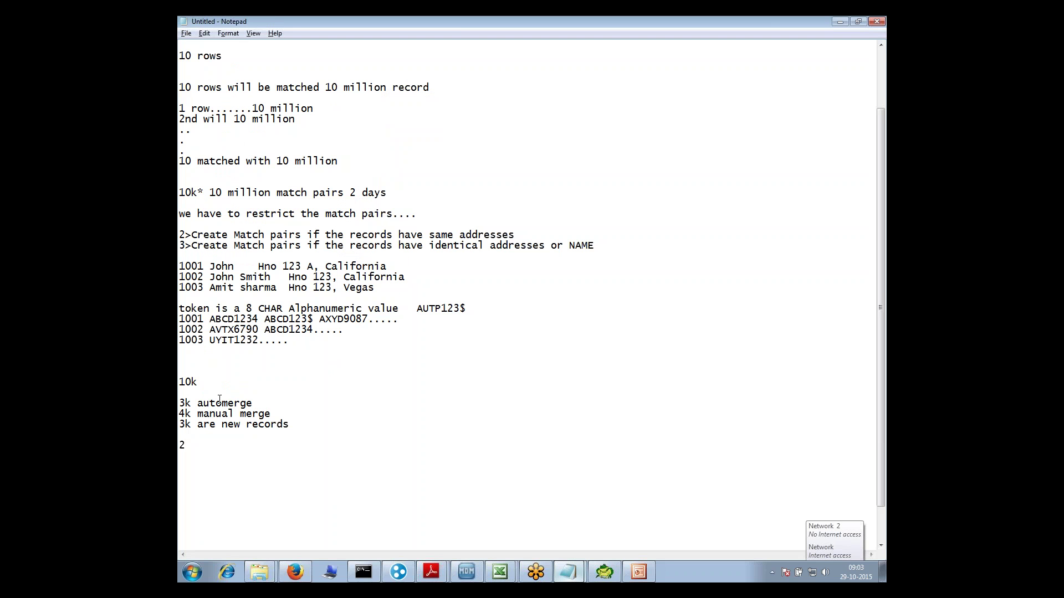
pyautogui.click(189, 442)
pyautogui.hotkey('alt', 'Tab')
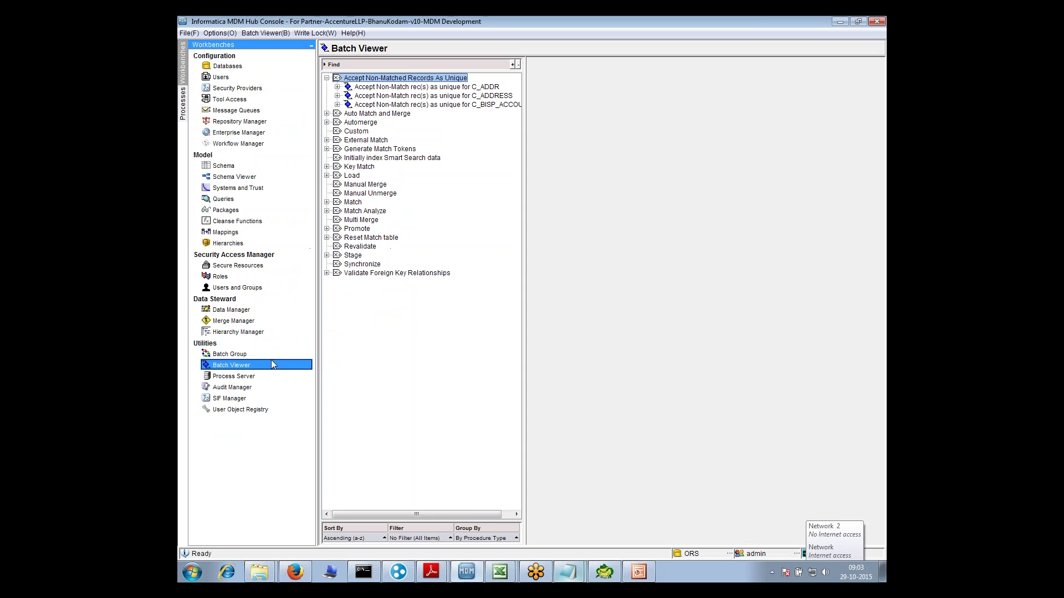
# Return to ACCOUNT's match/merge properties in the Schema tool and view the options for Accept All Unmatched Rows as Unique and Match/Search Strategy
pyautogui.click(224, 166)
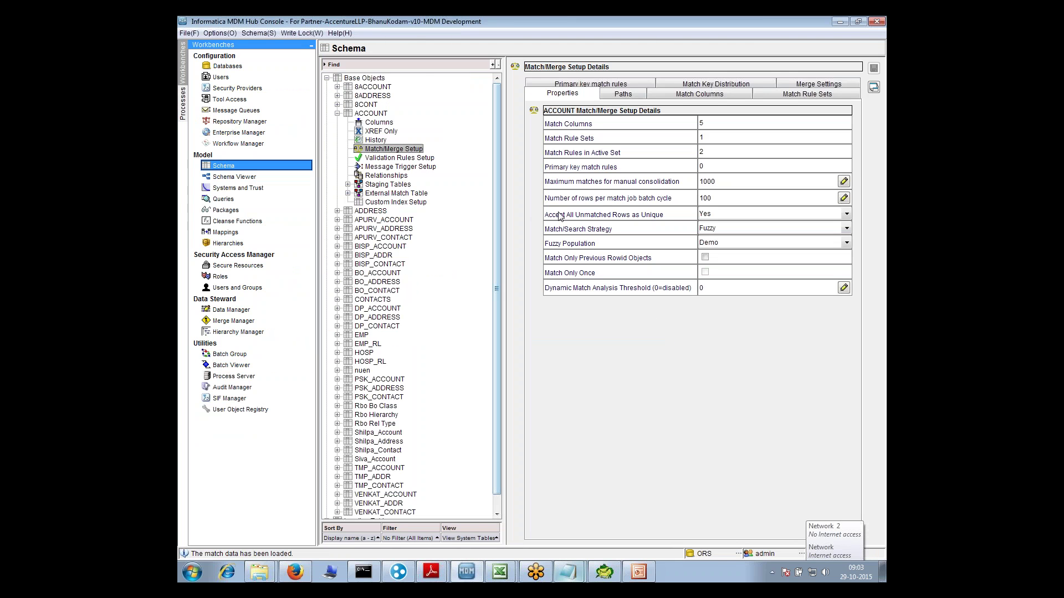
pyautogui.click(714, 215)
pyautogui.click(715, 215)
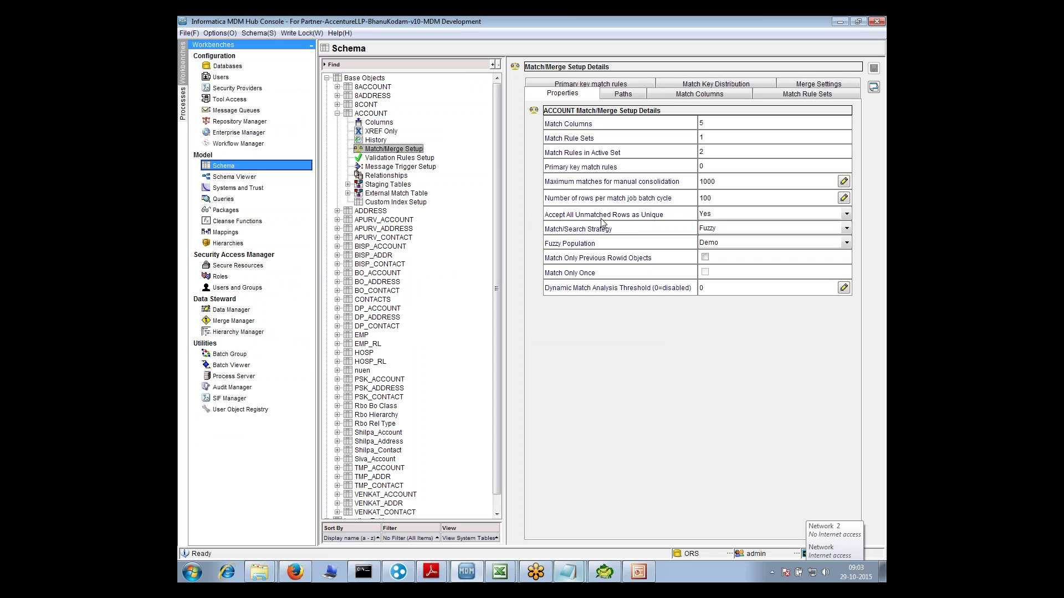
pyautogui.click(709, 216)
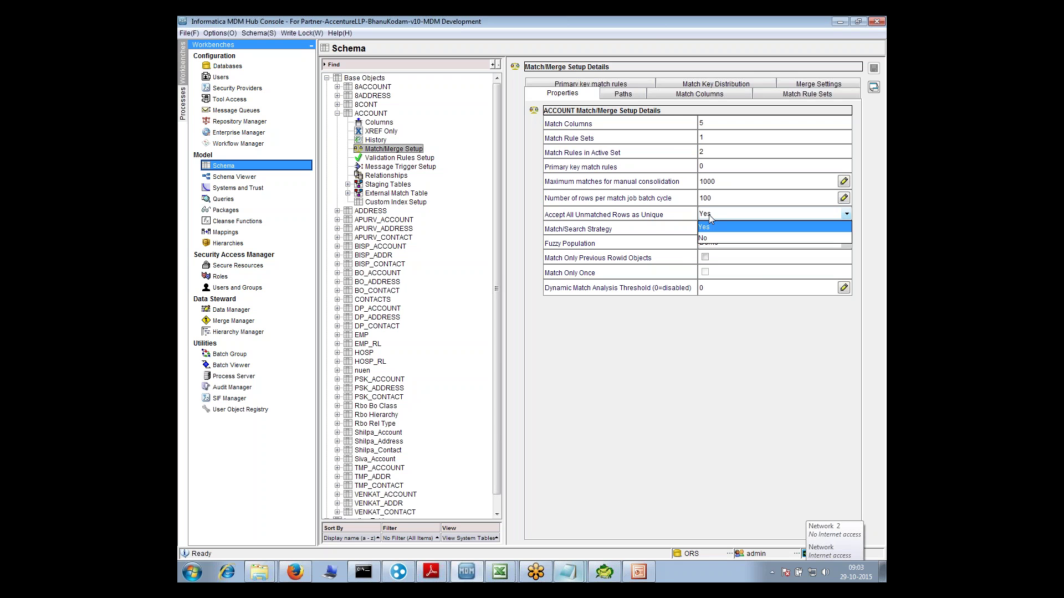
pyautogui.click(670, 213)
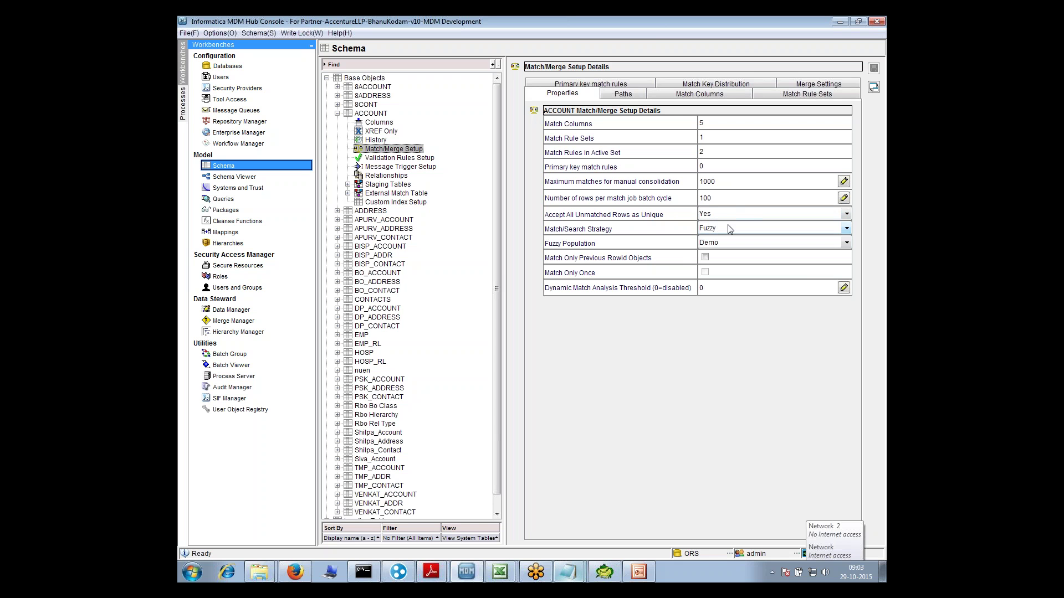
pyautogui.click(700, 230)
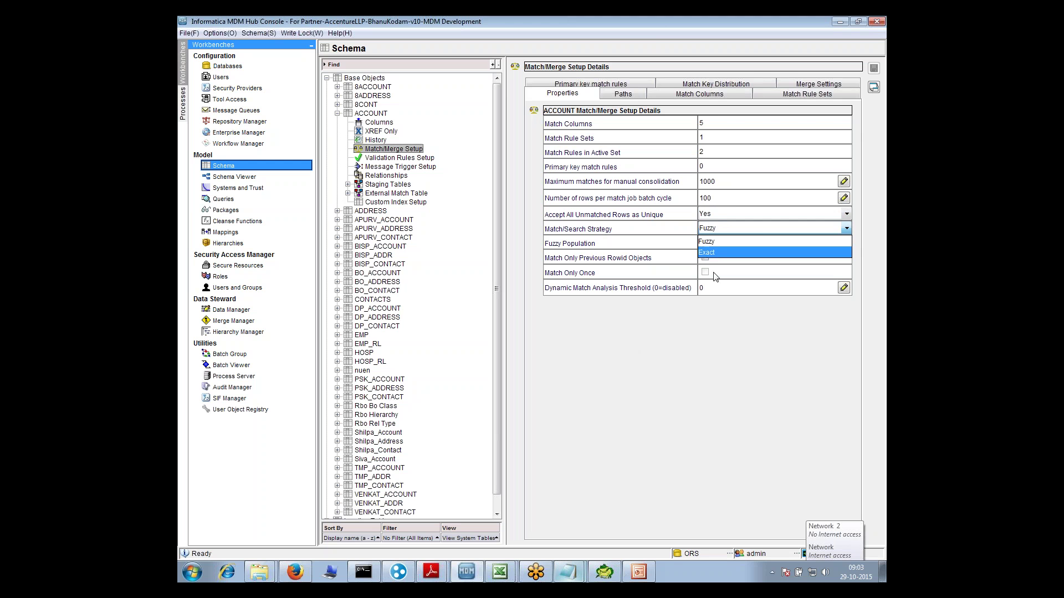
pyautogui.click(606, 475)
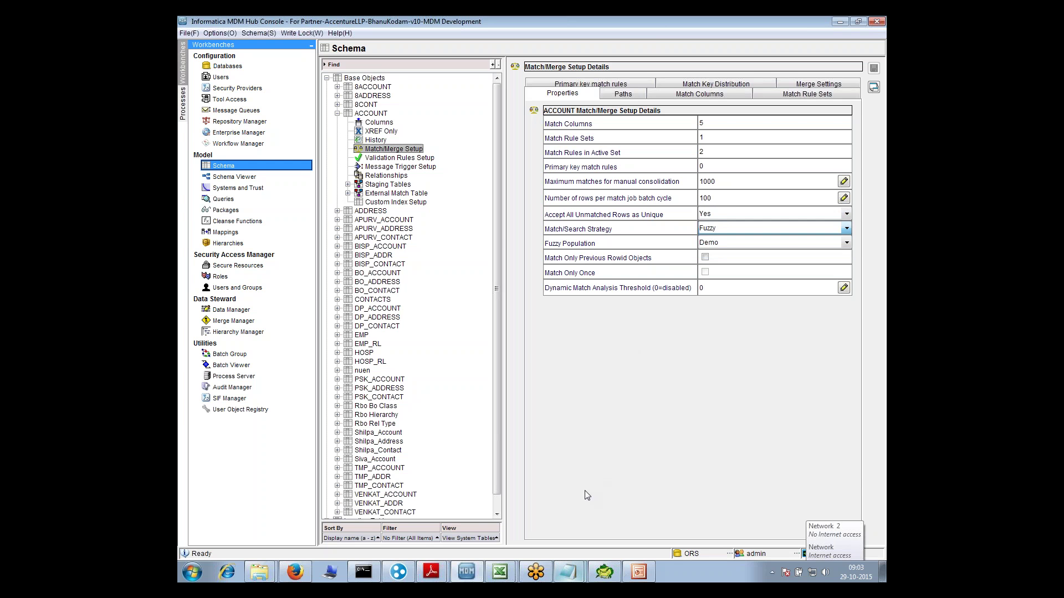
# In the Notepad notes, replace the last line with "Fuzzy" and add "both Fuzzy and extact matching" below it
pyautogui.click(568, 571)
pyautogui.click(560, 545)
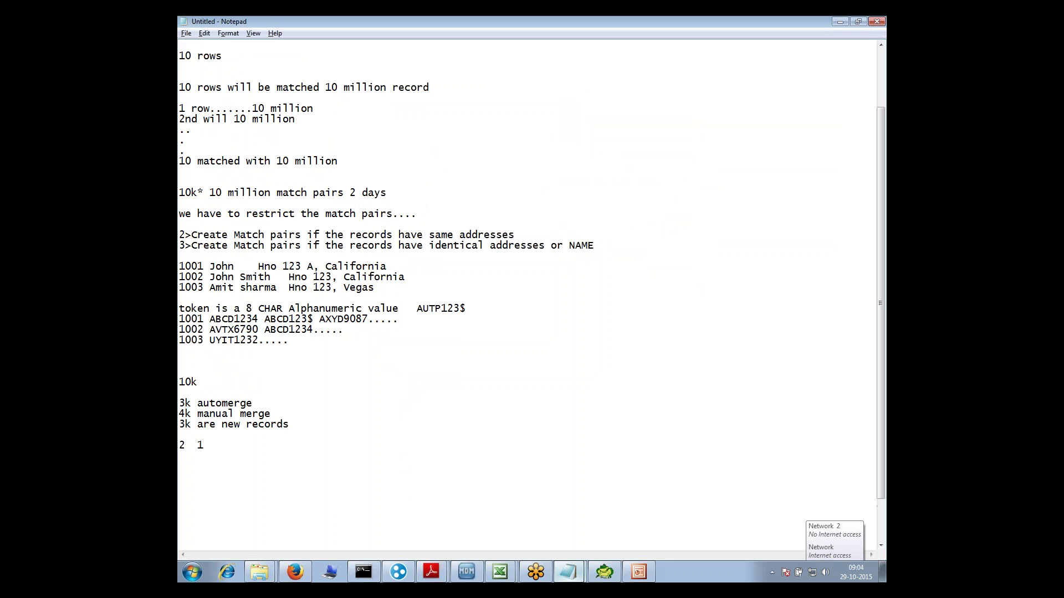
pyautogui.hotkey('shift', 'Up')
pyautogui.write('Fu')
pyautogui.write('zzy ')
pyautogui.write('b')
pyautogui.write('oth ')
pyautogui.write('Fuzyy')
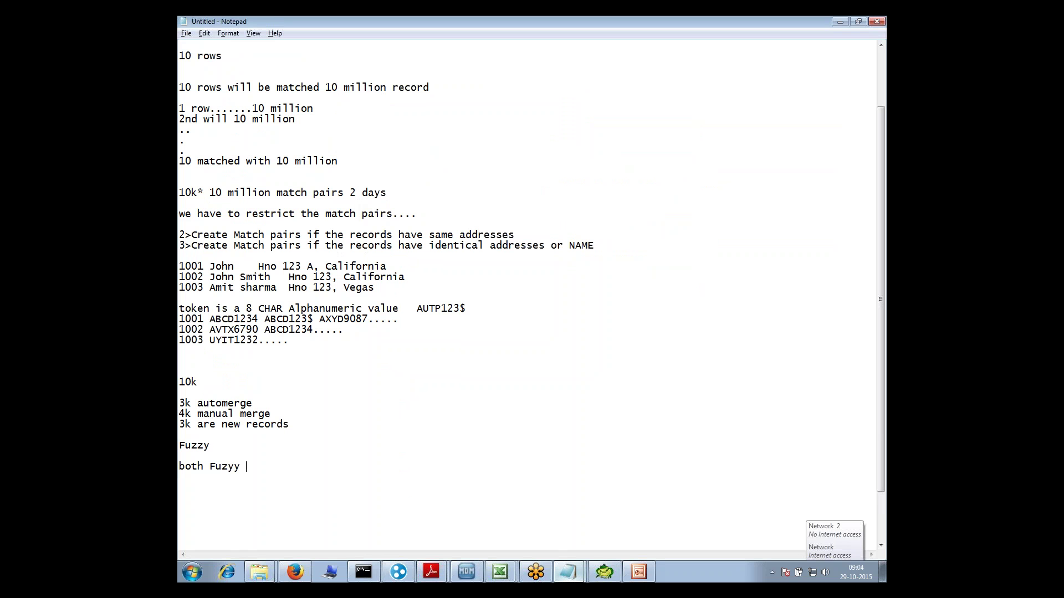
pyautogui.press('BackSpace')
pyautogui.press('BackSpace')
pyautogui.write('zy and extact matching')
pyautogui.press('Return')
pyautogui.press('Return')
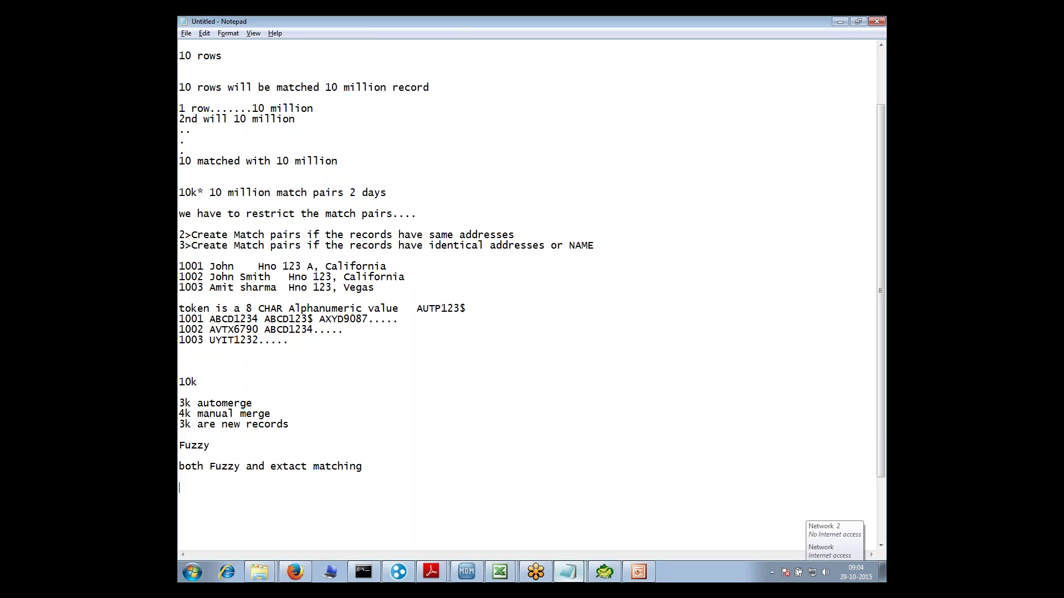
# Add the notes "Exact" and "only exact" below the fuzzy matching lines, and switch back to the MDM console
pyautogui.write('Exact')
pyautogui.press('Return')
pyautogui.write('only')
pyautogui.press('BackSpace')
pyautogui.write('y exact')
pyautogui.hotkey('alt', 'Tab')
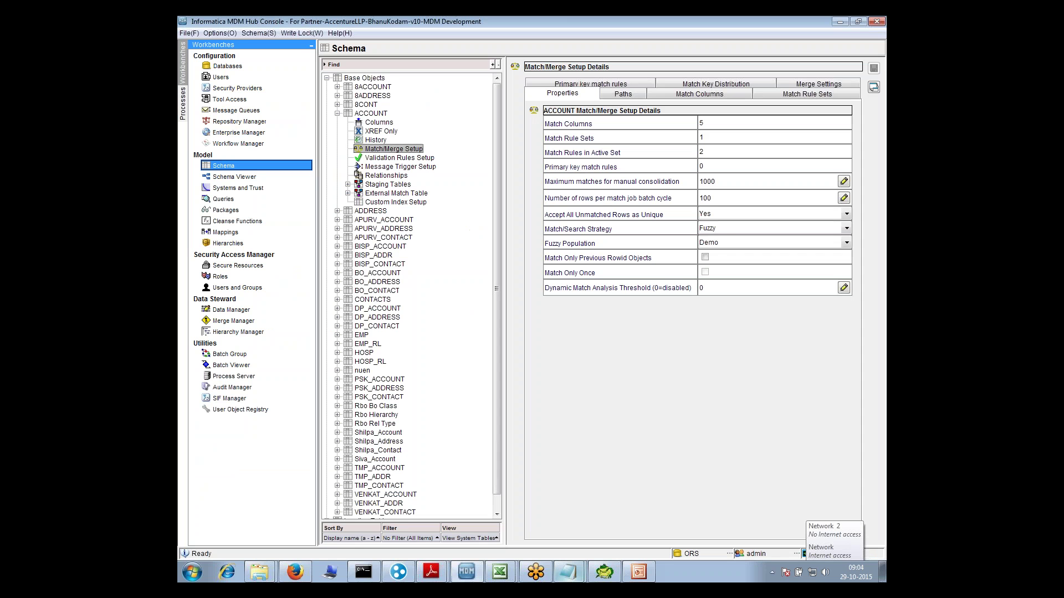
# View ACCOUNT's Match/Search Strategy options, keeping Fuzzy selected, and view the choices for Fuzzy Population
pyautogui.click(726, 228)
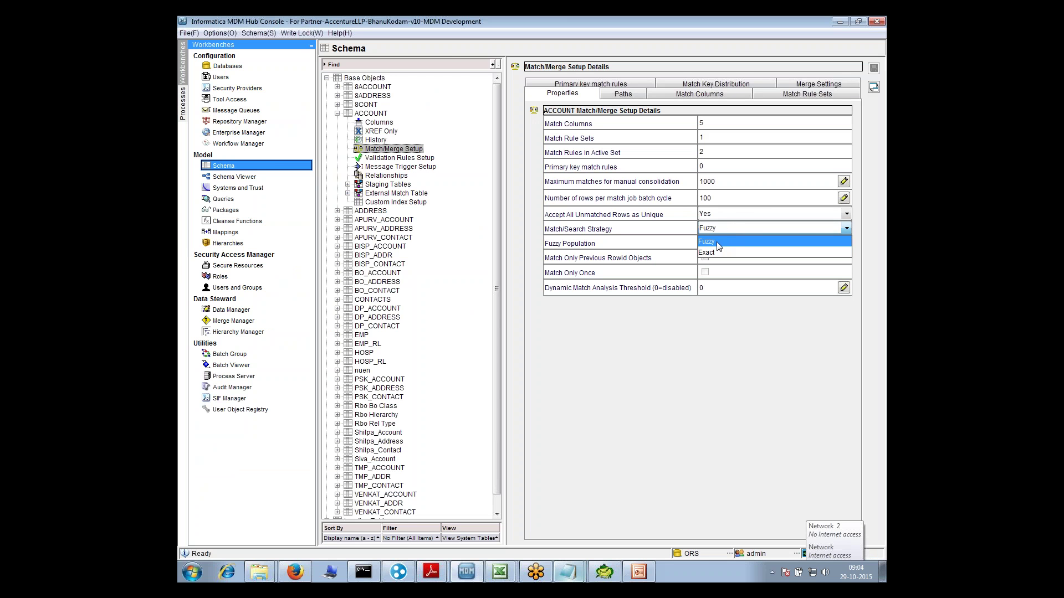
pyautogui.click(719, 247)
pyautogui.click(713, 230)
pyautogui.click(710, 304)
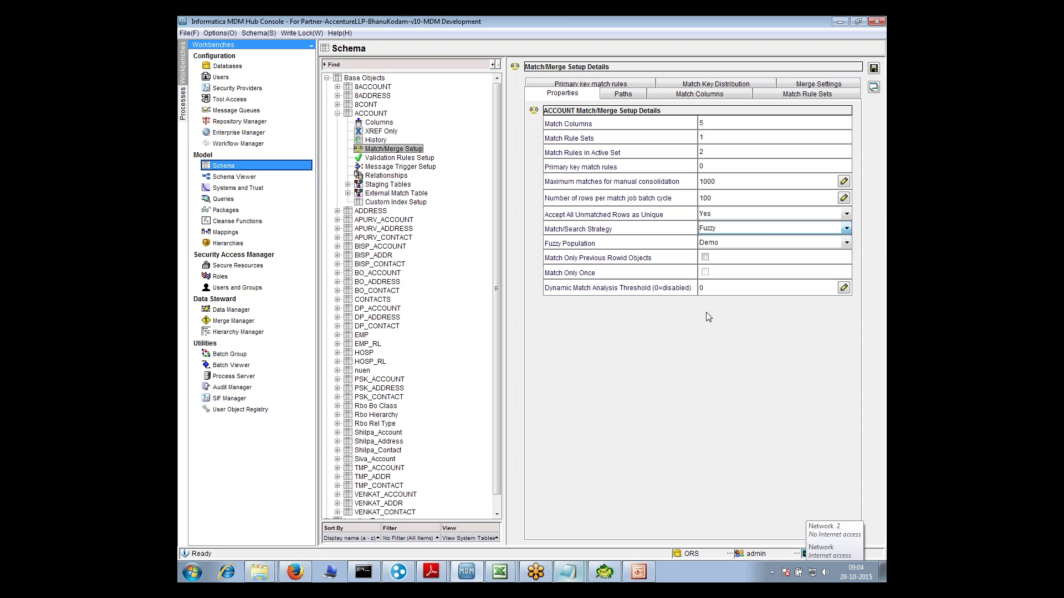
pyautogui.click(713, 227)
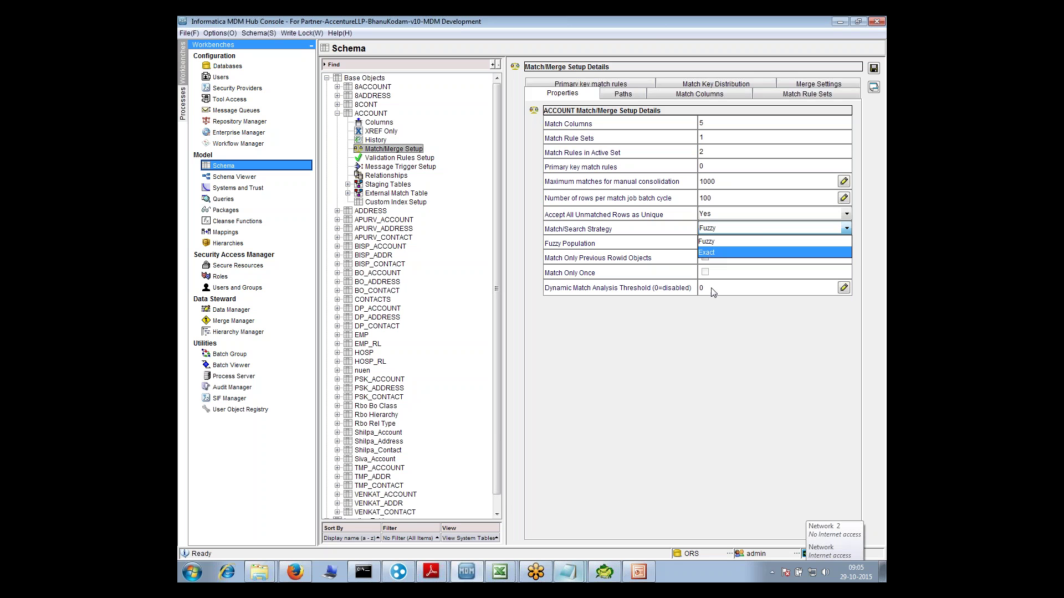
pyautogui.click(714, 309)
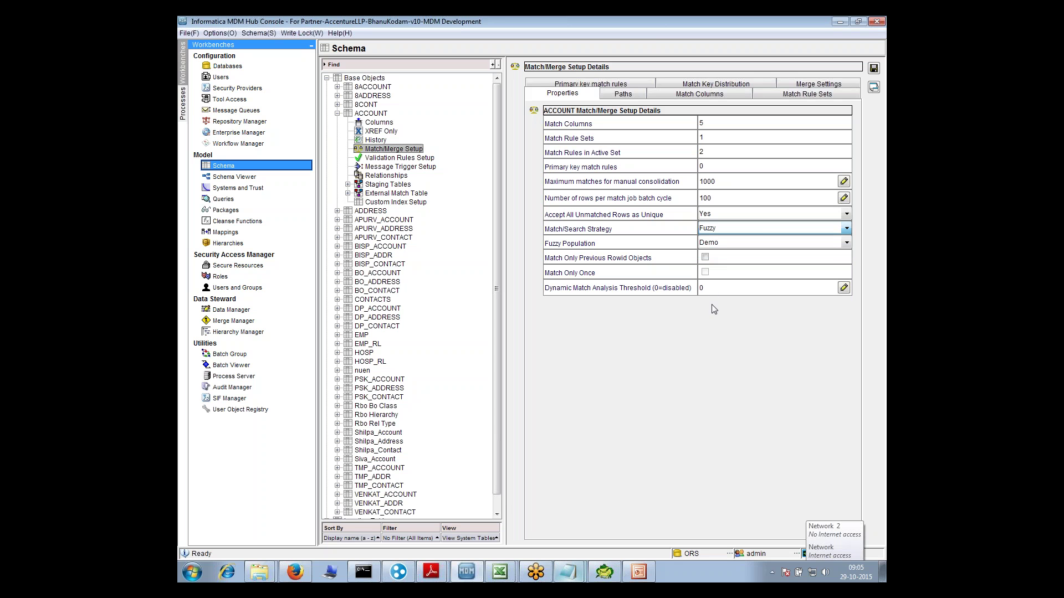
pyautogui.click(715, 244)
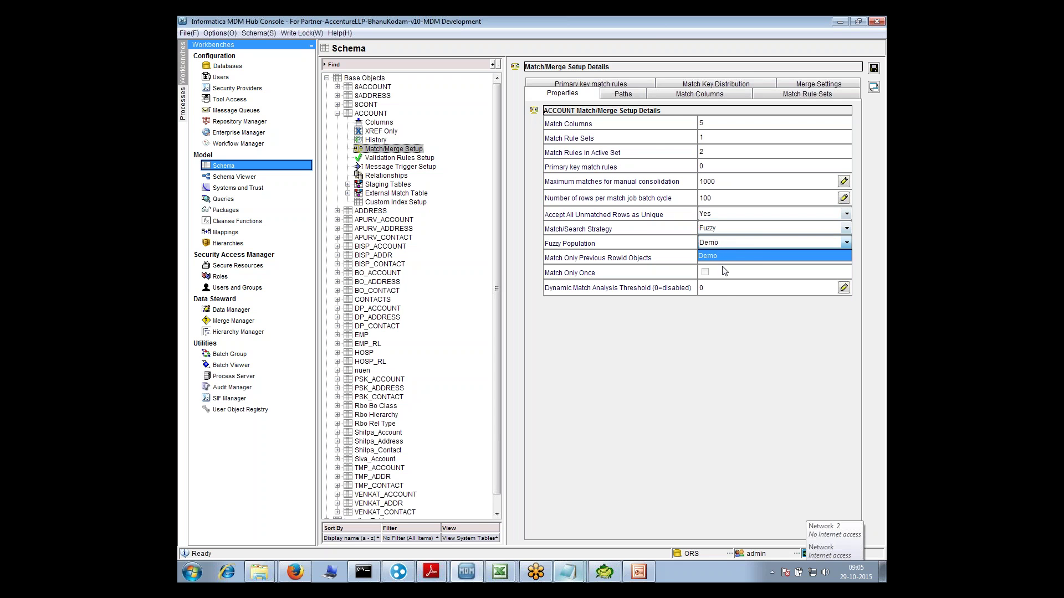
pyautogui.click(704, 337)
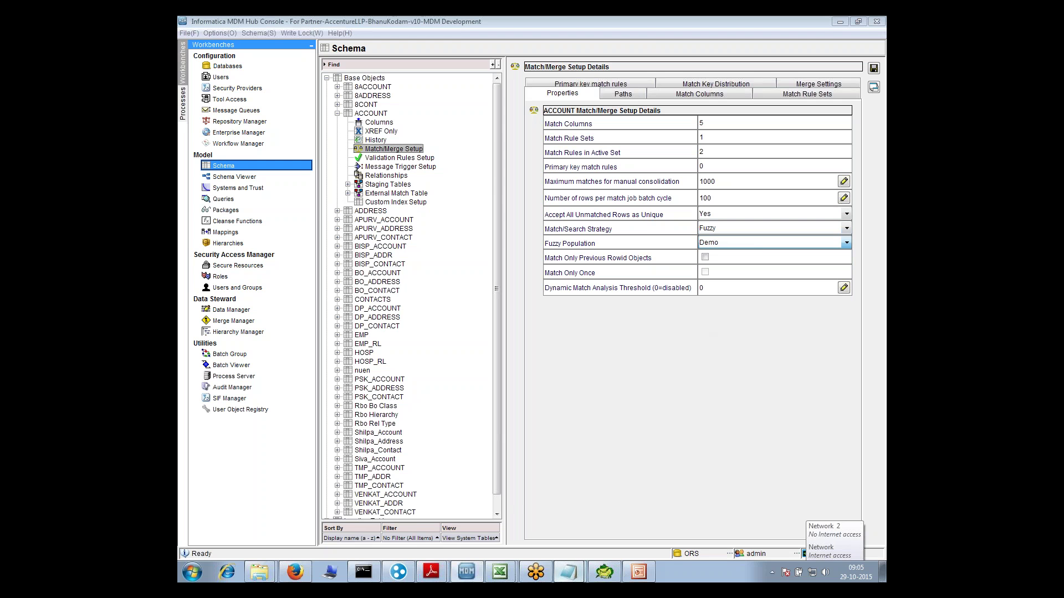
# Switch to Notepad and delete all existing notes
pyautogui.moveTo(568, 572)
pyautogui.click(542, 538)
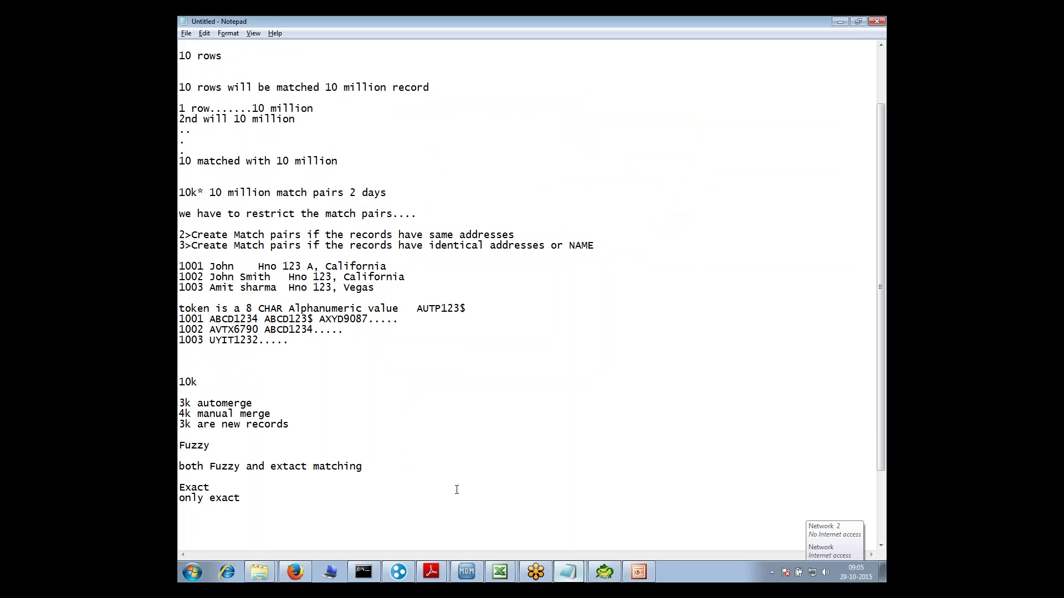
pyautogui.press('Return')
pyautogui.press('Return')
pyautogui.hotkey('shift', 'Up')
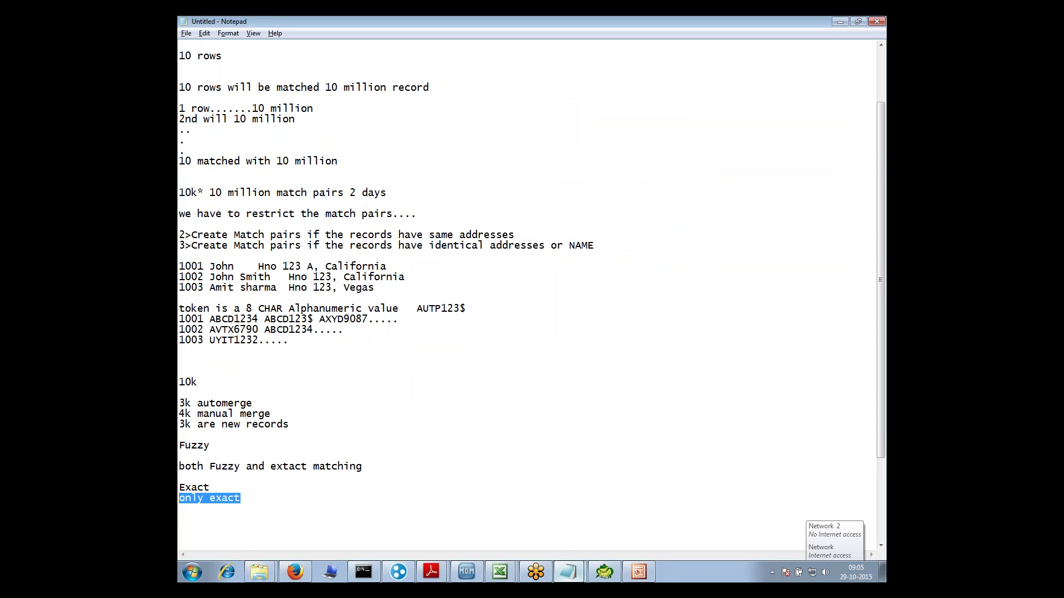
pyautogui.hotkey('shift', 'Up')
pyautogui.hotkey('shift', 'Up')
pyautogui.hotkey('shift', 'Up')
pyautogui.hotkey('shift', 'Up')
pyautogui.hotkey('shift', 'Up')
pyautogui.hotkey('shift', 'Up')
pyautogui.hotkey('shift', 'Up')
pyautogui.hotkey('shift', 'Up')
pyautogui.hotkey('shift', 'Up')
pyautogui.hotkey('shift', 'Up')
pyautogui.hotkey('shift', 'Up')
pyautogui.hotkey('shift', 'Up')
pyautogui.hotkey('shift', 'Up')
pyautogui.hotkey('shift', 'Up')
pyautogui.hotkey('shift', 'Up')
pyautogui.hotkey('shift', 'Up')
pyautogui.hotkey('shift', 'Up')
pyautogui.hotkey('shift', 'Up')
pyautogui.hotkey('shift', 'Up')
pyautogui.hotkey('shift', 'Up')
pyautogui.press('Delete')
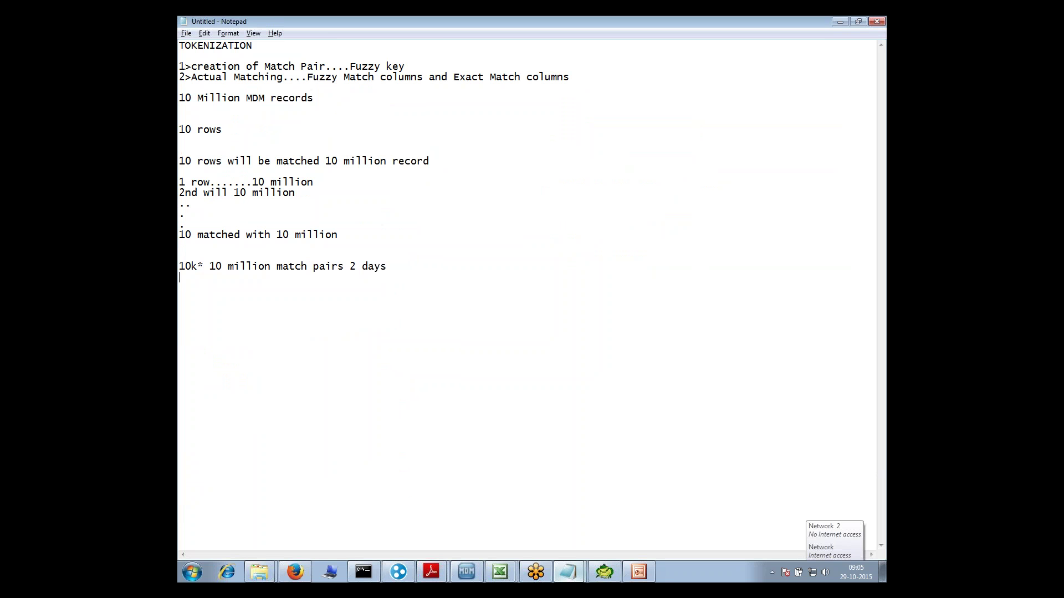
pyautogui.hotkey('ctrl', 'a')
pyautogui.press('Delete')
# Write "German" and "German polulaiton file" as separate lines in the emptied notes, and delete both lines
pyautogui.press('Return')
pyautogui.press('Return')
pyautogui.press('Return')
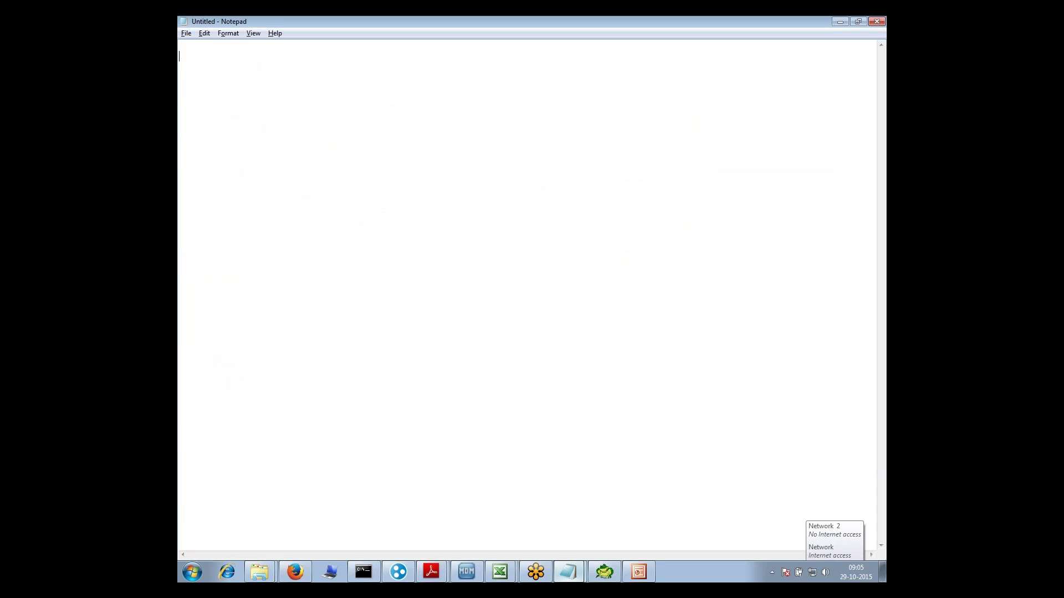
pyautogui.write('German')
pyautogui.press('Return')
pyautogui.press('Return')
pyautogui.write('German polulai')
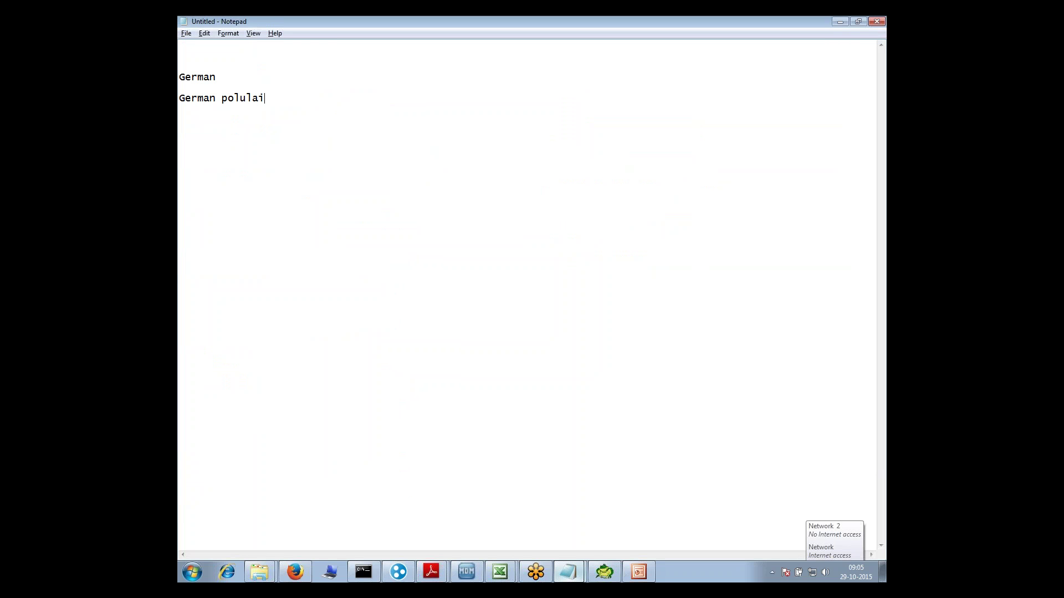
pyautogui.write('ton file')
pyautogui.hotkey('ctrl', 'shift', 'Home')
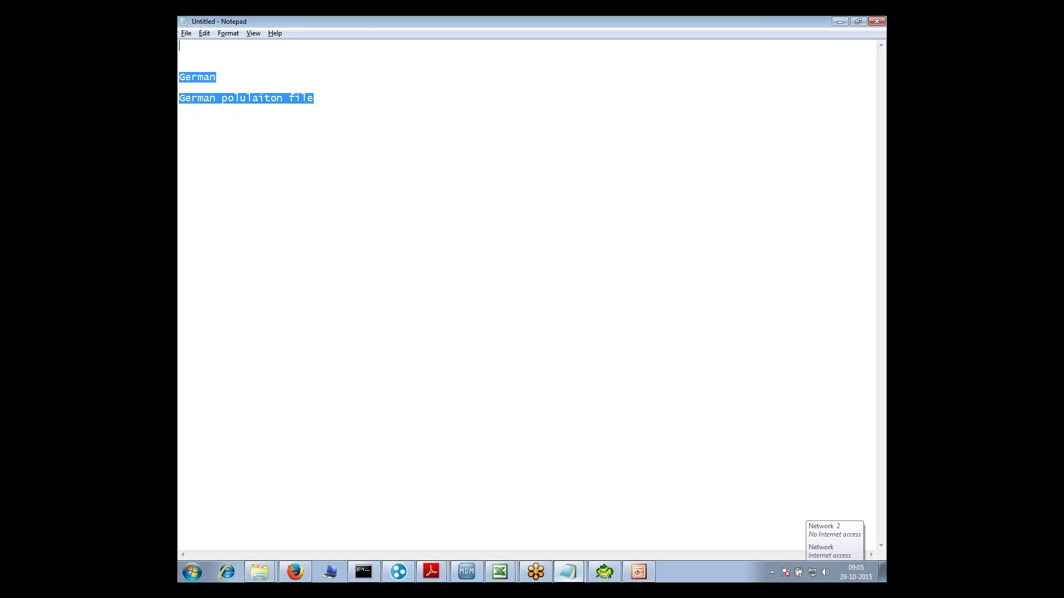
pyautogui.press('Delete')
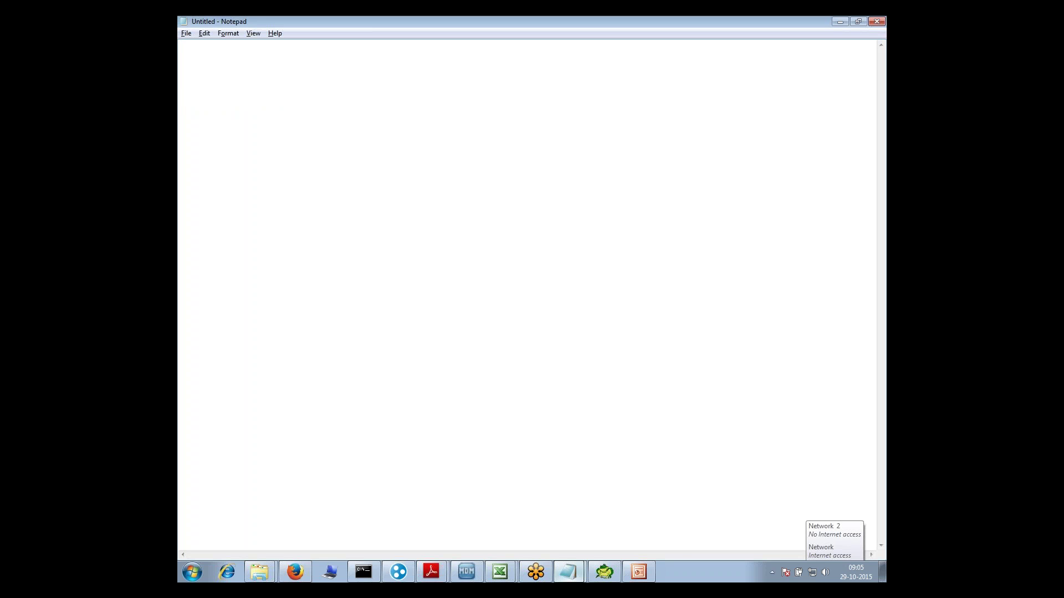
# In the Notepad notes, list a sample first name with the title "Sir" and alone, and below with "Sriman" and alone
pyautogui.hotkey('alt', 'Tab')
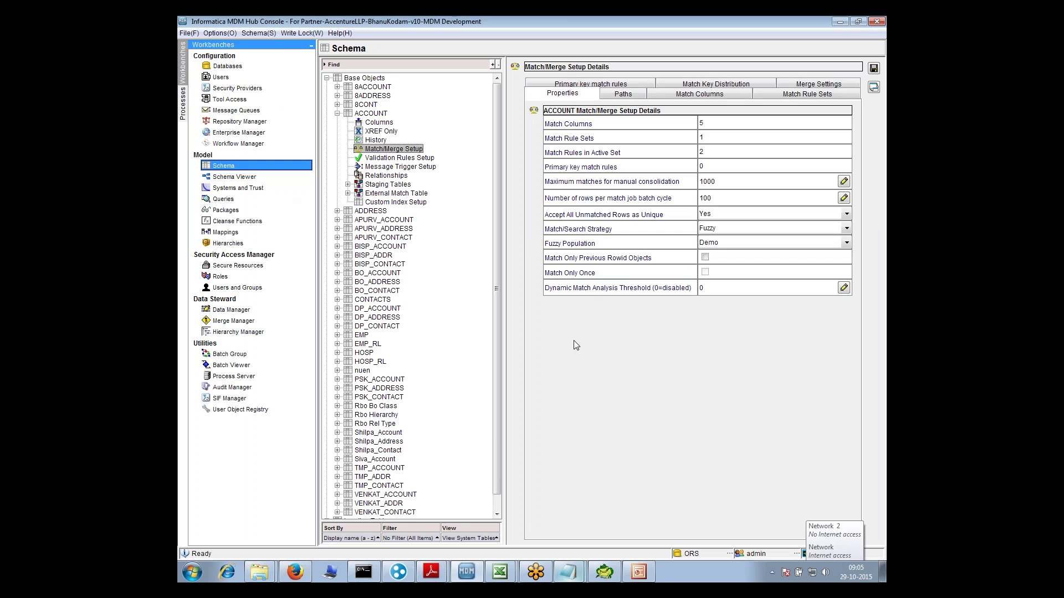
pyautogui.hotkey('alt', 'Tab')
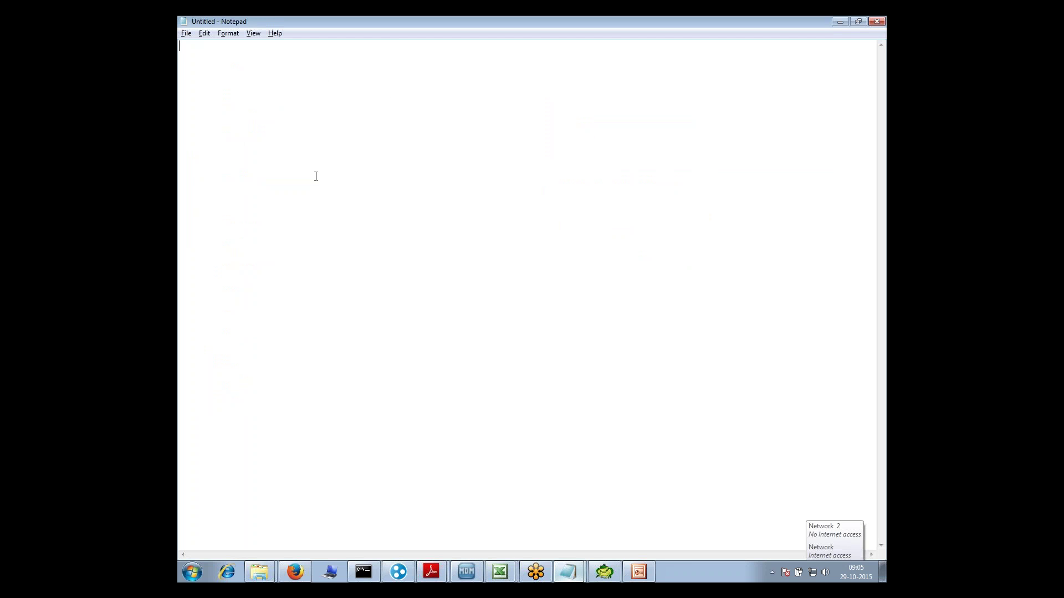
pyautogui.hotkey('alt', 'Tab')
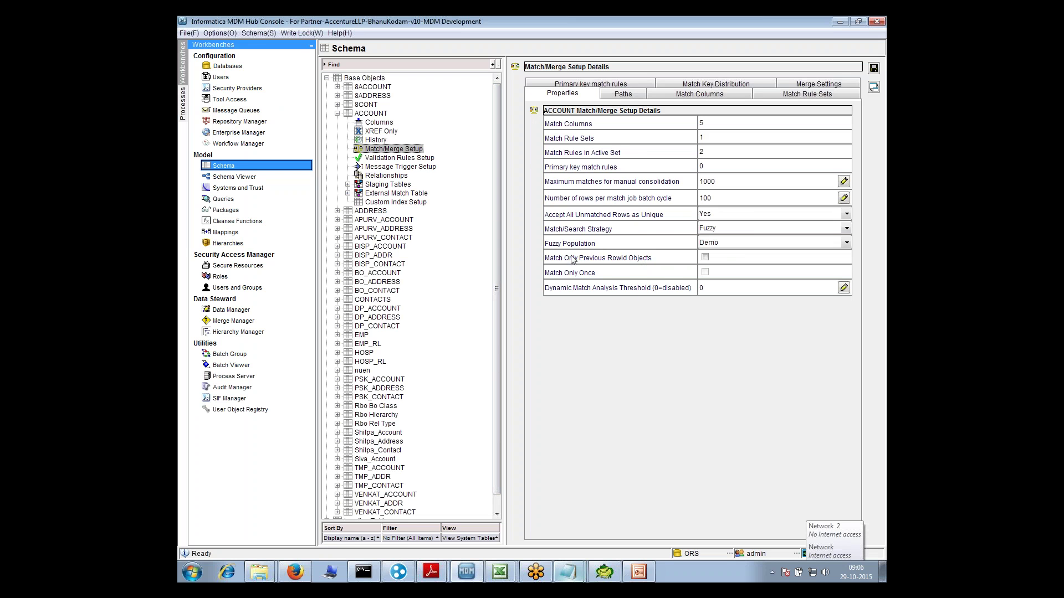
pyautogui.hotkey('alt', 'Tab')
pyautogui.press('Return')
pyautogui.press('Return')
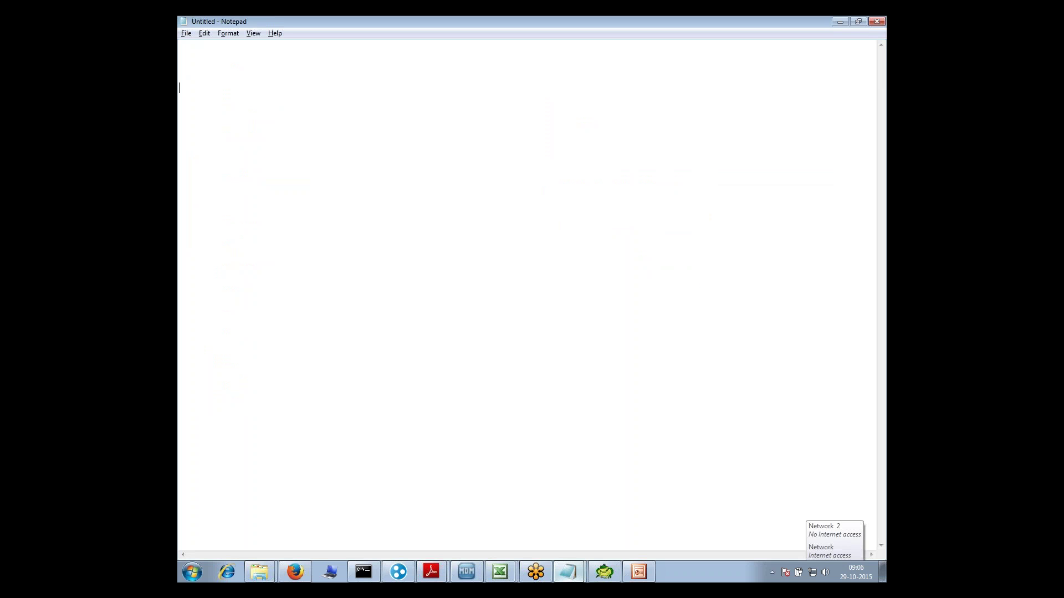
pyautogui.write('Site')
pyautogui.press('BackSpace')
pyautogui.press('BackSpace')
pyautogui.write('r Sunil')
pyautogui.press('Return')
pyautogui.write('Sunil     Sriman Sunil ')
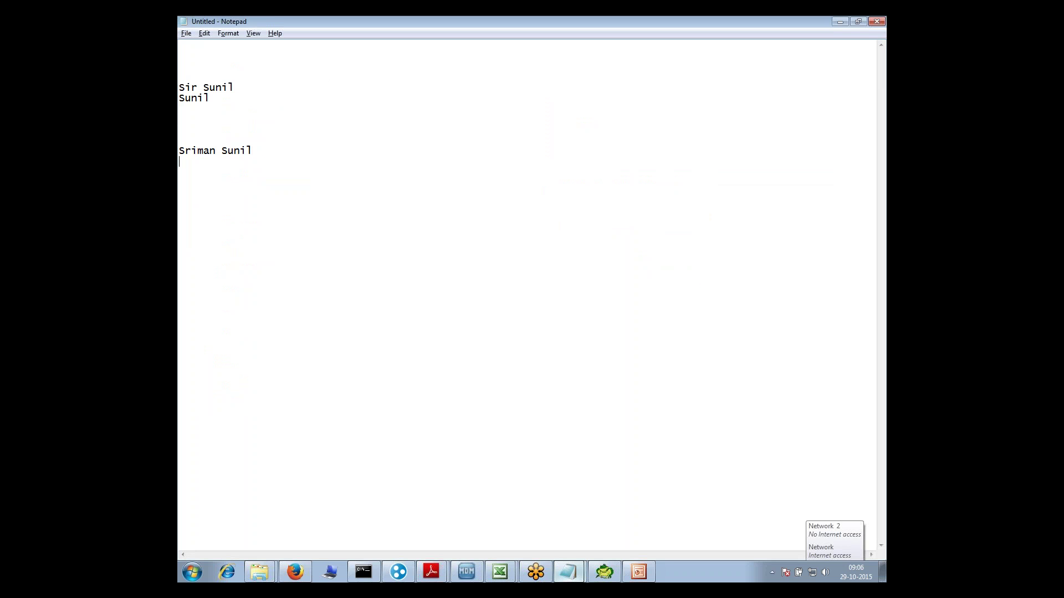
pyautogui.write('Sunil')
pyautogui.moveTo(205, 87); pyautogui.dragTo(178, 87)
pyautogui.press('Up')
pyautogui.moveTo(219, 150); pyautogui.dragTo(180, 151)
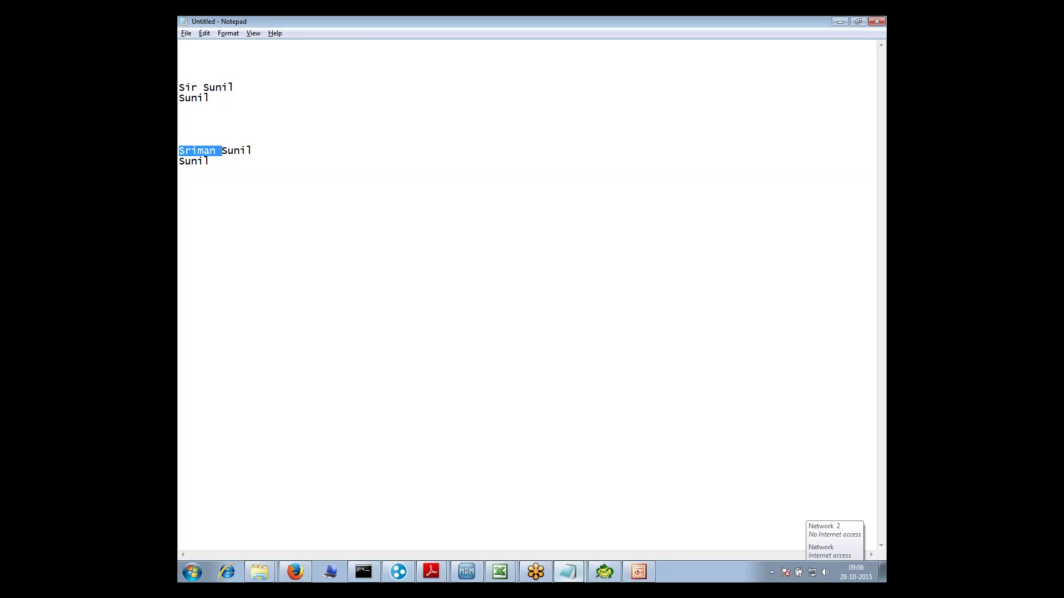
# Label the "Sir" name pair "UK" on the line above it, and replace that label with "INDIA"
pyautogui.click(187, 81)
pyautogui.write('UK')
pyautogui.moveTo(211, 98); pyautogui.dragTo(180, 89)
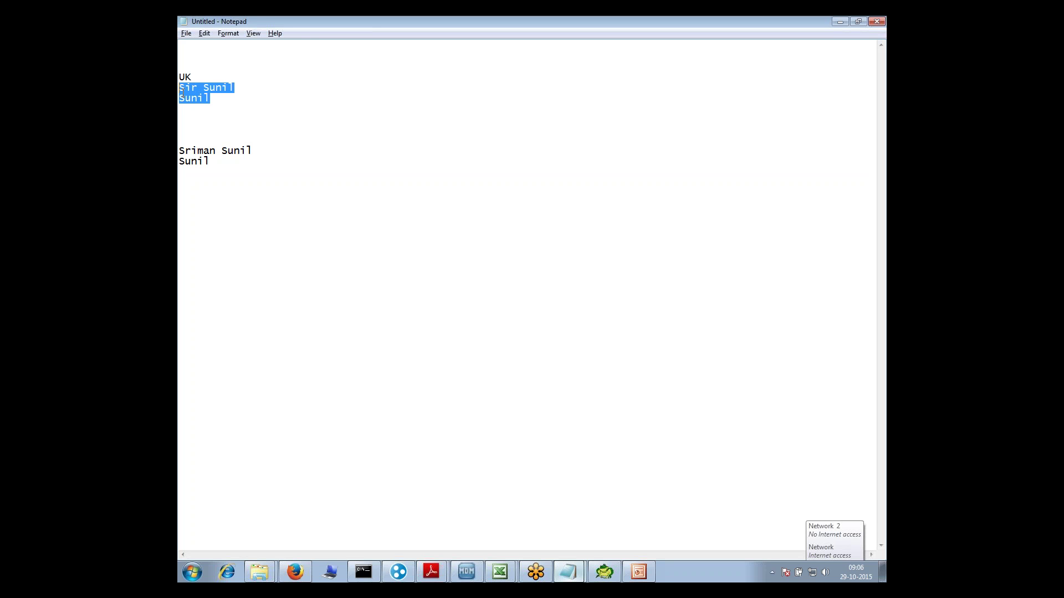
pyautogui.doubleClick(184, 77)
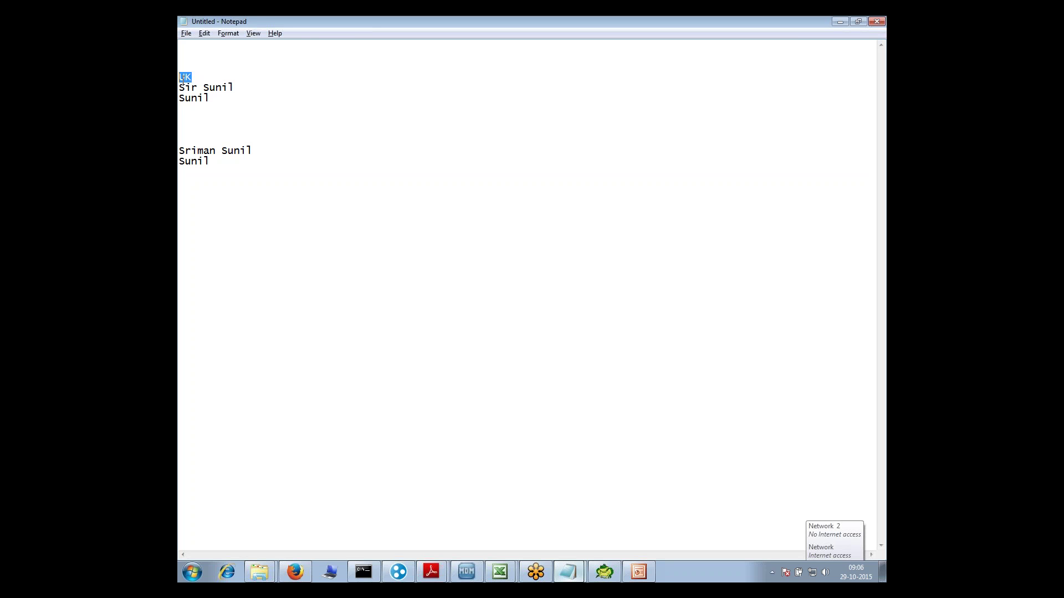
pyautogui.write('INDIA')
pyautogui.moveTo(210, 99); pyautogui.dragTo(179, 96)
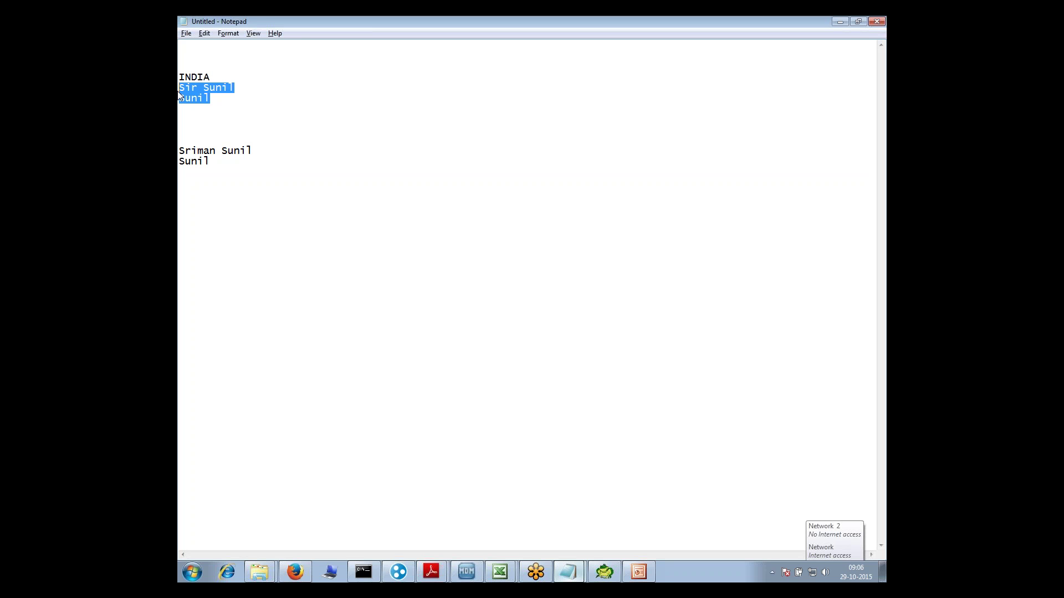
# Label the "Sriman" name pair "UK" on the line above it, and replace that label with "INDIA"
pyautogui.click(185, 144)
pyautogui.write('UK')
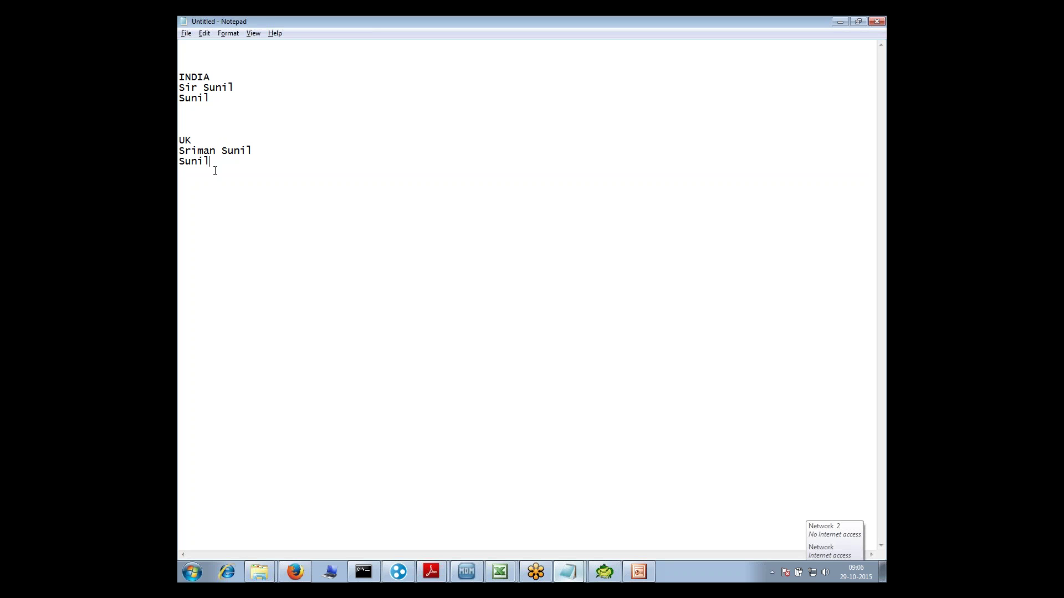
pyautogui.moveTo(215, 171); pyautogui.dragTo(182, 152)
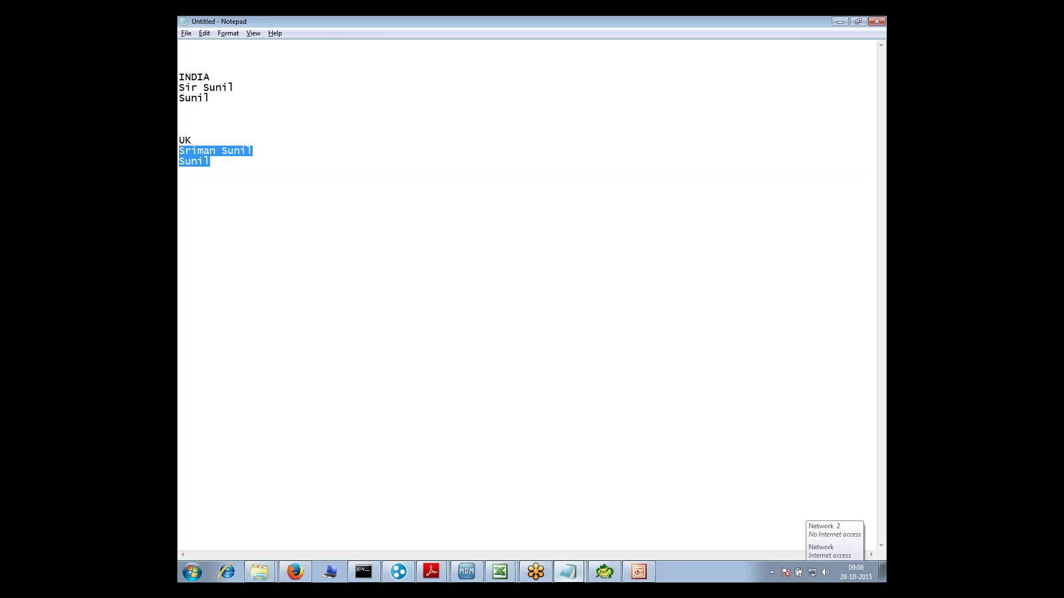
pyautogui.click(191, 141)
pyautogui.press('BackSpace')
pyautogui.press('BackSpace')
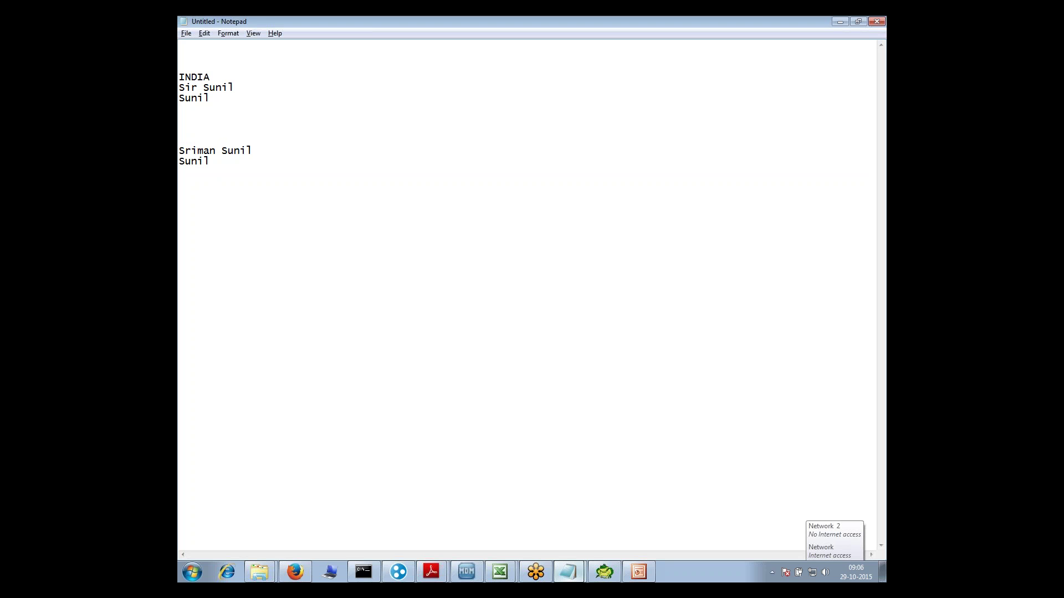
pyautogui.write('INDIA')
pyautogui.moveTo(179, 151); pyautogui.dragTo(230, 161)
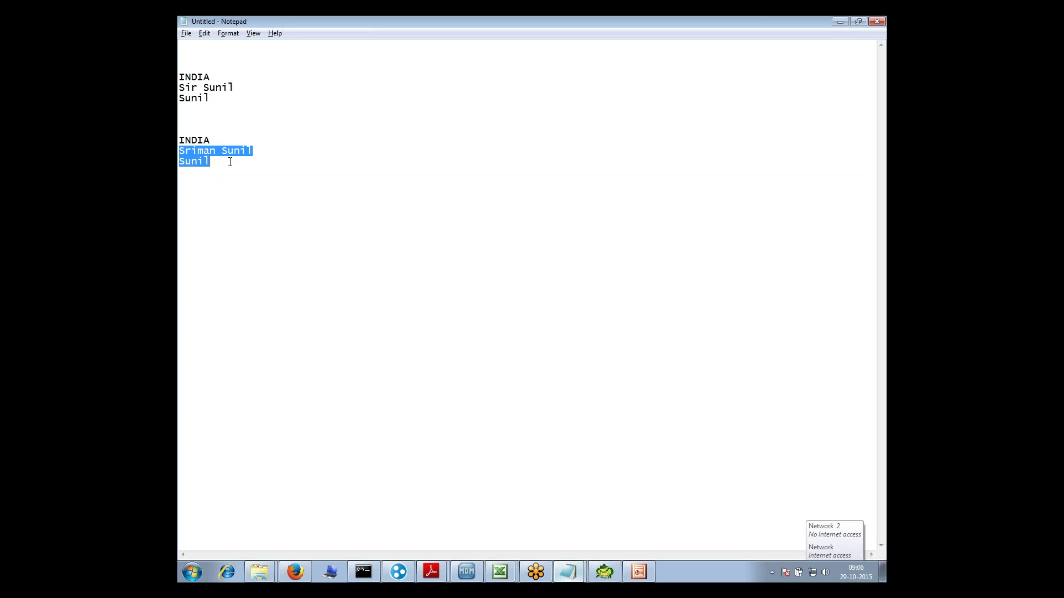
pyautogui.click(230, 162)
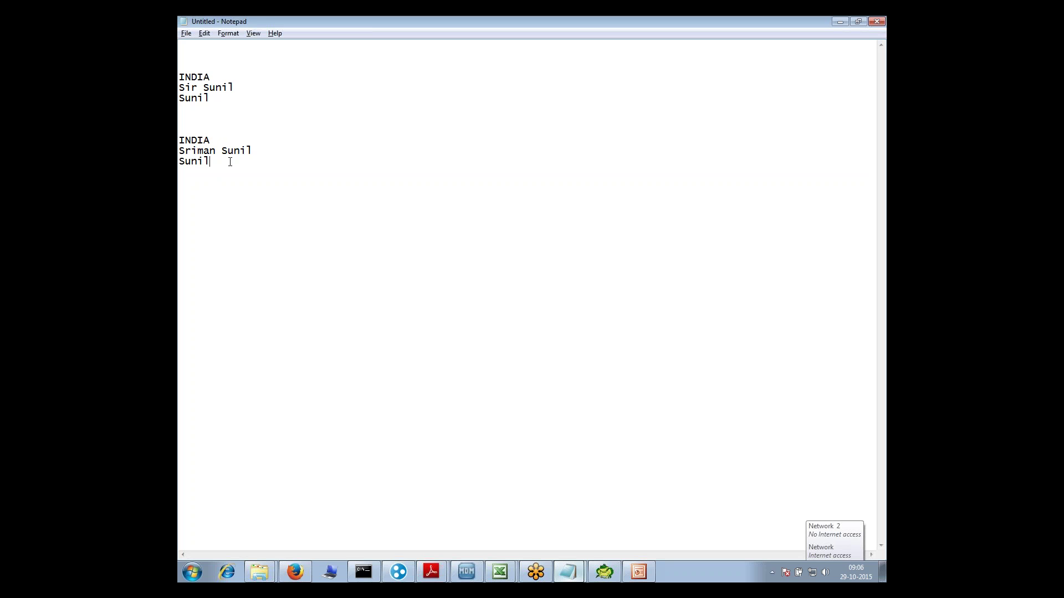
# Replace all the notes with the heading "population file" and the line "netherlands.ysp 10 MB" below it
pyautogui.hotkey('ctrl', 'a')
pyautogui.write('p')
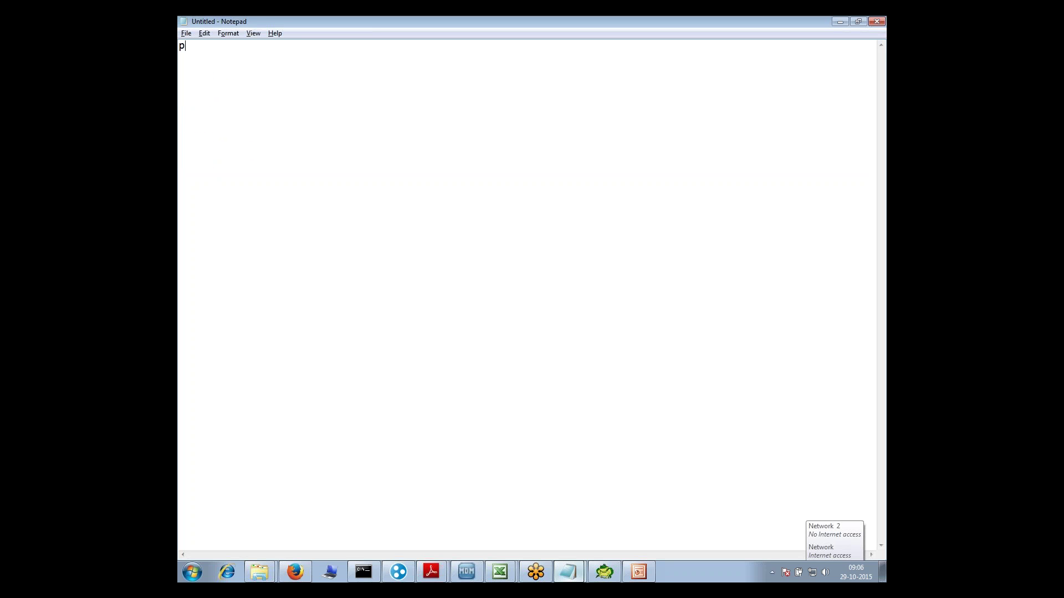
pyautogui.write('opu')
pyautogui.press('BackSpace')
pyautogui.write('ula')
pyautogui.write('tion file')
pyautogui.write('ne')
pyautogui.write('her')
pyautogui.press('BackSpace')
pyautogui.press('BackSpace')
pyautogui.press('BackSpace')
pyautogui.write('therland')
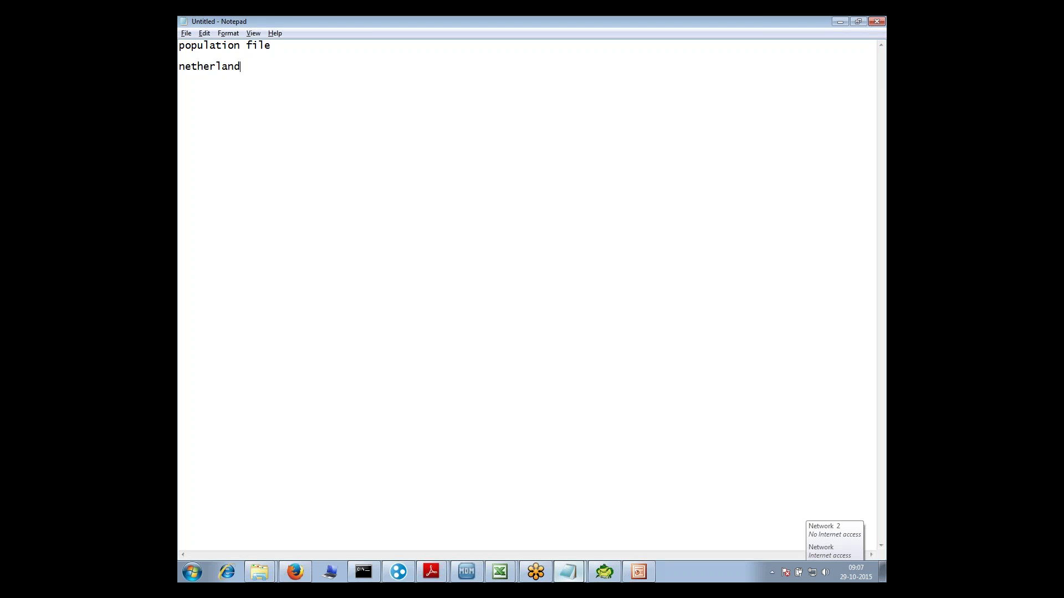
pyautogui.write('s.ysp  10 MB')
pyautogui.moveTo(179, 68); pyautogui.dragTo(349, 79)
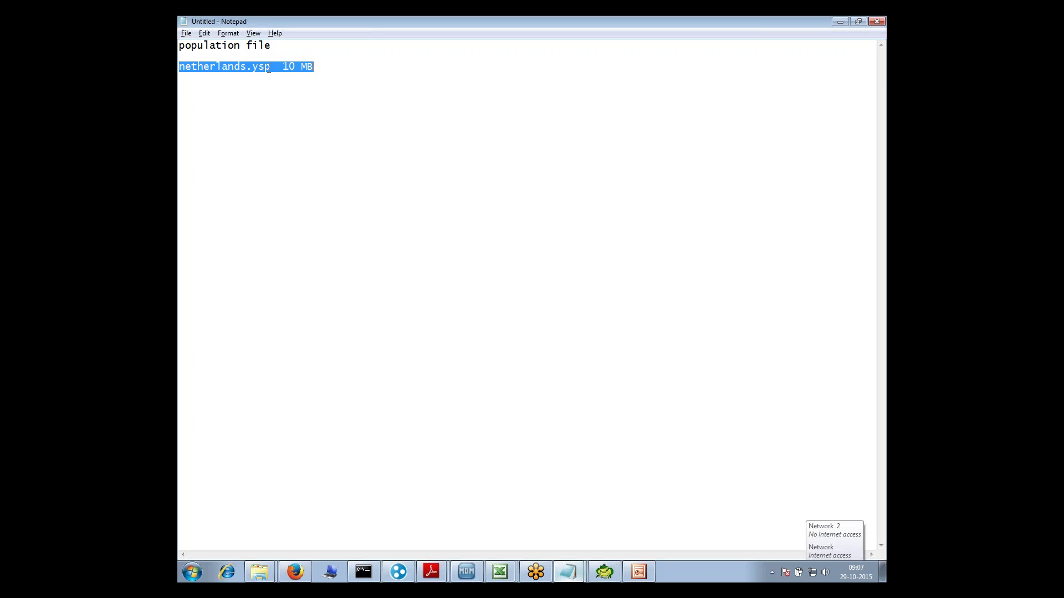
pyautogui.moveTo(271, 68); pyautogui.dragTo(183, 76)
pyautogui.click(276, 76)
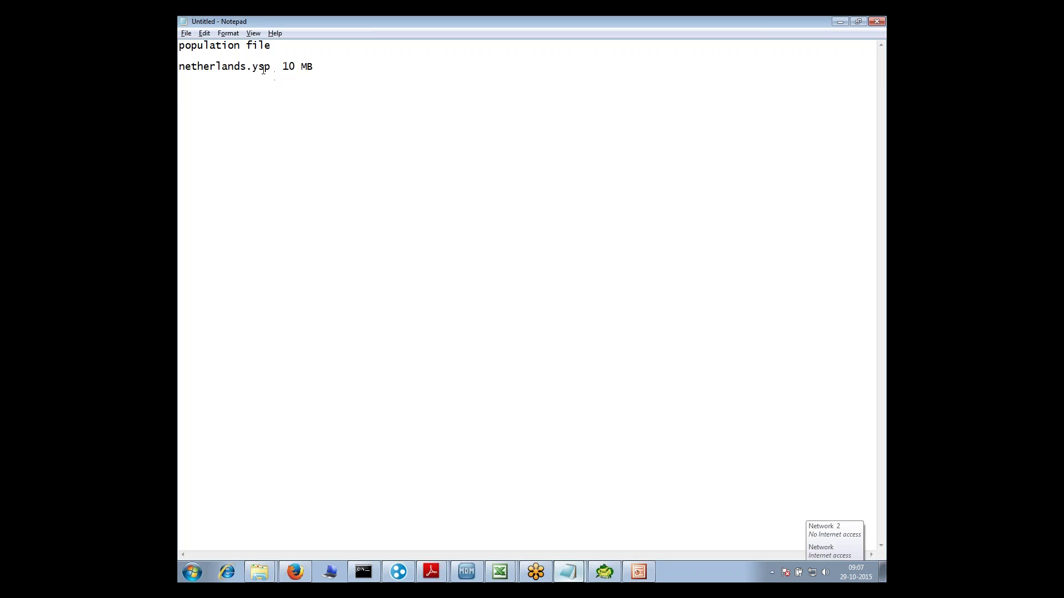
pyautogui.moveTo(275, 67); pyautogui.dragTo(184, 78)
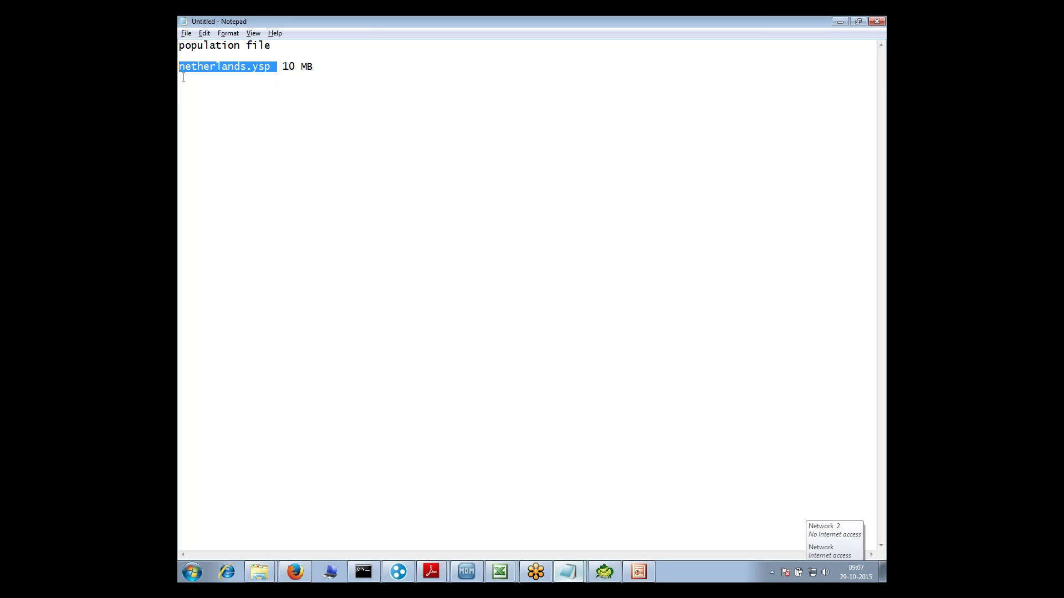
pyautogui.click(276, 67)
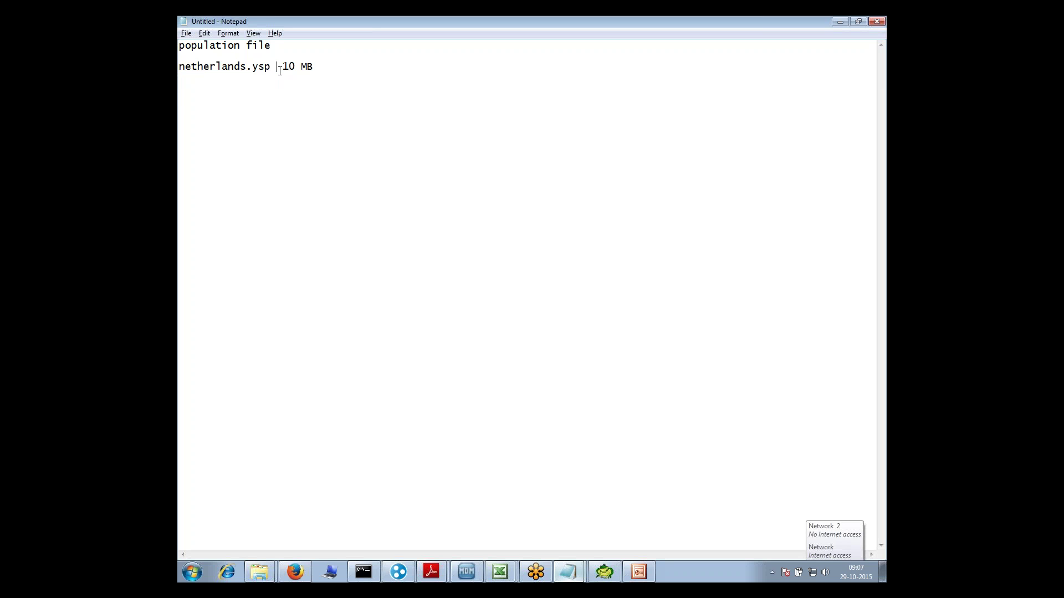
# Switch back to the MDM console and view the Fuzzy Population options of ACCOUNT
pyautogui.hotkey('alt', 'Tab')
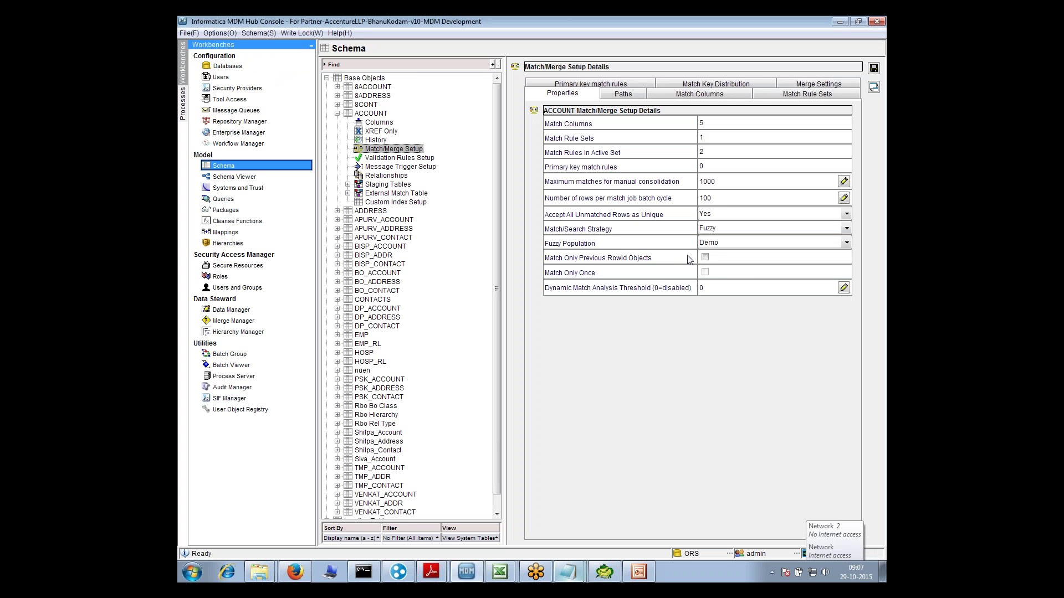
pyautogui.click(714, 244)
pyautogui.click(714, 243)
pyautogui.click(712, 247)
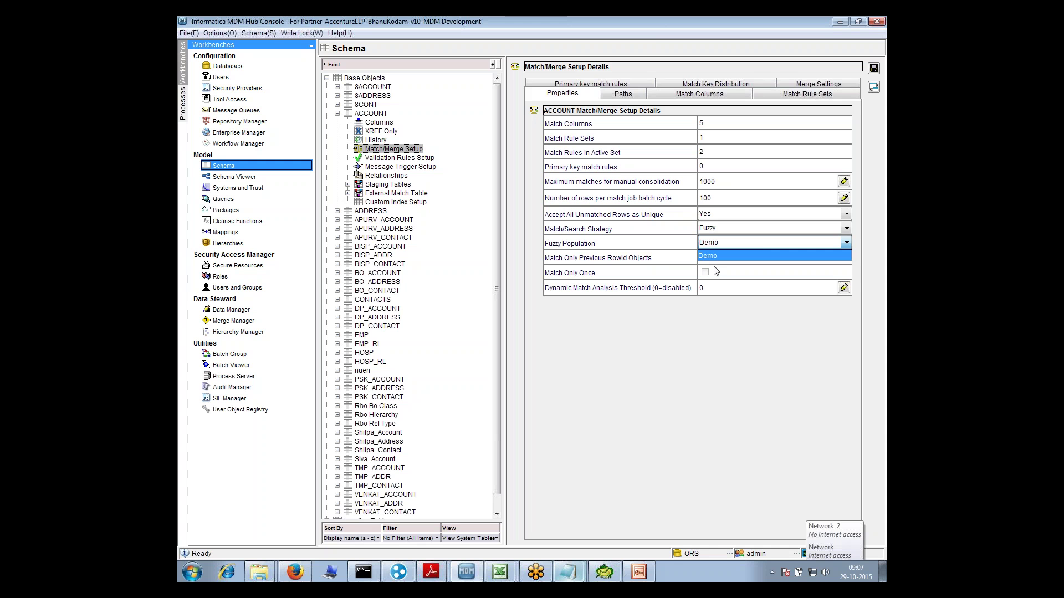
# Switch to Notepad and add the lines "International.ysp" and "france germany" below the netherlands.ysp entry
pyautogui.click(702, 246)
pyautogui.hotkey('alt', 'Tab')
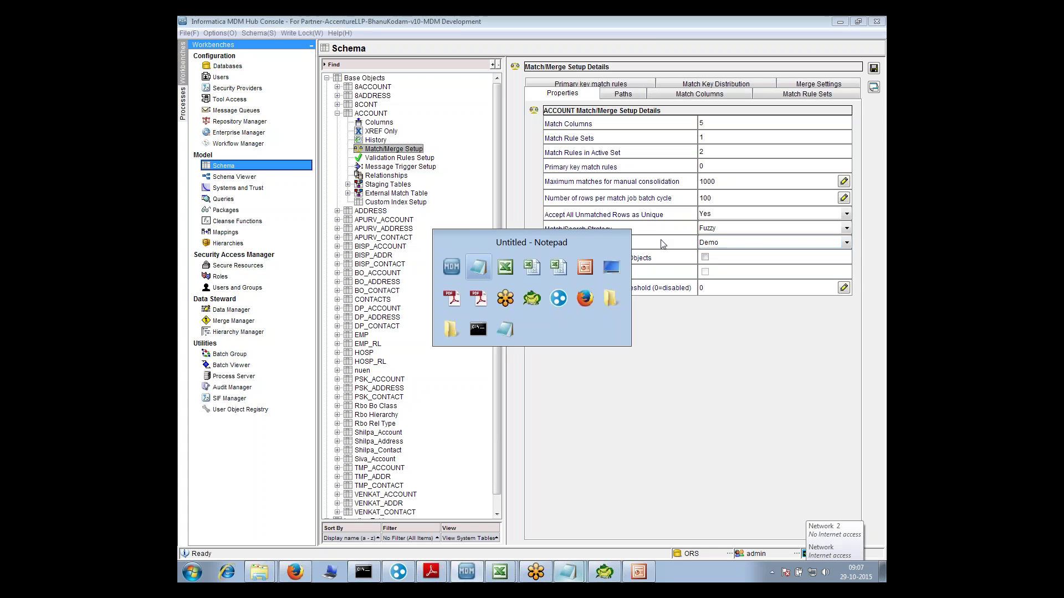
pyautogui.hotkey('alt', 'Tab')
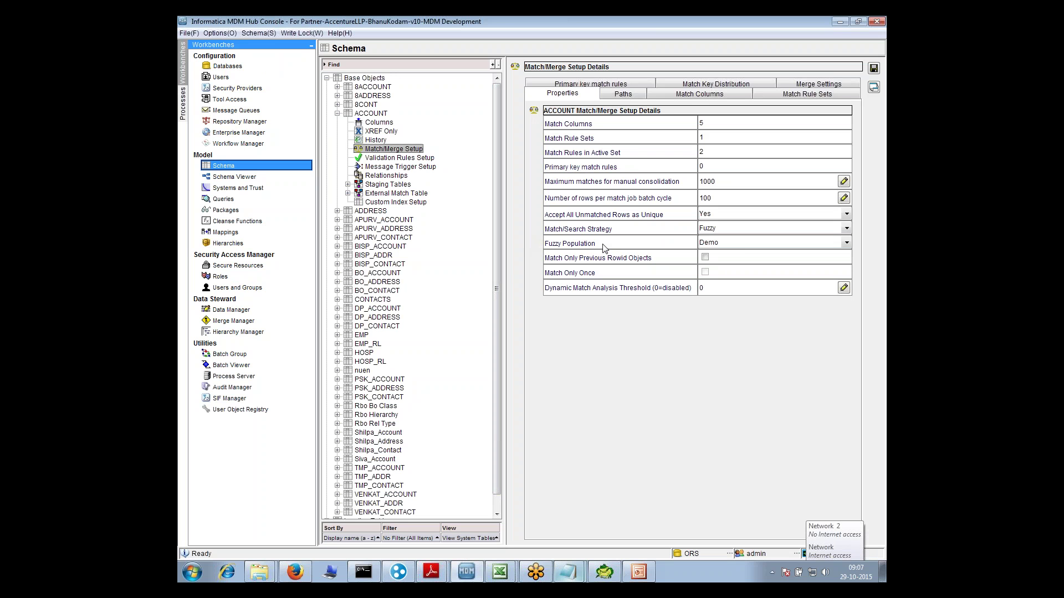
pyautogui.hotkey('alt', 'Tab')
pyautogui.hotkey('alt', 'Tab')
pyautogui.hotkey('alt', 'Tab')
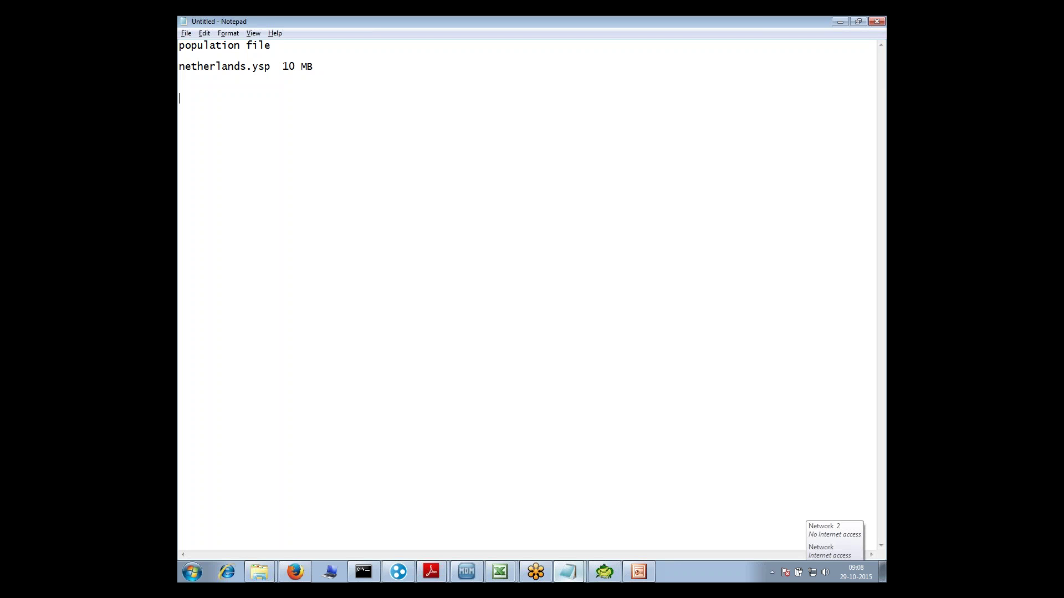
pyautogui.write('International.ysp')
pyautogui.press('Return')
pyautogui.press('Return')
pyautogui.write('fran')
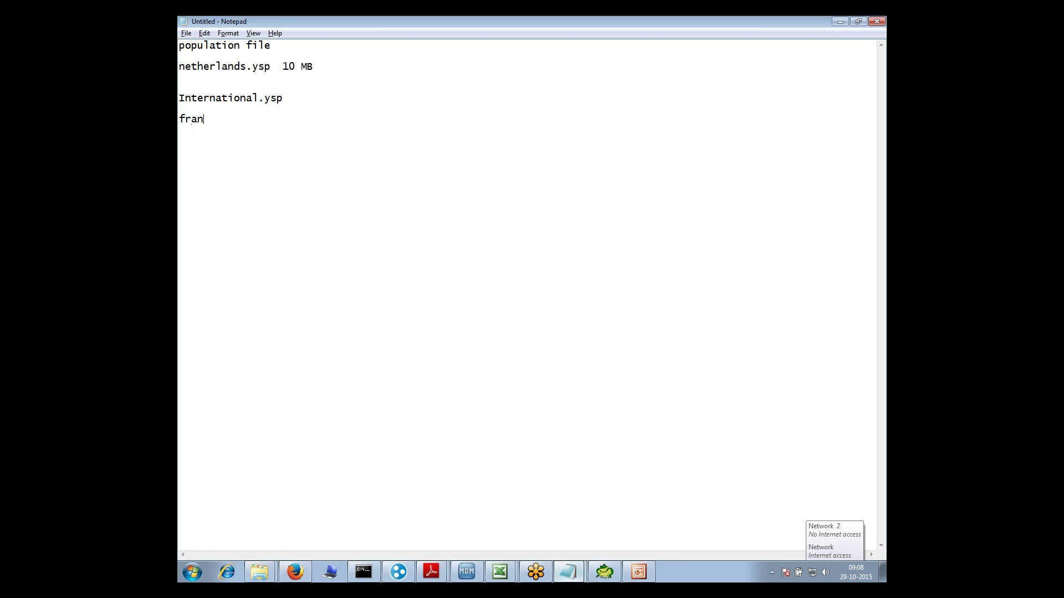
pyautogui.write('ce germany')
pyautogui.press('BackSpace')
# Highlight the "france germany" line in the notes to point it out
pyautogui.moveTo(183, 118)
pyautogui.mouseDown()
pyautogui.moveTo(283, 123)
pyautogui.moveTo(182, 118)
pyautogui.mouseUp()
pyautogui.click(229, 167)
pyautogui.keyDown('shift'); pyautogui.click(294, 94); pyautogui.keyUp('shift')
pyautogui.click(288, 99)
pyautogui.moveTo(223, 122); pyautogui.dragTo(271, 130)
pyautogui.click(224, 123)
pyautogui.click(284, 129)
pyautogui.moveTo(179, 120); pyautogui.dragTo(284, 127)
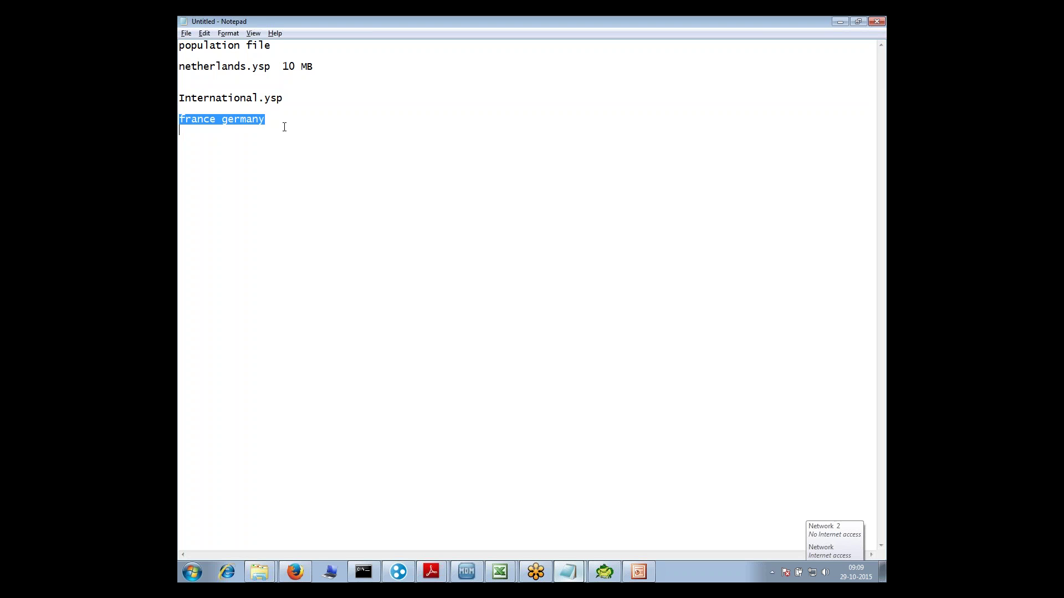
pyautogui.click(284, 127)
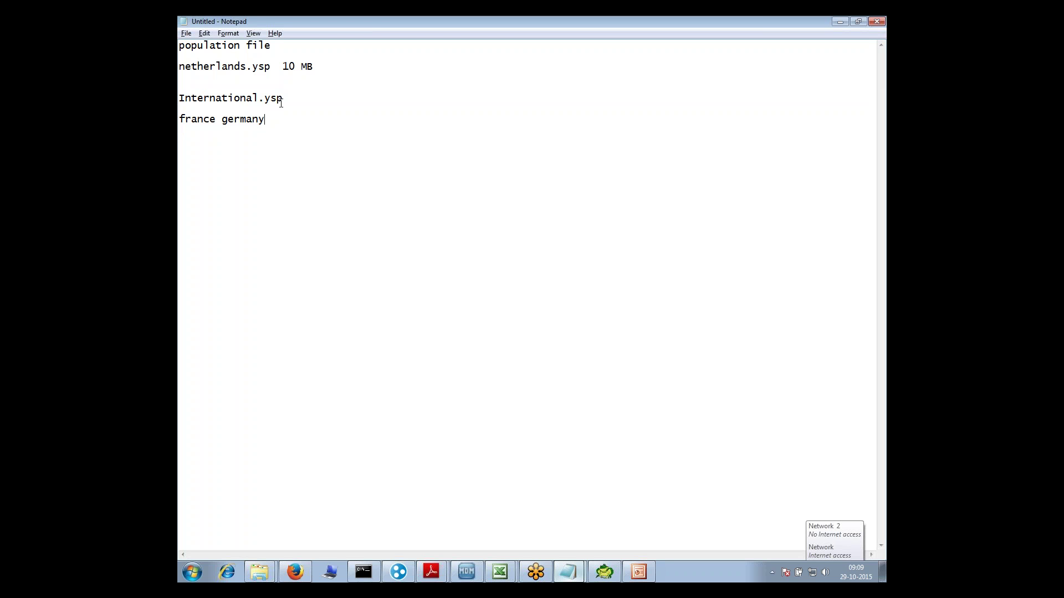
# Highlight the "International.ysp" line in the notes to point out the population file
pyautogui.click(284, 98)
pyautogui.keyDown('shift'); pyautogui.click(182, 98); pyautogui.keyUp('shift')
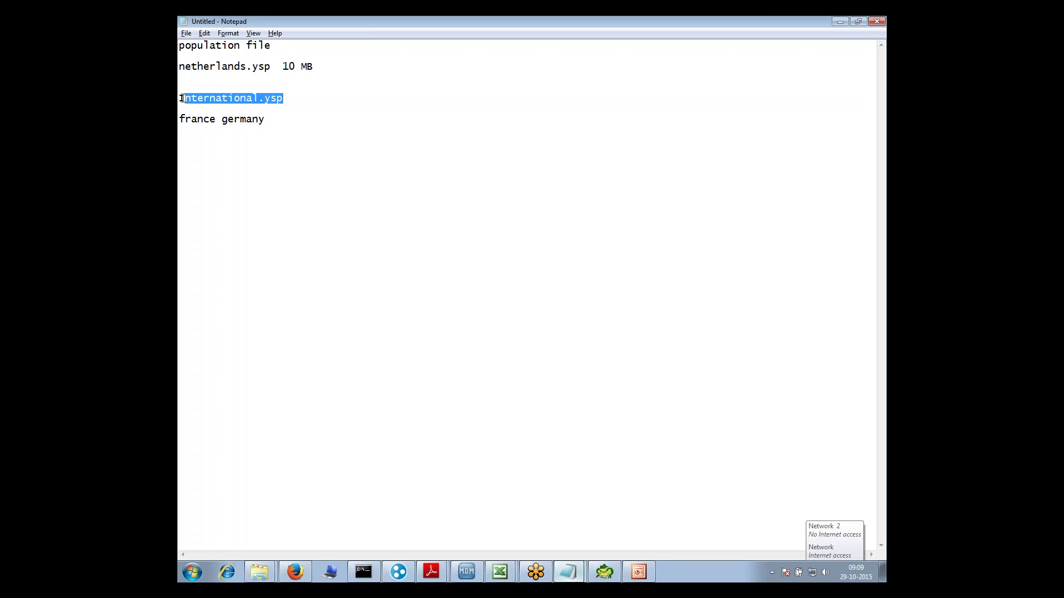
pyautogui.keyDown('shift'); pyautogui.click(179, 99); pyautogui.keyUp('shift')
pyautogui.click(183, 99)
pyautogui.moveTo(179, 98); pyautogui.dragTo(288, 98)
pyautogui.click(290, 99)
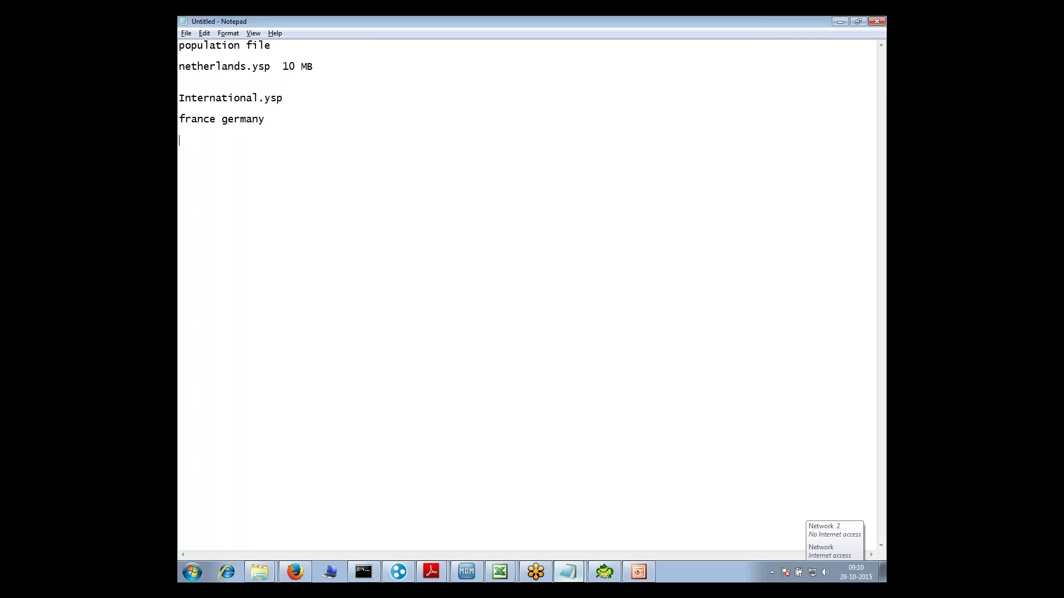
pyautogui.click(266, 87)
pyautogui.moveTo(273, 88); pyautogui.dragTo(328, 104)
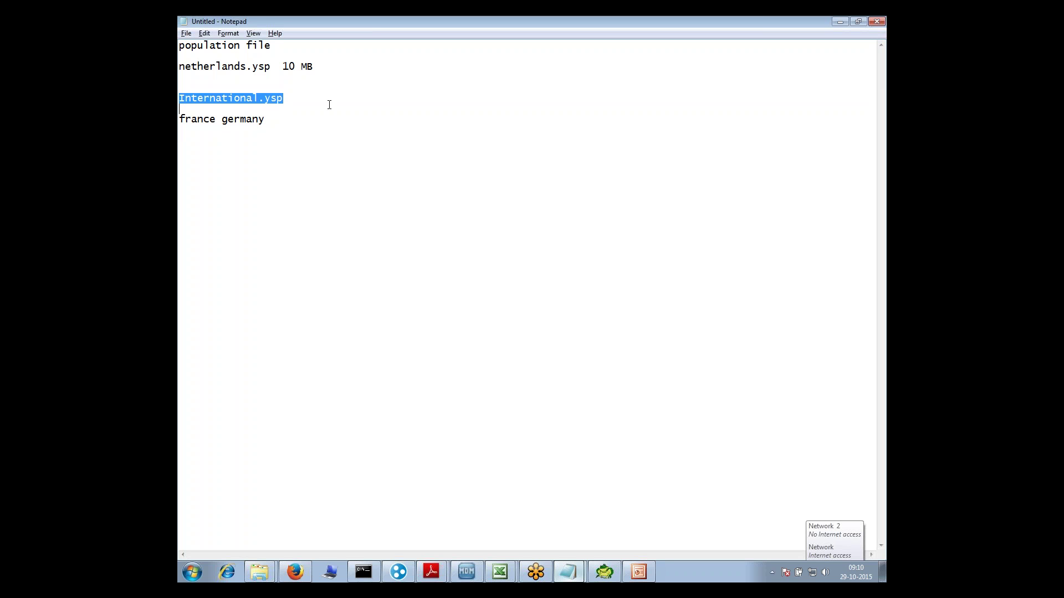
pyautogui.click(329, 105)
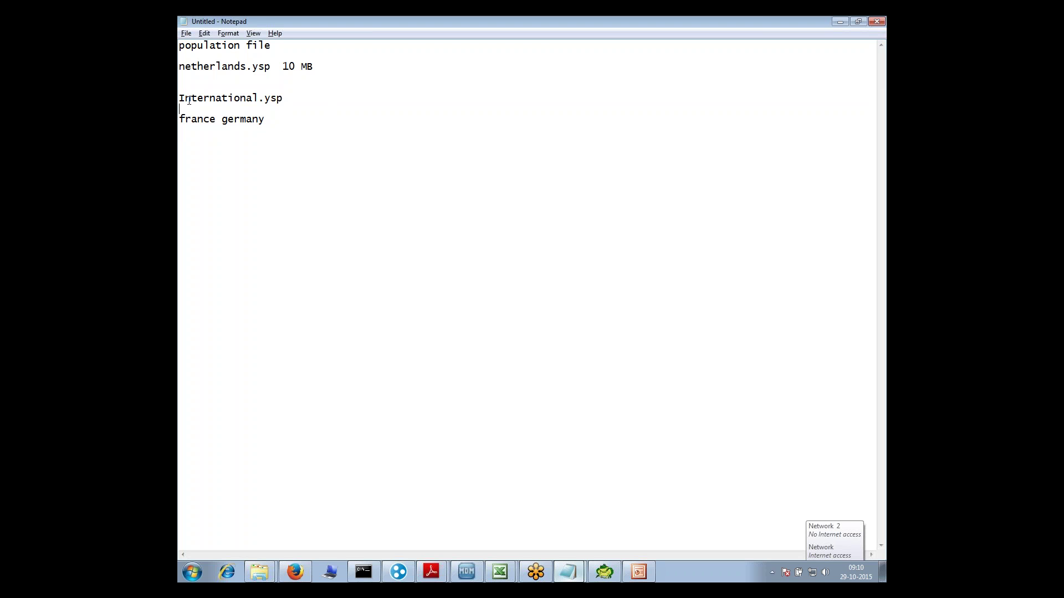
pyautogui.moveTo(282, 101); pyautogui.dragTo(181, 98)
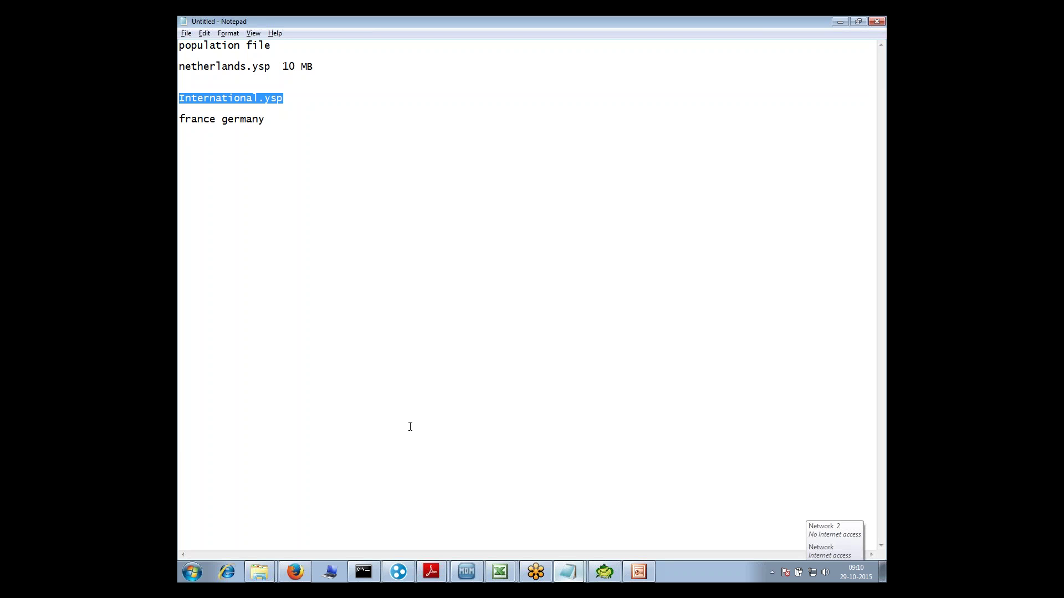
pyautogui.click(410, 426)
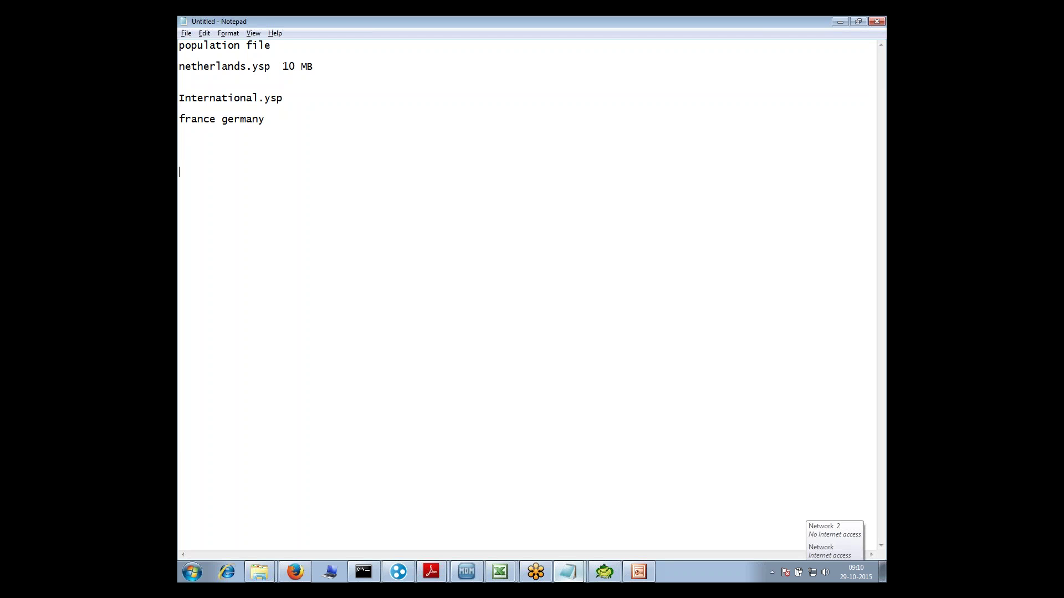
# Add the city spellings "Munich" and "Muncheen" on separate lines below the country names, and delete both again
pyautogui.write('Mu')
pyautogui.write('ncih')
pyautogui.press('BackSpace')
pyautogui.press('BackSpace')
pyautogui.press('BackSpace')
pyautogui.write('ich  Muncheen')
pyautogui.hotkey('shift', 'Home')
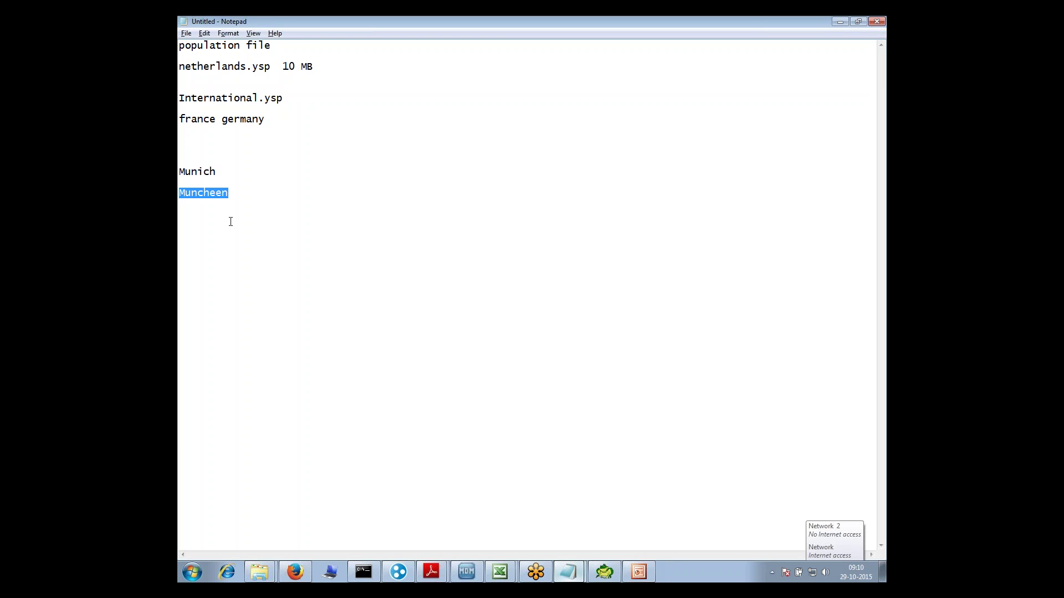
pyautogui.moveTo(235, 192); pyautogui.dragTo(183, 170)
pyautogui.moveTo(245, 214); pyautogui.dragTo(179, 171)
pyautogui.press('Delete')
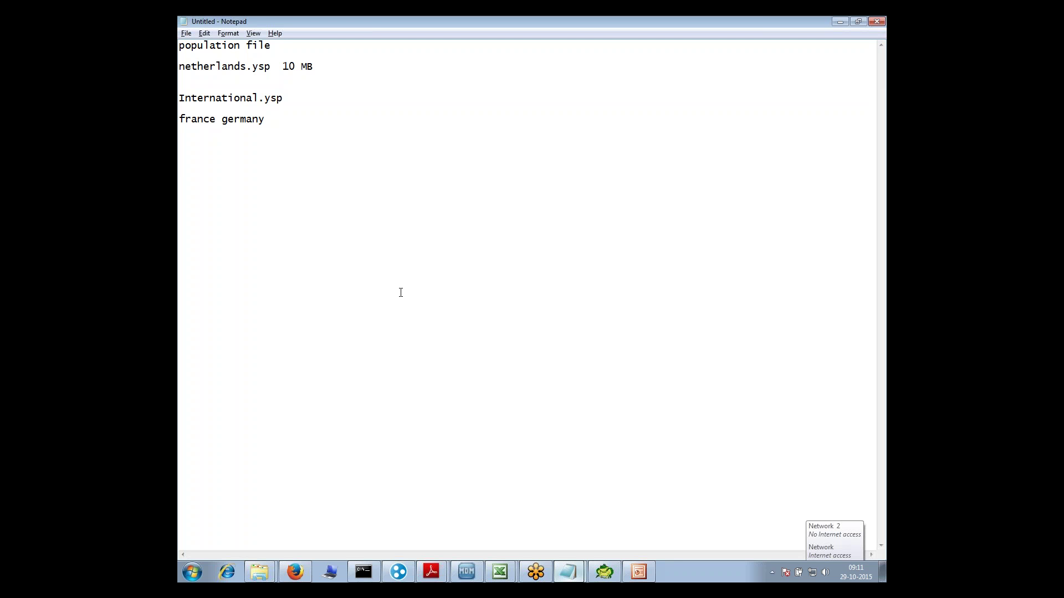
# Add the example lines "munich", "India" and "Sta" below the country names
pyautogui.write('Pto')
pyautogui.press('BackSpace')
pyautogui.press('BackSpace')
pyautogui.hotkey('shift', 'Home')
pyautogui.press('Delete')
pyautogui.write('munich')
pyautogui.press('Return')
pyautogui.write('India')
pyautogui.write('Stae')
pyautogui.press('BackSpace')
# Delete the "munich", "India" and "Sta" lines from the notes
pyautogui.hotkey('shift', 'Home')
pyautogui.hotkey('shift', 'Up')
pyautogui.hotkey('shift', 'Up')
pyautogui.hotkey('shift', 'Up')
pyautogui.hotkey('shift', 'Up')
pyautogui.hotkey('shift', 'Up')
pyautogui.hotkey('shift', 'Up')
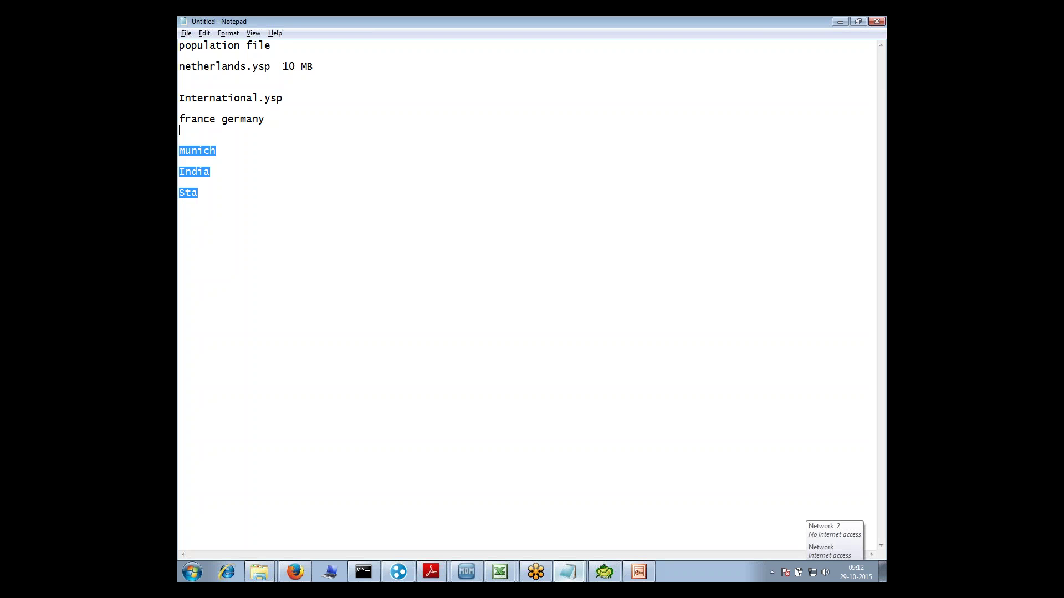
pyautogui.press('BackSpace')
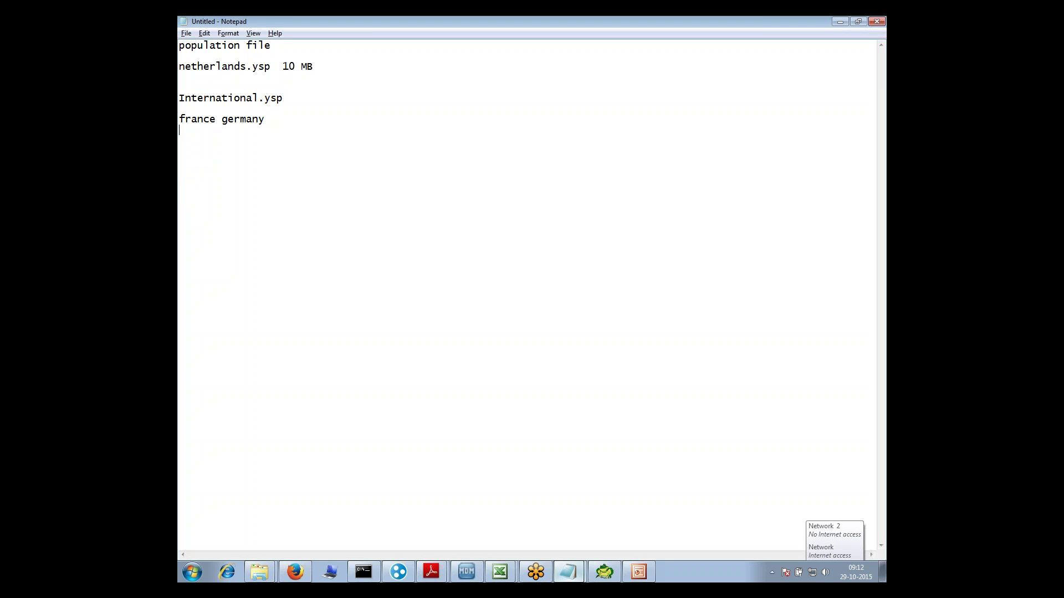
# Highlight the International.ysp file name once more in the notes
pyautogui.moveTo(290, 100); pyautogui.dragTo(179, 100)
pyautogui.moveTo(258, 100); pyautogui.dragTo(183, 100)
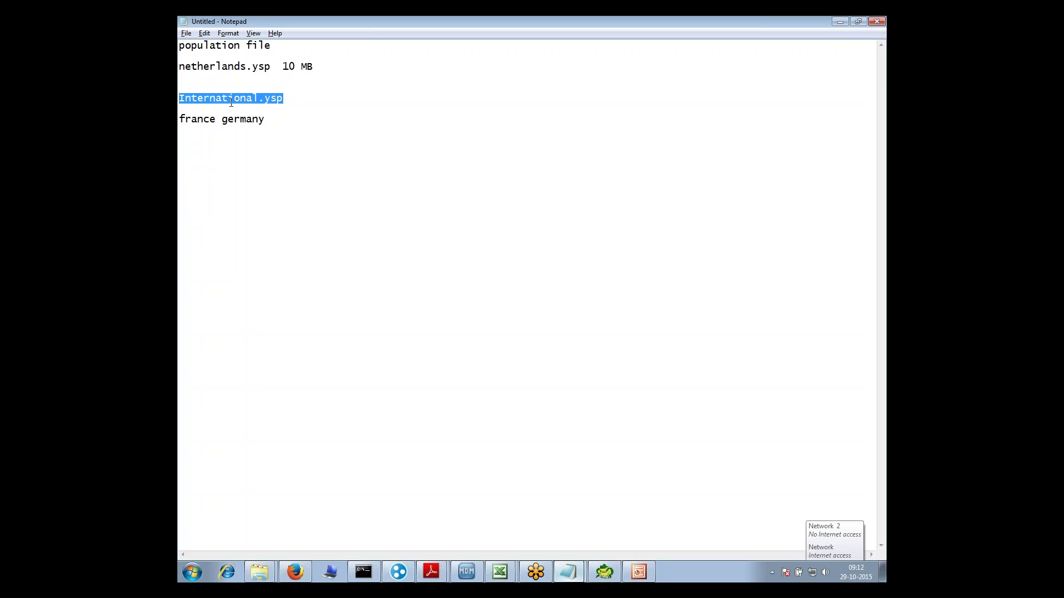
pyautogui.moveTo(283, 100); pyautogui.dragTo(182, 98)
pyautogui.moveTo(284, 99); pyautogui.dragTo(182, 99)
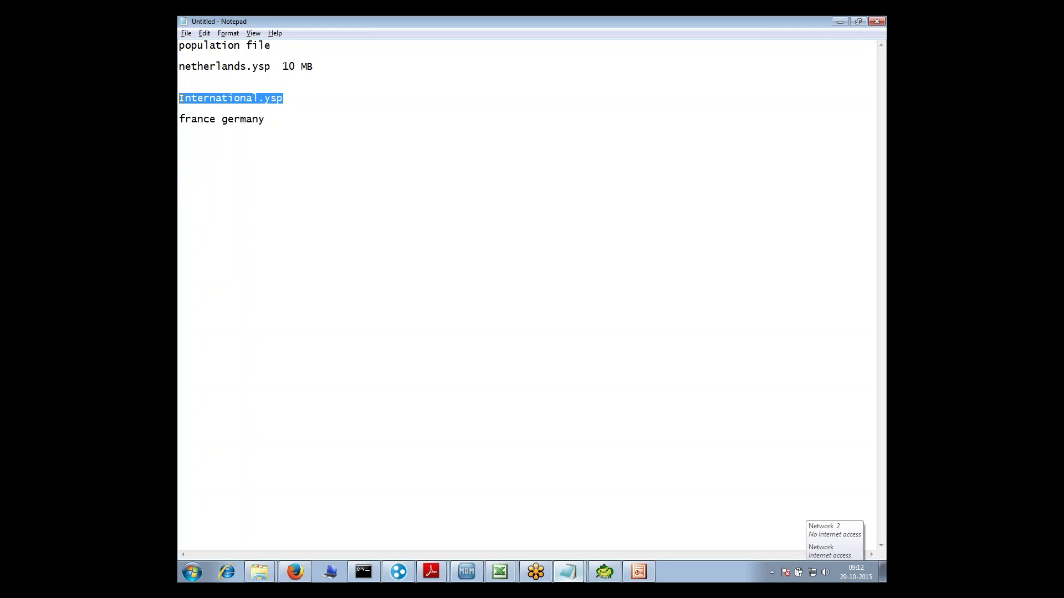
pyautogui.click(185, 102)
pyautogui.moveTo(185, 99); pyautogui.dragTo(179, 99)
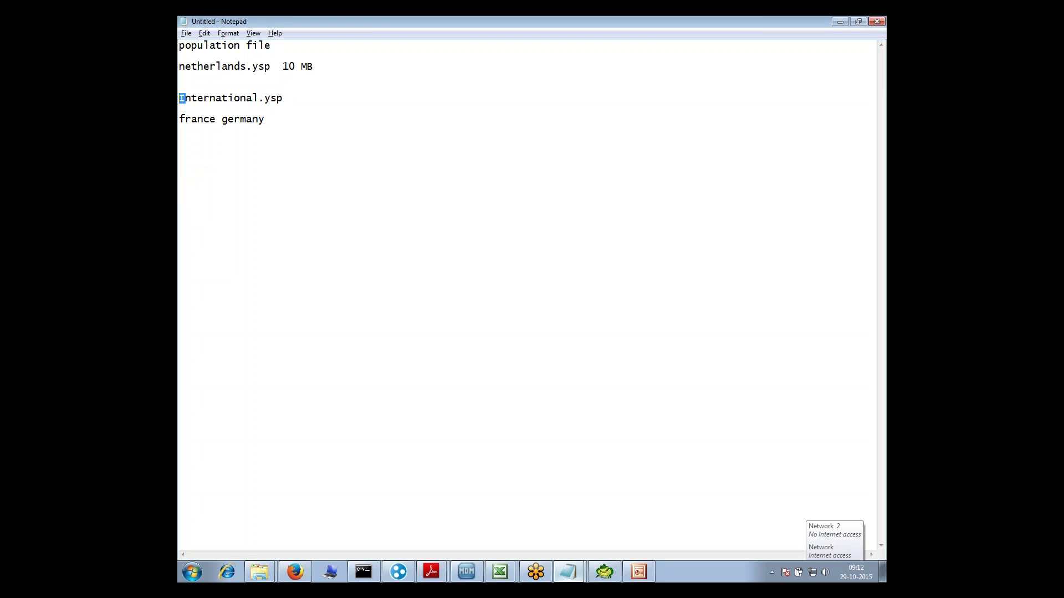
pyautogui.moveTo(302, 97); pyautogui.dragTo(188, 96)
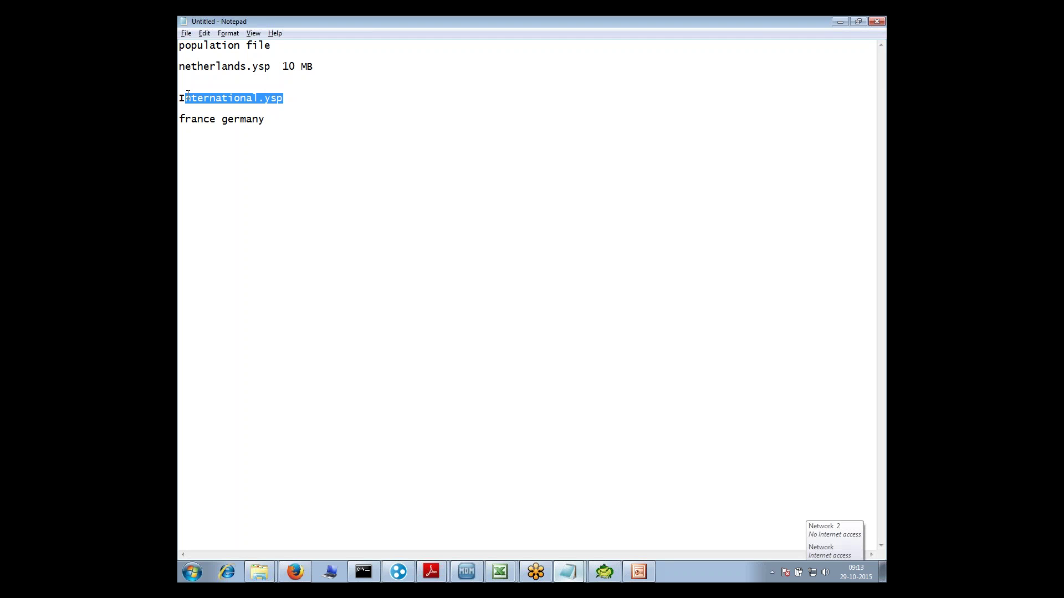
pyautogui.click(305, 116)
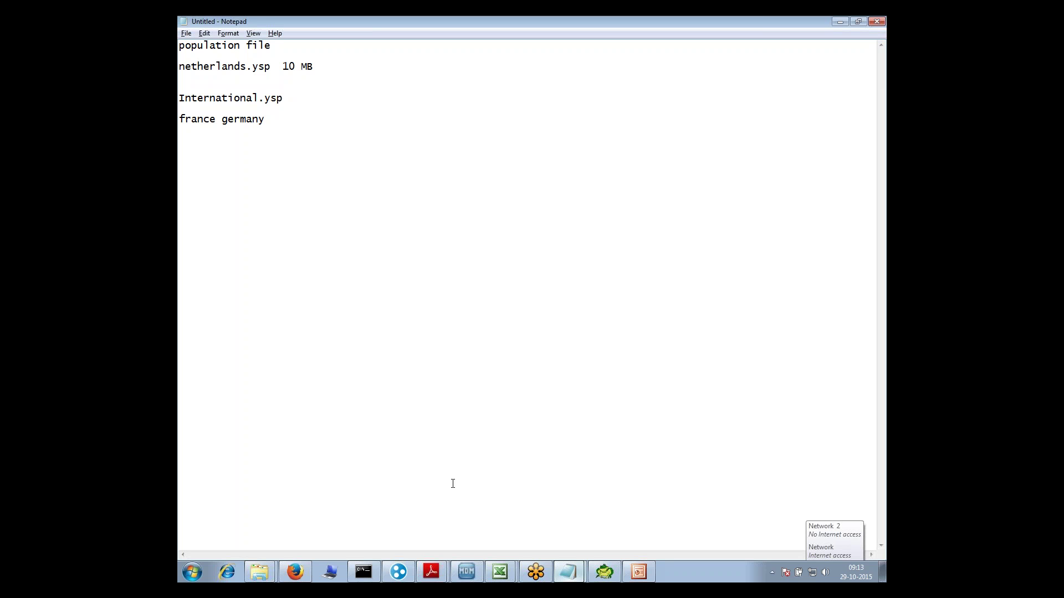
# Switch to the MDM console and set ACCOUNT's Dynamic Match Analysis Threshold to 1000
pyautogui.moveTo(472, 579)
pyautogui.click(467, 572)
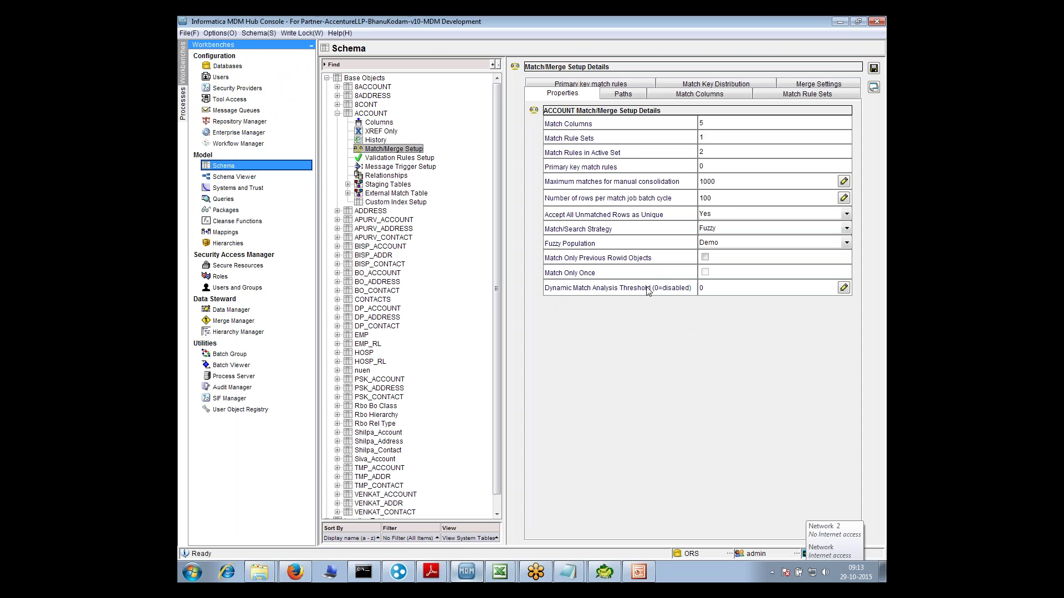
pyautogui.click(711, 290)
pyautogui.write('100')
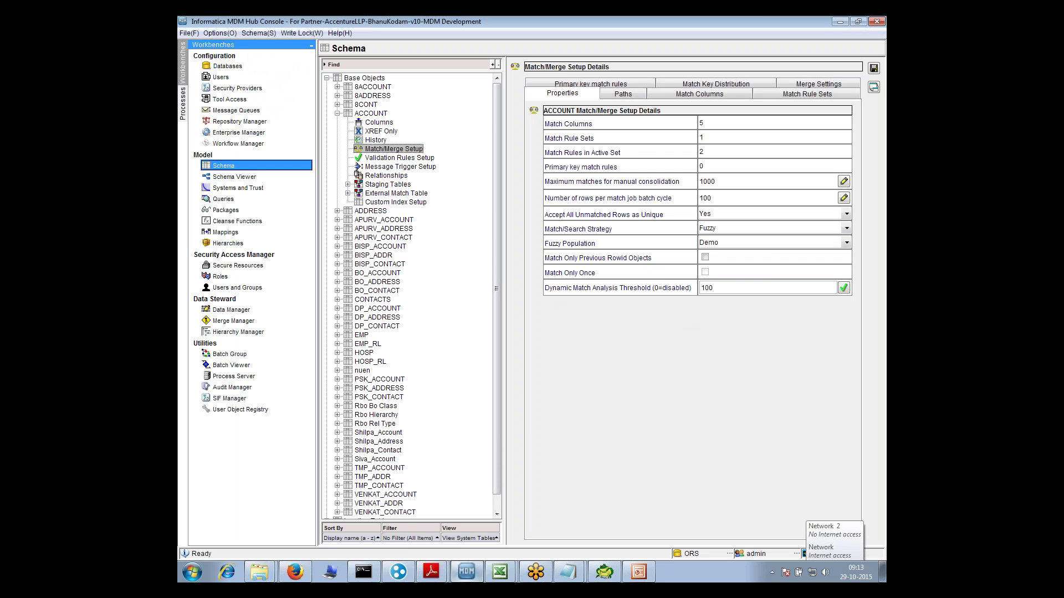
pyautogui.write('0')
pyautogui.moveTo(747, 287); pyautogui.dragTo(642, 253)
pyautogui.click(722, 293)
pyautogui.doubleClick(723, 293)
pyautogui.click(717, 294)
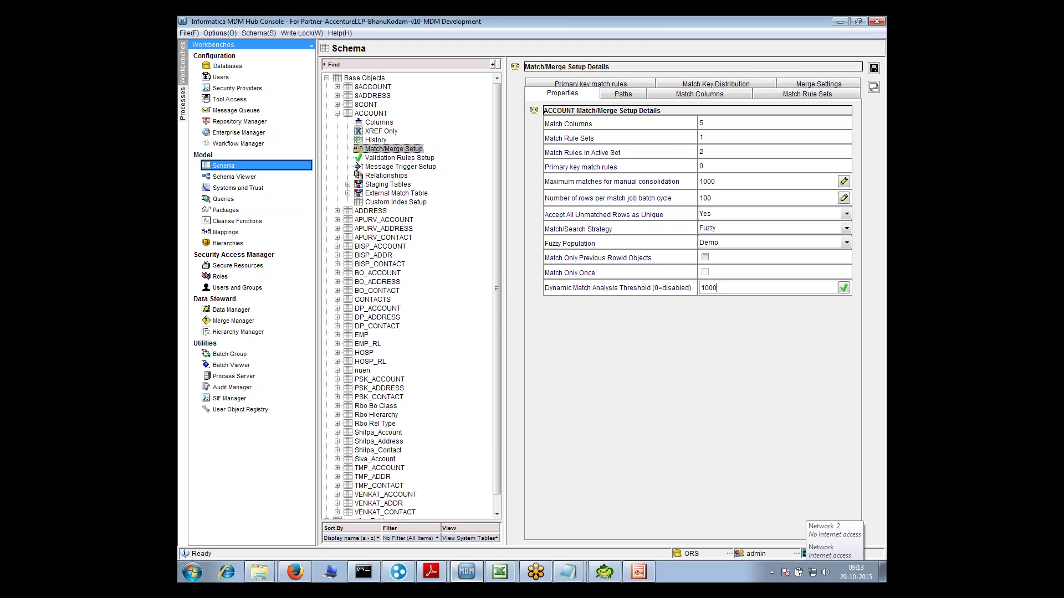
# Reset ACCOUNT's Dynamic Match Analysis Threshold to 0
pyautogui.doubleClick(719, 290)
pyautogui.press('End')
pyautogui.doubleClick(732, 292)
pyautogui.write('0')
pyautogui.moveTo(714, 294); pyautogui.dragTo(680, 286)
# Switch to Notepad, add the line "5 million 4 days" below the country names and highlight "5 million"
pyautogui.moveTo(567, 572)
pyautogui.click(555, 542)
pyautogui.press('Return')
pyautogui.press('Return')
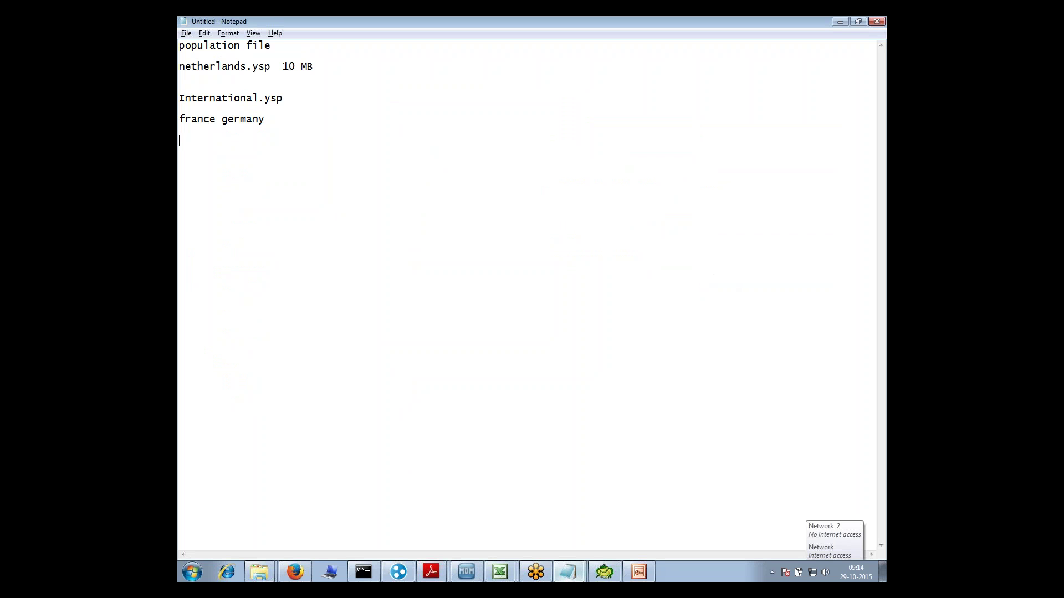
pyautogui.write('5 million   4 days')
pyautogui.moveTo(234, 151); pyautogui.dragTo(183, 140)
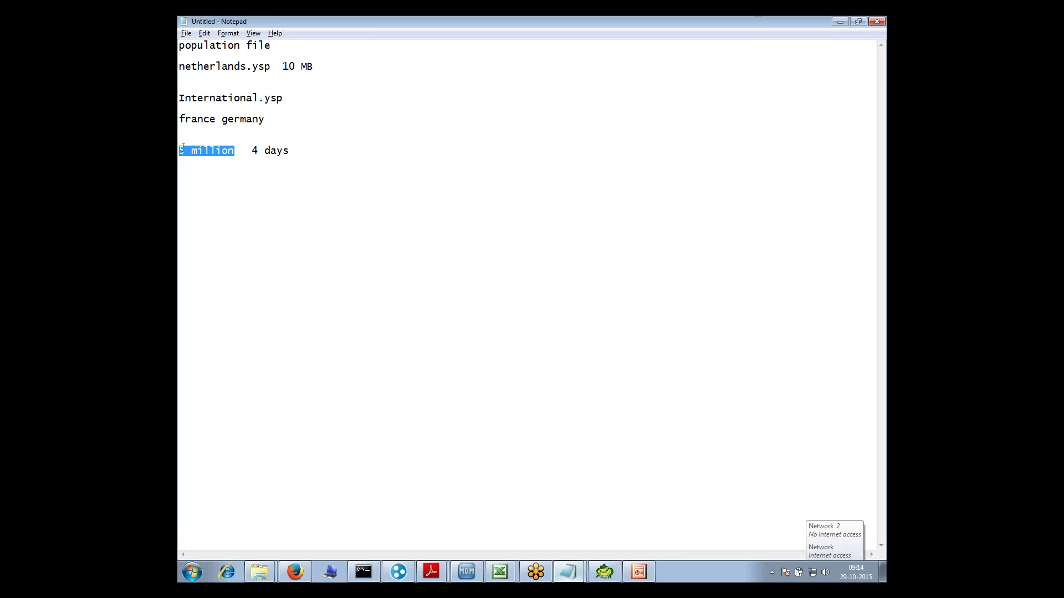
# Switch back to the MDM console and set ACCOUNT's Dynamic Match Analysis Threshold to 100000
pyautogui.hotkey('alt', 'Tab')
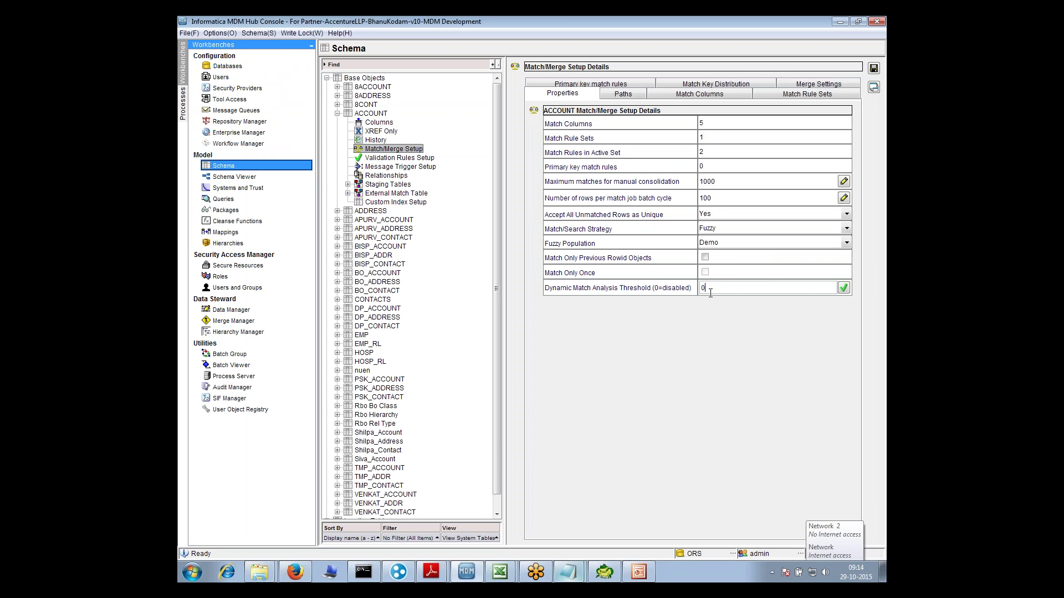
pyautogui.write('100000')
pyautogui.doubleClick(699, 289)
pyautogui.doubleClick(741, 289)
pyautogui.click(701, 287)
pyautogui.moveTo(733, 288); pyautogui.dragTo(667, 272)
pyautogui.click(702, 288)
# Switch to Notepad and list the record numbers 1001, 1002, 1003 and 1004 on separate lines below the "5 million" line
pyautogui.click(568, 572)
pyautogui.click(560, 548)
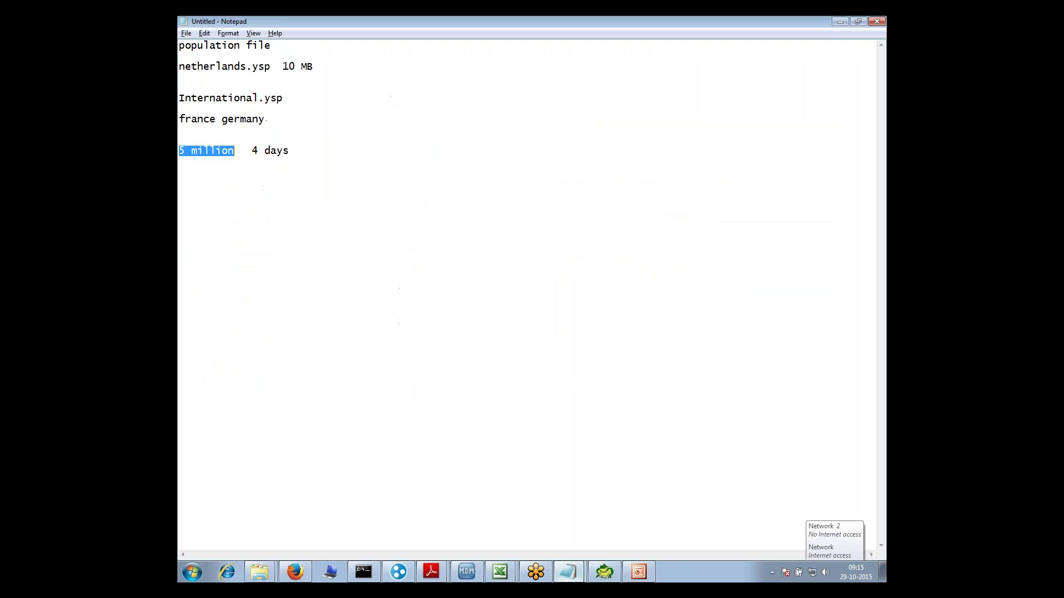
pyautogui.click(477, 448)
pyautogui.write('1000')
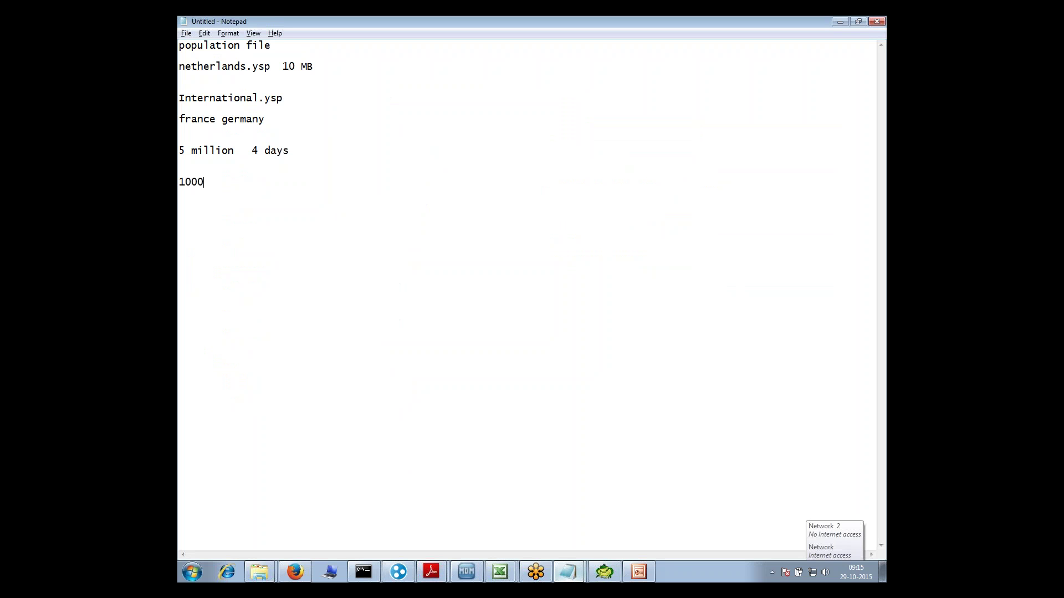
pyautogui.press('BackSpace')
pyautogui.write('1 ')
pyautogui.write('1002')
pyautogui.press('Return')
pyautogui.write('1002')
pyautogui.press('Return')
pyautogui.press('BackSpace')
pyautogui.press('Return')
pyautogui.write('31004')
# Highlight the records in the 1001 to 1004 list to point out how they compare, glancing at the MDM console threshold
pyautogui.moveTo(180, 184); pyautogui.dragTo(205, 182)
pyautogui.click(183, 183)
pyautogui.hotkey('alt', 'Tab')
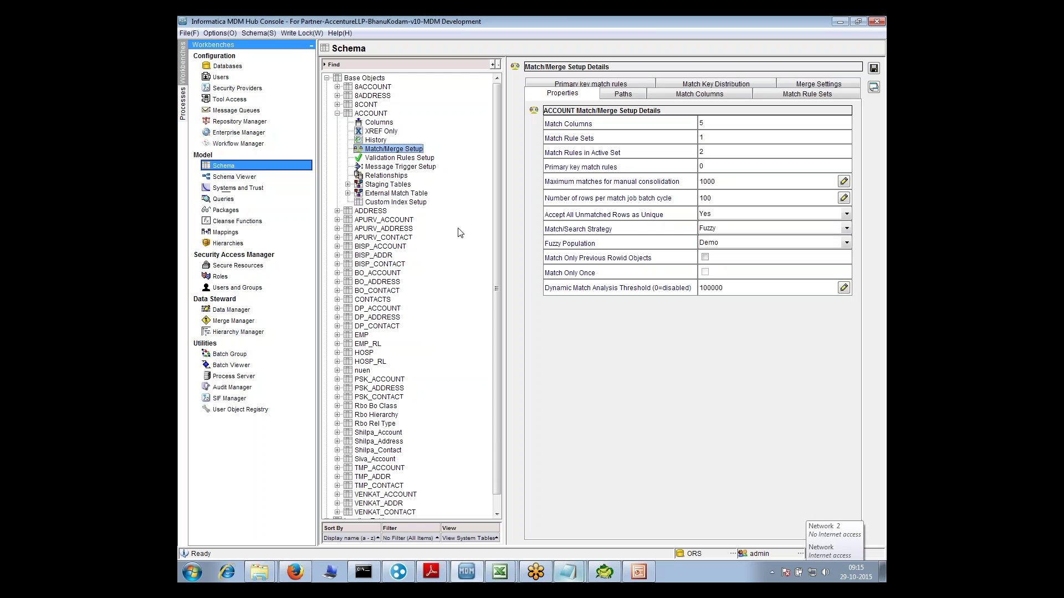
pyautogui.hotkey('alt', 'Tab')
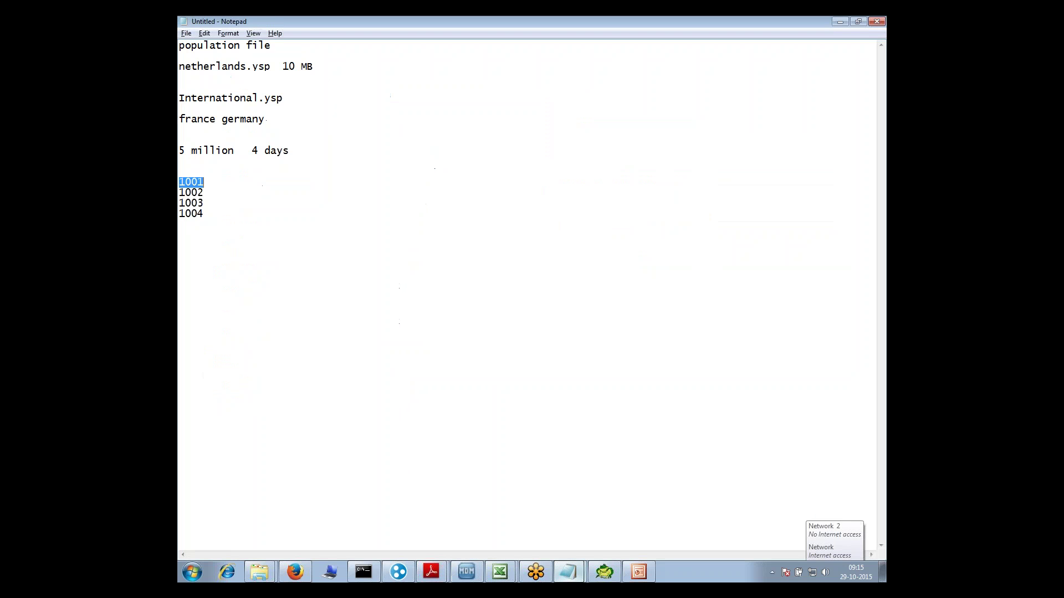
pyautogui.click(205, 202)
pyautogui.doubleClick(183, 204)
pyautogui.moveTo(207, 193); pyautogui.dragTo(183, 181)
pyautogui.moveTo(208, 216); pyautogui.dragTo(183, 216)
pyautogui.click(204, 204)
pyautogui.moveTo(185, 182)
pyautogui.mouseDown()
pyautogui.moveTo(191, 214)
pyautogui.moveTo(179, 182)
pyautogui.moveTo(214, 214)
pyautogui.moveTo(178, 203)
pyautogui.moveTo(208, 193)
pyautogui.moveTo(182, 181)
pyautogui.mouseUp()
pyautogui.click(205, 212)
pyautogui.click(221, 198)
pyautogui.hotkey('alt', 'Tab')
pyautogui.keyDown('shift'); pyautogui.click(180, 182); pyautogui.keyUp('shift')
# Add the comparison lines "1001 and 1002" and "1001 and 1003" below the record list, and highlight the second one
pyautogui.click(215, 261)
pyautogui.write('1001 qa')
pyautogui.press('BackSpace')
pyautogui.press('BackSpace')
pyautogui.write('and 1002')
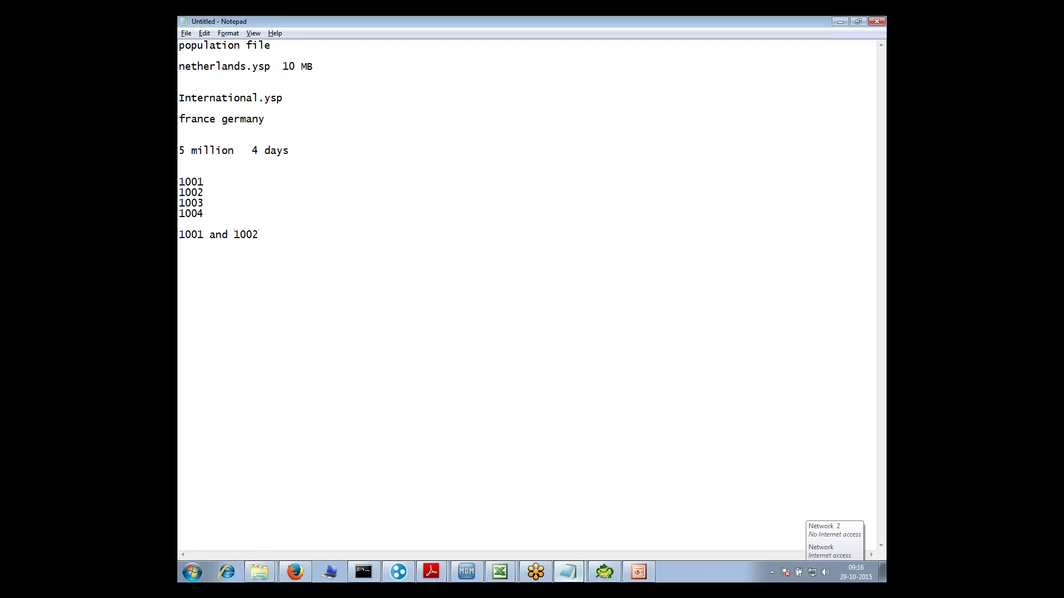
pyautogui.press('Return')
pyautogui.write('1001 and 1003')
pyautogui.press('Up')
pyautogui.moveTo(259, 246); pyautogui.dragTo(181, 244)
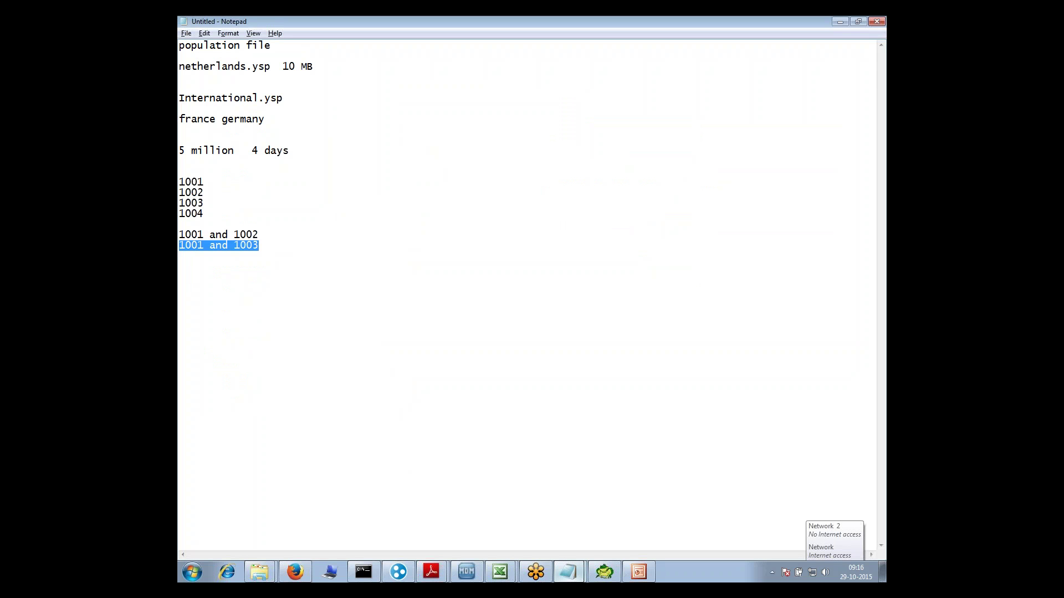
# Switch back to the MDM console and bring up the LogMeIn Hamachi network window
pyautogui.hotkey('alt', 'Tab')
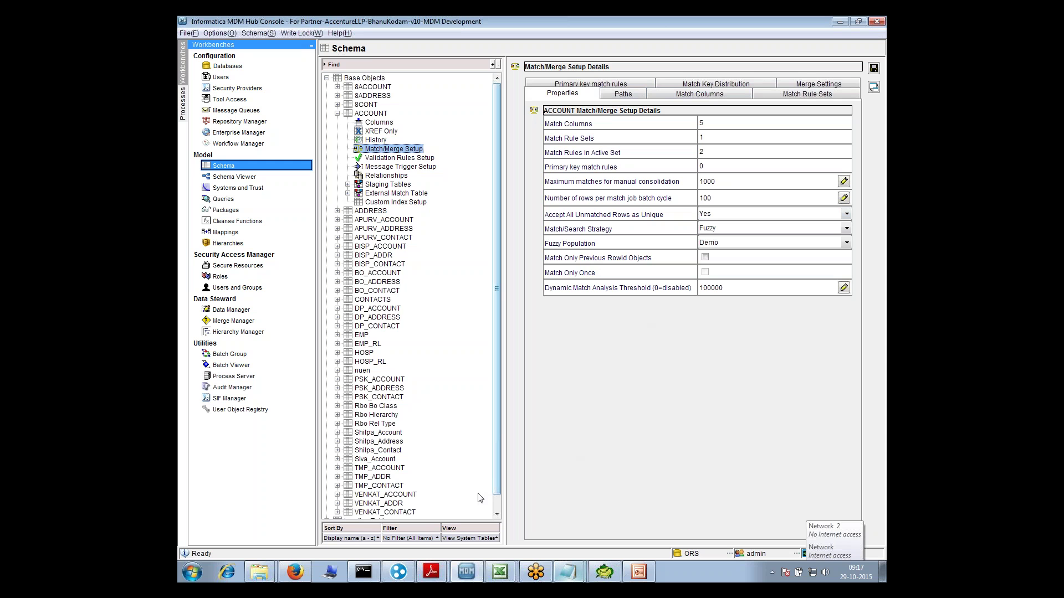
pyautogui.click(402, 573)
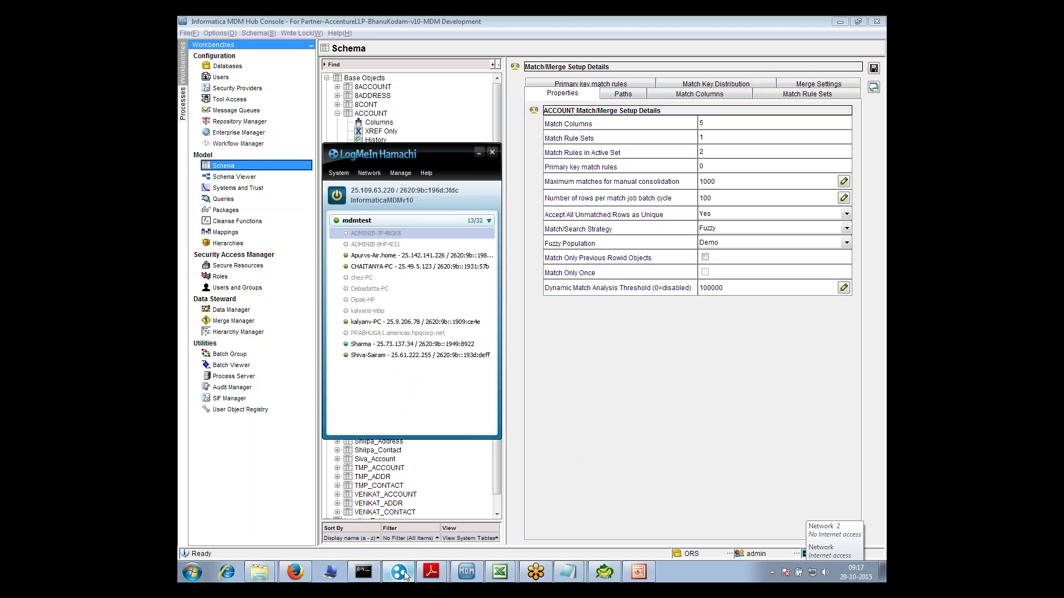
# Hide the LogMeIn Hamachi window and switch to the MDM_MultidomainEdition-10.0.0_HF2-EN documentation folder in Windows Explorer
pyautogui.click(402, 573)
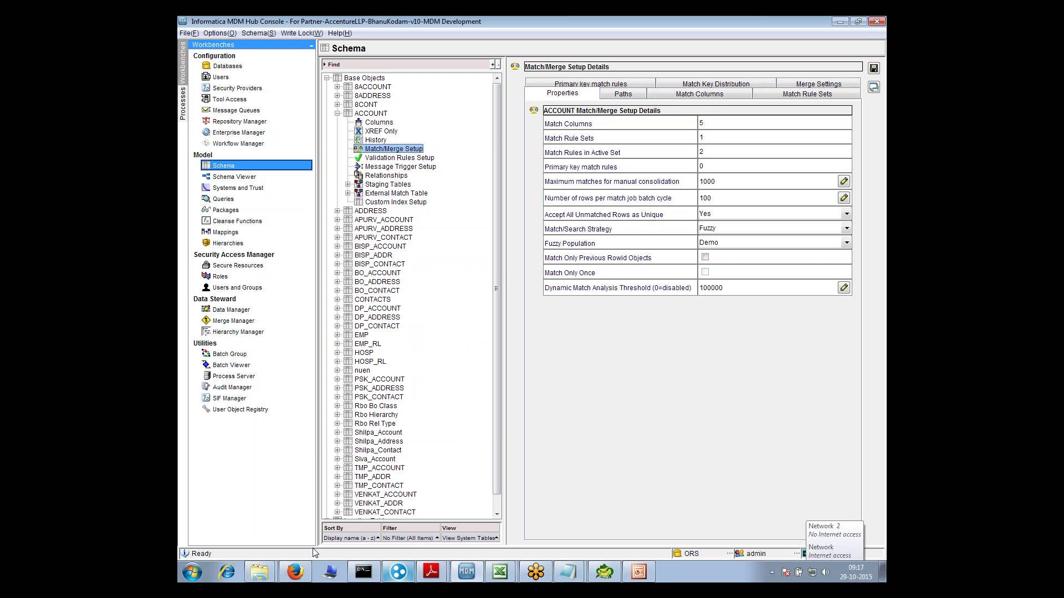
pyautogui.click(260, 573)
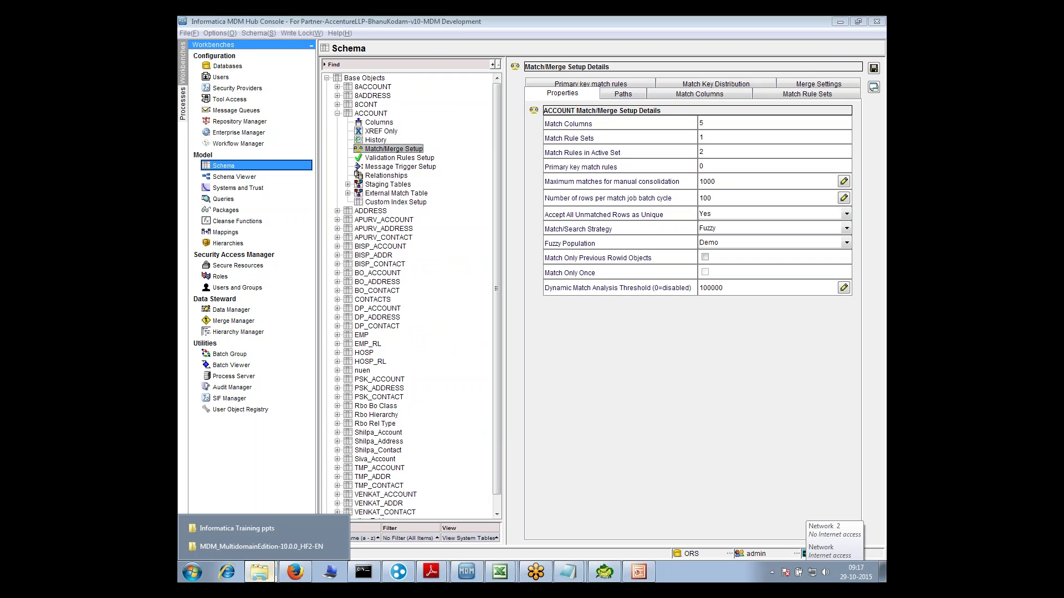
pyautogui.click(543, 415)
pyautogui.click(260, 574)
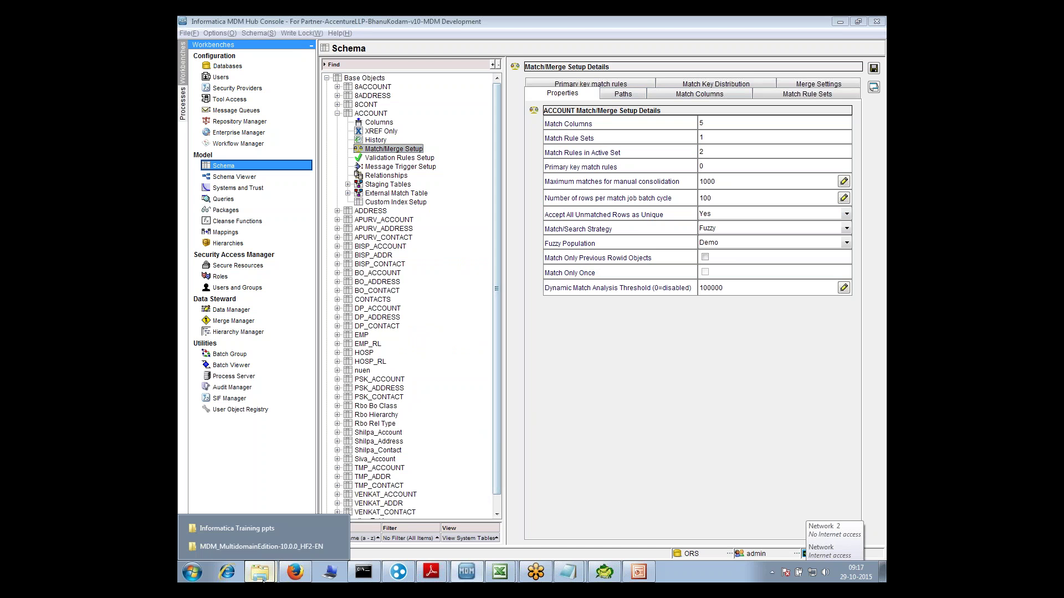
pyautogui.click(249, 550)
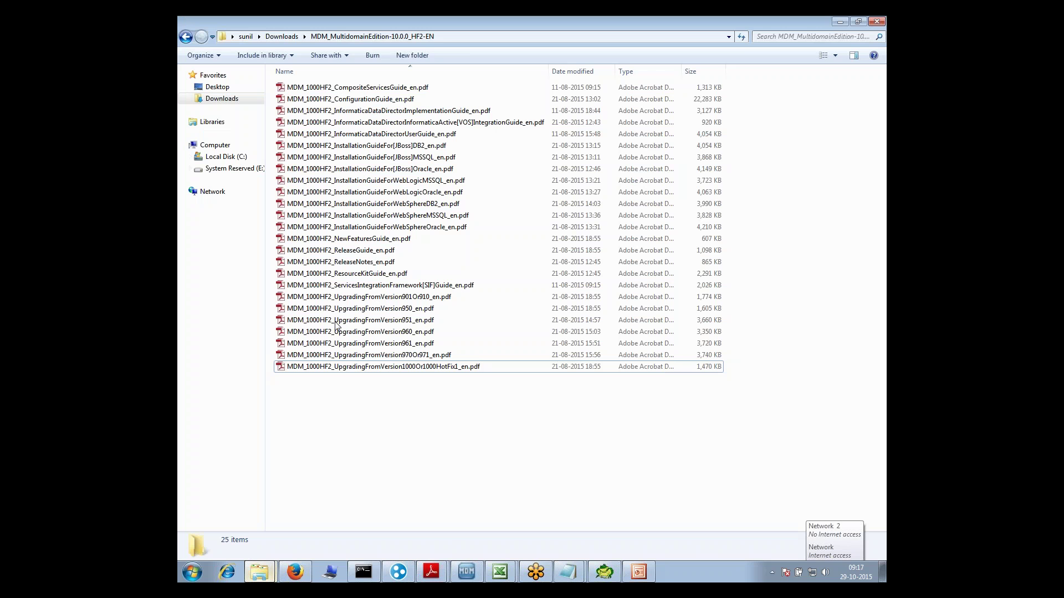
# Select MDM_1000HF2_ConfigurationGuide_en.pdf to point out the configuration guide, and switch back to the MDM Hub Console
pyautogui.click(343, 99)
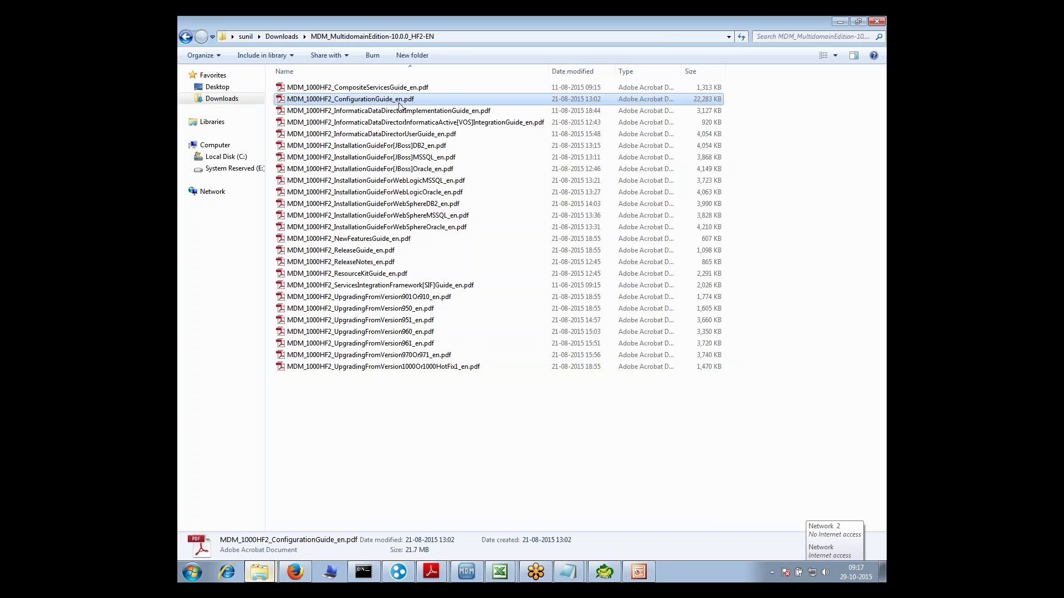
pyautogui.click(776, 178)
pyautogui.hotkey('alt', 'Tab')
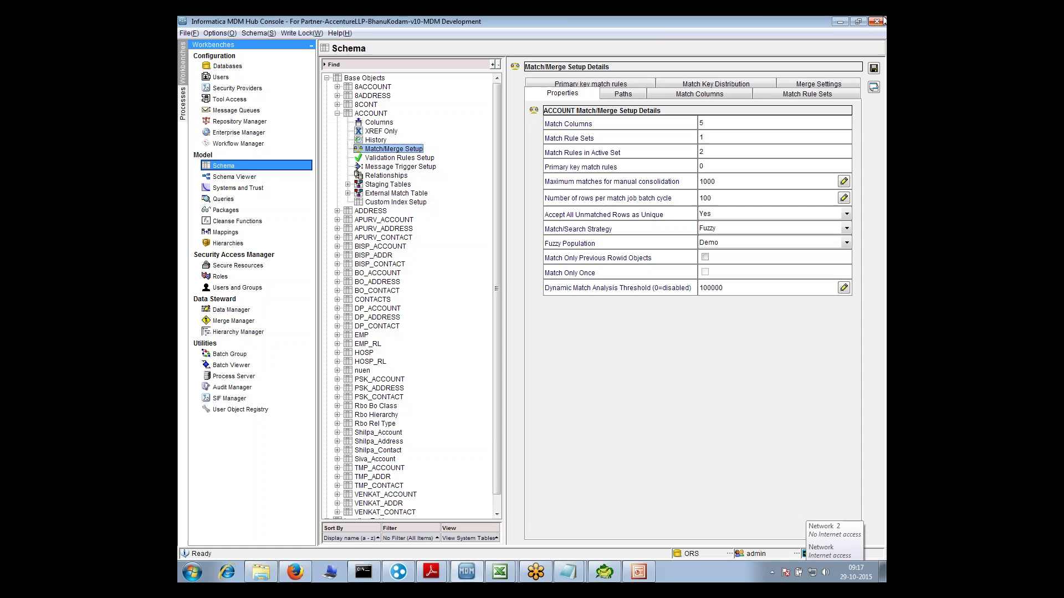